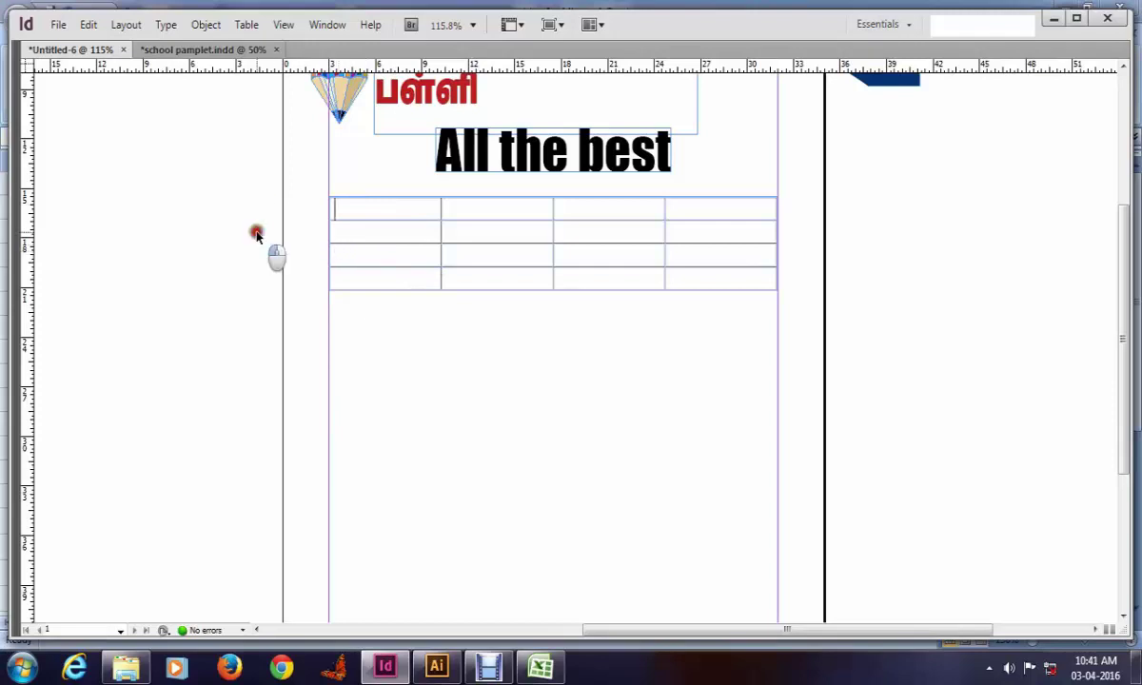
Step: Zoom in on the empty table in Normal view and show the Scripts panel group
{"action": "left_click_drag", "start_coordinate": [255, 232], "coordinate": [731, 375]}
{"action": "key", "text": "w"}
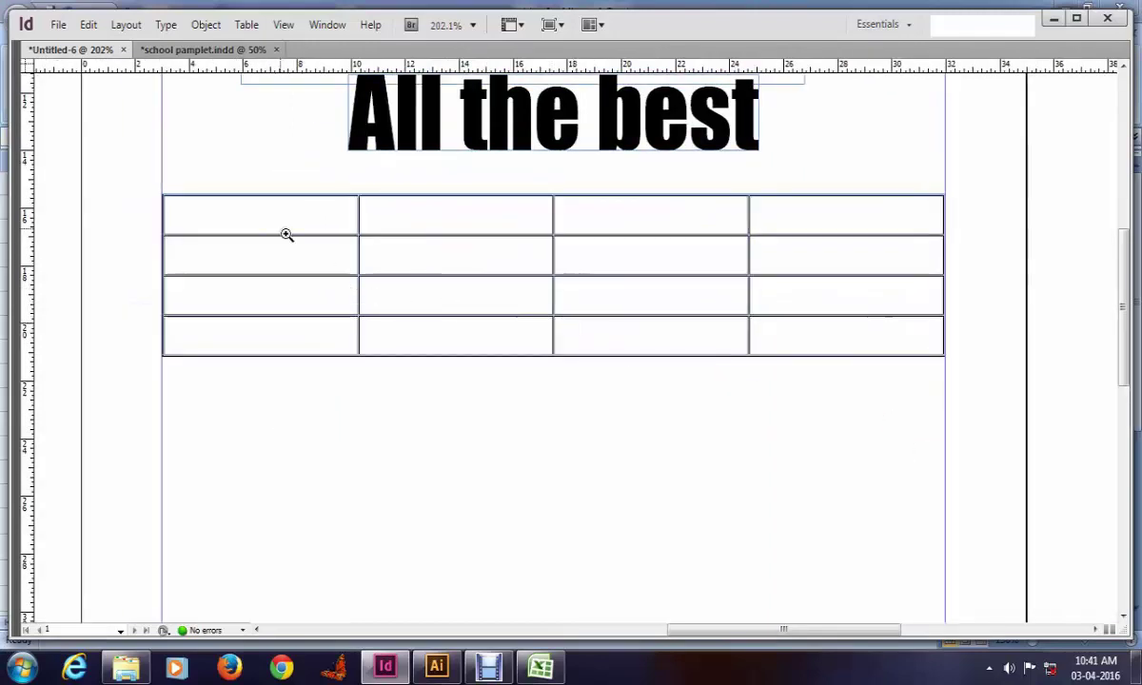
{"action": "left_click", "coordinate": [324, 25]}
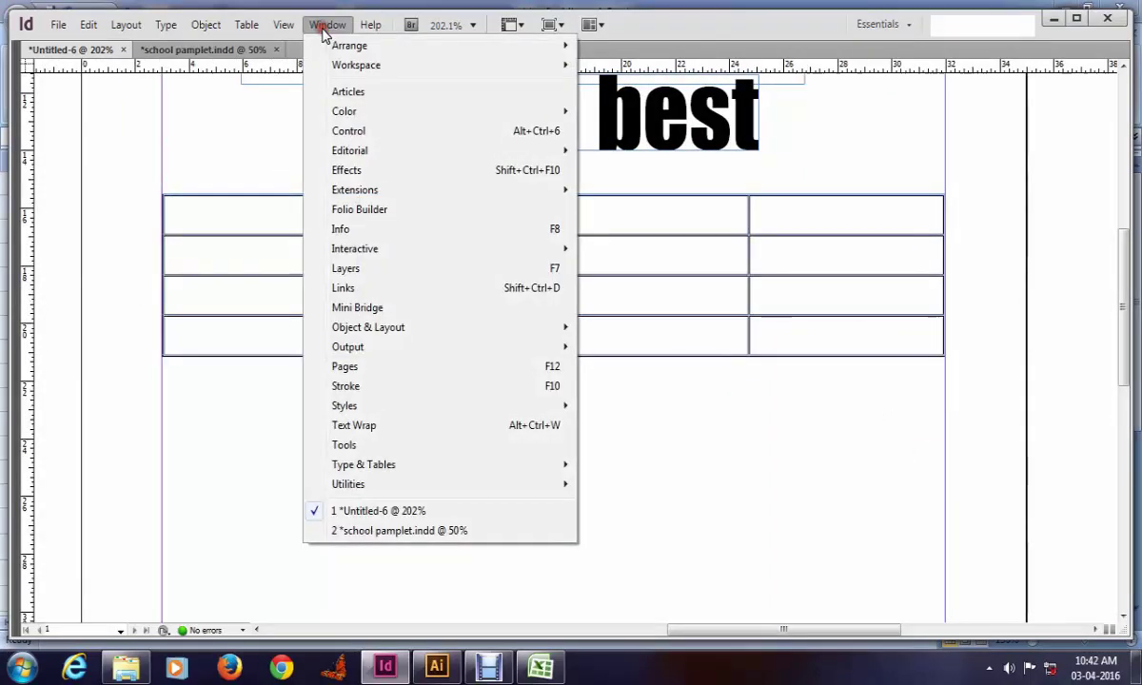
{"action": "mouse_move", "coordinate": [433, 490]}
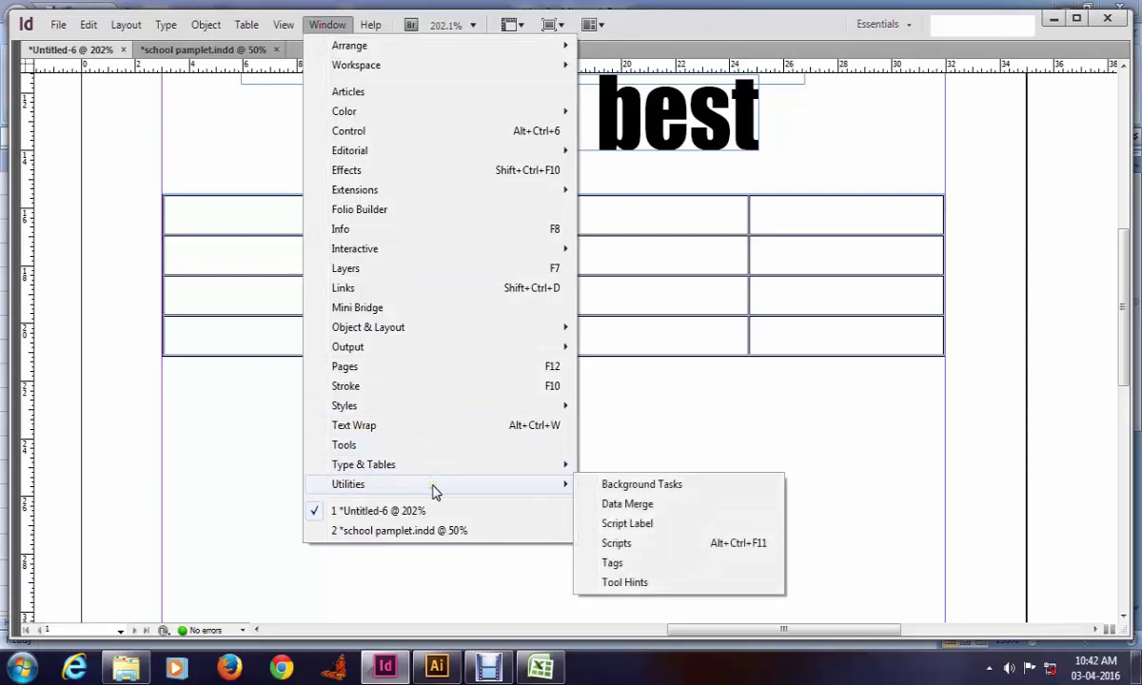
{"action": "left_click", "coordinate": [615, 544]}
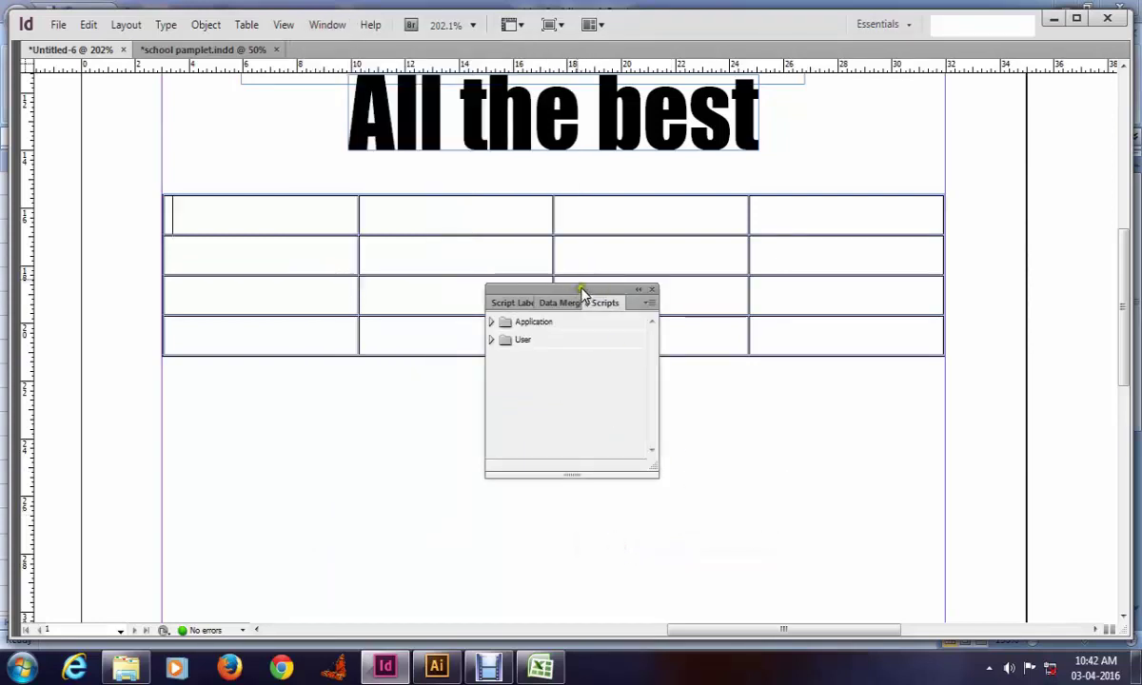
Step: Move the panel group right and look through its Data Merge, Script Label and Scripts panels
{"action": "left_click_drag", "start_coordinate": [582, 293], "coordinate": [816, 289]}
{"action": "left_click", "coordinate": [803, 302]}
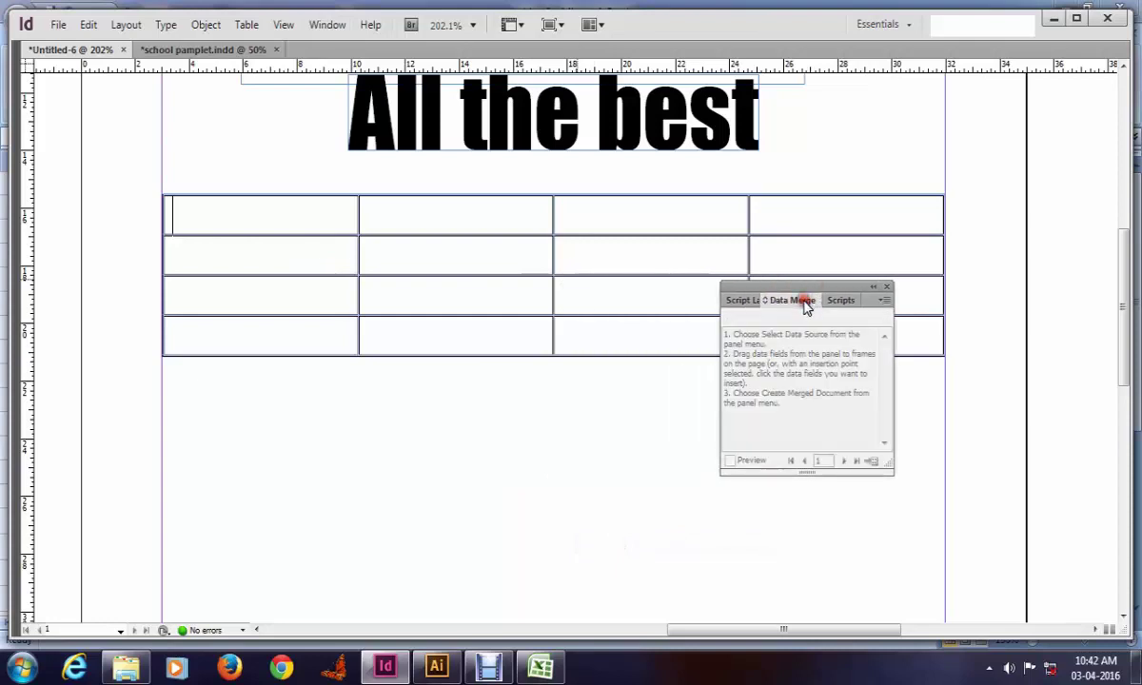
{"action": "left_click", "coordinate": [747, 301]}
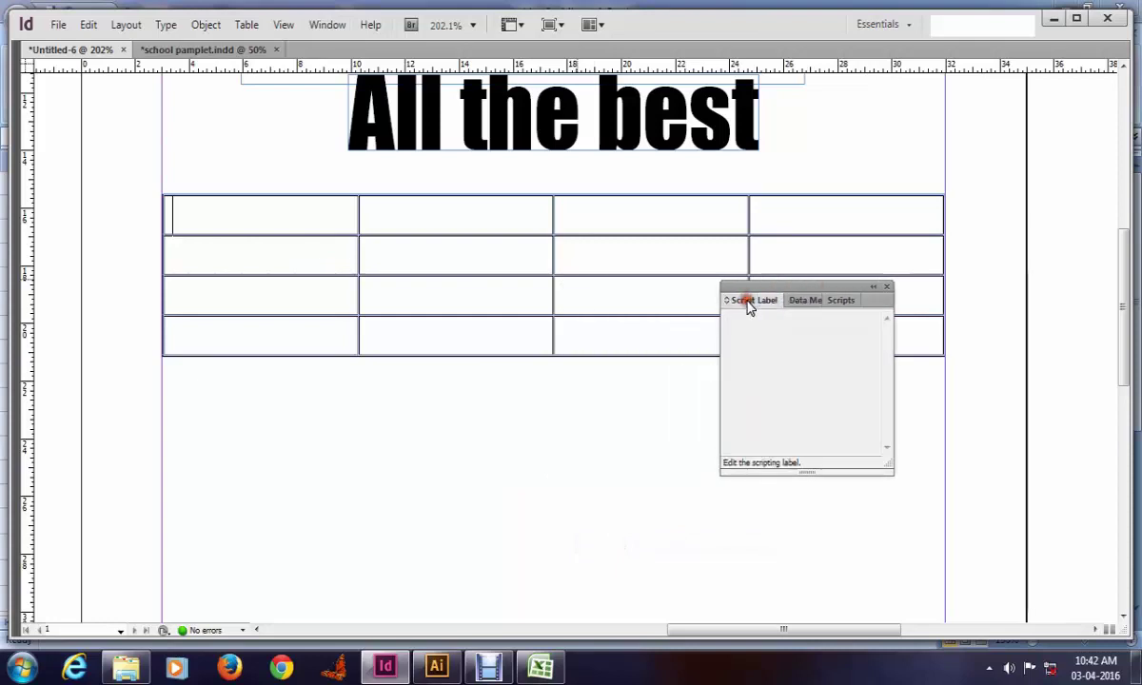
{"action": "left_click", "coordinate": [841, 301]}
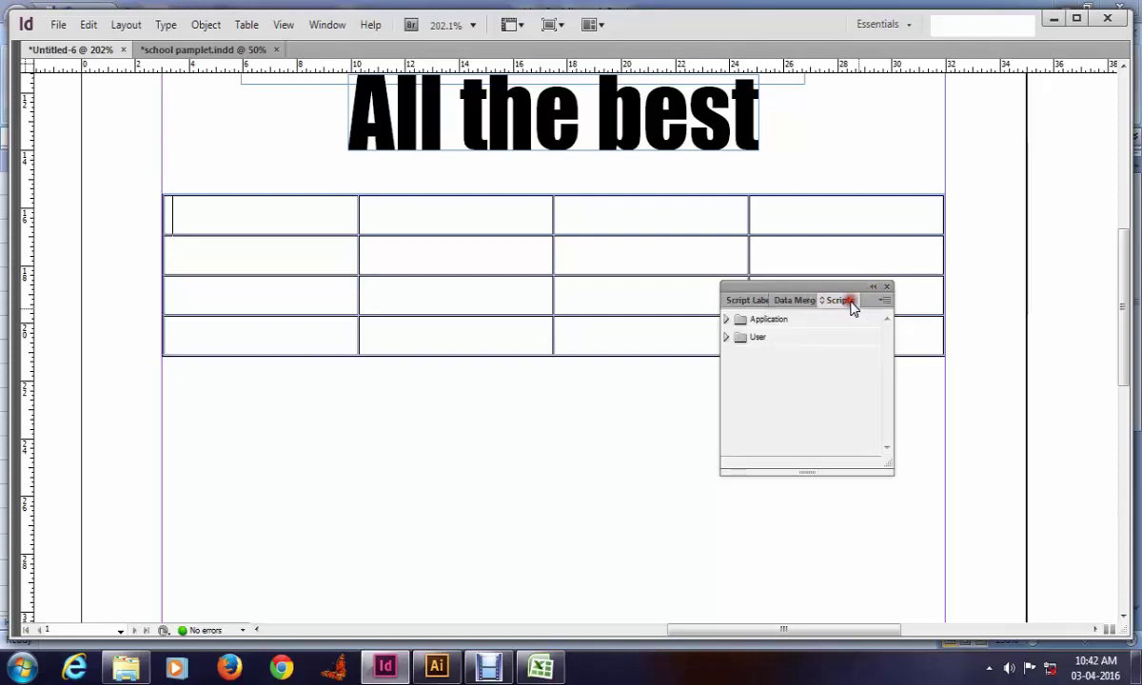
{"action": "left_click", "coordinate": [884, 300]}
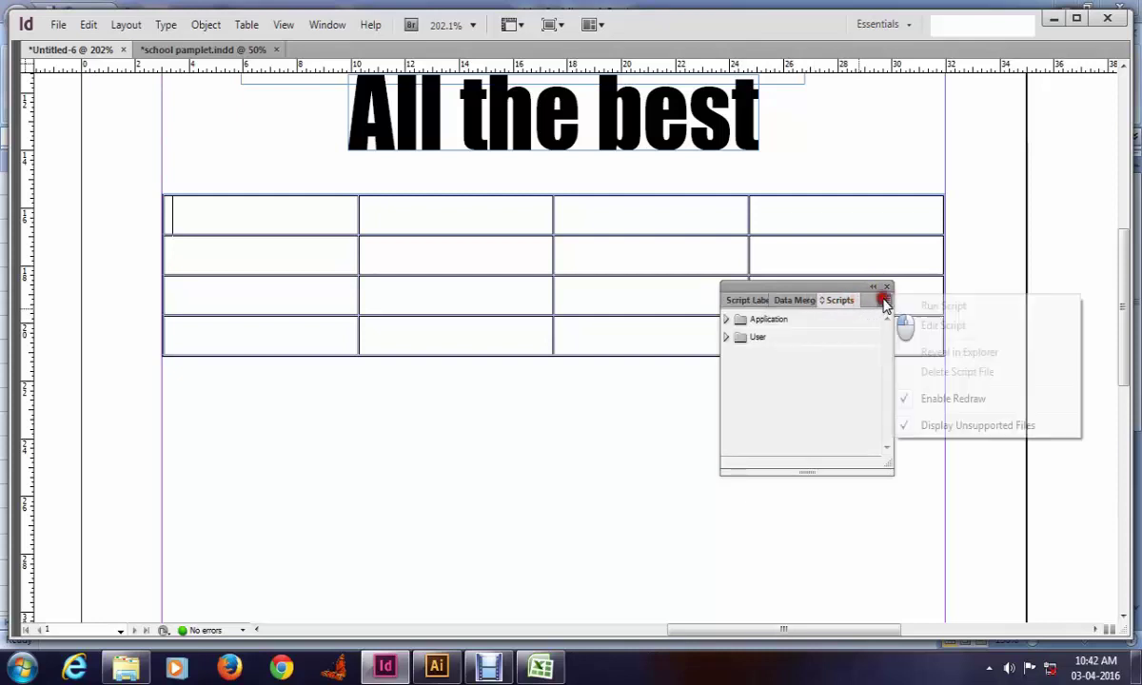
{"action": "left_click", "coordinate": [793, 399]}
{"action": "left_click", "coordinate": [758, 339]}
{"action": "left_click", "coordinate": [748, 300]}
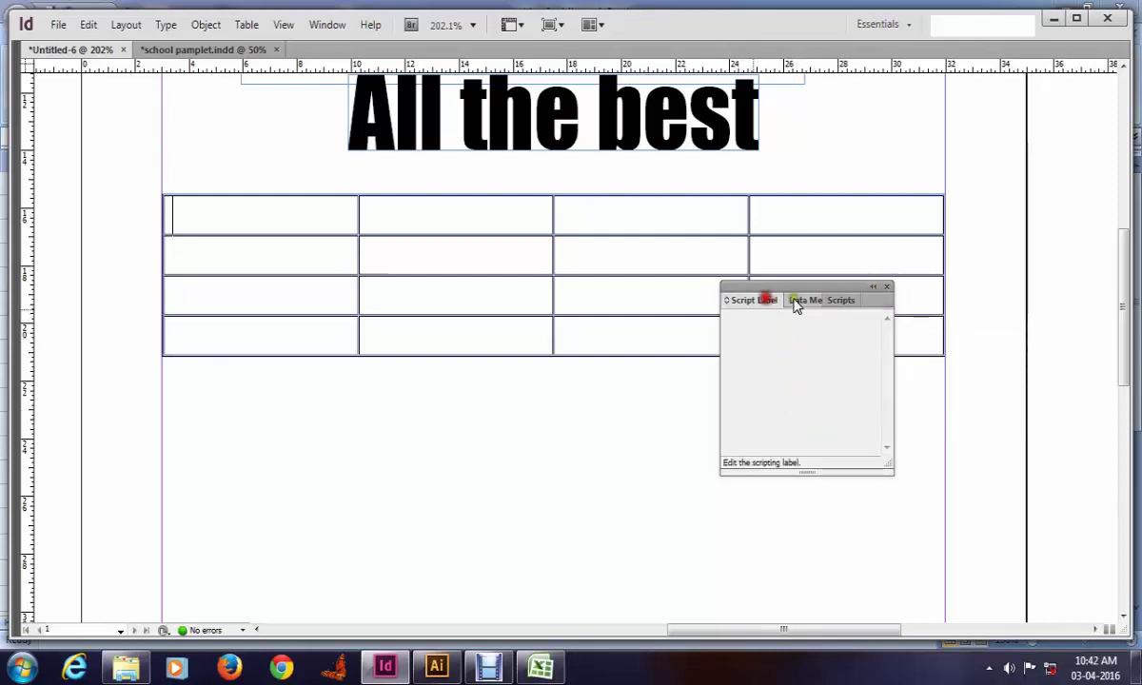
{"action": "left_click", "coordinate": [799, 300]}
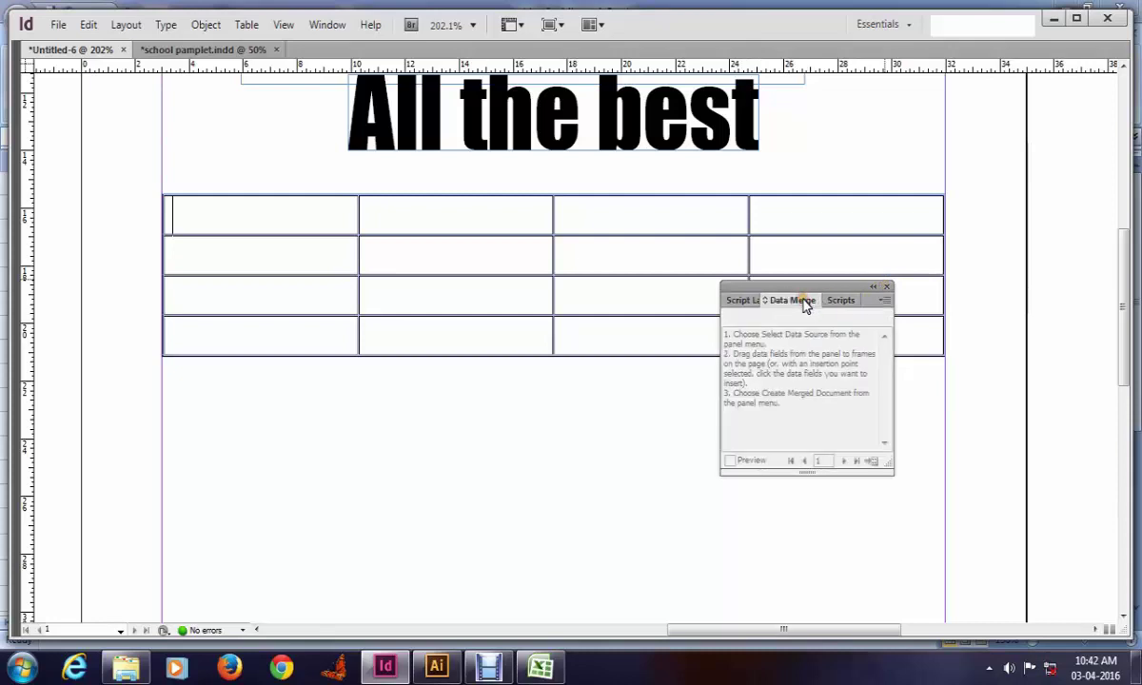
Step: Start Select Data Source from the Data Merge menu, cancel it, and switch to the Excel workbook
{"action": "left_click", "coordinate": [882, 302]}
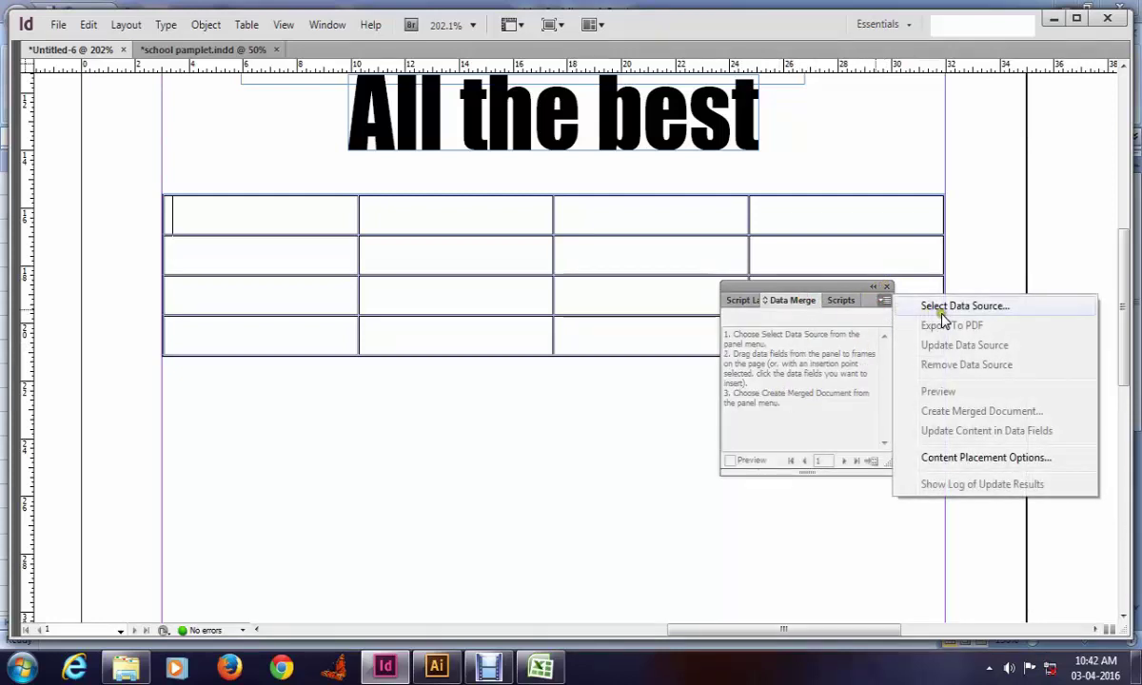
{"action": "left_click", "coordinate": [385, 216]}
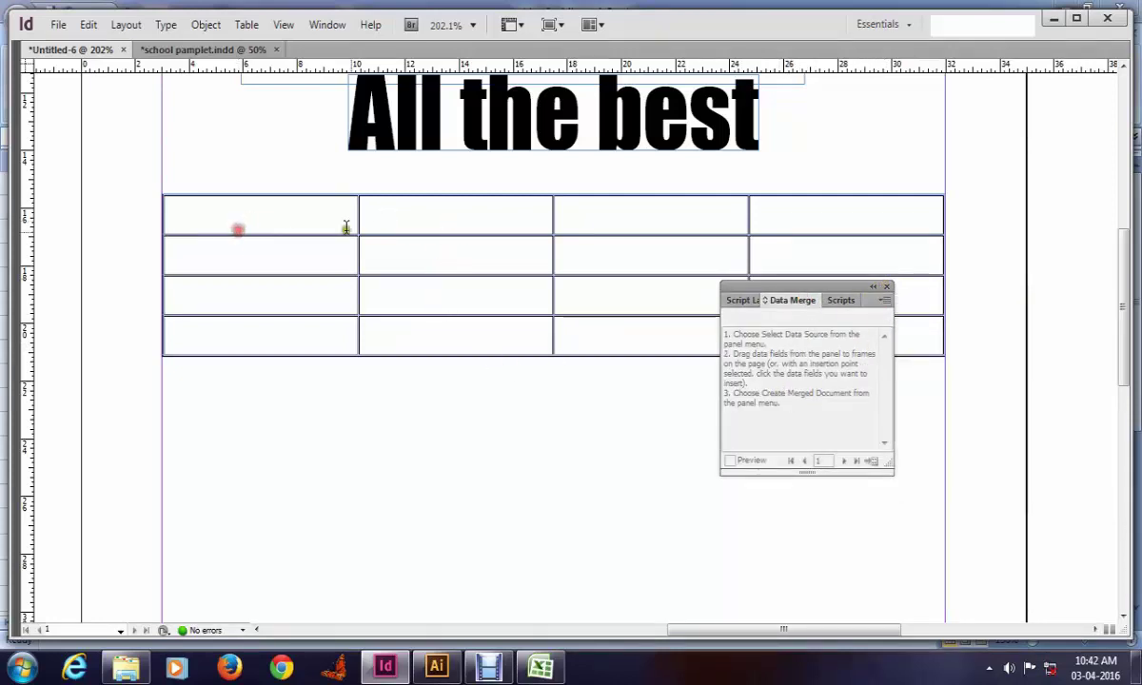
{"action": "left_click", "coordinate": [884, 301]}
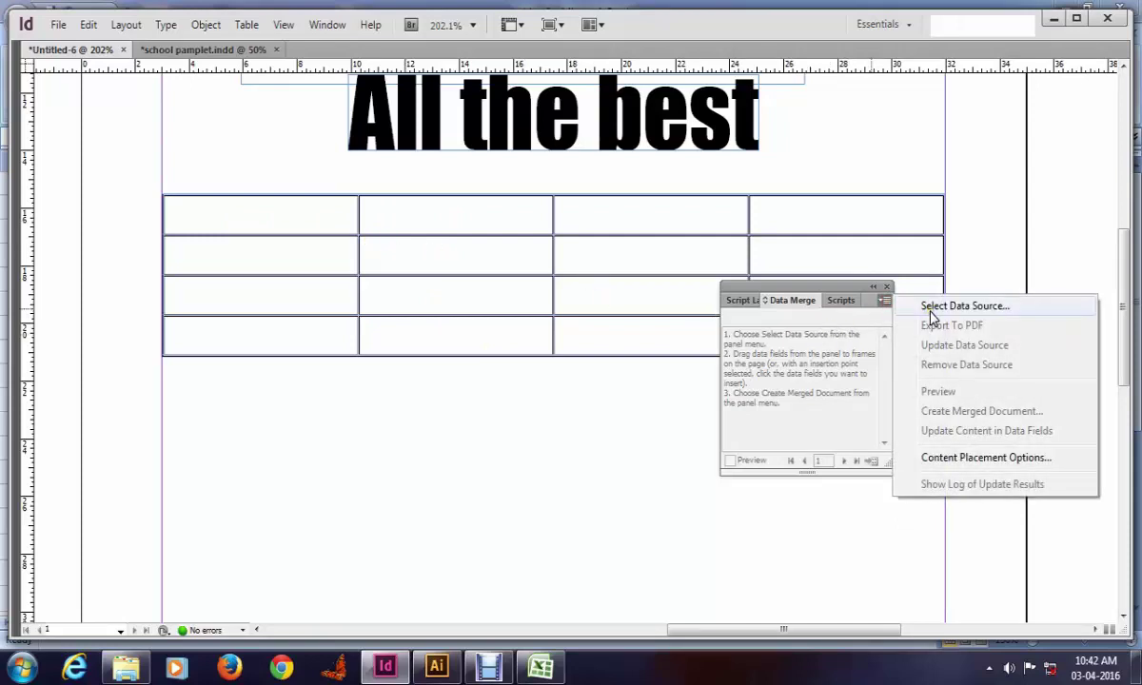
{"action": "left_click", "coordinate": [963, 307]}
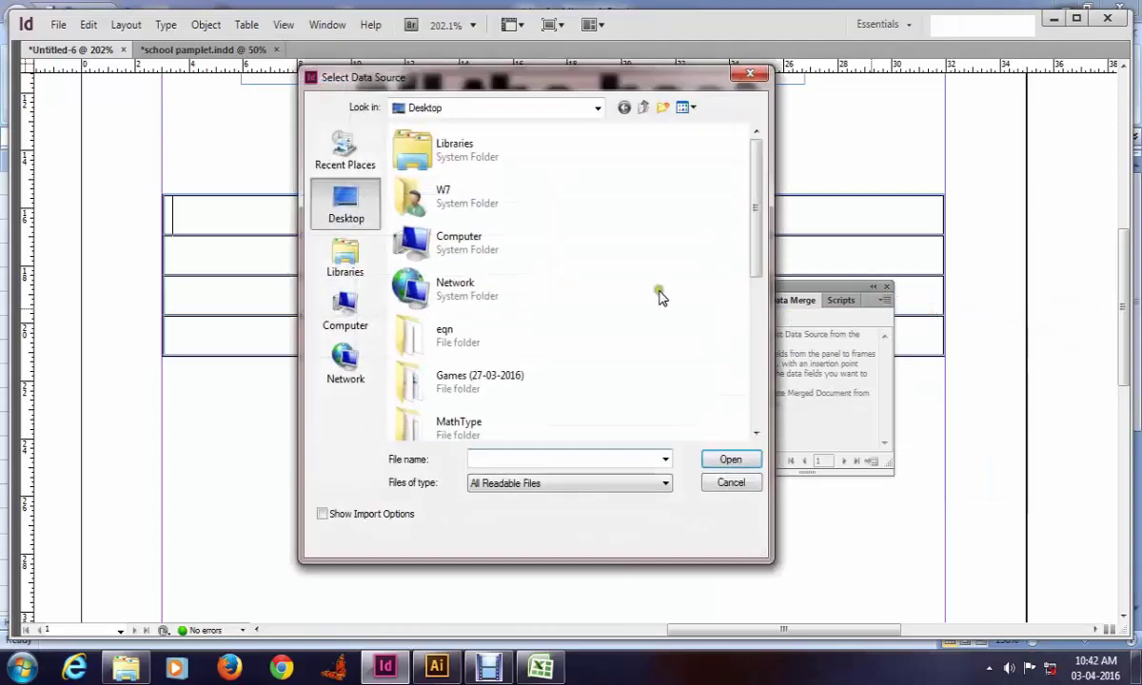
{"action": "scroll", "coordinate": [428, 286], "scroll_direction": "down", "scroll_amount": 3}
{"action": "scroll", "coordinate": [421, 337], "scroll_direction": "down", "scroll_amount": 3}
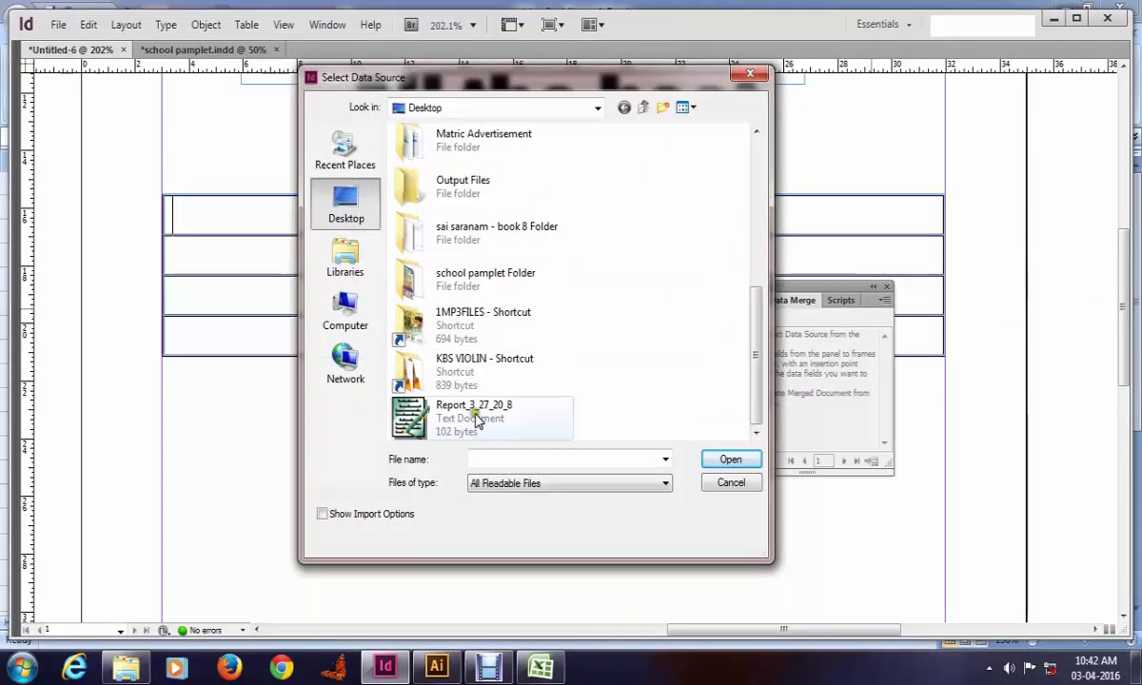
{"action": "scroll", "coordinate": [487, 347], "scroll_direction": "up", "scroll_amount": 5}
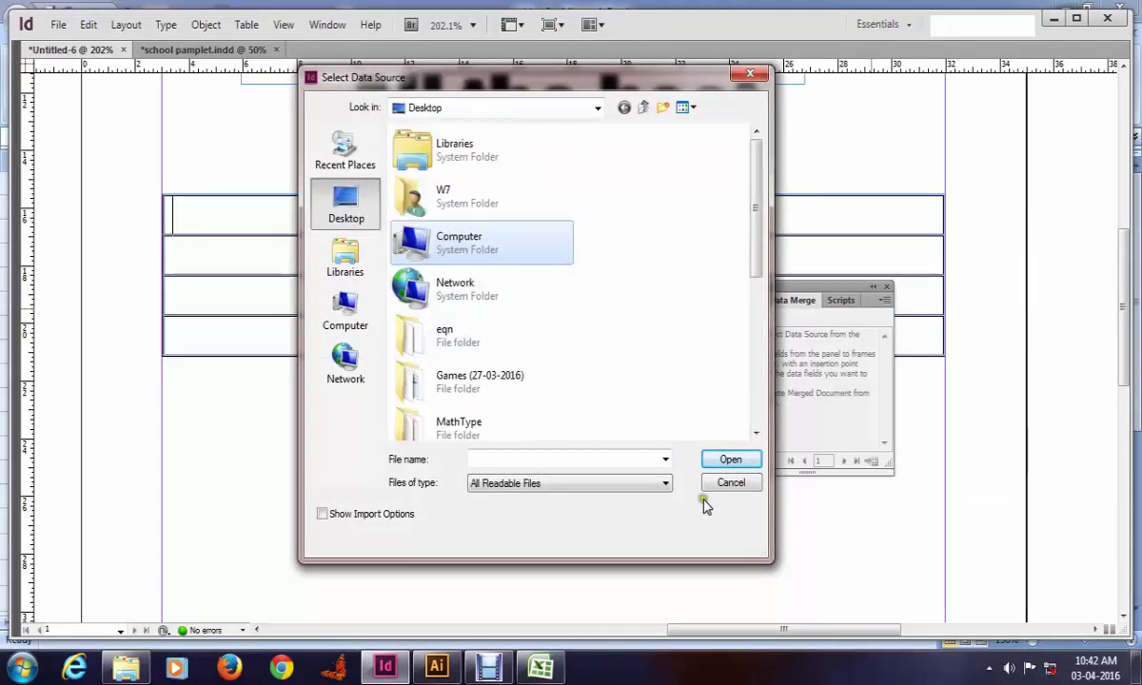
{"action": "left_click", "coordinate": [733, 486]}
{"action": "left_click", "coordinate": [540, 669]}
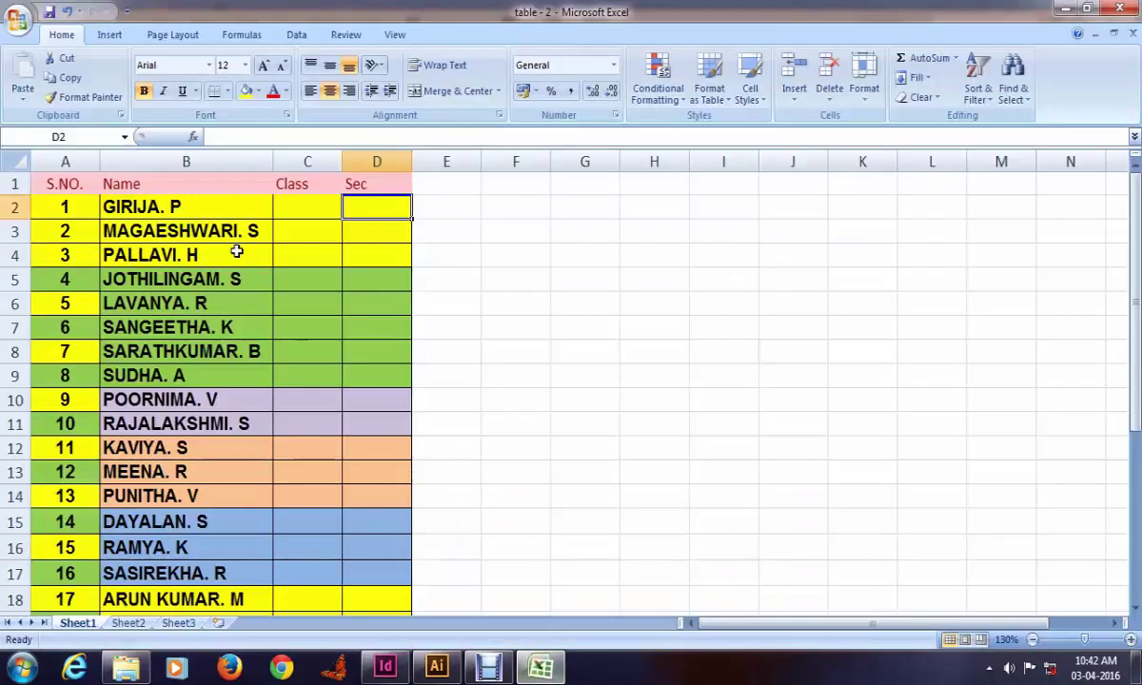
Step: Save the student list as a CSV (MS-DOS) file named 'table - 2', keeping only the active sheet
{"action": "left_click", "coordinate": [207, 207]}
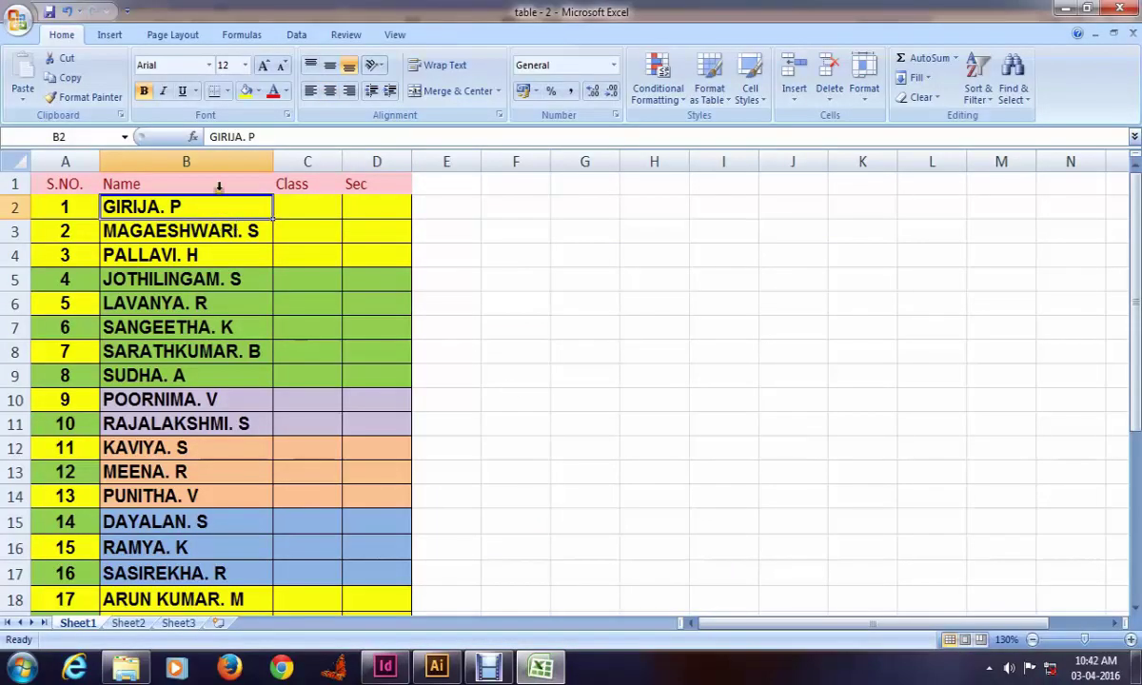
{"action": "left_click", "coordinate": [12, 24]}
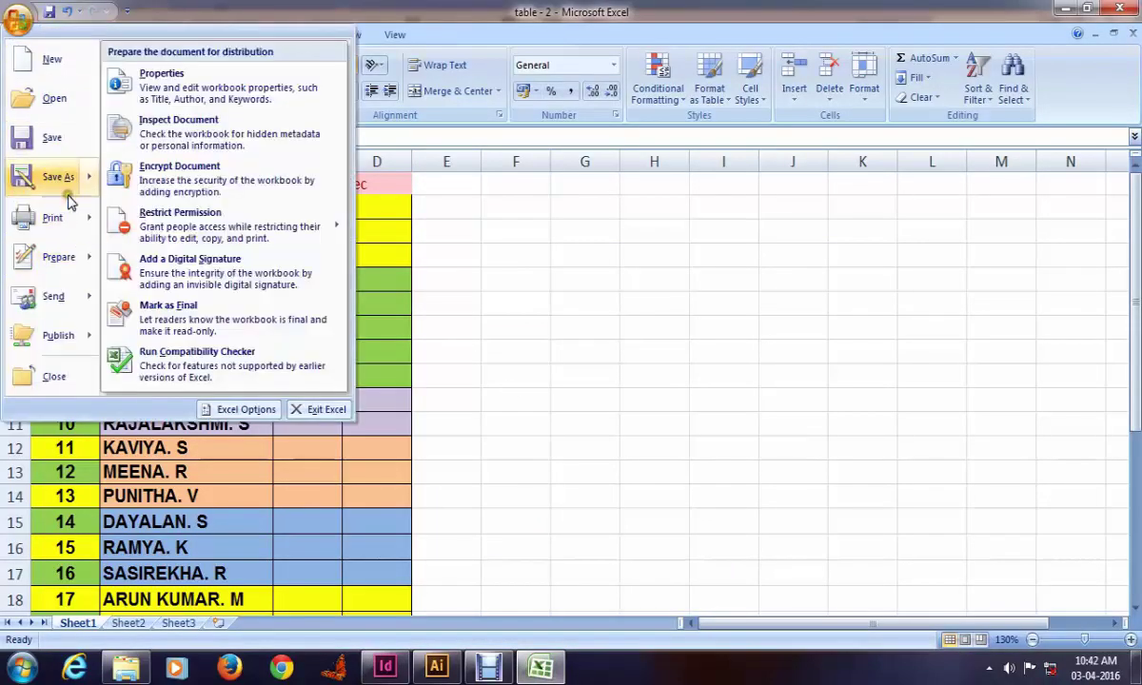
{"action": "left_click", "coordinate": [63, 177]}
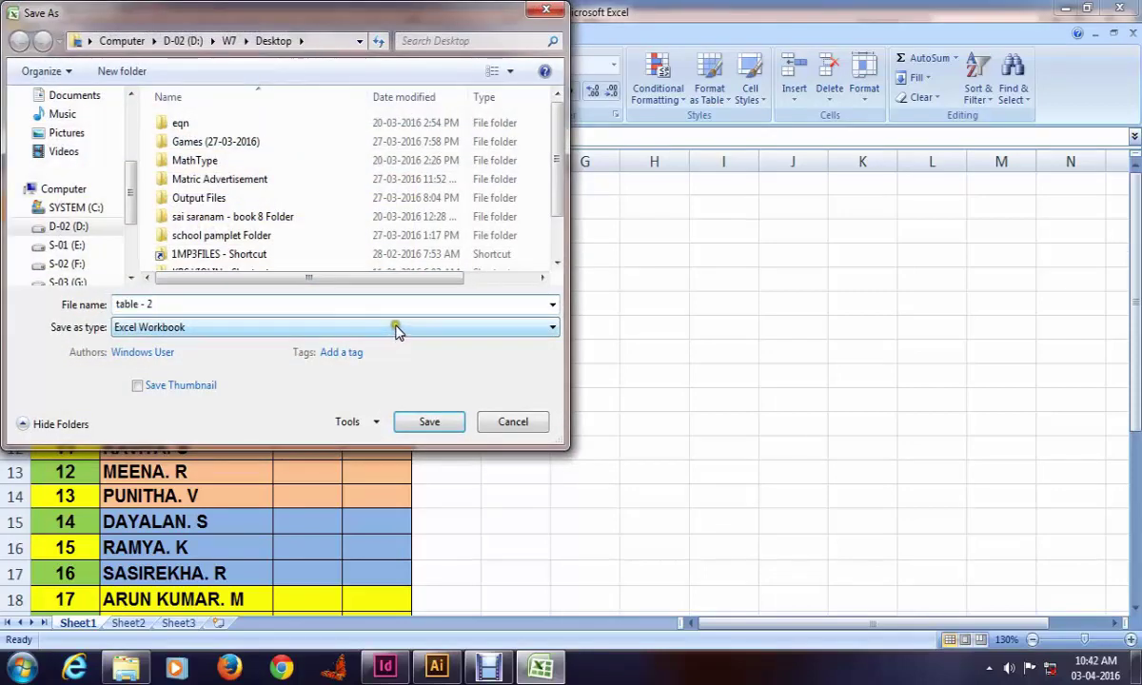
{"action": "left_click", "coordinate": [392, 327]}
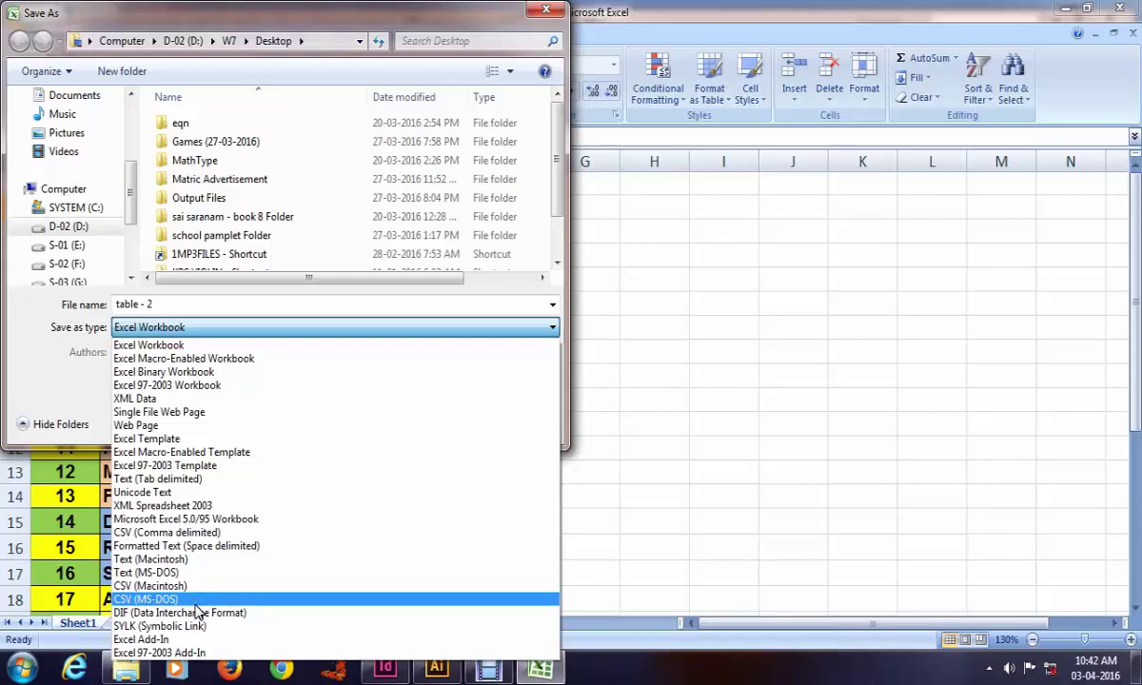
{"action": "left_click", "coordinate": [196, 599]}
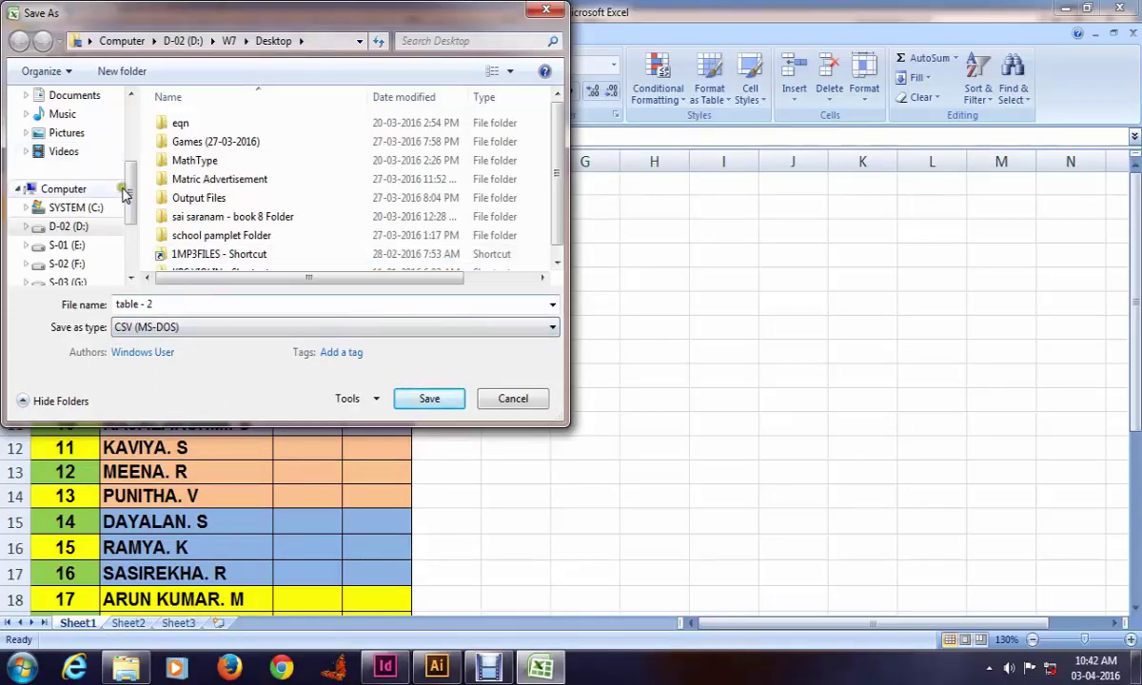
{"action": "left_click_drag", "start_coordinate": [130, 191], "coordinate": [132, 124]}
{"action": "left_click", "coordinate": [419, 397]}
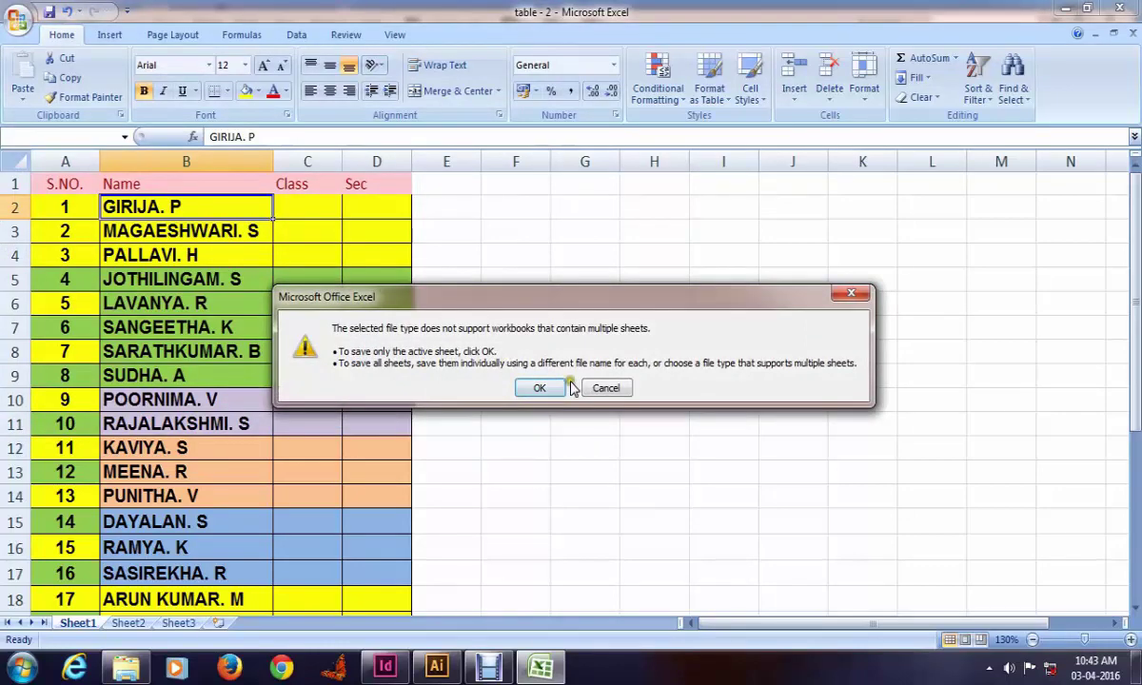
{"action": "left_click", "coordinate": [538, 388]}
{"action": "left_click", "coordinate": [507, 392]}
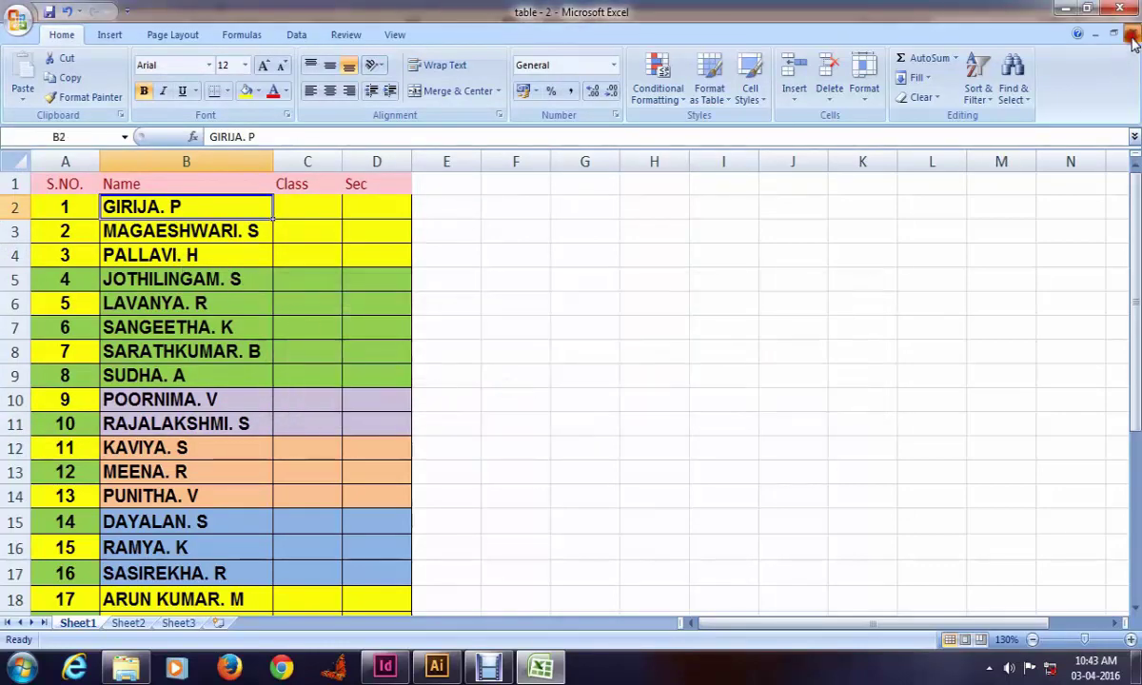
Step: Close the workbook without saving and begin opening the table workbook in Excel
{"action": "left_click", "coordinate": [1119, 7]}
{"action": "left_click", "coordinate": [574, 381]}
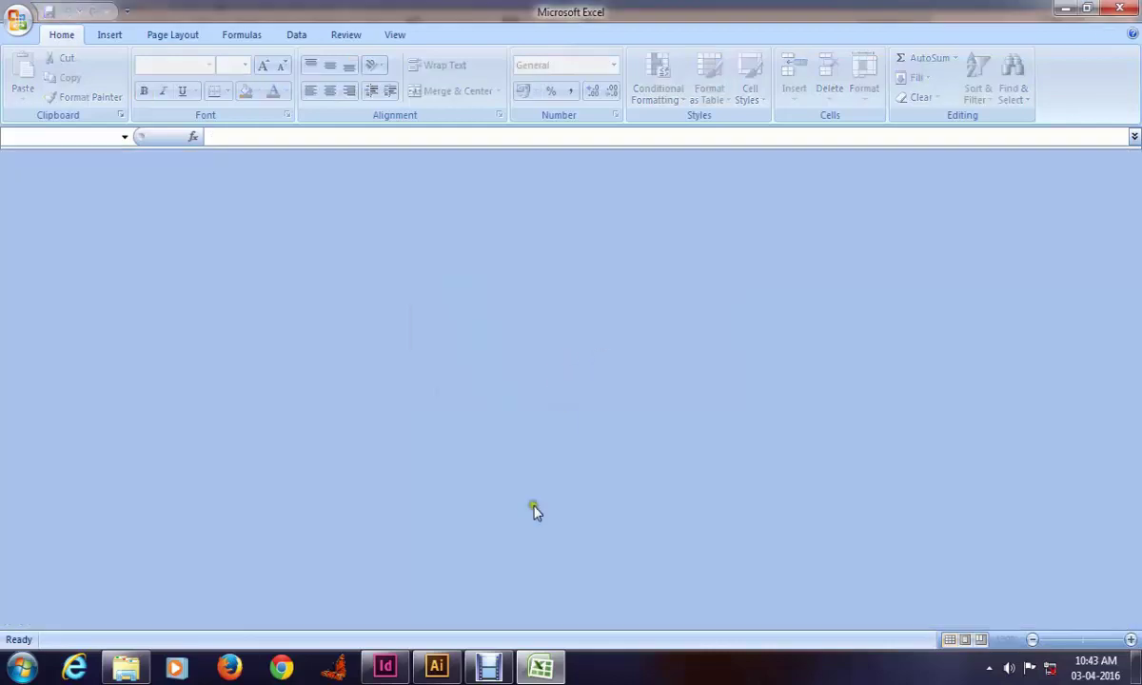
{"action": "left_click", "coordinate": [19, 21]}
{"action": "left_click", "coordinate": [72, 110]}
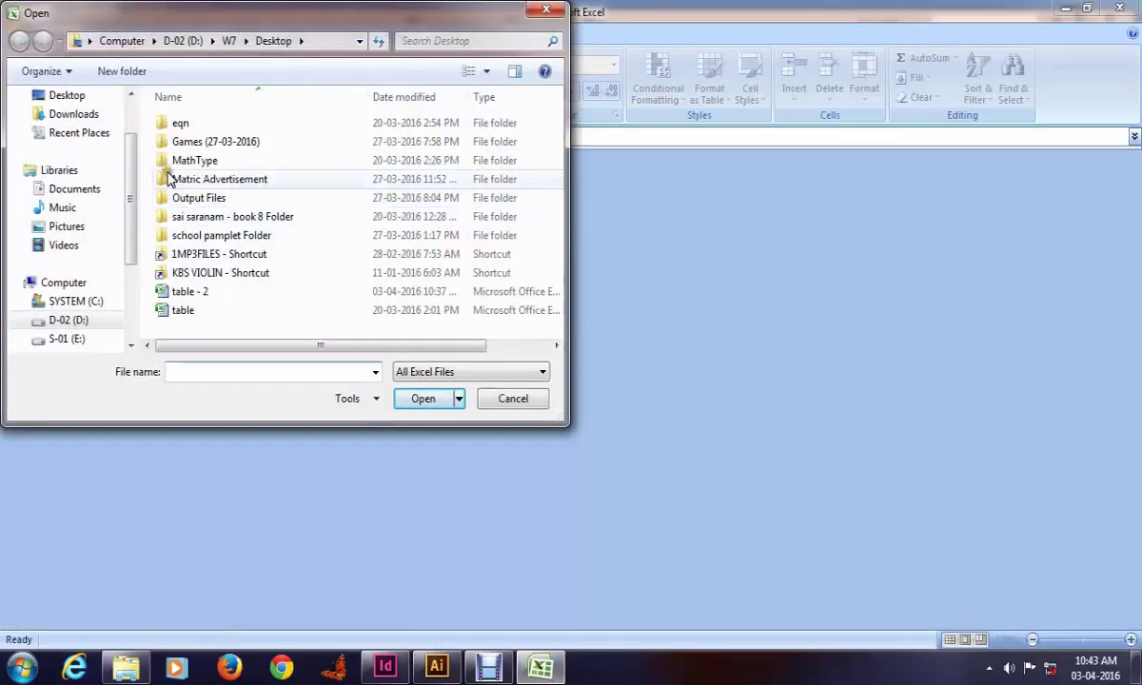
{"action": "left_click", "coordinate": [187, 321]}
{"action": "left_click_drag", "start_coordinate": [436, 346], "coordinate": [510, 348]}
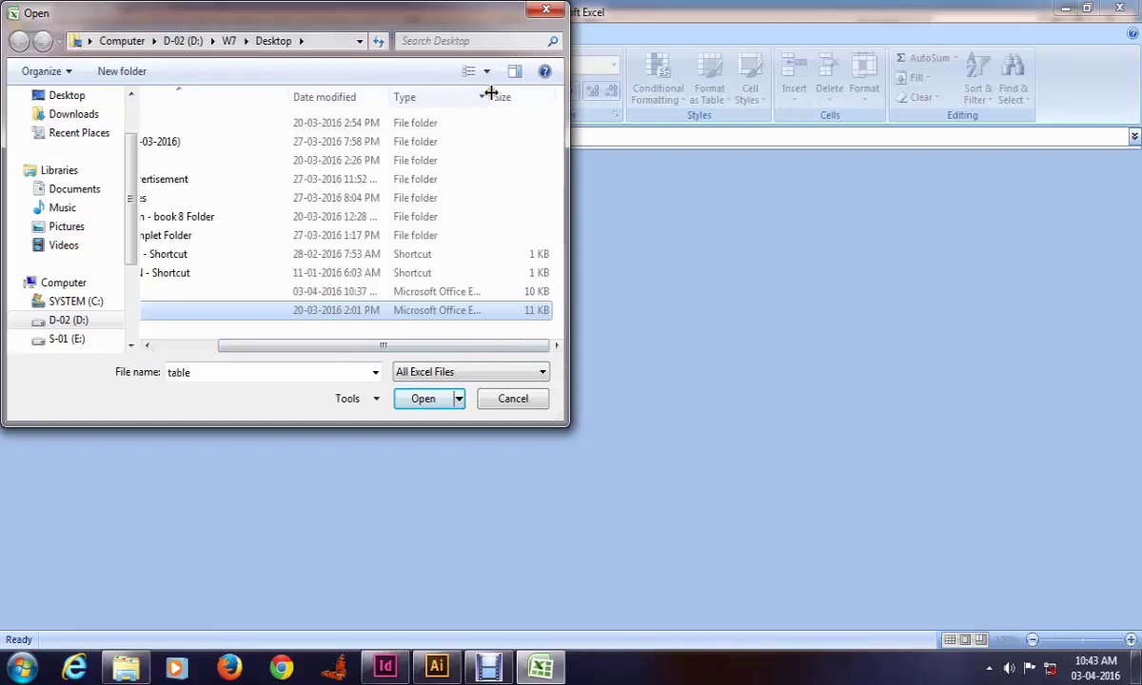
{"action": "left_click_drag", "start_coordinate": [490, 92], "coordinate": [557, 97]}
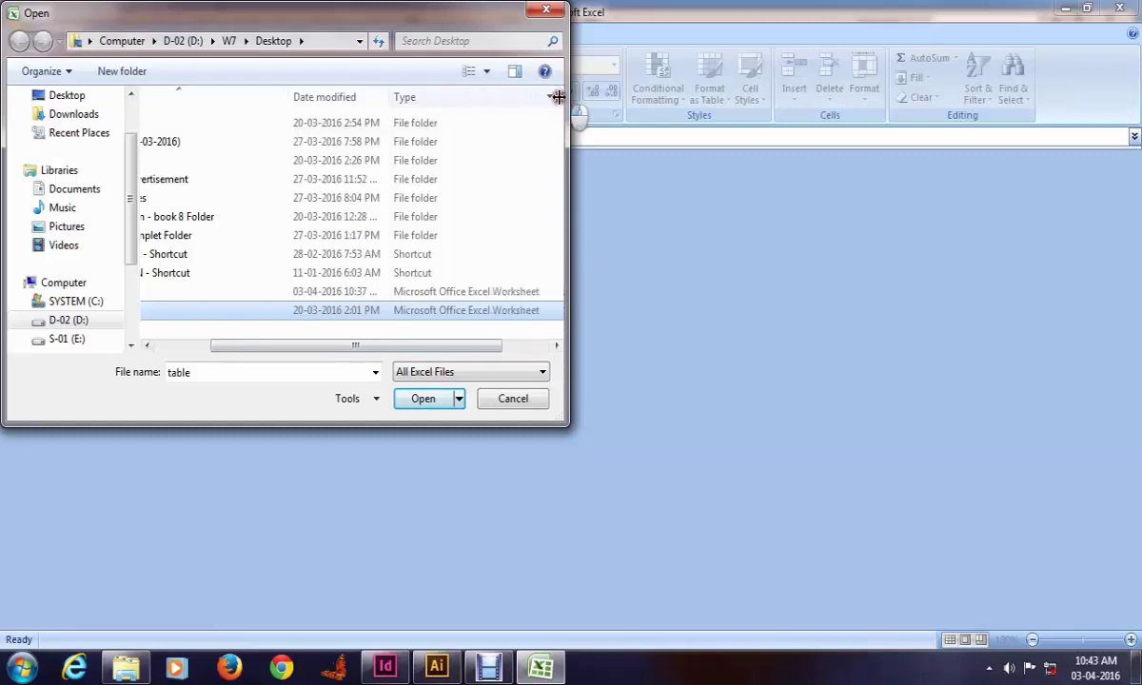
{"action": "left_click_drag", "start_coordinate": [436, 346], "coordinate": [300, 354]}
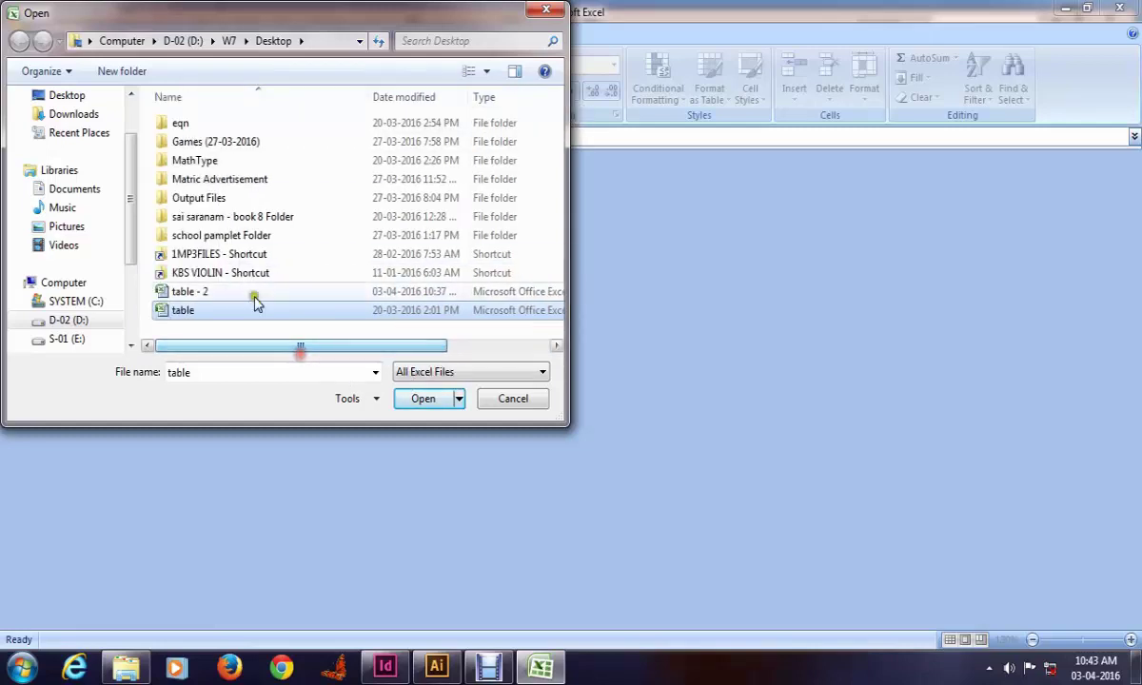
Step: Select table - 2 on the Desktop, cancel the Open dialog, and return to InDesign
{"action": "left_click", "coordinate": [75, 95]}
{"action": "scroll", "coordinate": [252, 248], "scroll_direction": "down", "scroll_amount": 5}
{"action": "scroll", "coordinate": [271, 269], "scroll_direction": "down", "scroll_amount": 1}
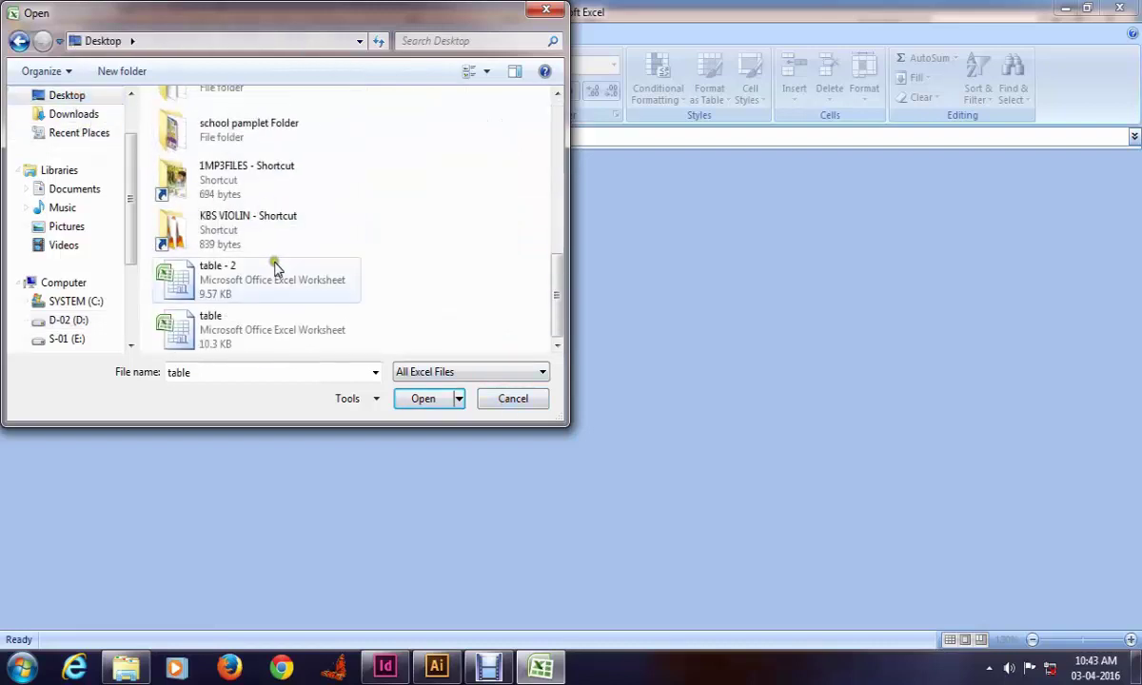
{"action": "left_click", "coordinate": [282, 294]}
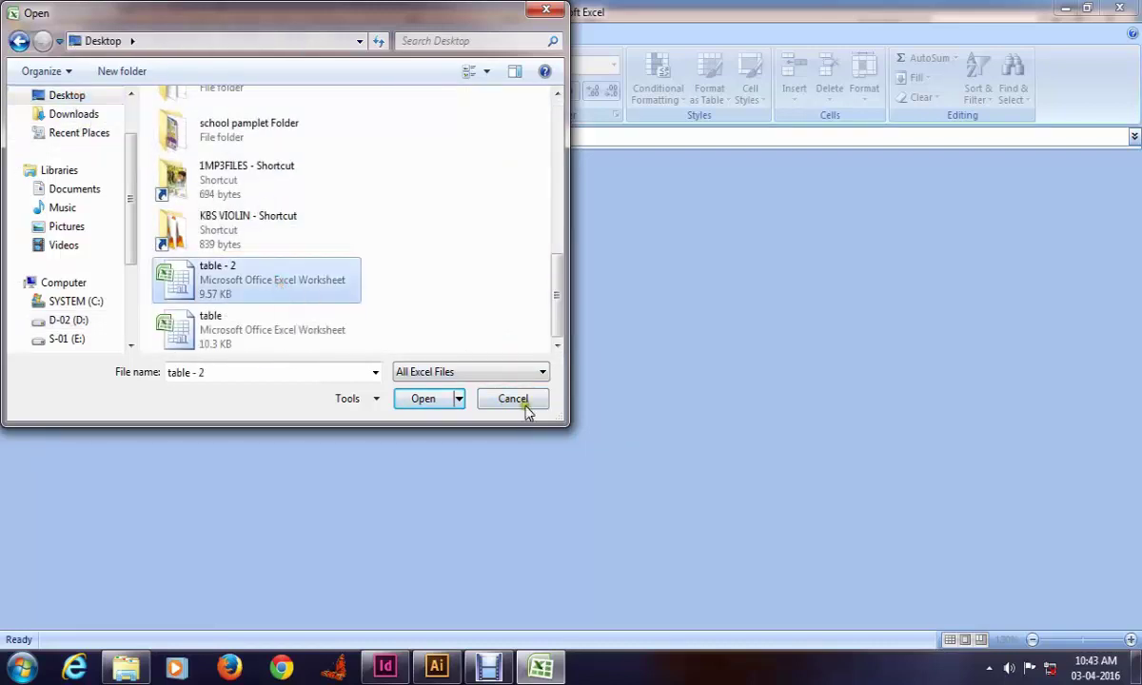
{"action": "left_click", "coordinate": [524, 403]}
{"action": "left_click", "coordinate": [384, 666]}
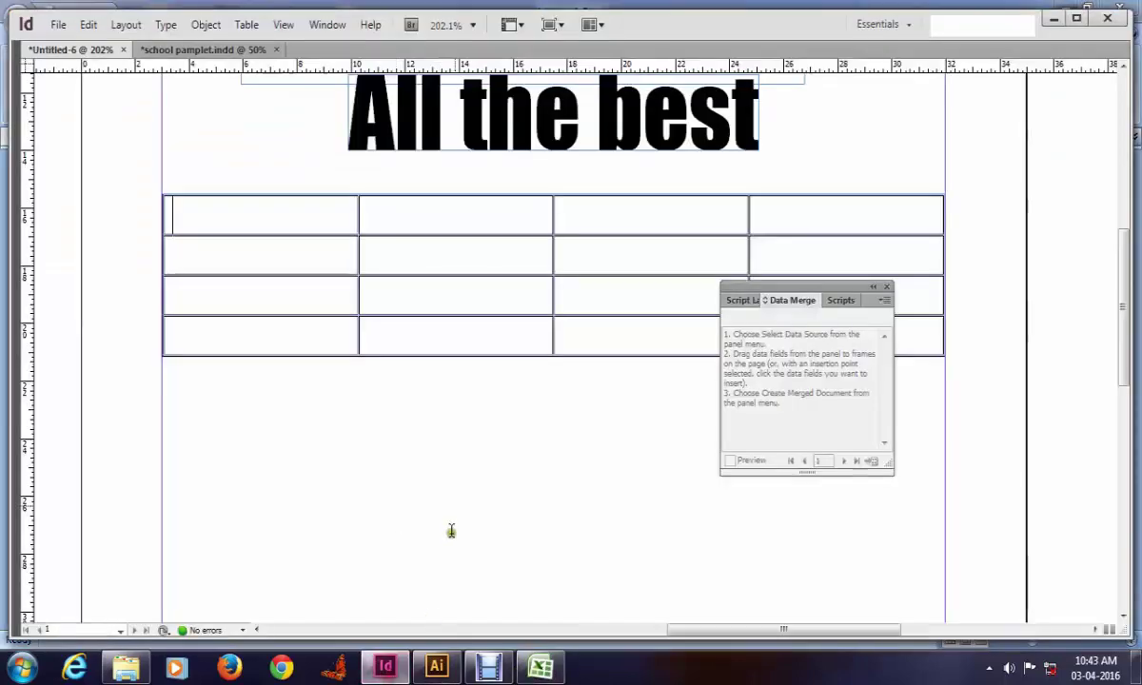
Step: Load table - 2.csv from the Desktop as the Data Merge source
{"action": "left_click", "coordinate": [884, 301]}
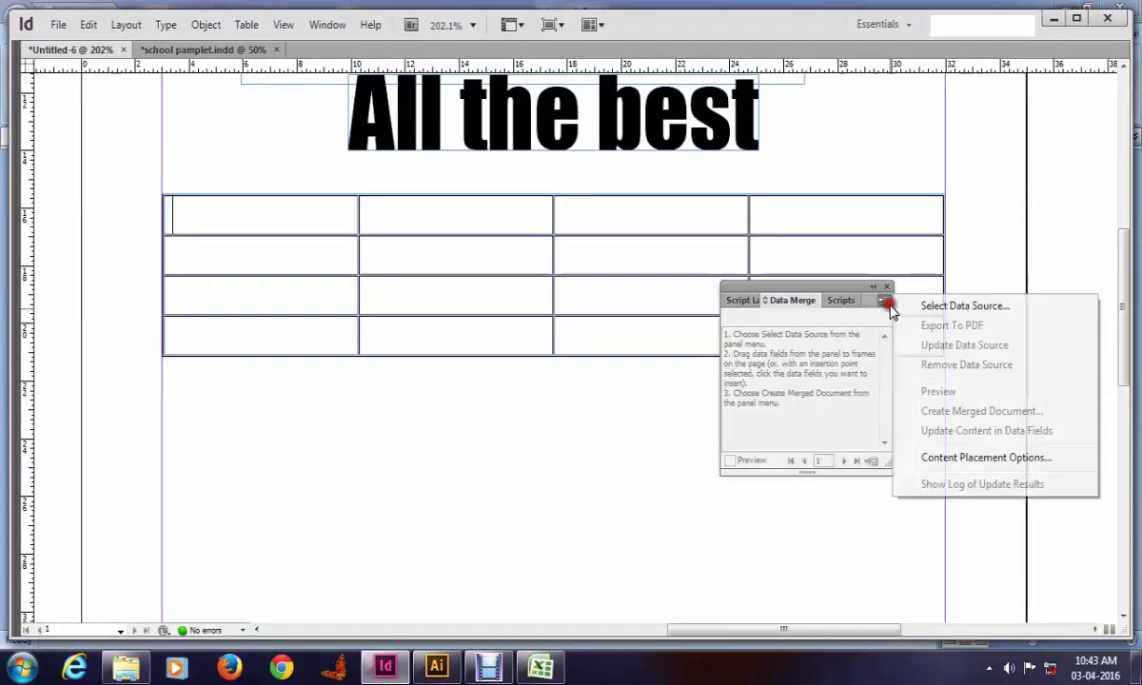
{"action": "left_click", "coordinate": [930, 306]}
{"action": "left_click", "coordinate": [486, 331]}
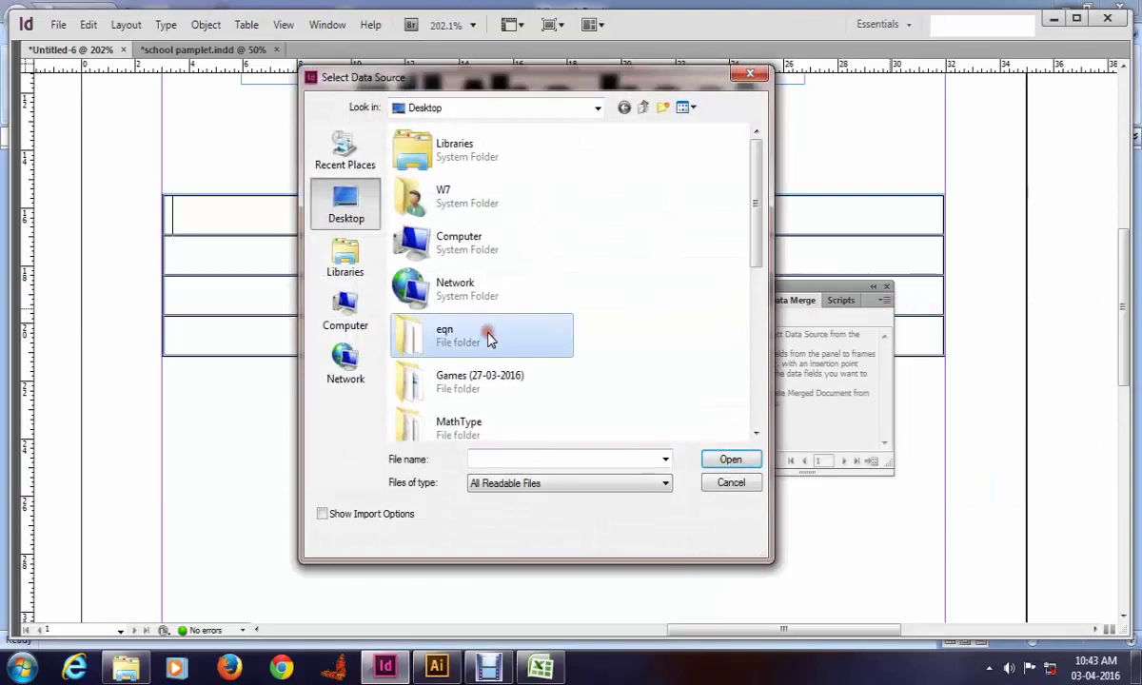
{"action": "key", "text": "End"}
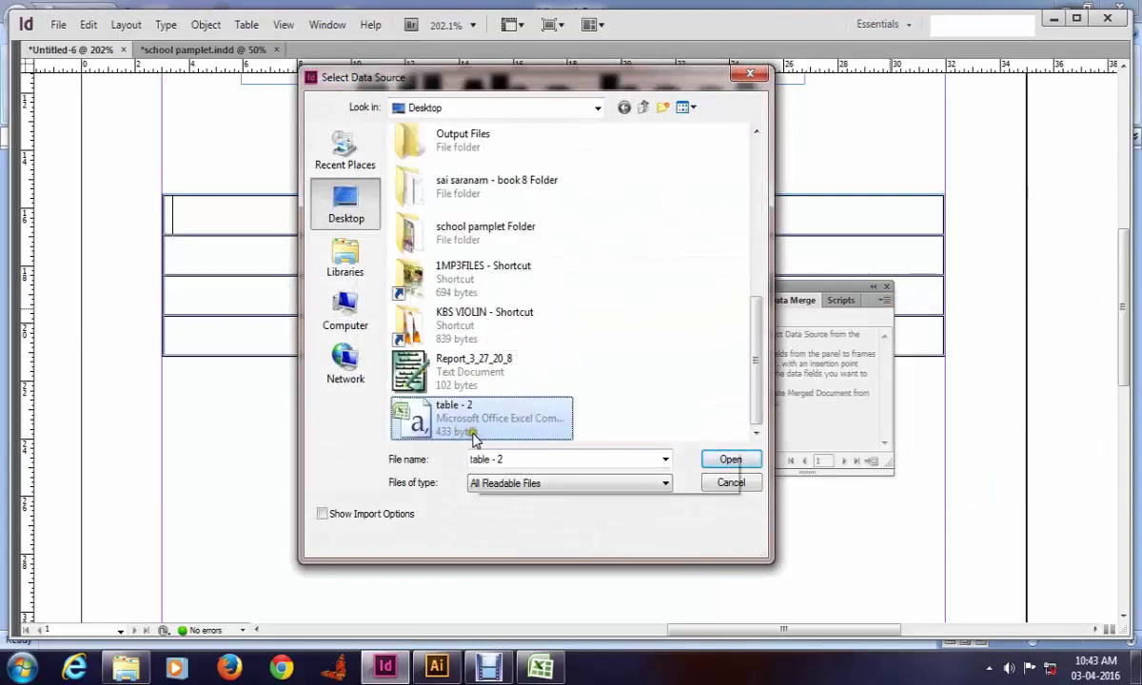
{"action": "left_click", "coordinate": [729, 461]}
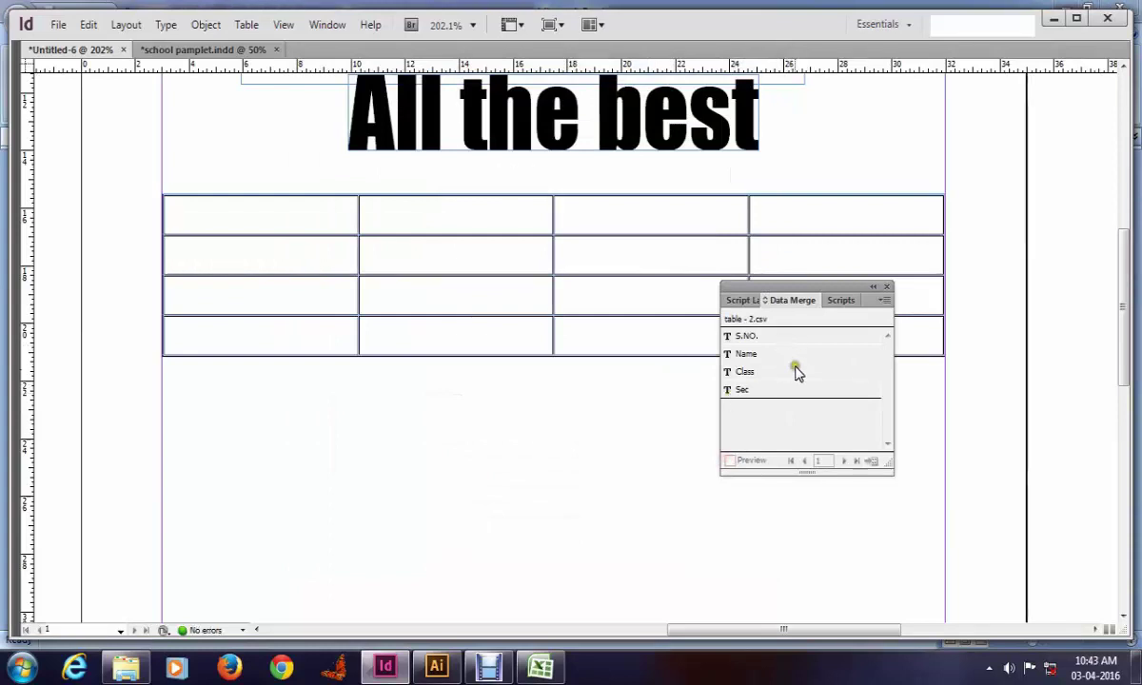
Step: Fill row 1 with S.NO., Name, Class and Sec fields and briefly preview the merged data
{"action": "left_click", "coordinate": [766, 338]}
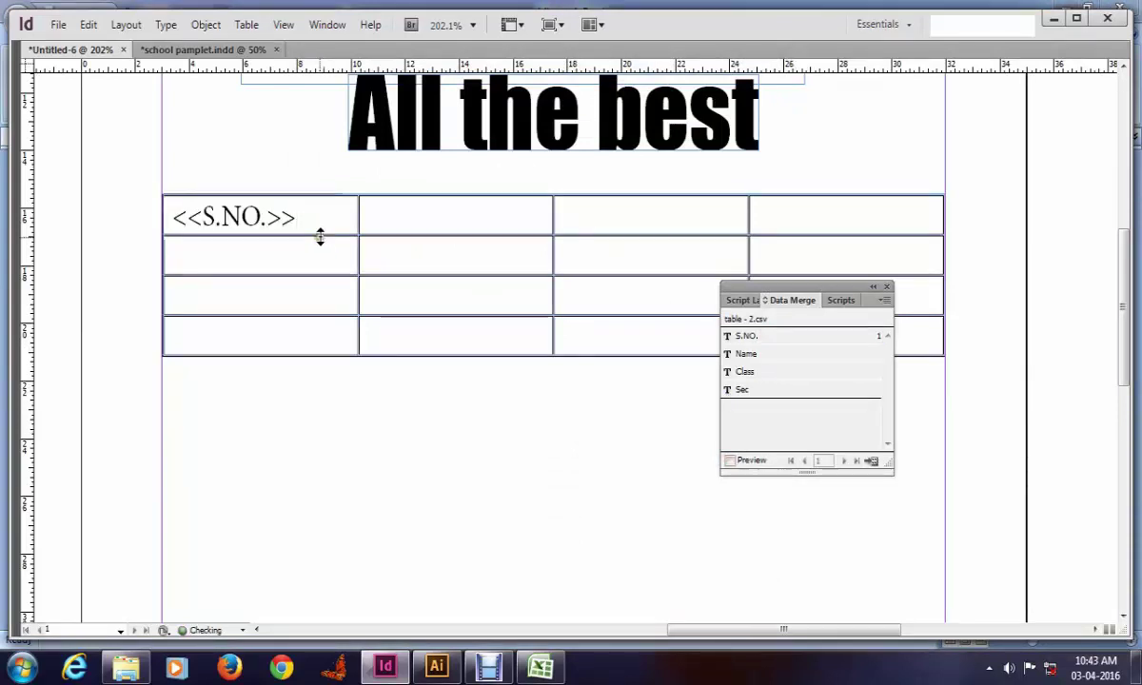
{"action": "left_click", "coordinate": [409, 214]}
{"action": "left_click", "coordinate": [746, 355]}
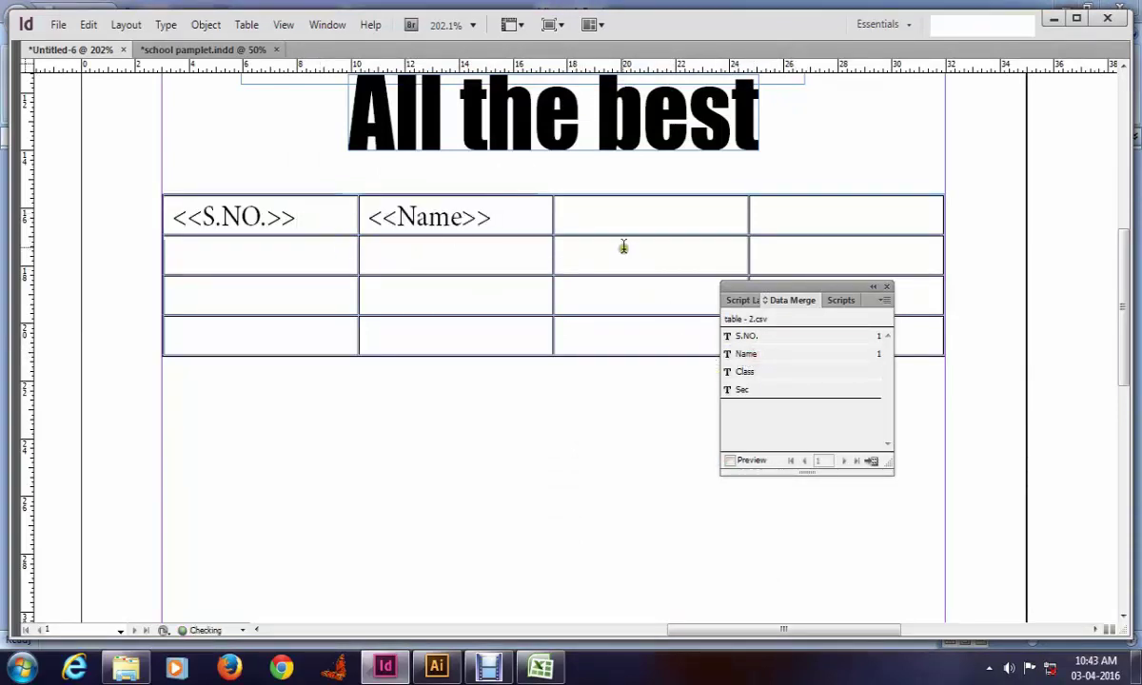
{"action": "left_click", "coordinate": [587, 212]}
{"action": "left_click", "coordinate": [746, 373]}
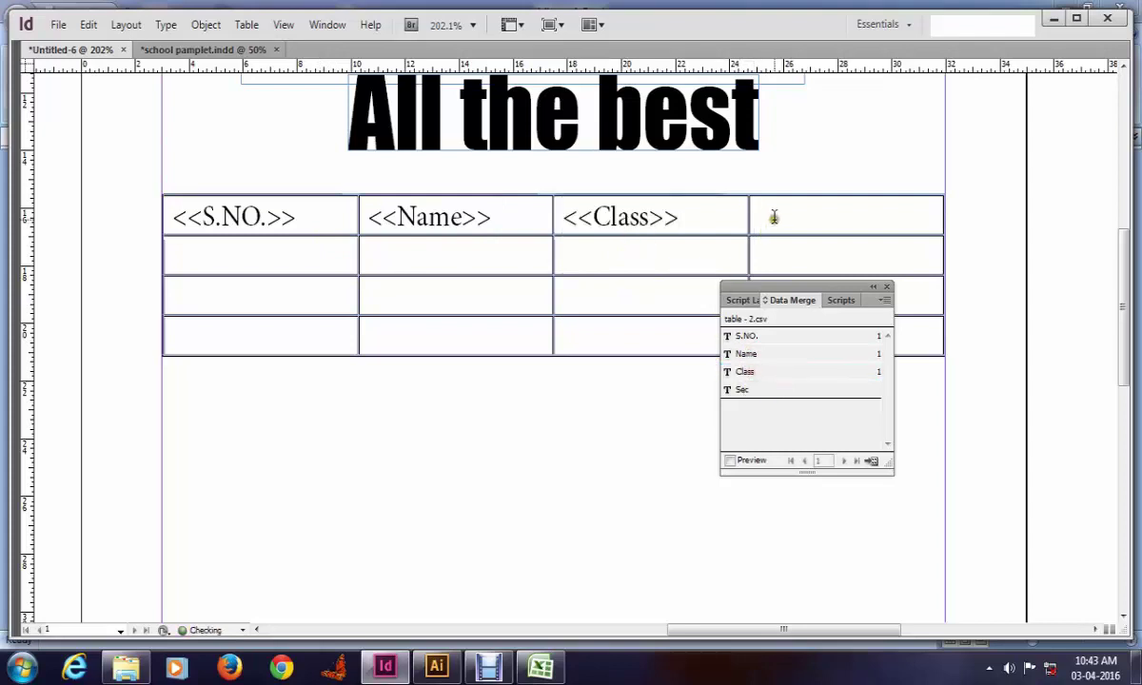
{"action": "left_click", "coordinate": [772, 214]}
{"action": "left_click", "coordinate": [766, 390]}
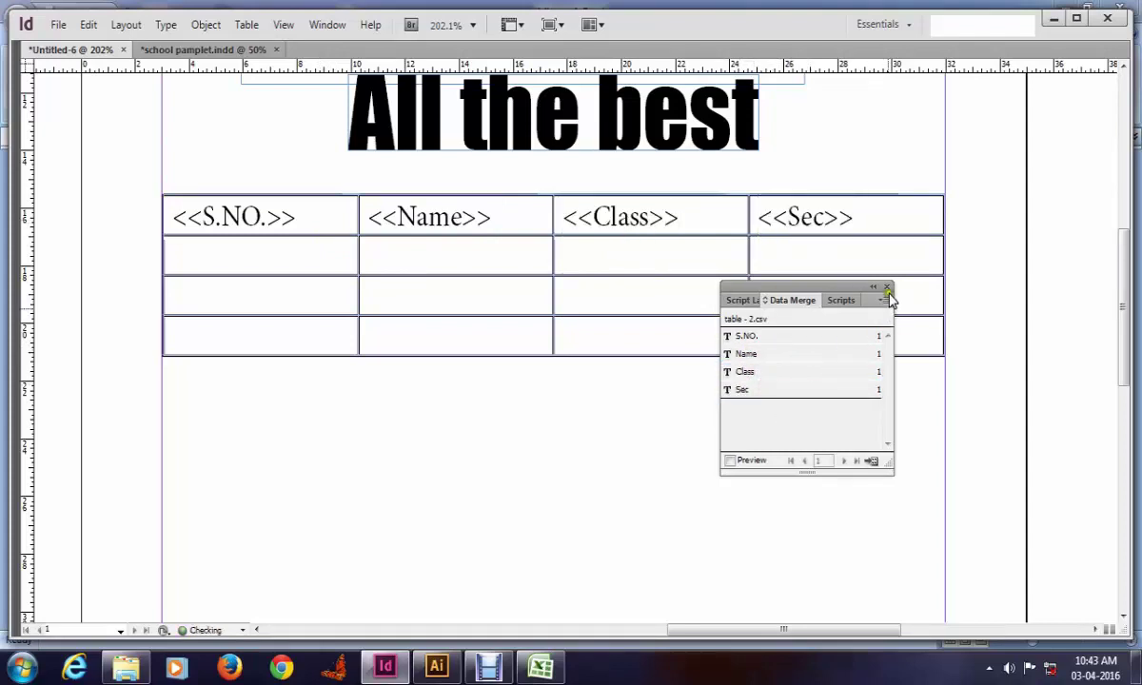
{"action": "left_click", "coordinate": [741, 461]}
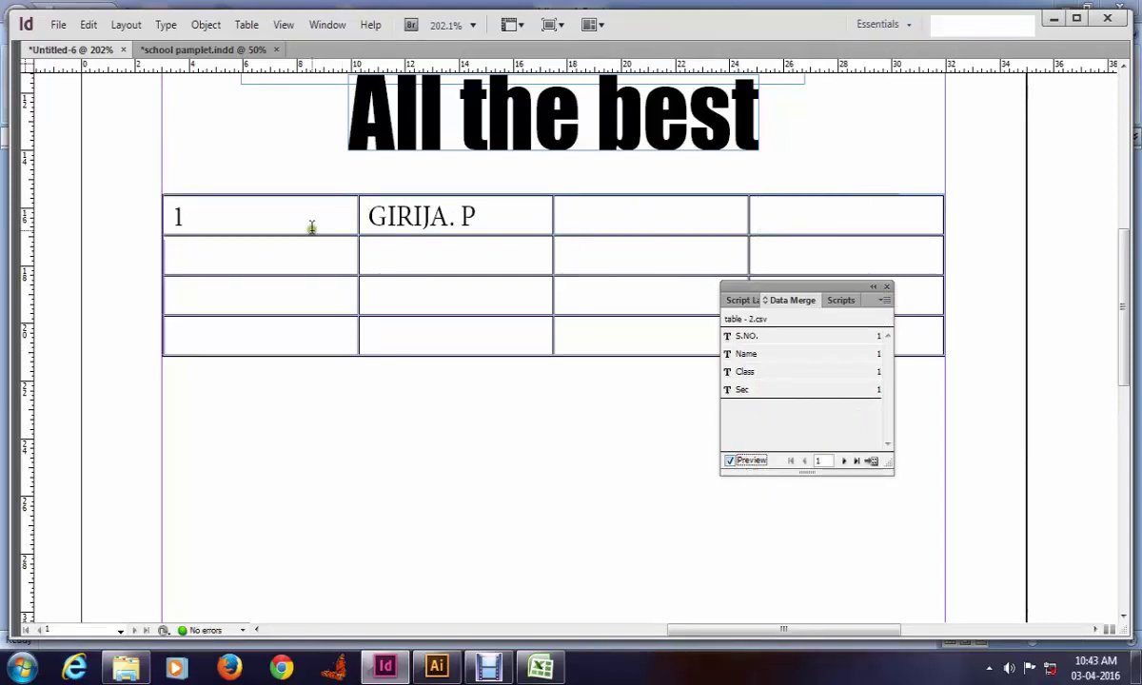
{"action": "left_click", "coordinate": [731, 461]}
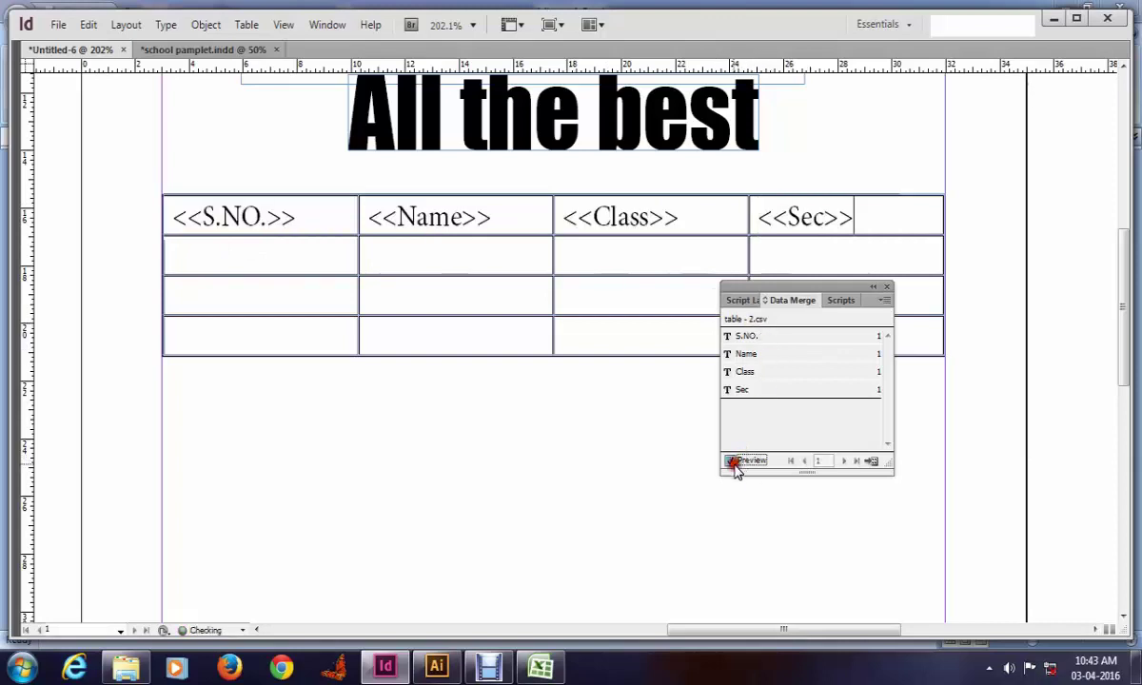
Step: Fill row 2 with the S.NO., Name, Class and Sec placeholders
{"action": "left_click", "coordinate": [266, 250]}
{"action": "left_click", "coordinate": [747, 336]}
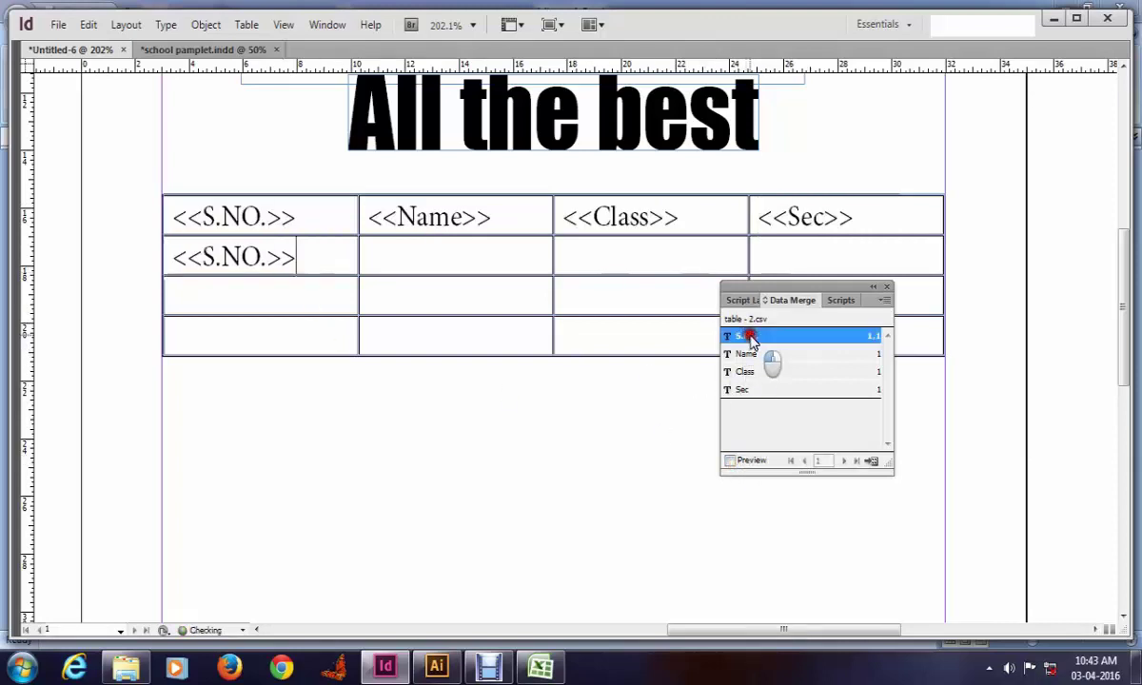
{"action": "left_click", "coordinate": [474, 255]}
{"action": "left_click", "coordinate": [745, 353]}
{"action": "left_click", "coordinate": [616, 264]}
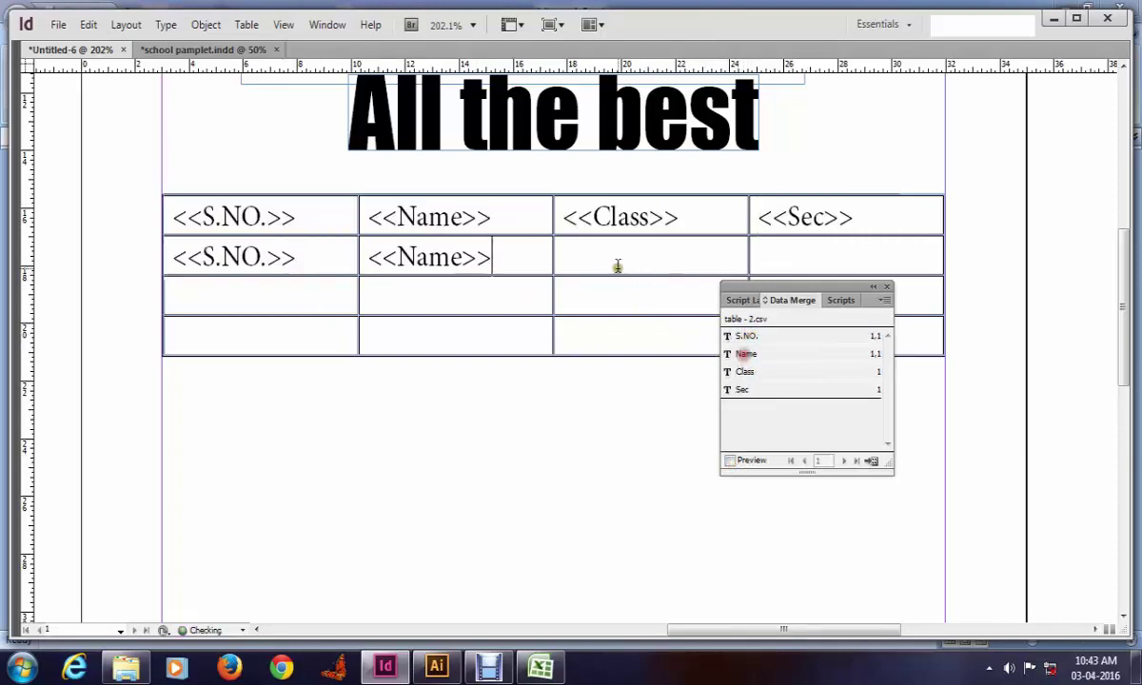
{"action": "left_click", "coordinate": [745, 372]}
{"action": "left_click", "coordinate": [801, 261]}
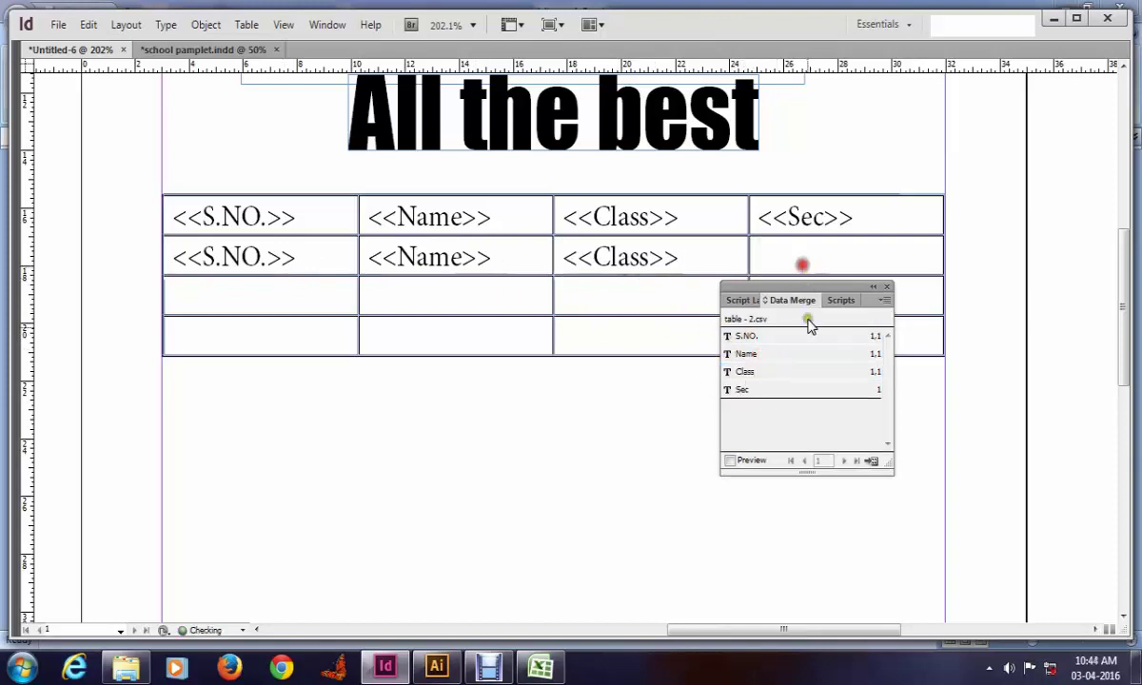
{"action": "left_click", "coordinate": [773, 386]}
Step: Fill row 3 with S.NO., Name and Class, plus Class again in the last cell
{"action": "left_click", "coordinate": [297, 303]}
{"action": "left_click", "coordinate": [747, 336]}
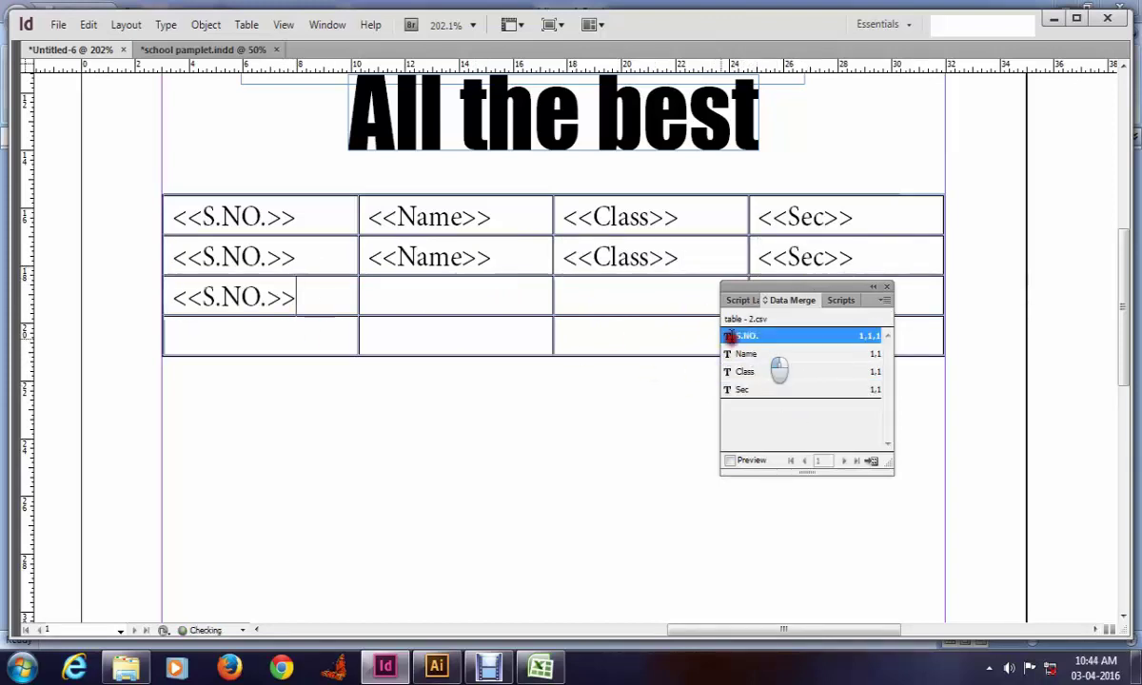
{"action": "left_click", "coordinate": [456, 300]}
{"action": "left_click", "coordinate": [747, 353]}
{"action": "left_click", "coordinate": [618, 302]}
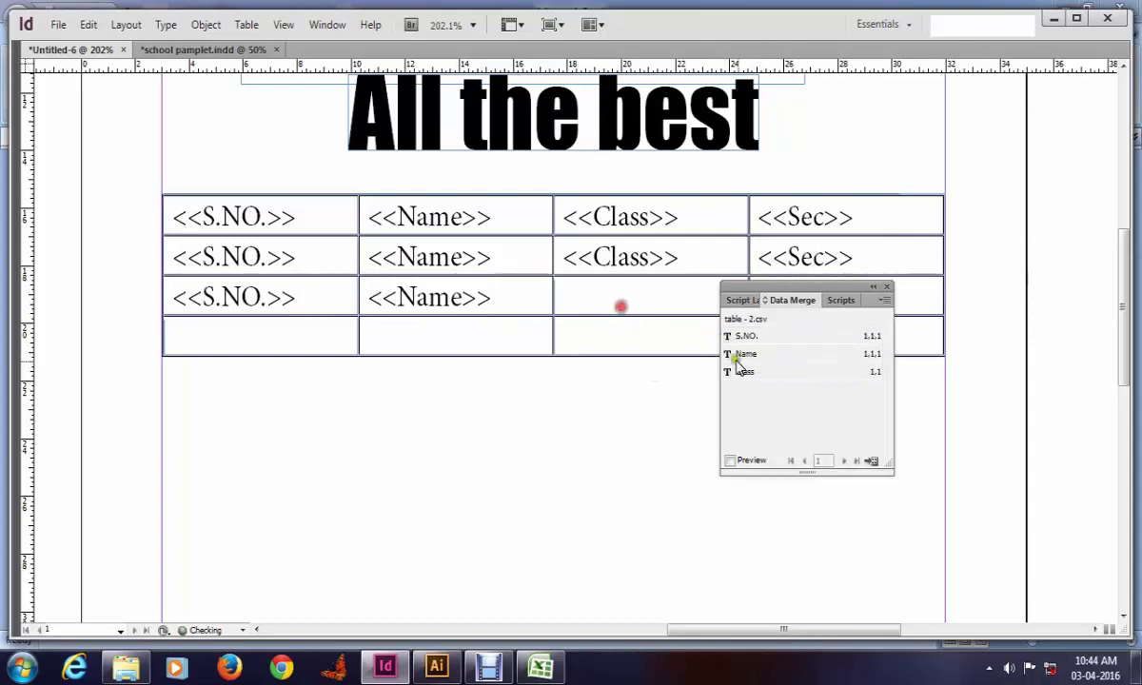
{"action": "left_click", "coordinate": [746, 372]}
{"action": "left_click_drag", "start_coordinate": [795, 283], "coordinate": [640, 402]}
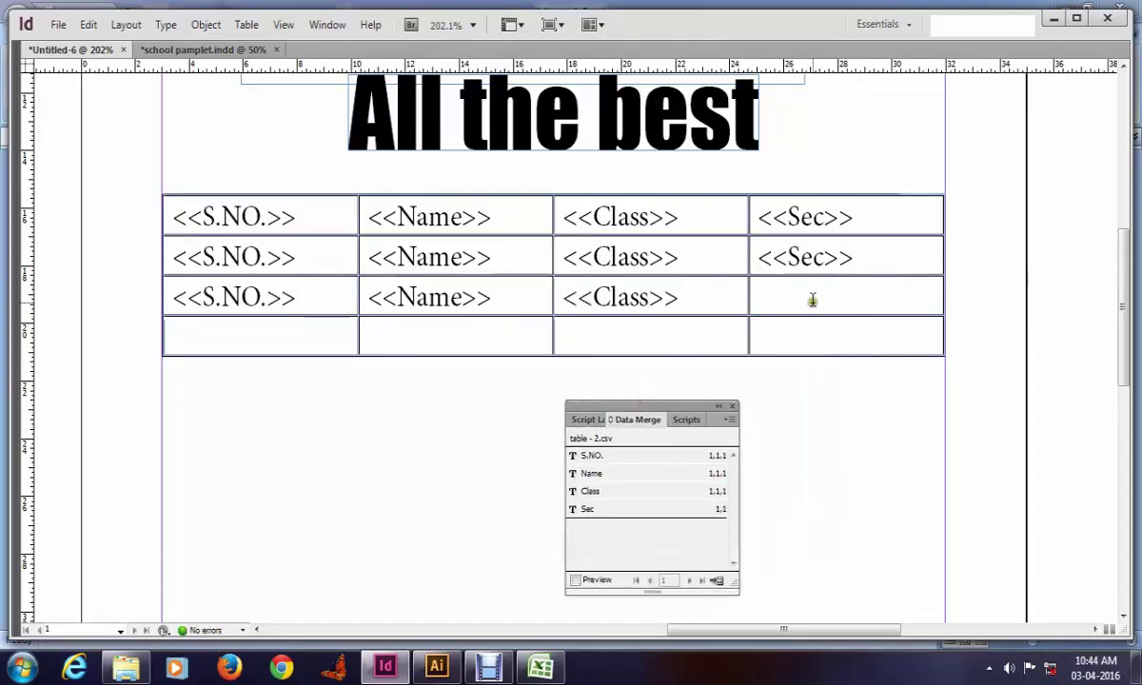
{"action": "left_click", "coordinate": [600, 491]}
Step: Fill row 4 with the S.NO., Name, Class and Sec placeholders
{"action": "left_click", "coordinate": [250, 333]}
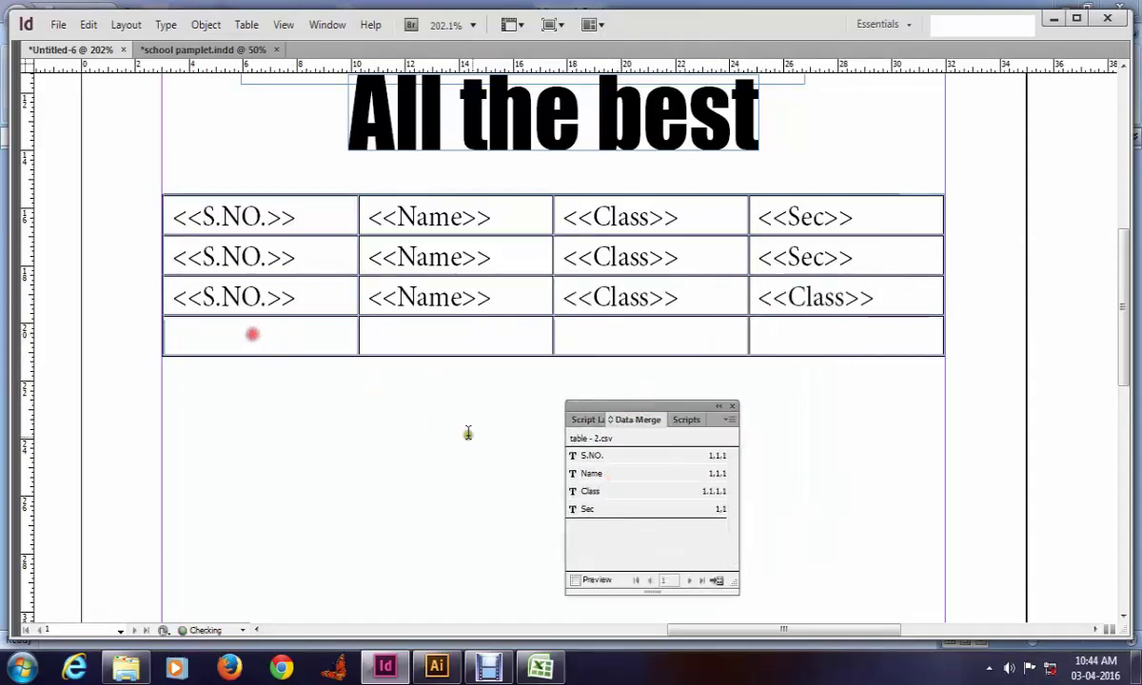
{"action": "left_click", "coordinate": [591, 456]}
{"action": "left_click", "coordinate": [416, 328]}
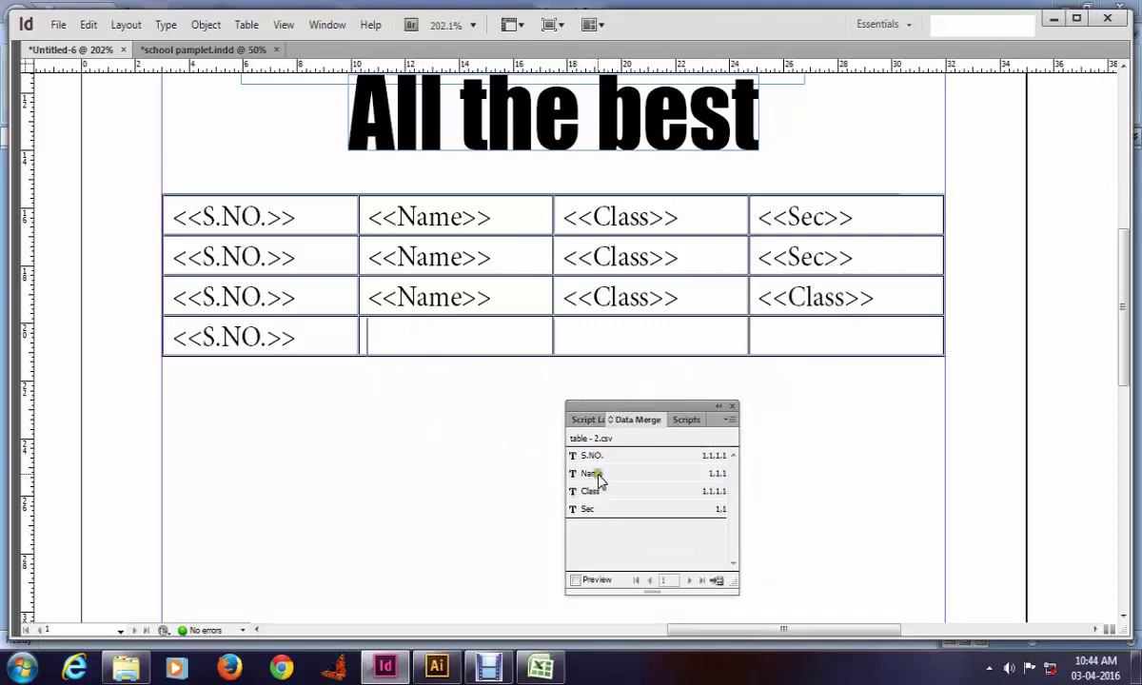
{"action": "left_click", "coordinate": [593, 473]}
{"action": "left_click", "coordinate": [590, 338]}
{"action": "left_click", "coordinate": [590, 491]}
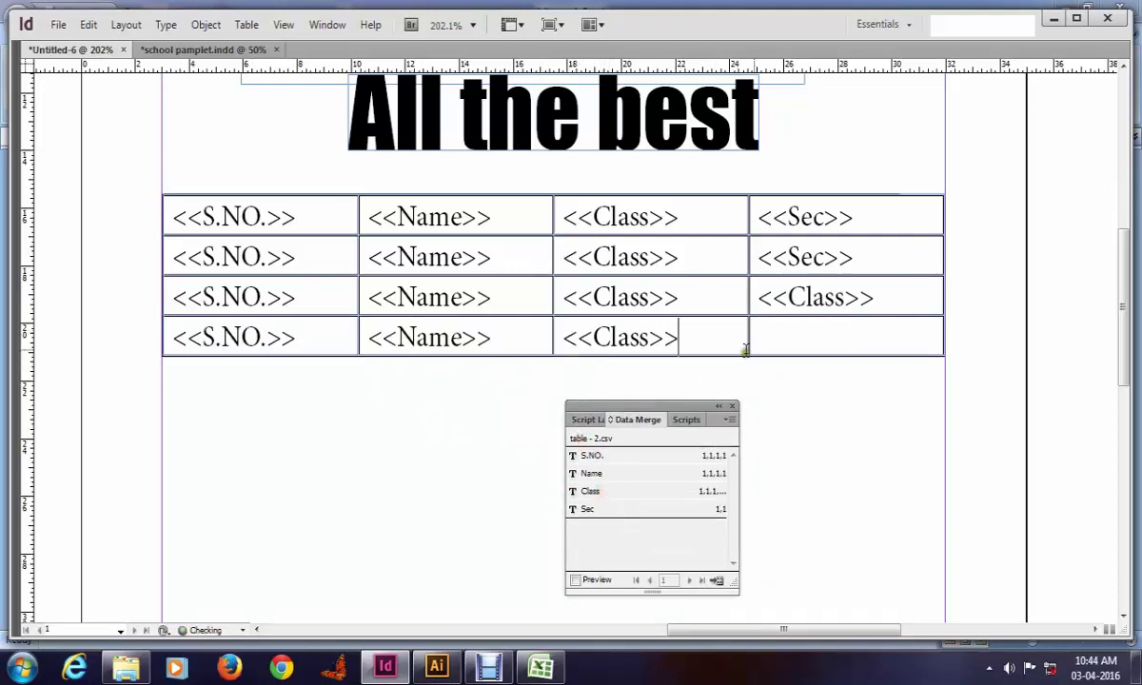
{"action": "left_click", "coordinate": [785, 335]}
{"action": "left_click", "coordinate": [646, 509]}
{"action": "scroll", "coordinate": [658, 339], "scroll_direction": "down", "scroll_amount": 2}
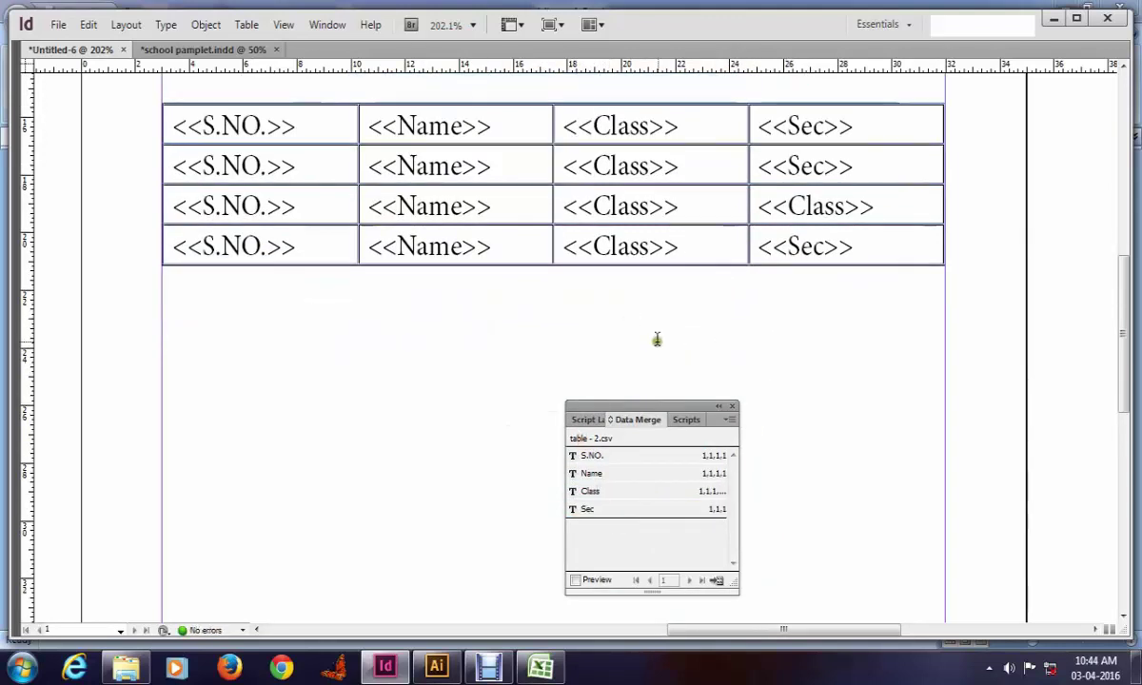
Step: Preview the merge, delete table rows 2–4, and fit the page in the window
{"action": "left_click", "coordinate": [583, 579]}
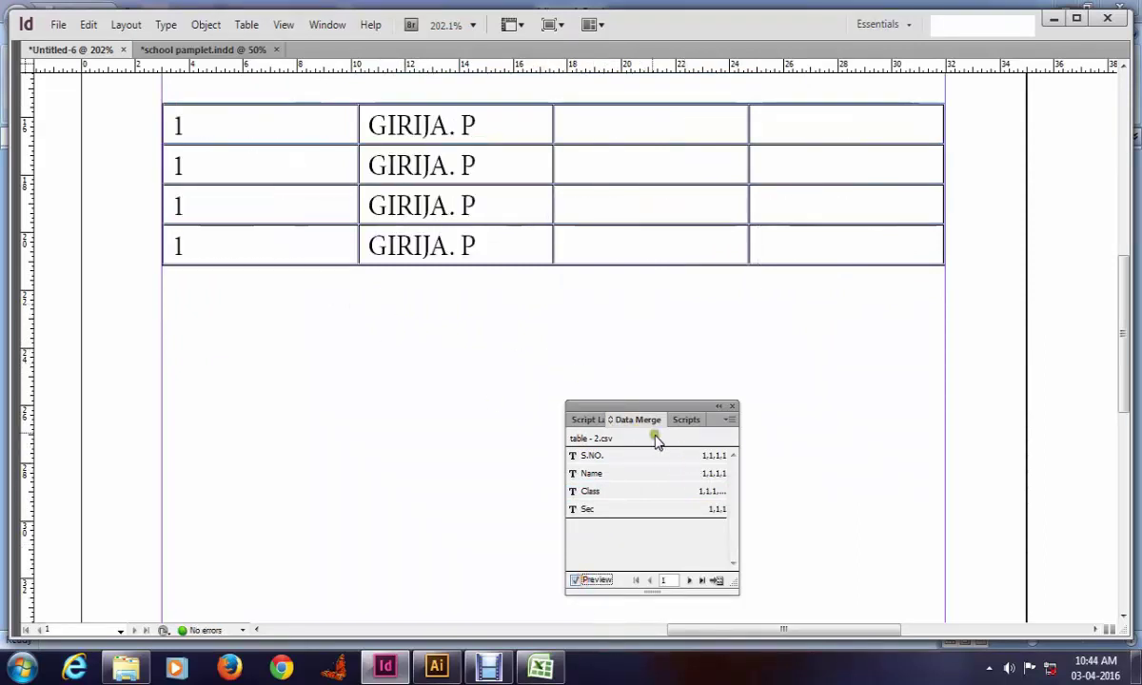
{"action": "key", "text": "ctrl+alt+shift+p"}
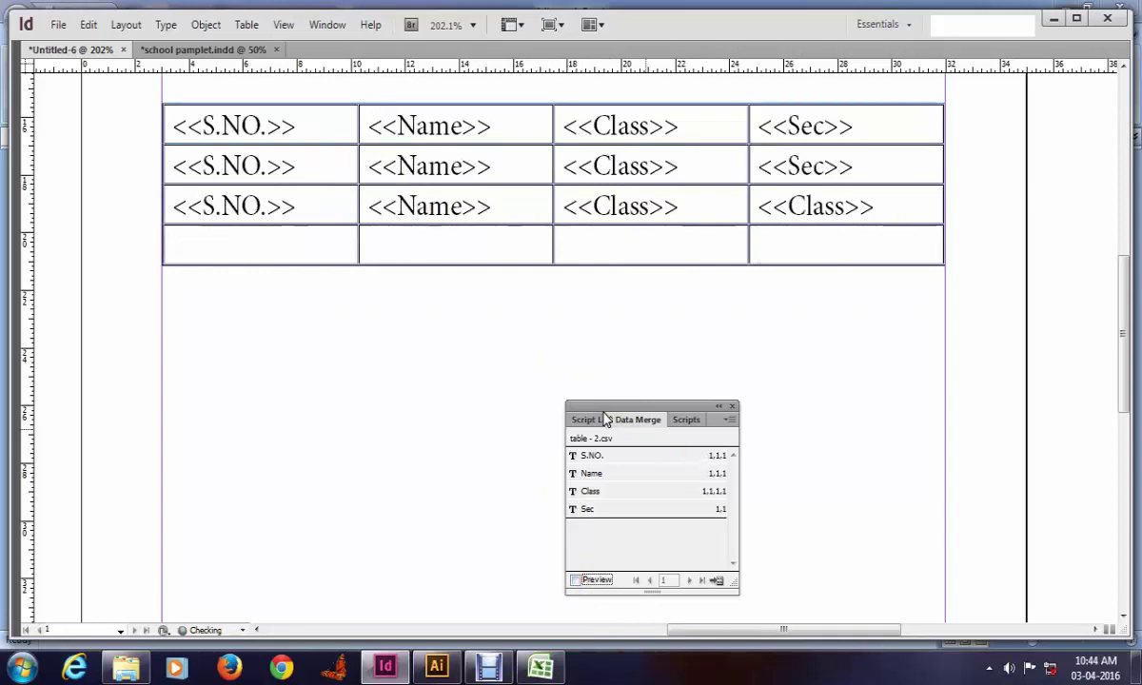
{"action": "key", "text": "ctrl+z"}
{"action": "key", "text": "ctrl+z"}
{"action": "key", "text": "ctrl+z"}
{"action": "key", "text": "ctrl+z"}
{"action": "key", "text": "ctrl+z"}
{"action": "key", "text": "ctrl+z"}
{"action": "key", "text": "ctrl+z"}
{"action": "key", "text": "ctrl+z"}
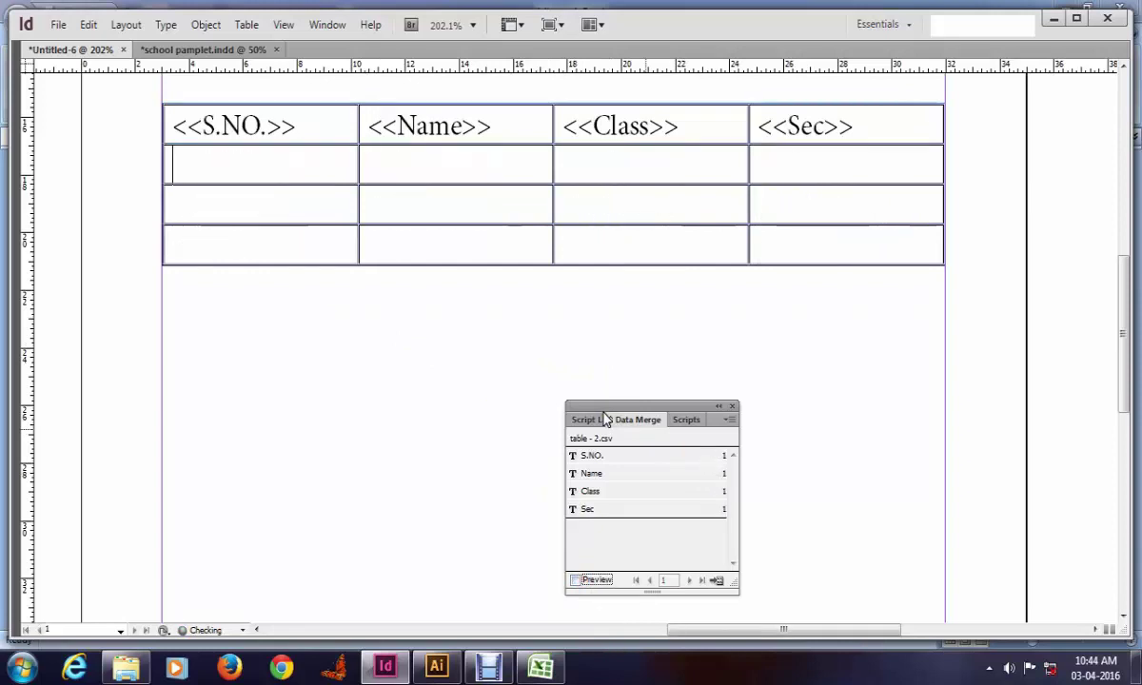
{"action": "left_click", "coordinate": [120, 259]}
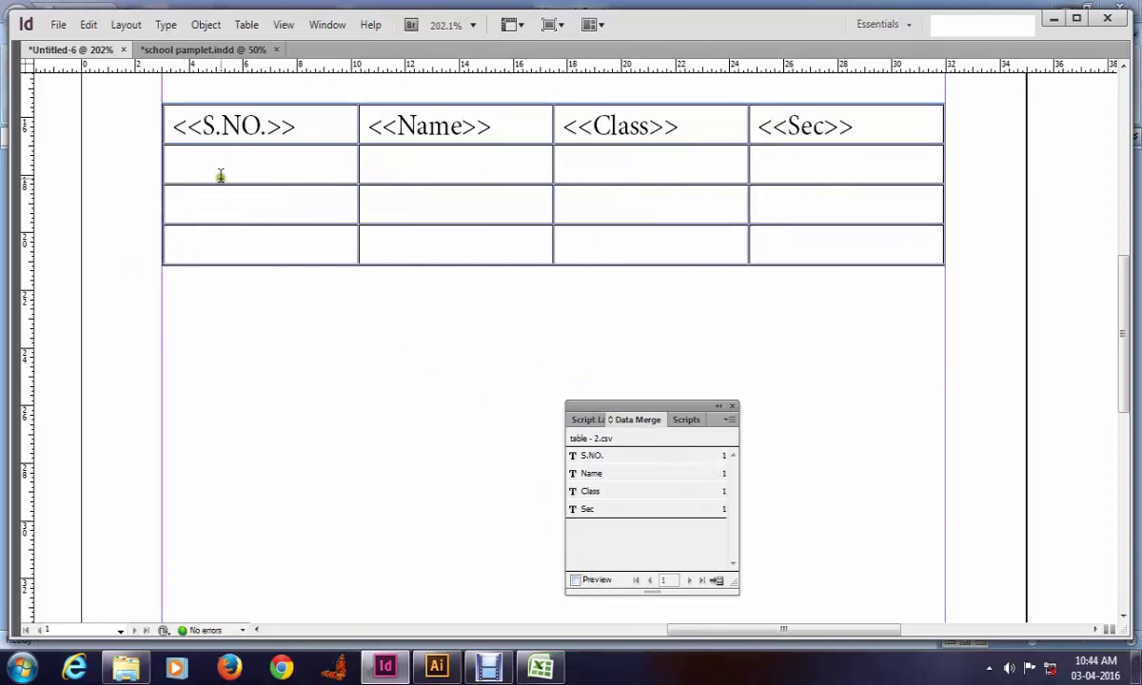
{"action": "left_click_drag", "start_coordinate": [220, 176], "coordinate": [722, 273]}
{"action": "key", "text": "ctrl+BackSpace"}
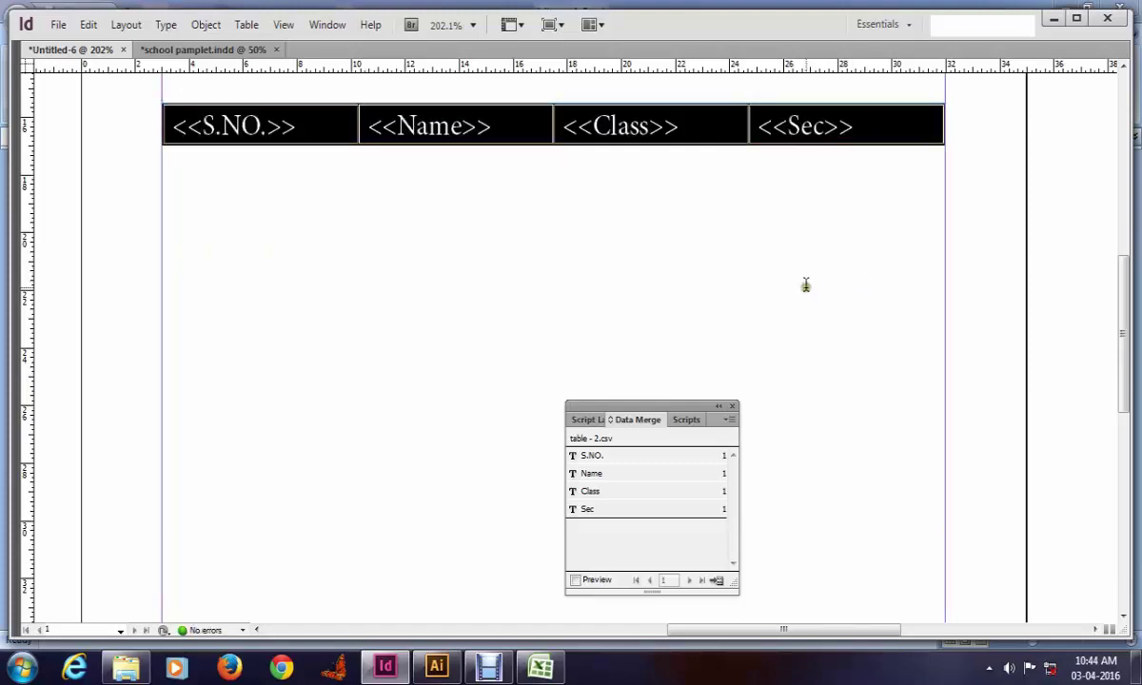
{"action": "left_click", "coordinate": [805, 285]}
{"action": "key", "text": "Escape"}
{"action": "key", "text": "ctrl+0"}
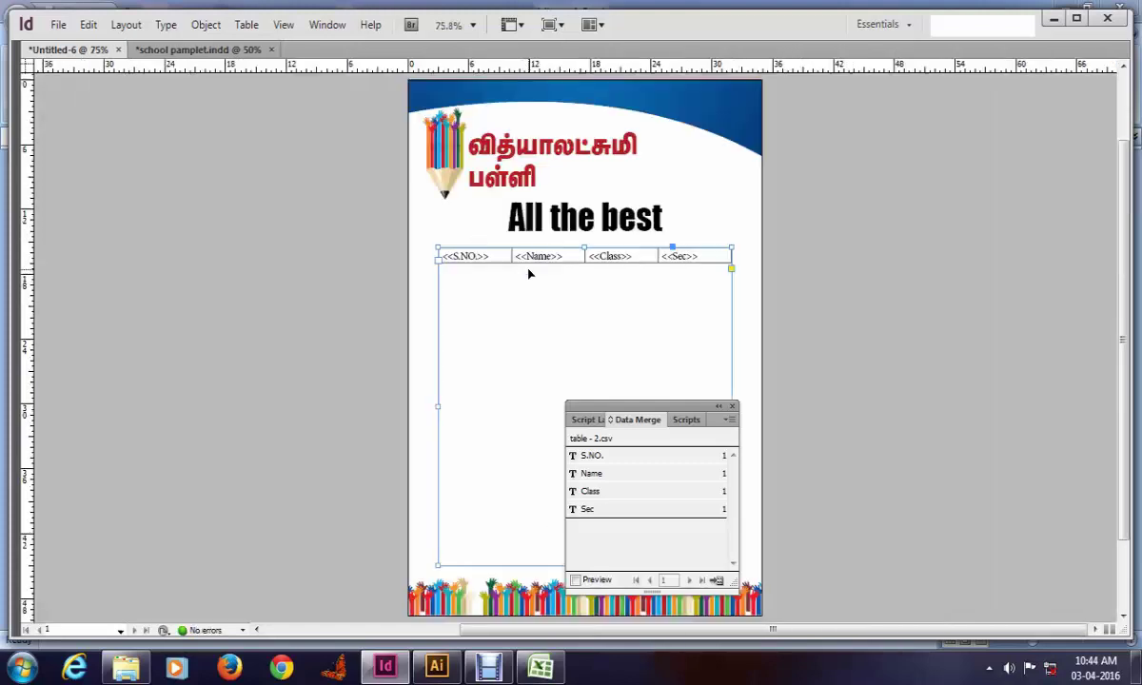
Step: Create a merged document from Single Record 1 and dismiss the overset text notice
{"action": "left_click", "coordinate": [576, 581]}
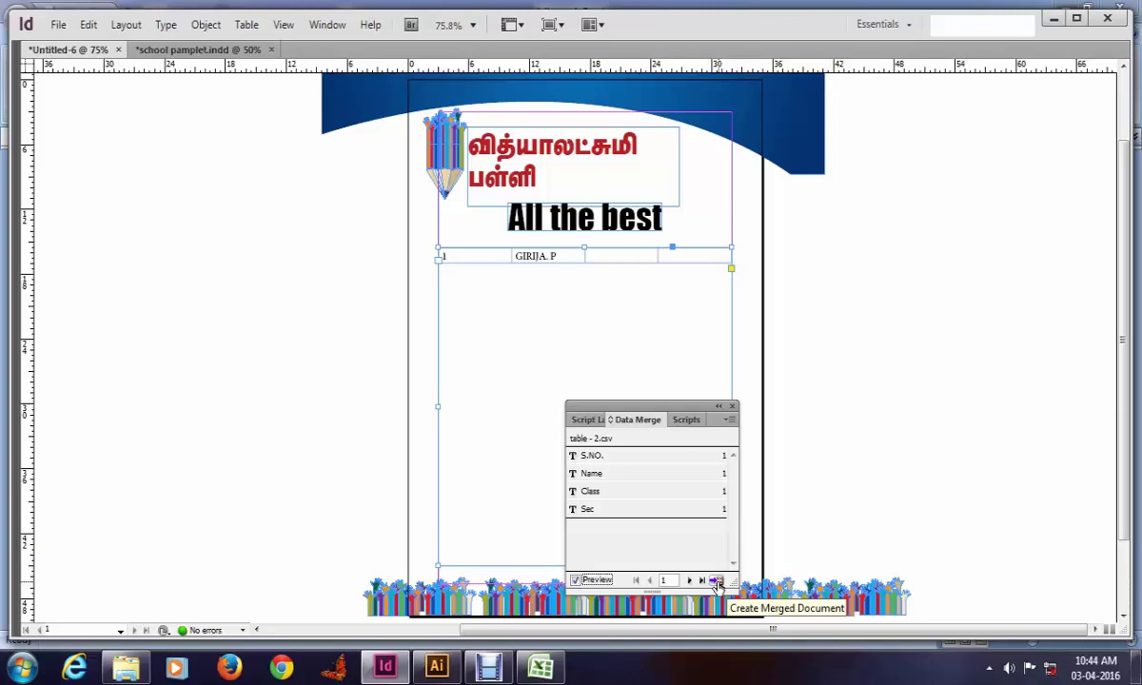
{"action": "left_click", "coordinate": [717, 581]}
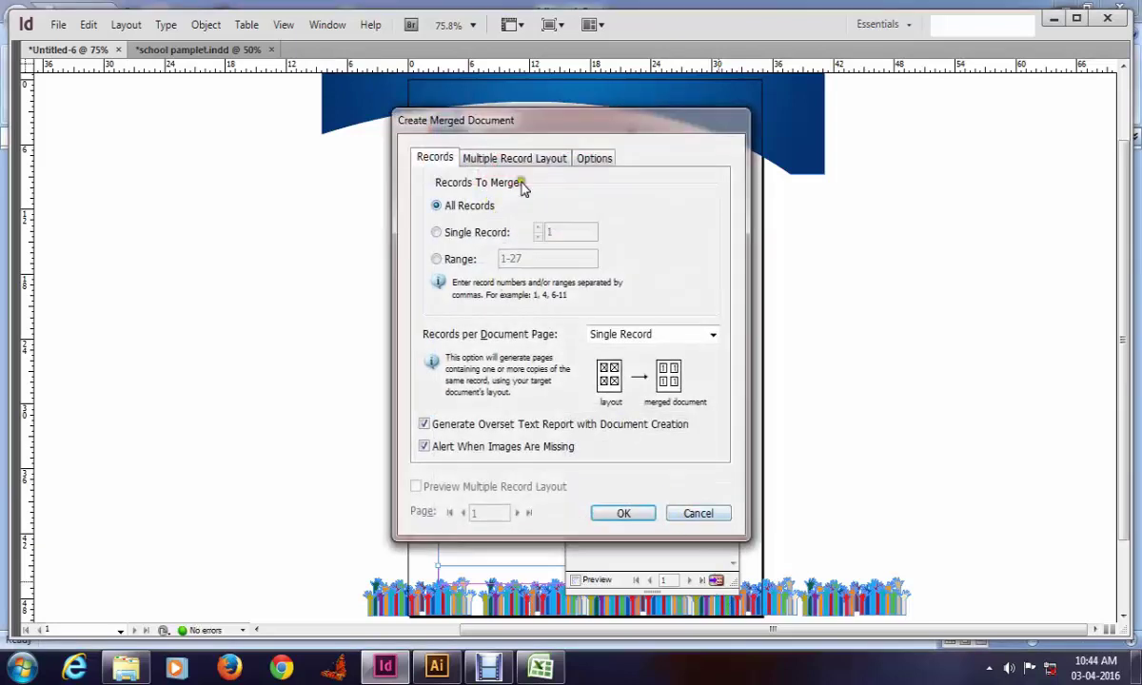
{"action": "left_click", "coordinate": [437, 233]}
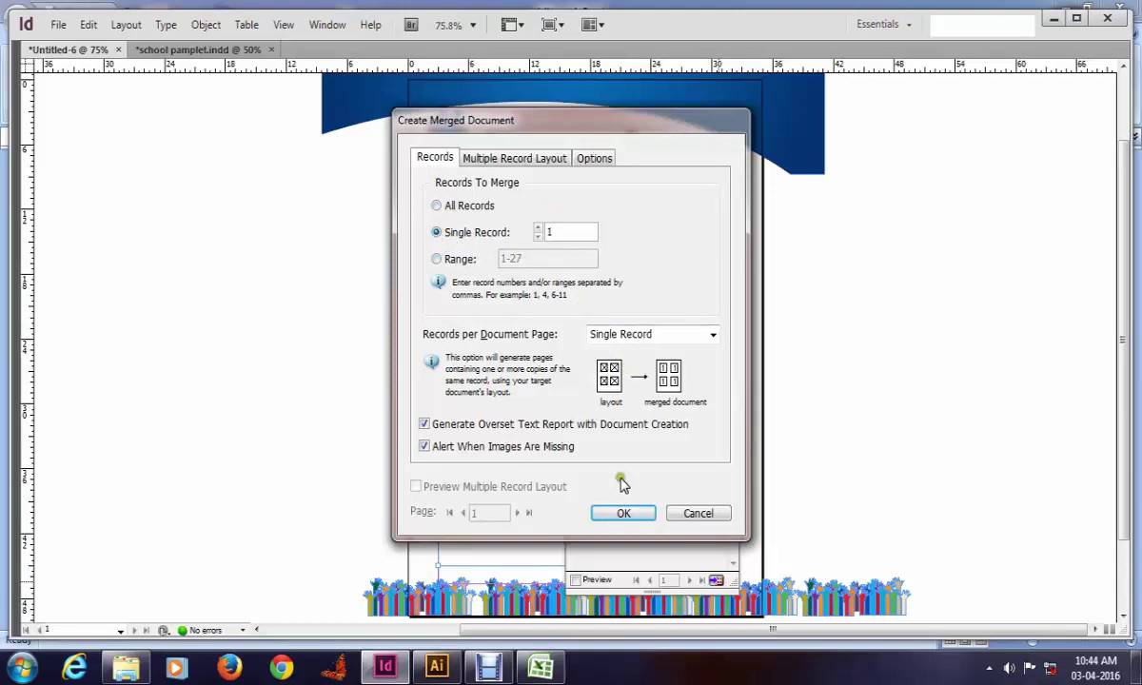
{"action": "left_click", "coordinate": [623, 514]}
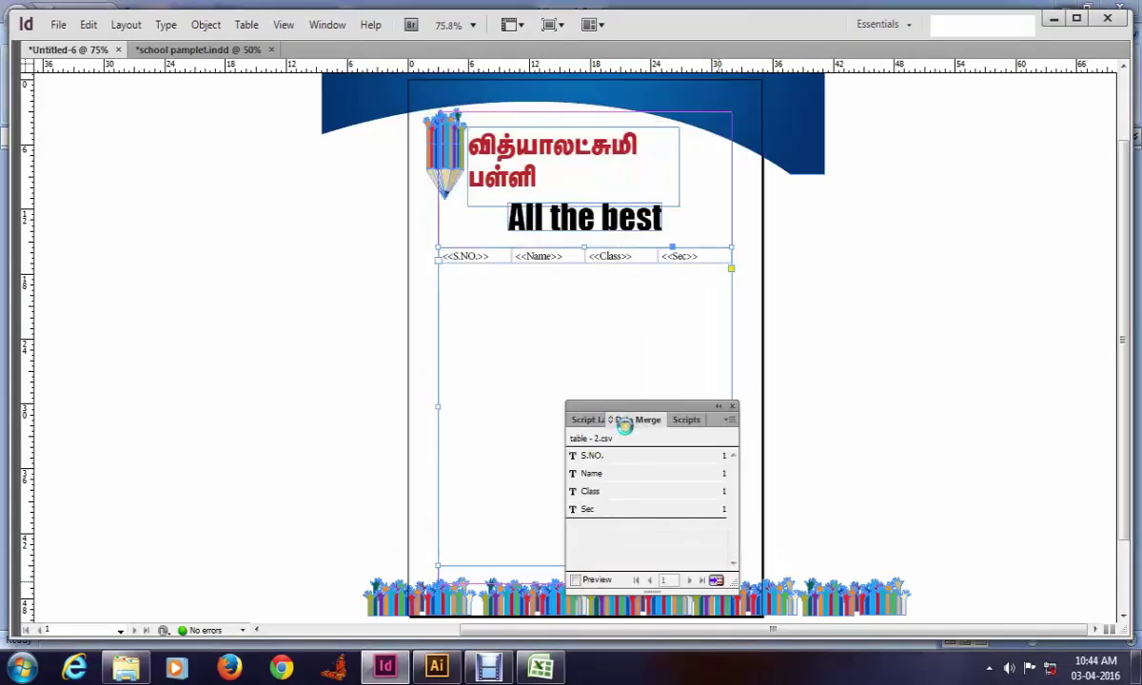
{"action": "left_click", "coordinate": [688, 396]}
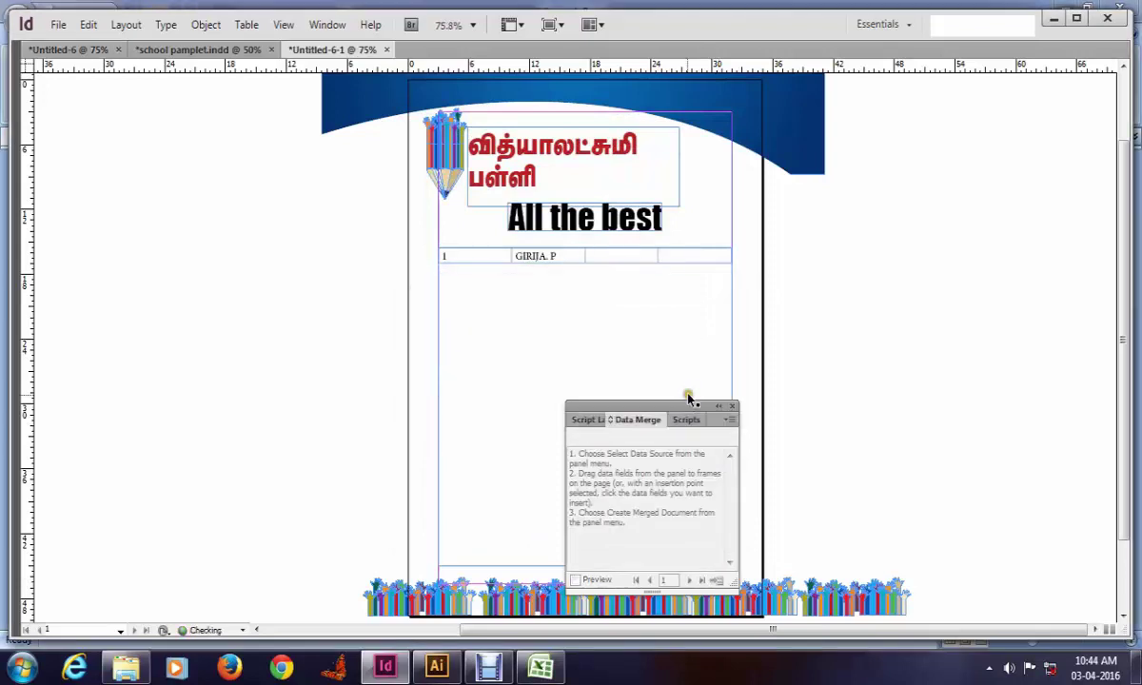
Step: Review the merged Untitled-6-1 page in clean preview, then go back to Untitled-6
{"action": "scroll", "coordinate": [407, 273], "scroll_direction": "down", "scroll_amount": 1}
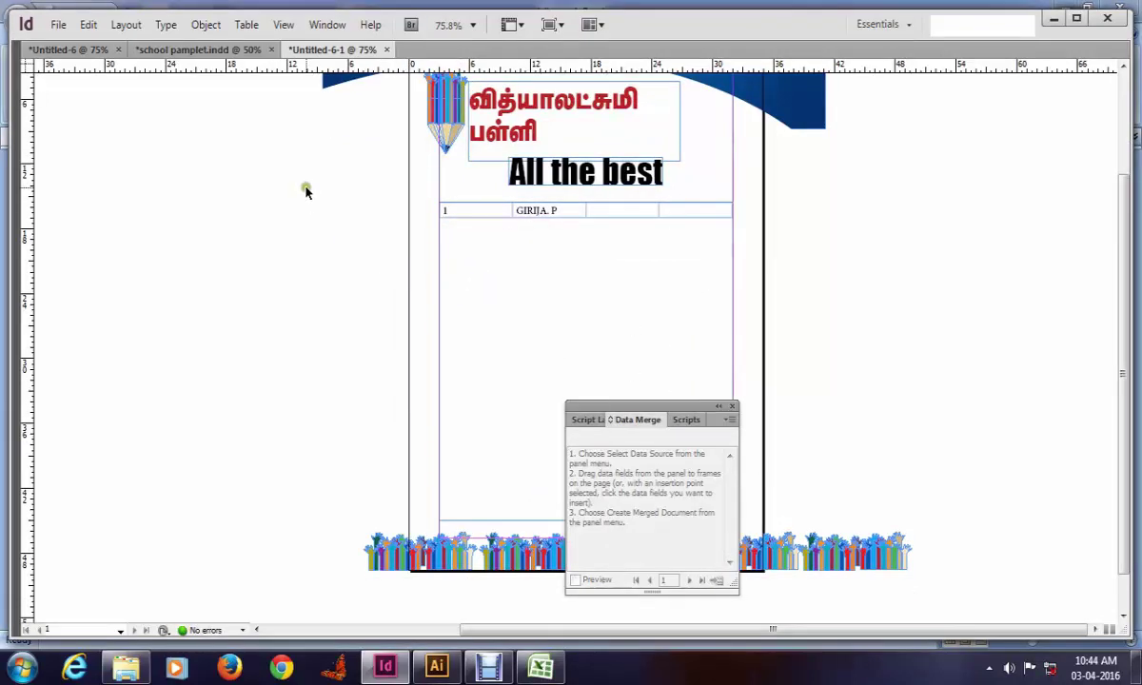
{"action": "key", "text": "w"}
{"action": "key", "text": "w"}
{"action": "left_click", "coordinate": [244, 52]}
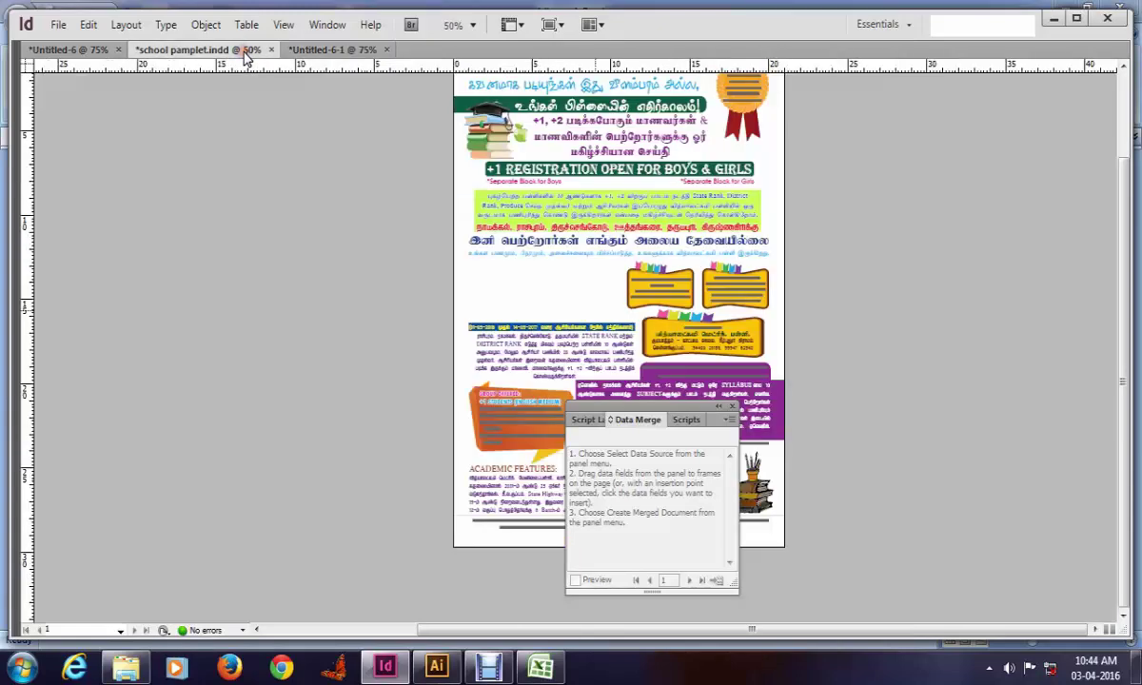
{"action": "left_click", "coordinate": [105, 51]}
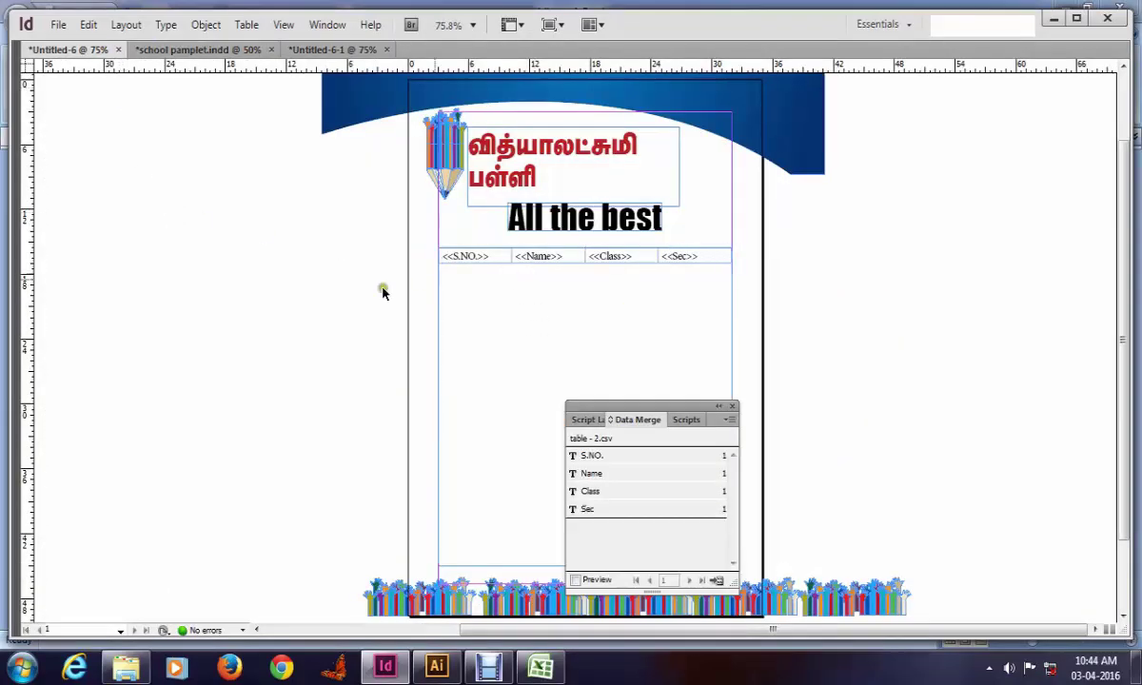
{"action": "left_click", "coordinate": [335, 52]}
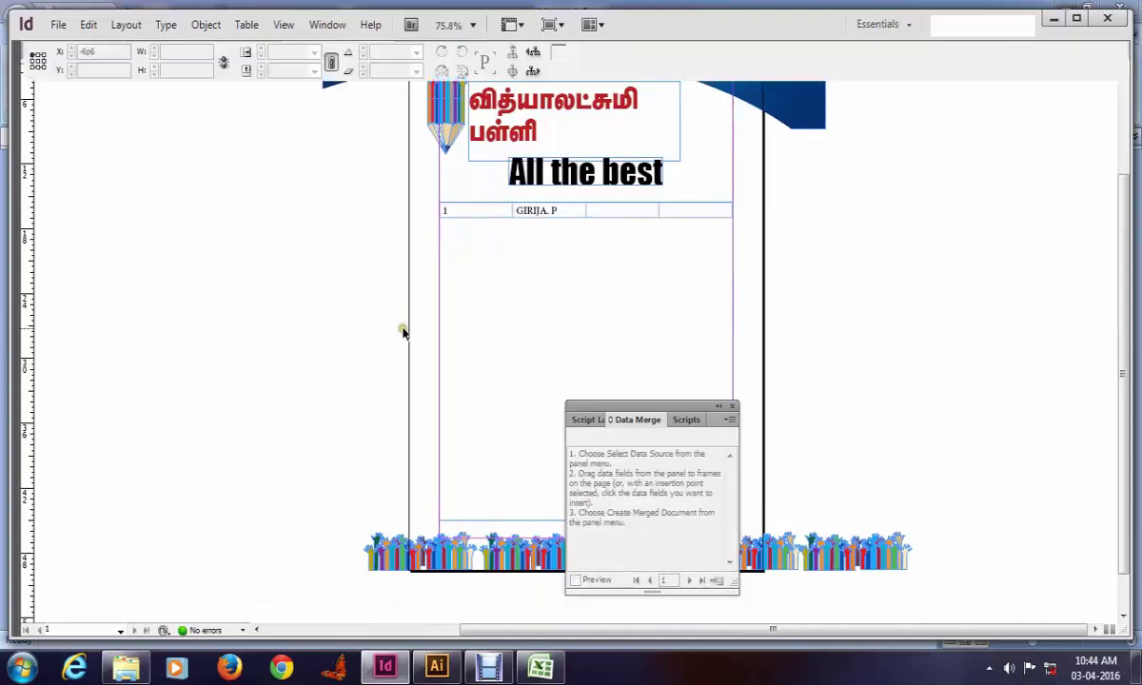
{"action": "key", "text": "Tab"}
{"action": "scroll", "coordinate": [403, 328], "scroll_direction": "up", "scroll_amount": 1}
{"action": "scroll", "coordinate": [476, 380], "scroll_direction": "down", "scroll_amount": 2}
{"action": "scroll", "coordinate": [585, 442], "scroll_direction": "up", "scroll_amount": 3}
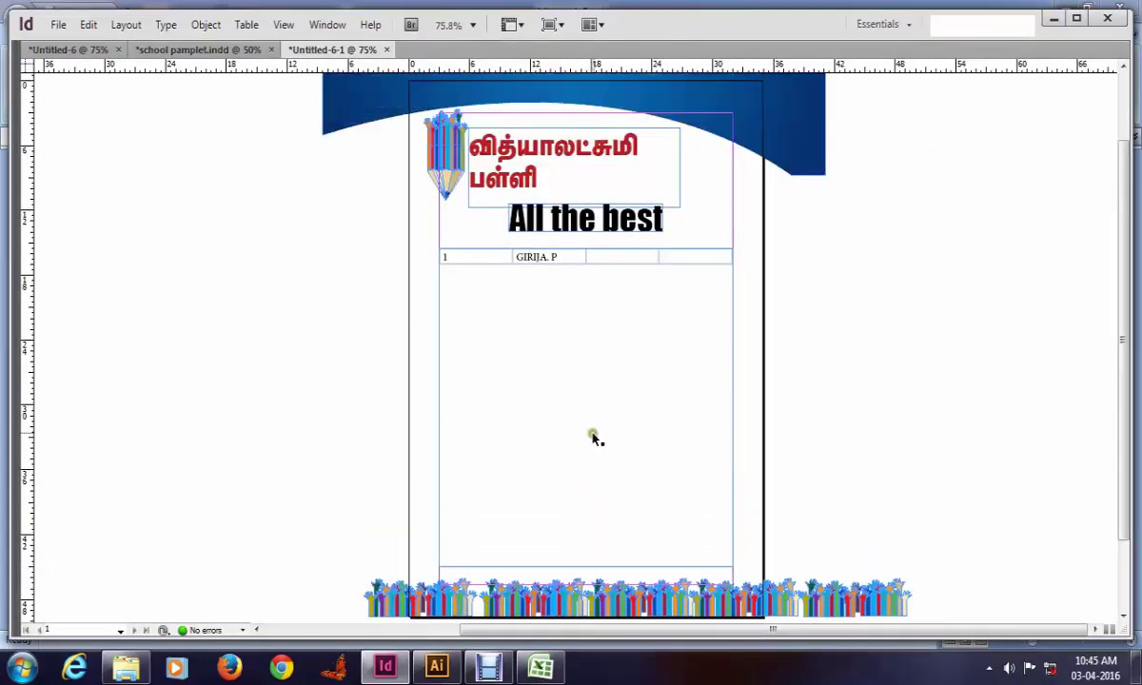
{"action": "key", "text": "w"}
{"action": "key", "text": "w"}
{"action": "left_click", "coordinate": [100, 49]}
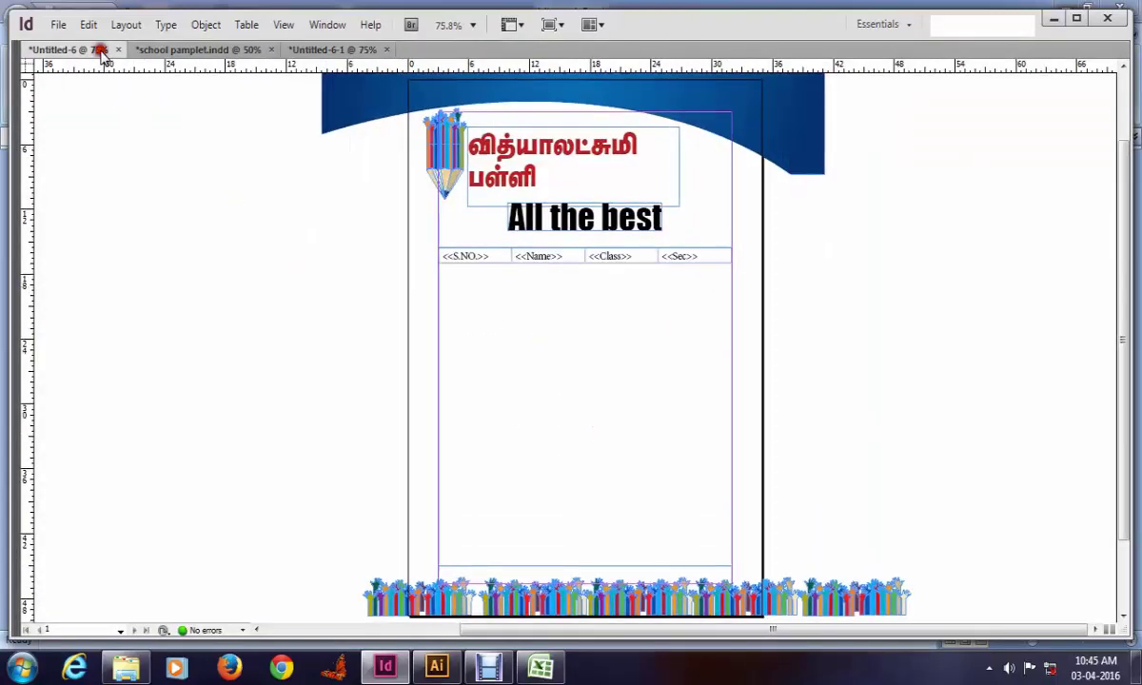
Step: Create a merged document with All Records, dismiss the overset notice, and hide the panels
{"action": "key", "text": "Tab"}
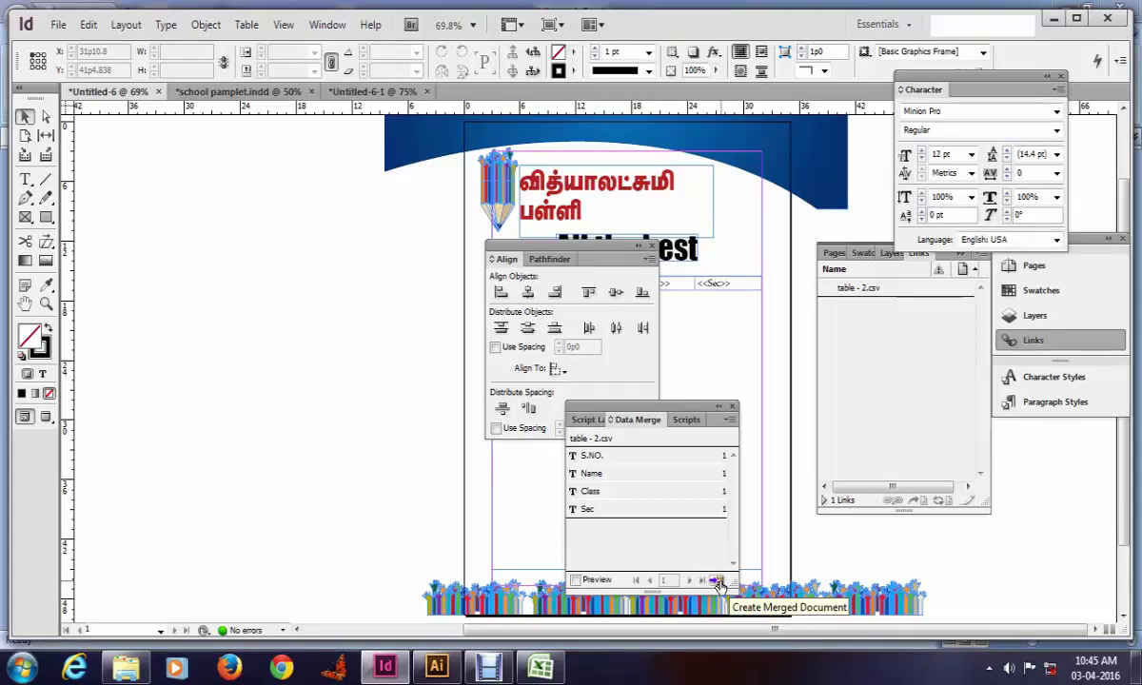
{"action": "left_click", "coordinate": [718, 582]}
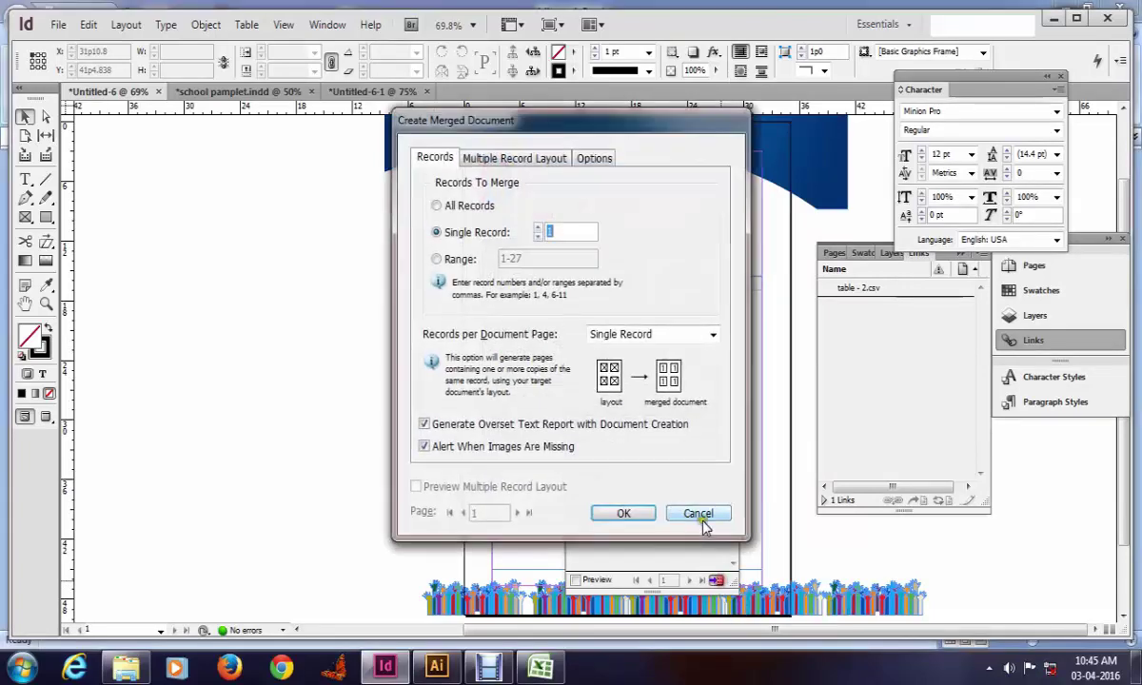
{"action": "left_click", "coordinate": [439, 206]}
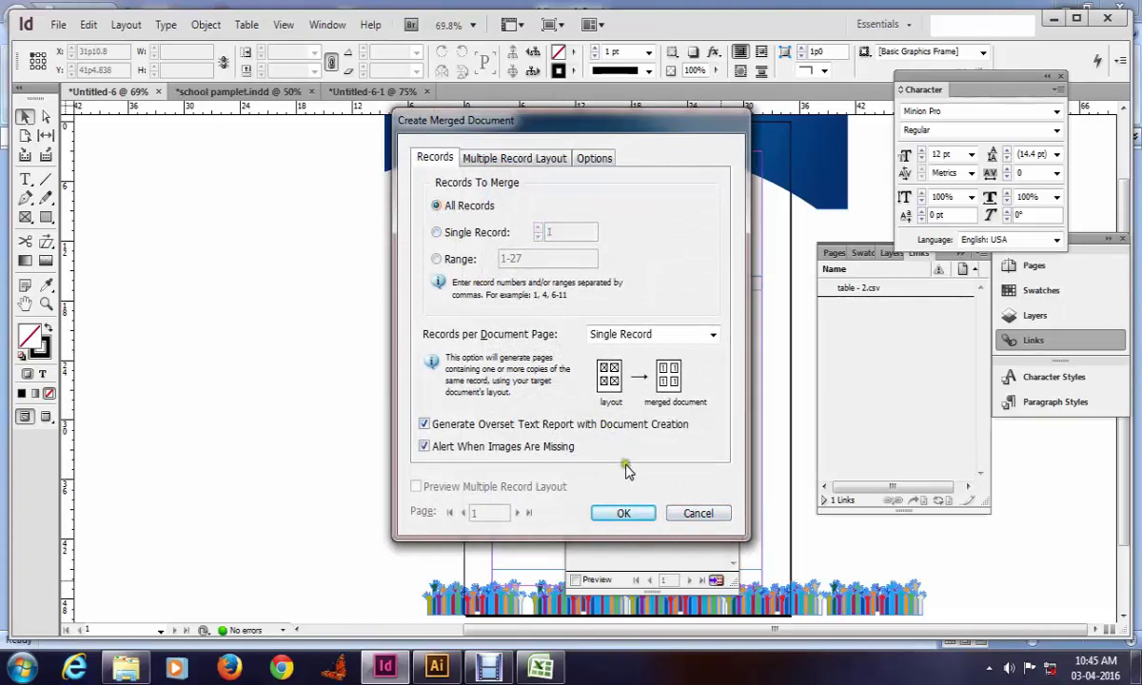
{"action": "left_click", "coordinate": [628, 514]}
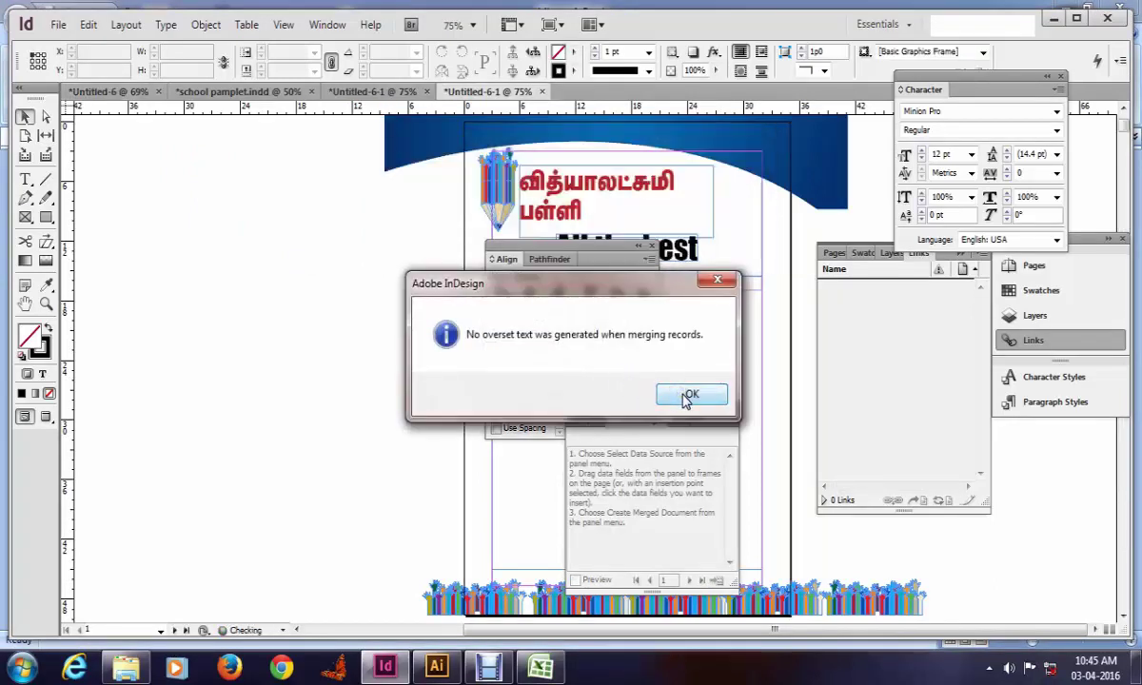
{"action": "left_click", "coordinate": [687, 397]}
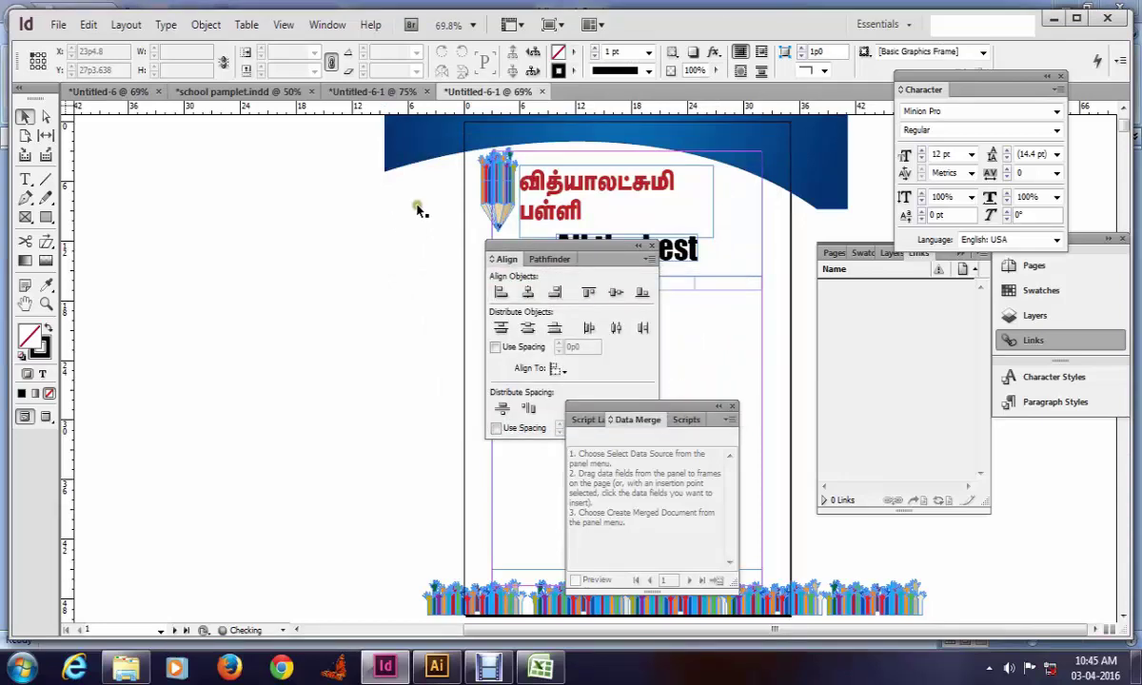
{"action": "key", "text": "Tab"}
{"action": "scroll", "coordinate": [485, 357], "scroll_direction": "down", "scroll_amount": 5}
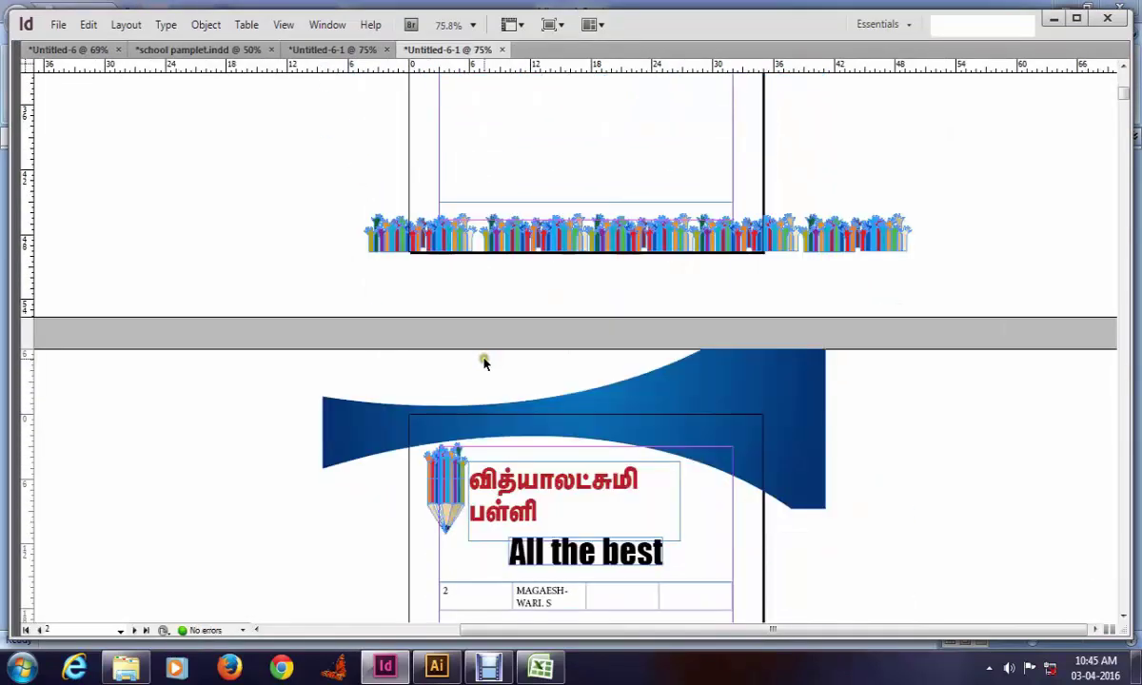
Step: Step through the merged record pages in Presentation mode, then reopen the Untitled-6 template
{"action": "key", "text": "shift+w"}
{"action": "key", "text": "Right"}
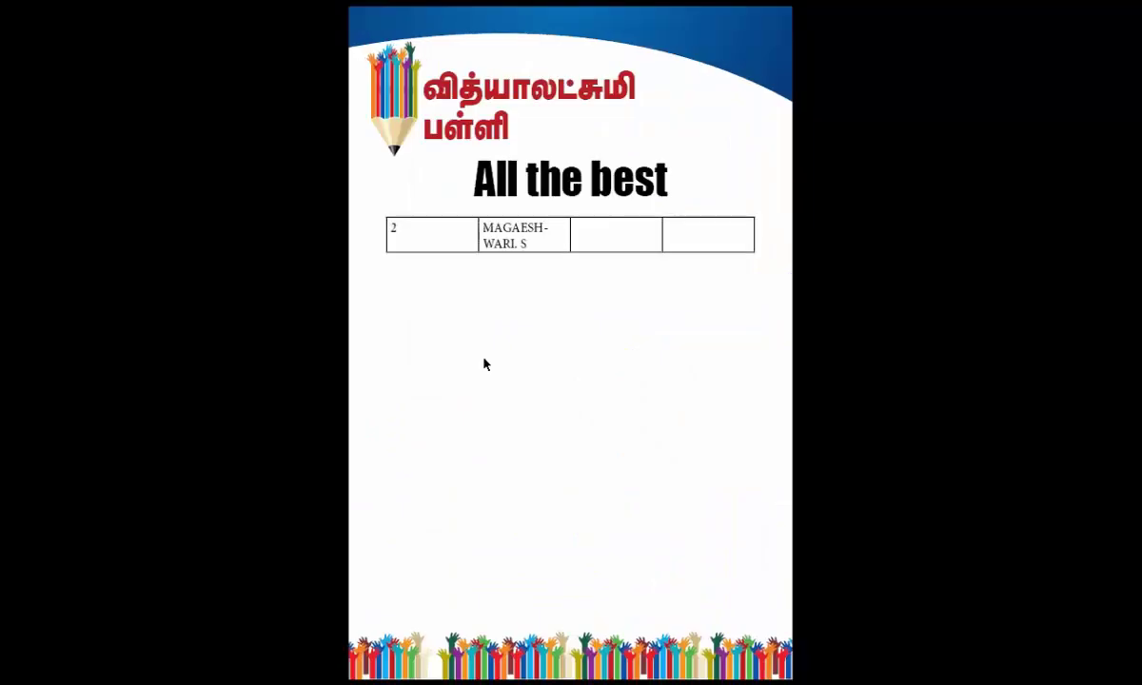
{"action": "key", "text": "Right"}
{"action": "key", "text": "Right"}
{"action": "key", "text": "Right"}
{"action": "key", "text": "Right"}
{"action": "key", "text": "Right"}
{"action": "key", "text": "Right"}
{"action": "key", "text": "Right"}
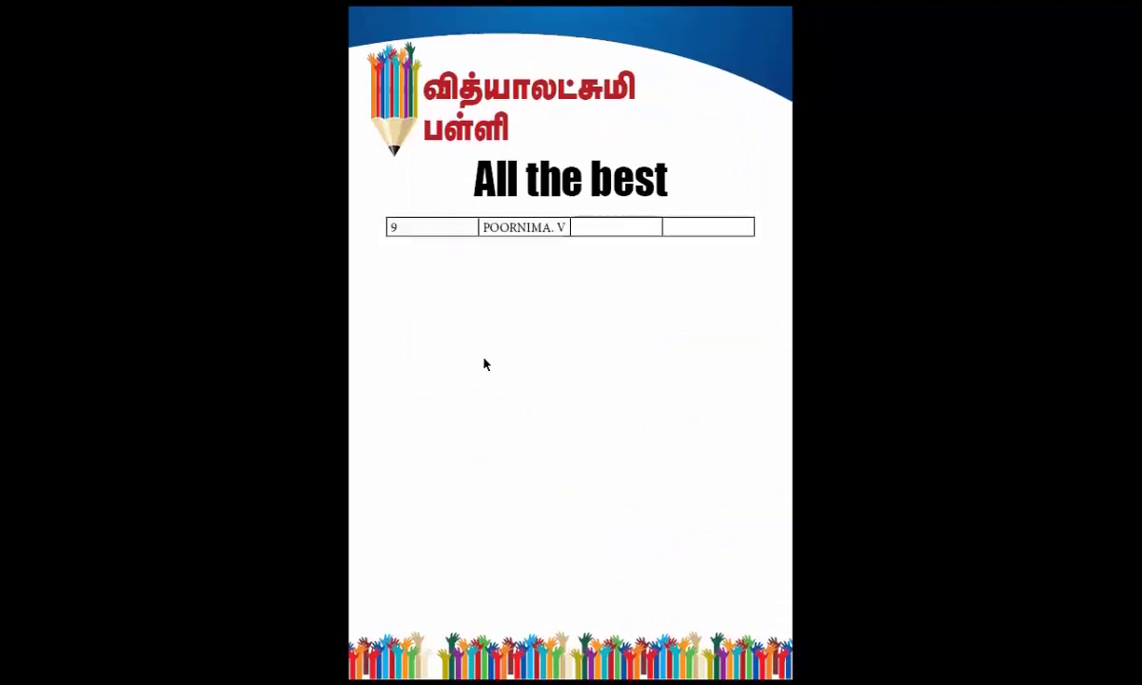
{"action": "key", "text": "Right"}
{"action": "key", "text": "Right"}
{"action": "key", "text": "Right"}
{"action": "key", "text": "Right"}
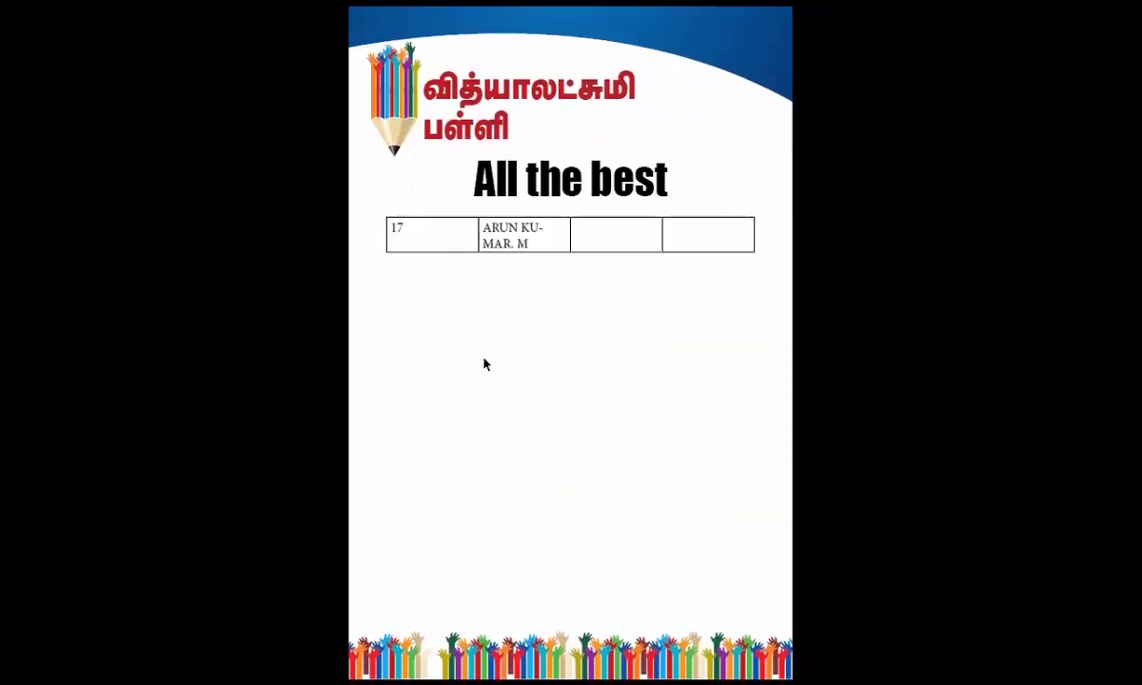
{"action": "key", "text": "Right"}
{"action": "key", "text": "Right"}
{"action": "key", "text": "Right"}
{"action": "key", "text": "Right"}
{"action": "key", "text": "Right"}
{"action": "key", "text": "Right"}
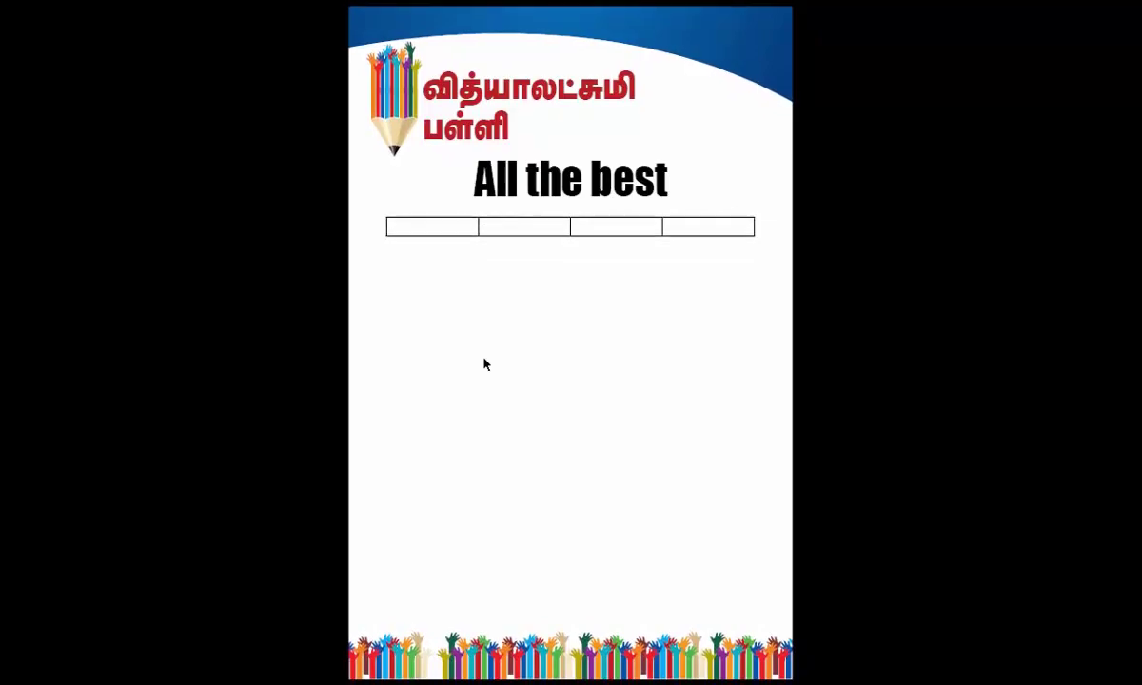
{"action": "key", "text": "Right"}
{"action": "key", "text": "Escape"}
{"action": "key", "text": "alt+Tab"}
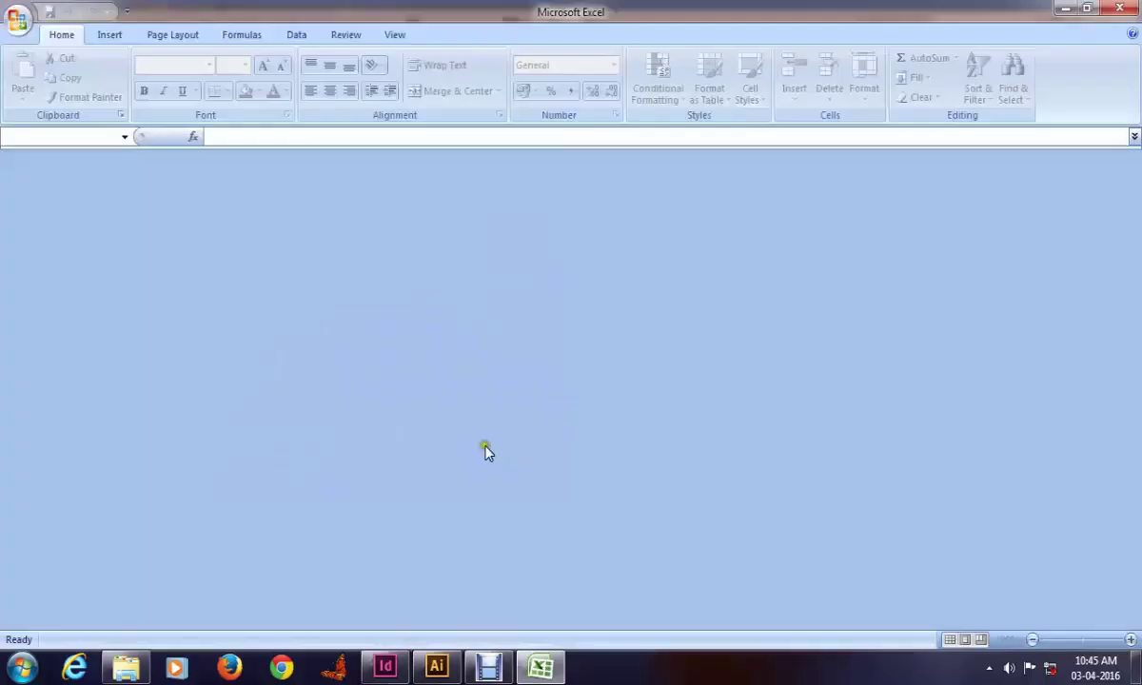
{"action": "key", "text": "alt+Tab"}
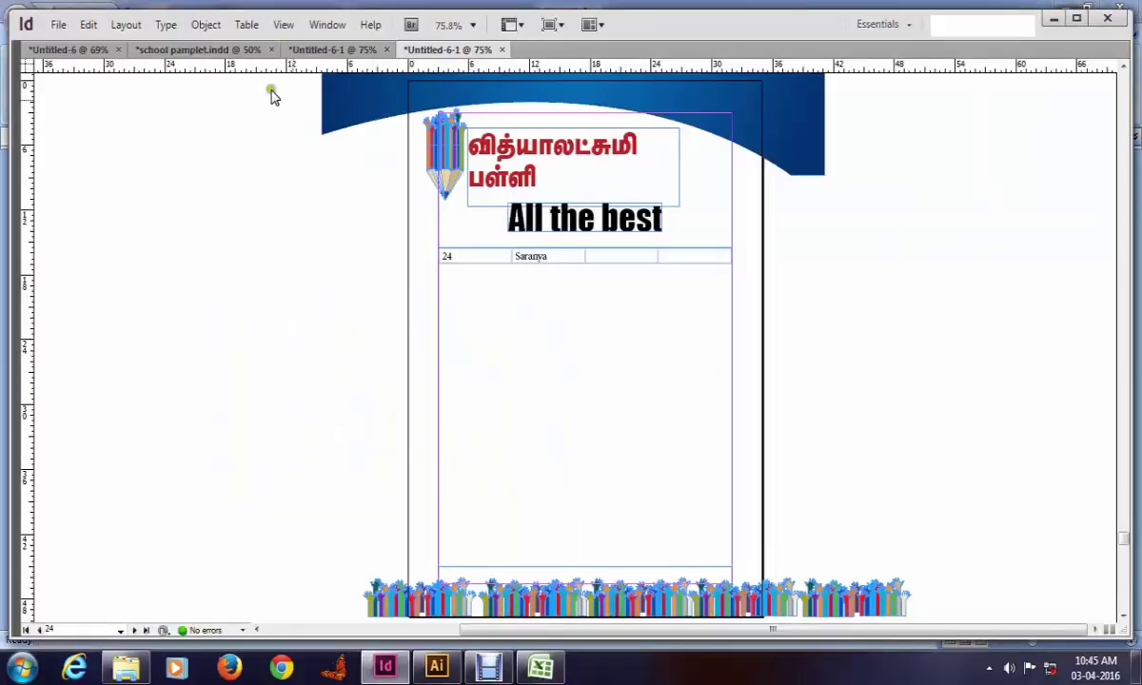
{"action": "left_click", "coordinate": [40, 49]}
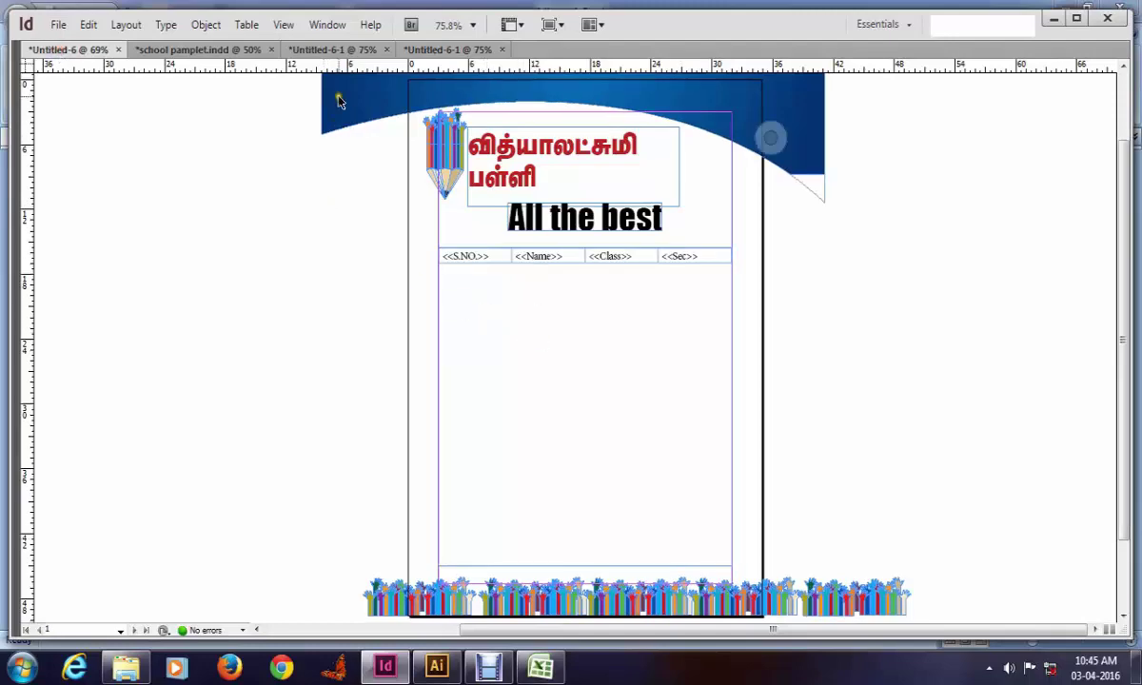
Step: Generate a merged document with multiple records per page after previewing the layout
{"action": "key", "text": "Tab"}
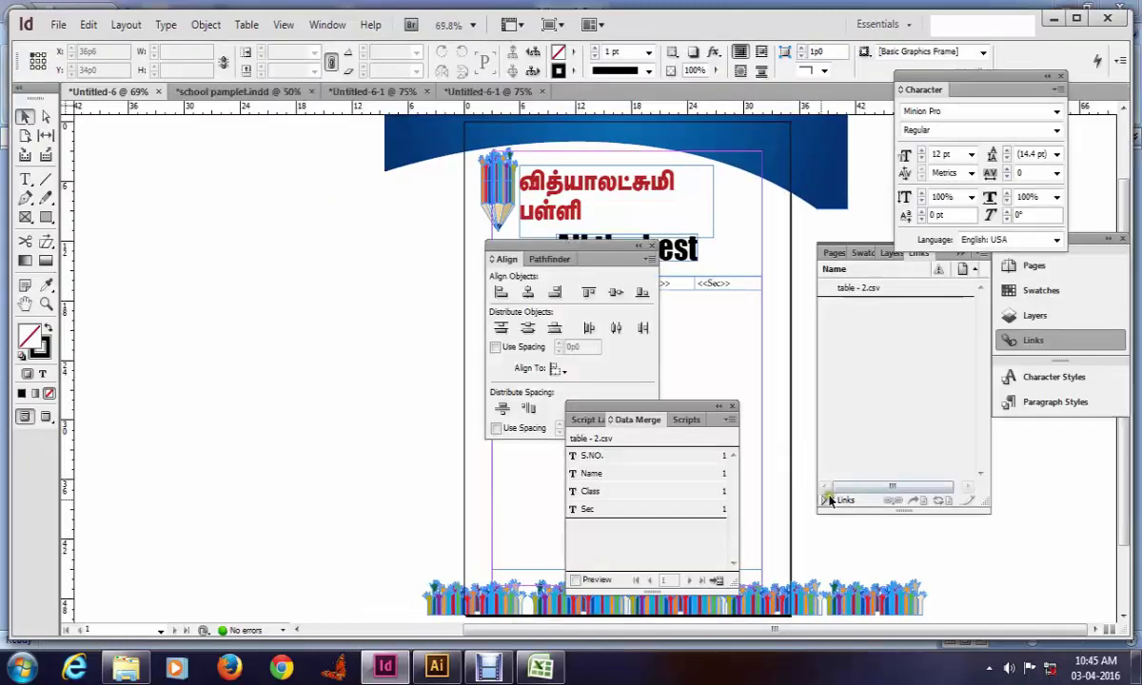
{"action": "left_click", "coordinate": [717, 580]}
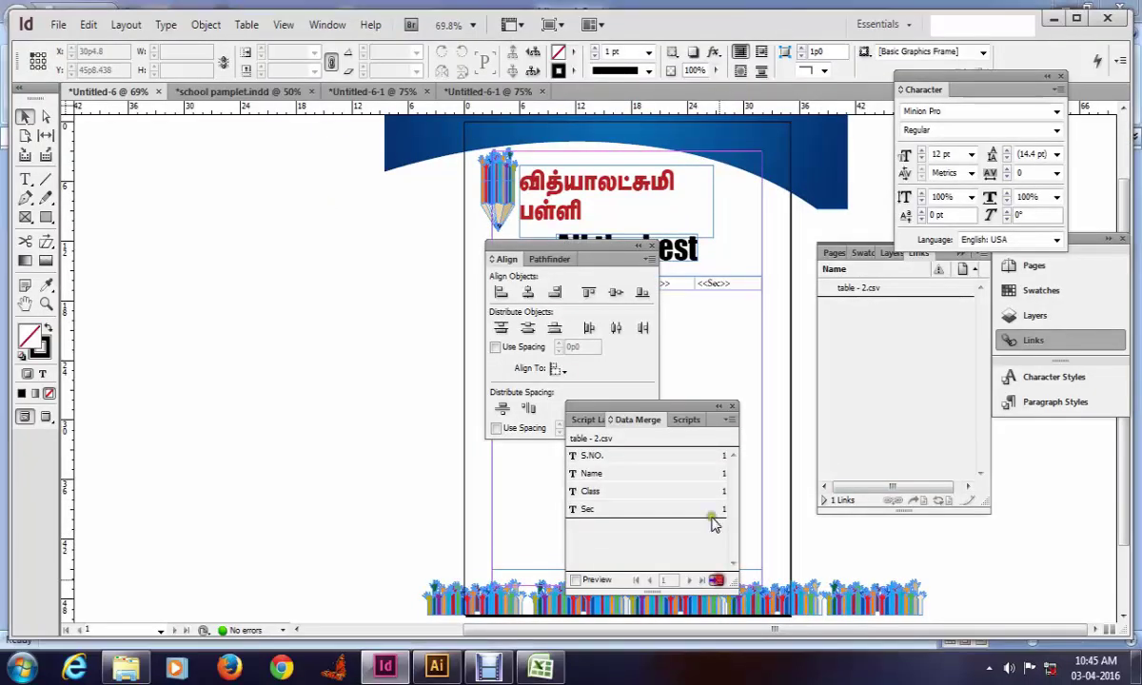
{"action": "left_click", "coordinate": [632, 333]}
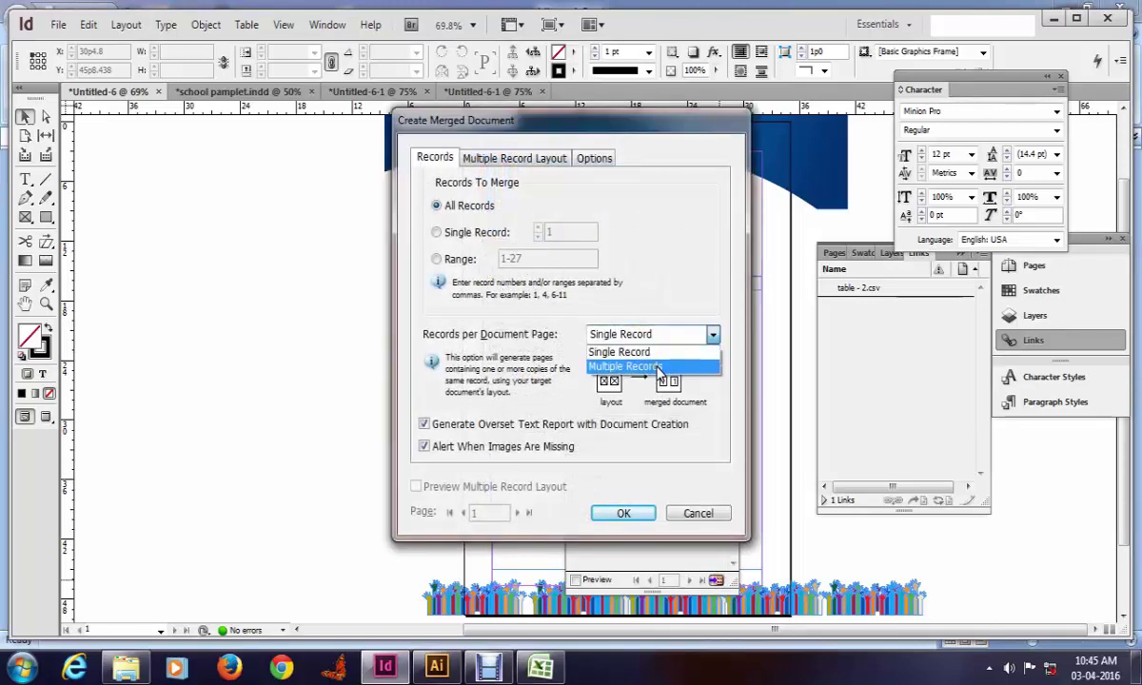
{"action": "left_click", "coordinate": [658, 368]}
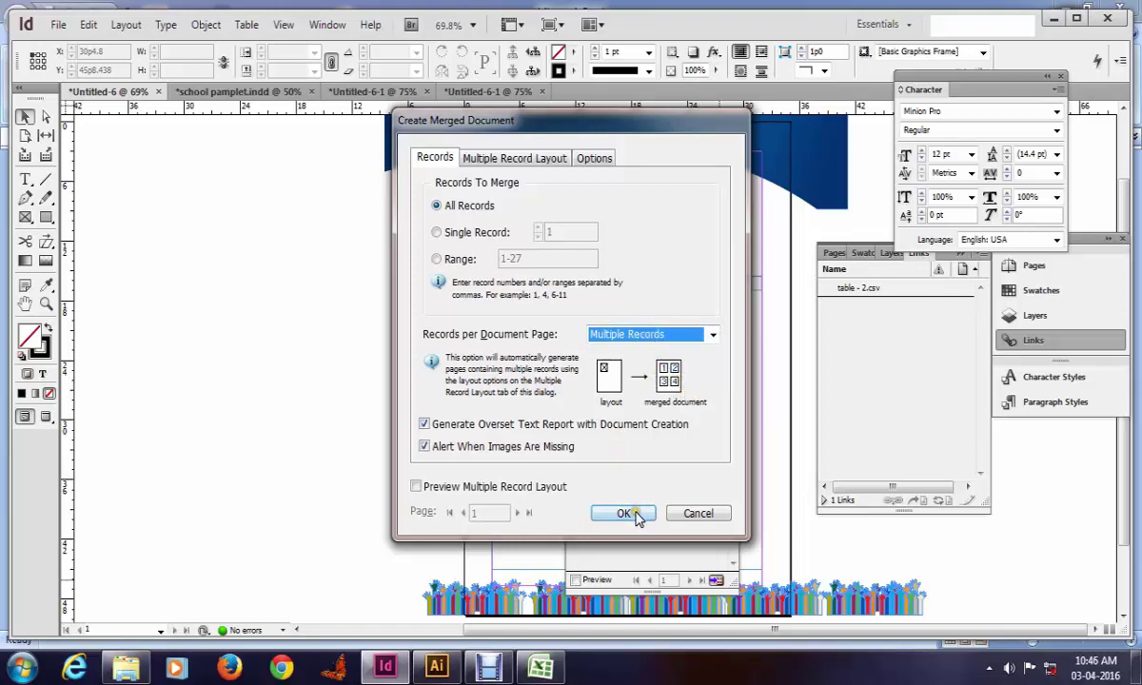
{"action": "left_click", "coordinate": [447, 494]}
{"action": "left_click_drag", "start_coordinate": [518, 127], "coordinate": [293, 147]}
{"action": "left_click_drag", "start_coordinate": [473, 150], "coordinate": [666, 151]}
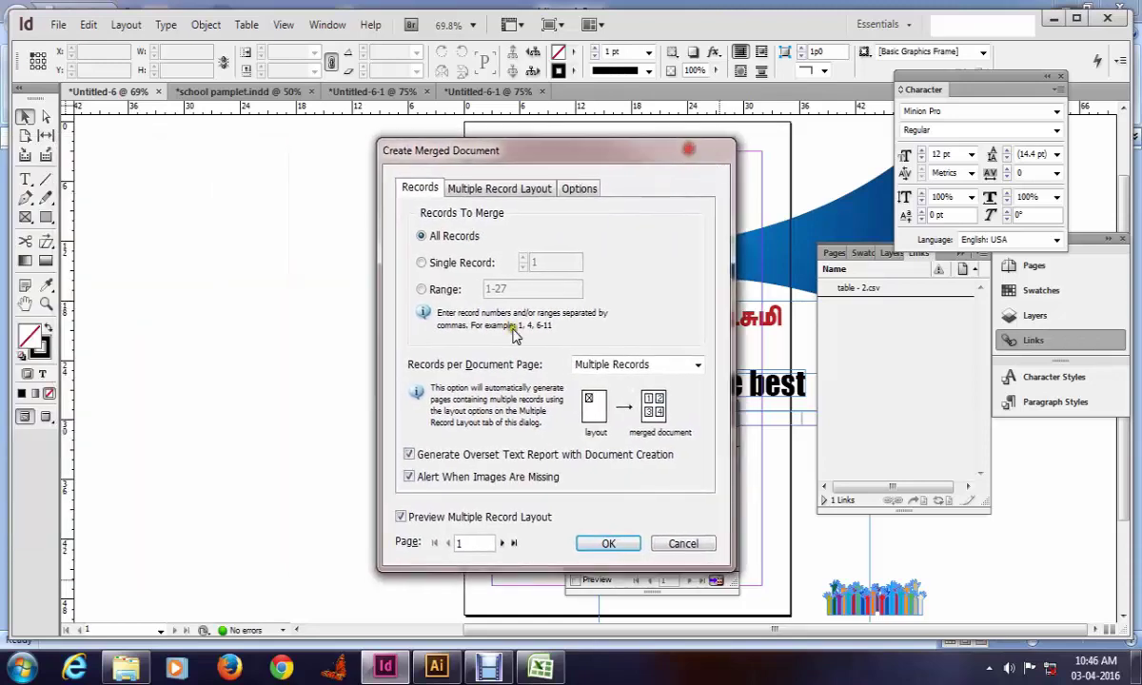
{"action": "left_click", "coordinate": [411, 518]}
{"action": "left_click", "coordinate": [609, 543]}
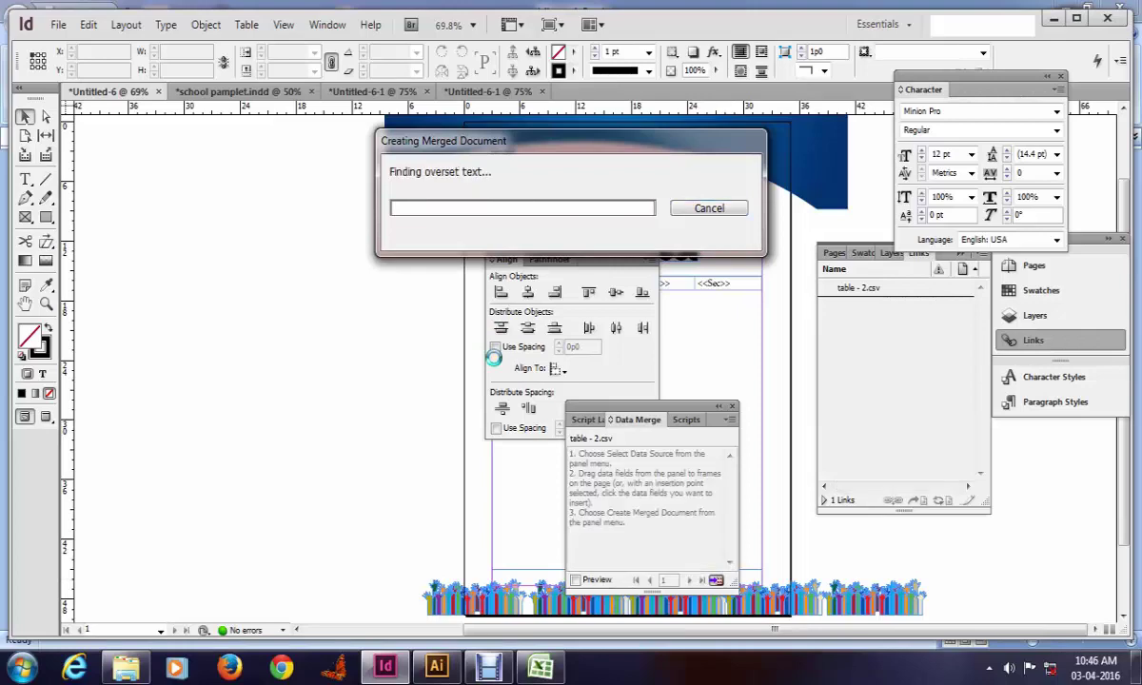
{"action": "left_click", "coordinate": [689, 393]}
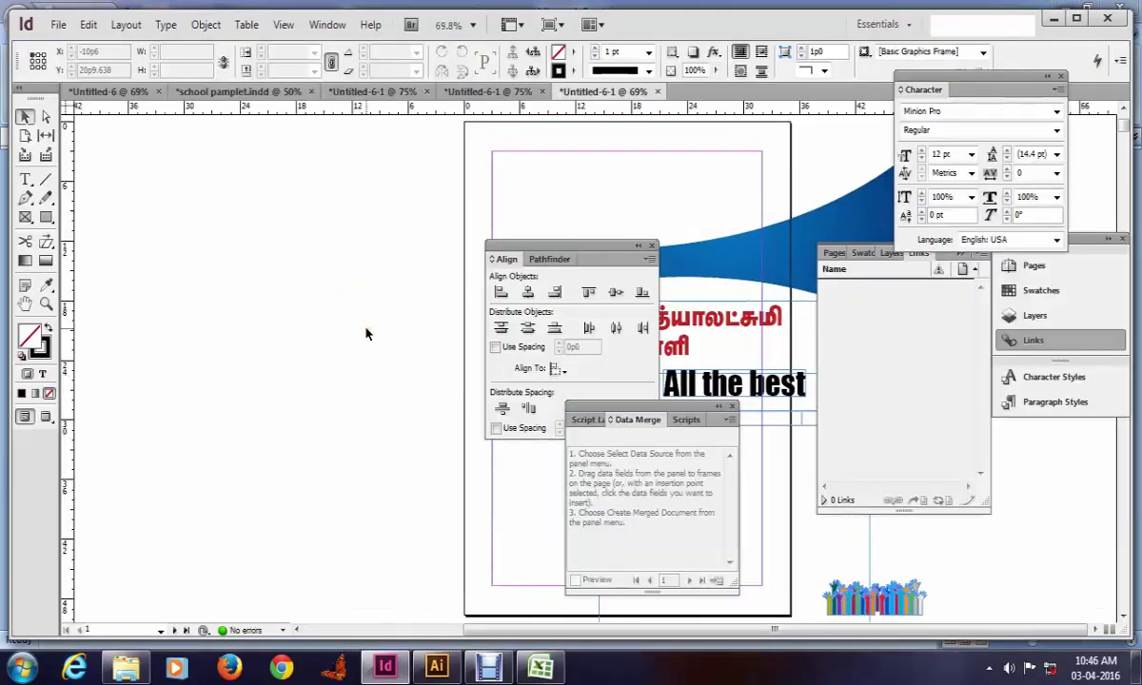
Step: Review the merged pages, then close that document without saving
{"action": "key", "text": "ctrl+minus"}
{"action": "key", "text": "ctrl+minus"}
{"action": "key", "text": "Tab"}
{"action": "scroll", "coordinate": [510, 403], "scroll_direction": "down", "scroll_amount": 5}
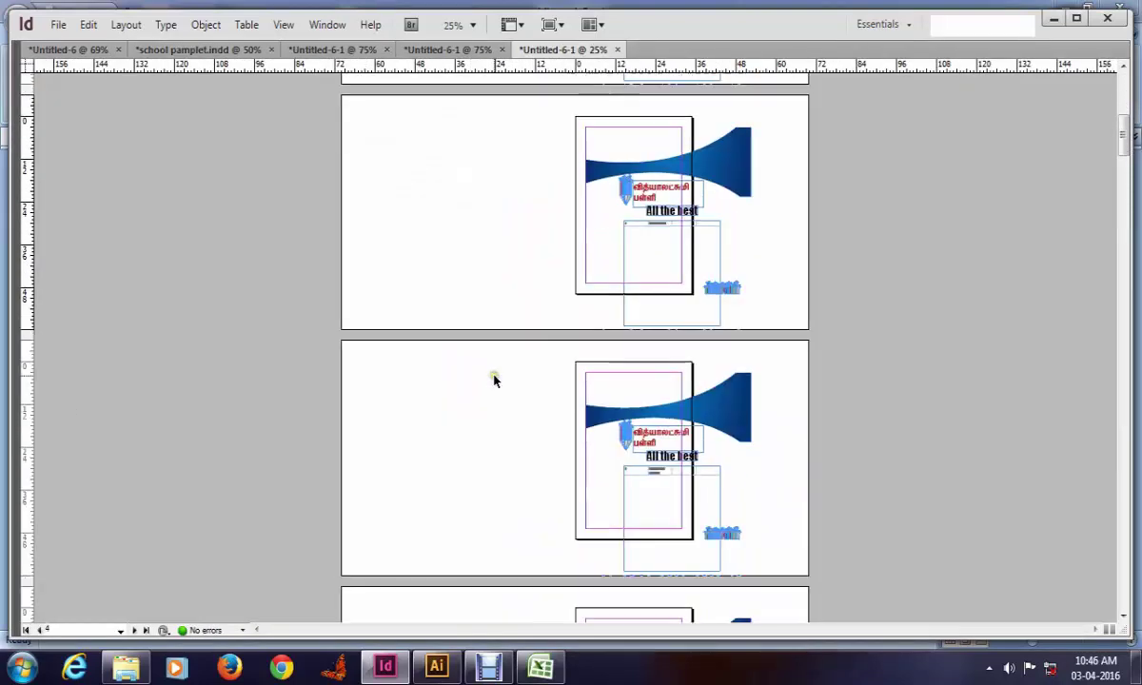
{"action": "scroll", "coordinate": [505, 385], "scroll_direction": "down", "scroll_amount": 2}
{"action": "scroll", "coordinate": [519, 394], "scroll_direction": "down", "scroll_amount": 2}
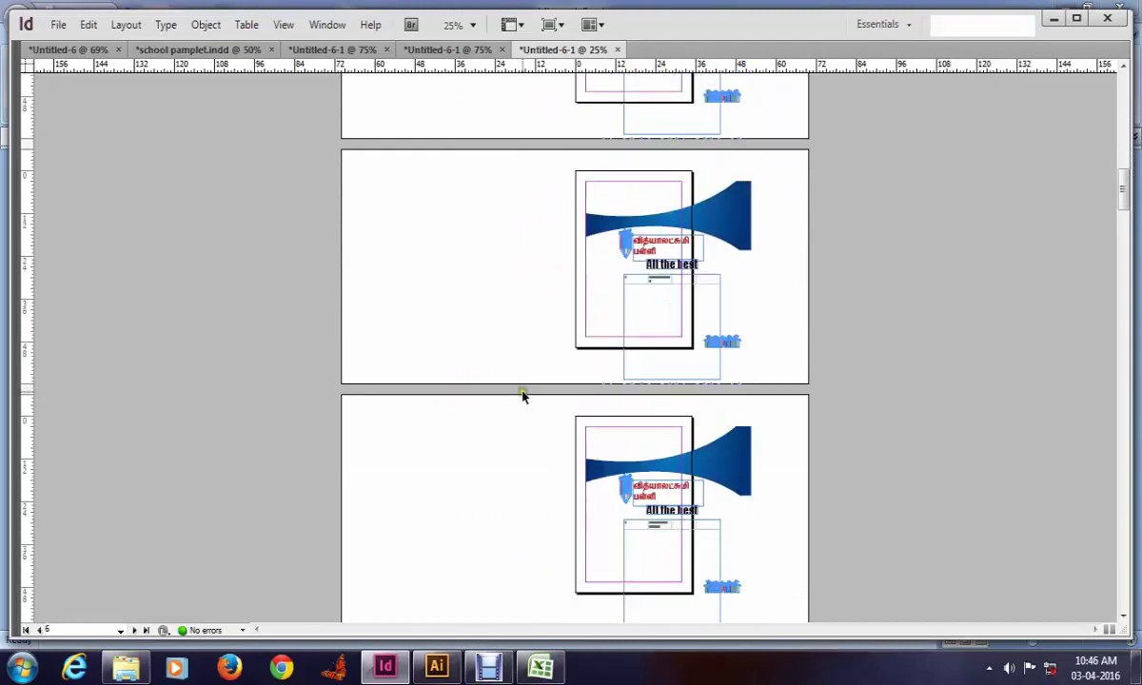
{"action": "key", "text": "ctrl+w"}
{"action": "left_click", "coordinate": [652, 395]}
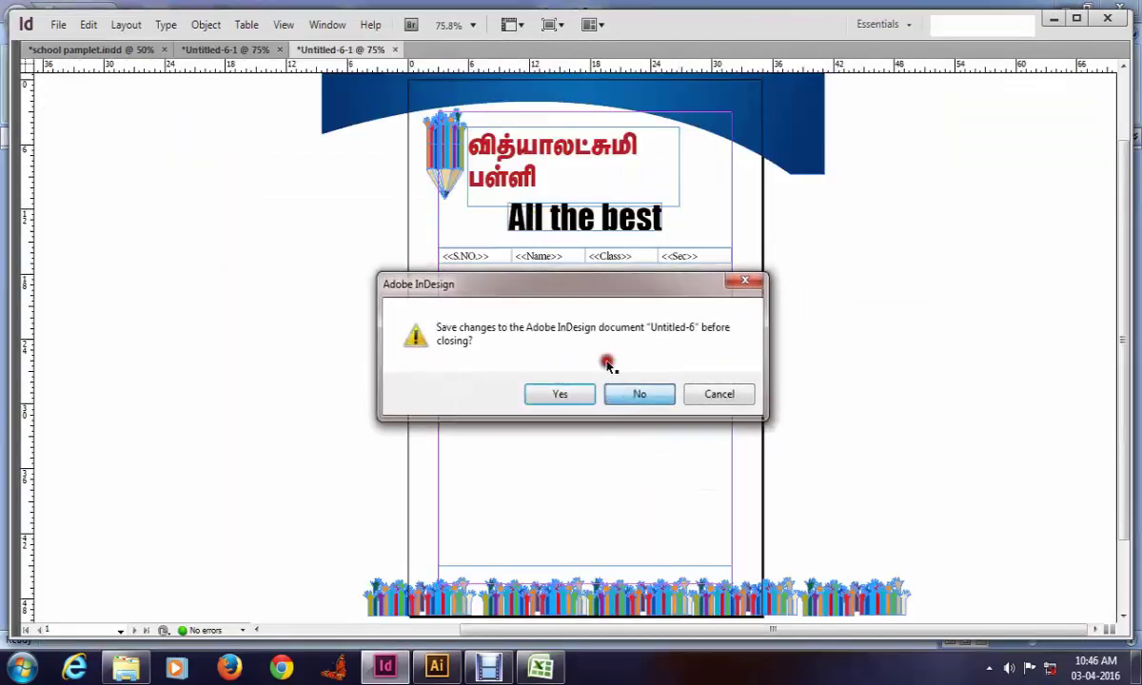
Step: Close Untitled-6 unsaved and inspect the heading and table row on the school page
{"action": "left_click", "coordinate": [637, 392]}
{"action": "left_click", "coordinate": [633, 390]}
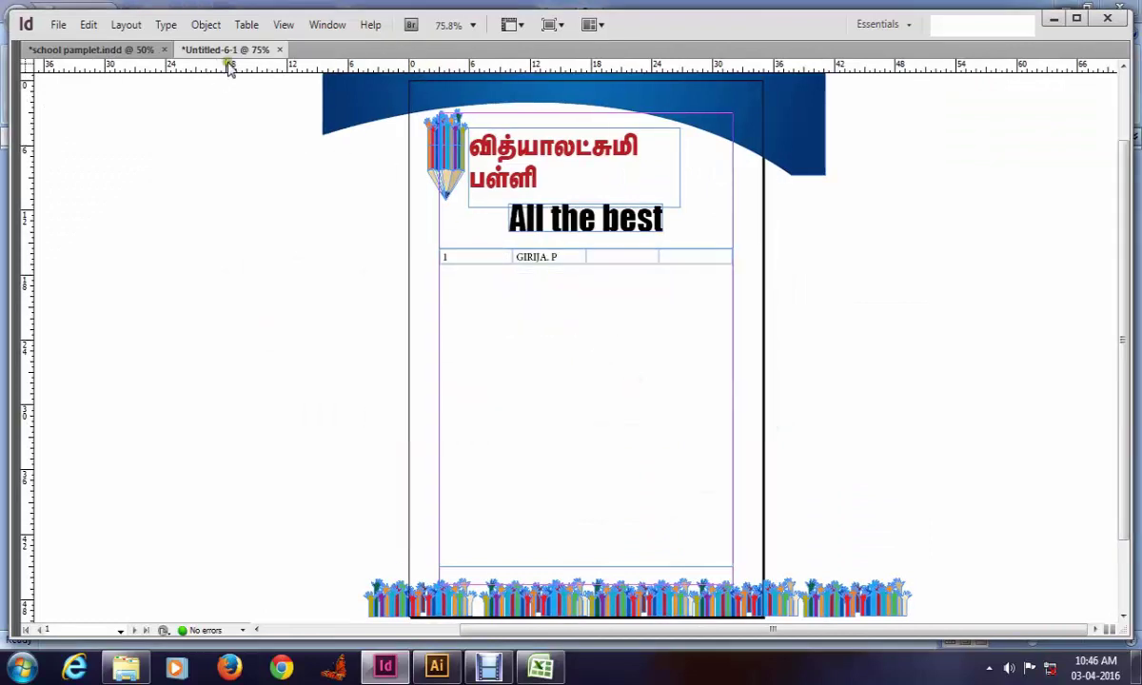
{"action": "left_click", "coordinate": [362, 308]}
{"action": "left_click_drag", "start_coordinate": [819, 390], "coordinate": [260, 130]}
{"action": "left_click", "coordinate": [278, 335]}
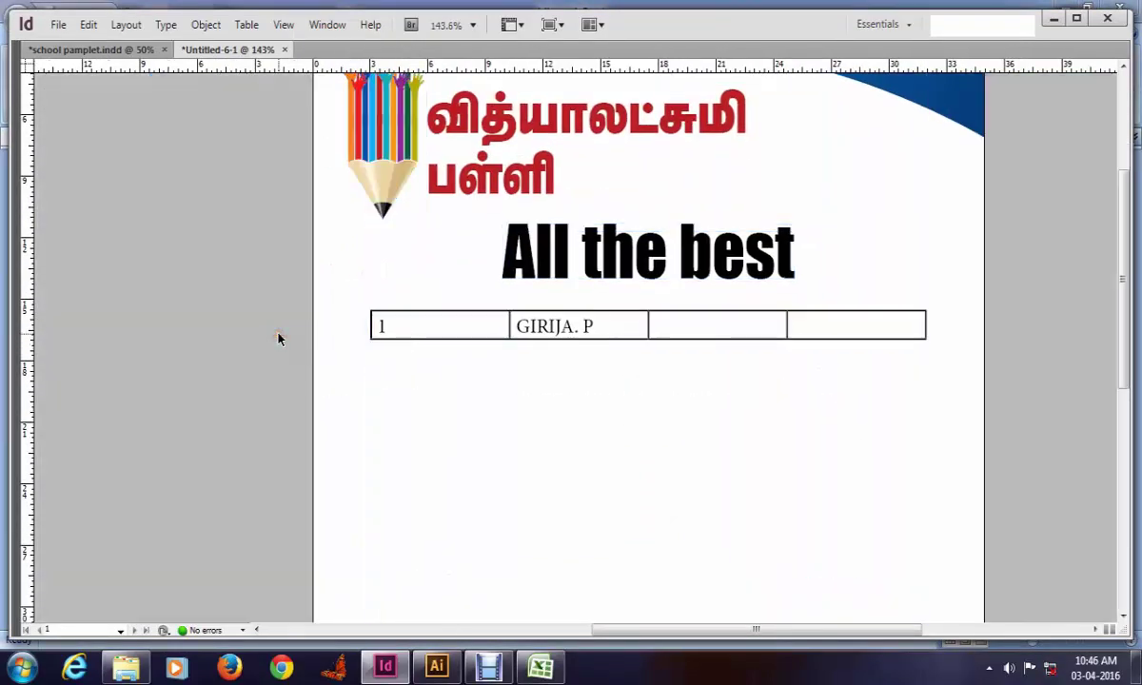
{"action": "key", "text": "ctrl+0"}
{"action": "key", "text": "w"}
Step: Delete the frame holding the merged table row
{"action": "left_click", "coordinate": [569, 251]}
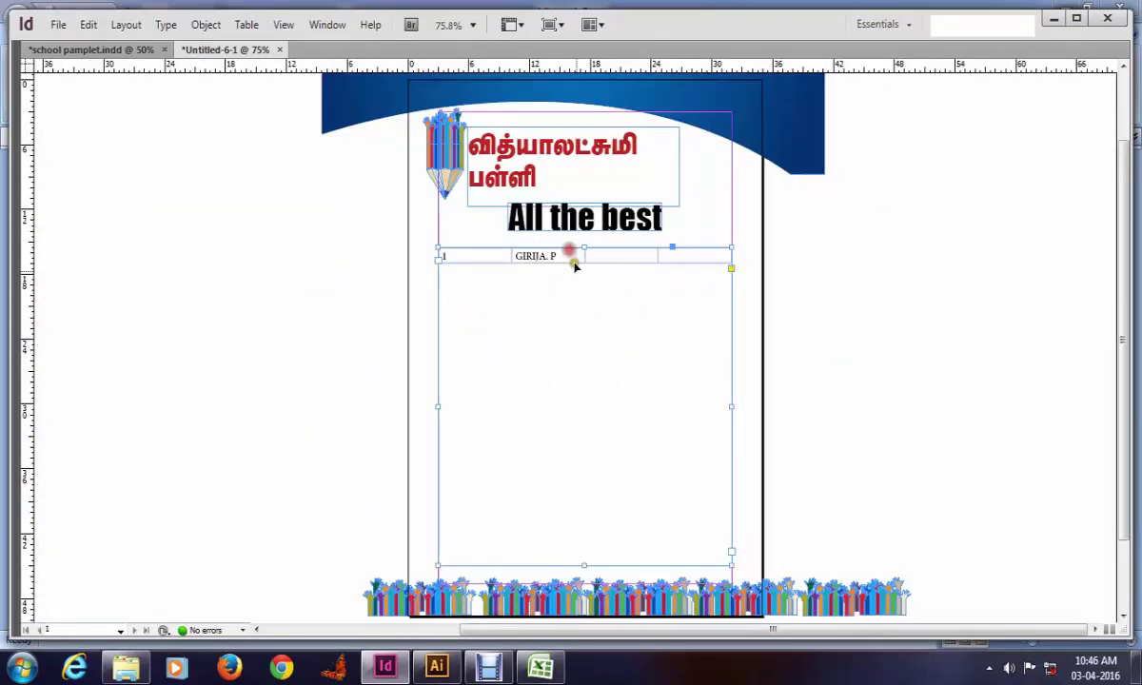
{"action": "key", "text": "w"}
{"action": "key", "text": "w"}
{"action": "left_click", "coordinate": [615, 365]}
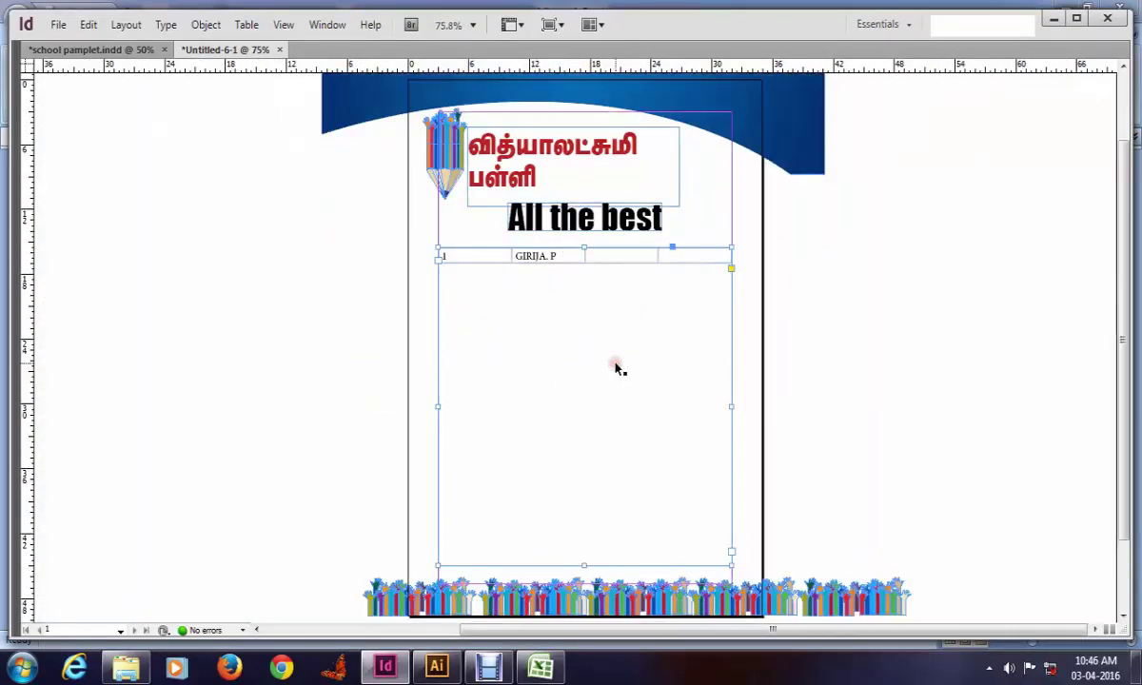
{"action": "key", "text": "Delete"}
Step: Draw two empty frames below the heading and stack them one under the other
{"action": "left_click_drag", "start_coordinate": [514, 304], "coordinate": [689, 355]}
{"action": "left_click_drag", "start_coordinate": [477, 445], "coordinate": [690, 473]}
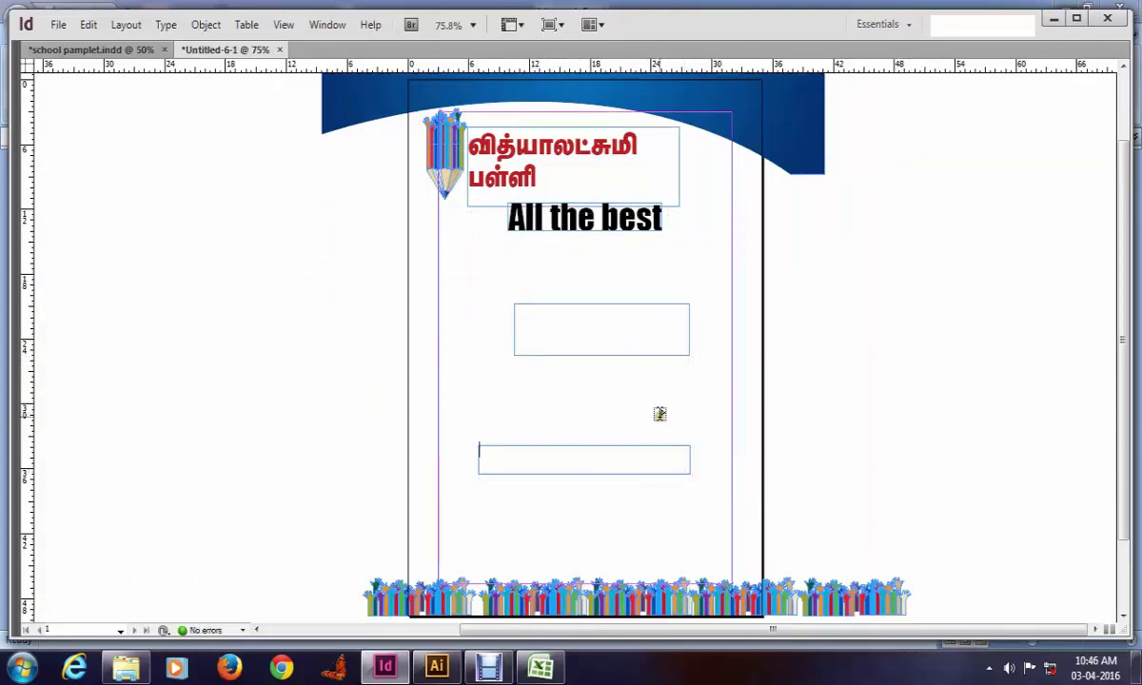
{"action": "key", "text": "Escape"}
{"action": "left_click", "coordinate": [357, 385]}
{"action": "left_click_drag", "start_coordinate": [581, 334], "coordinate": [569, 298]}
{"action": "left_click_drag", "start_coordinate": [586, 464], "coordinate": [586, 390]}
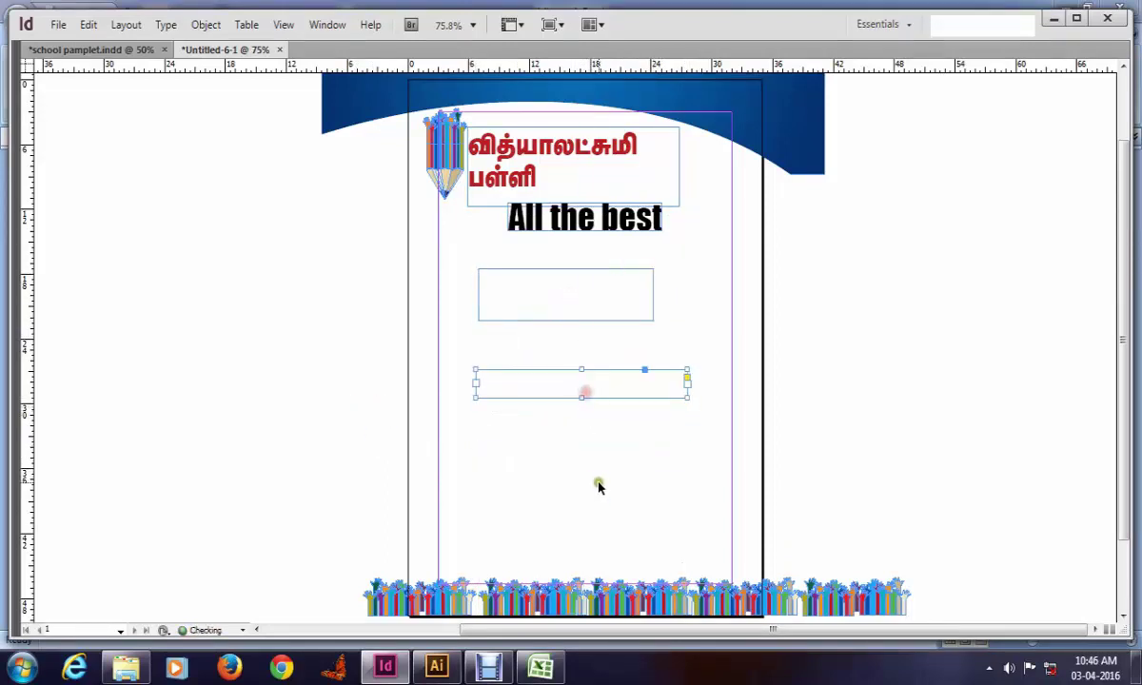
{"action": "left_click", "coordinate": [598, 484]}
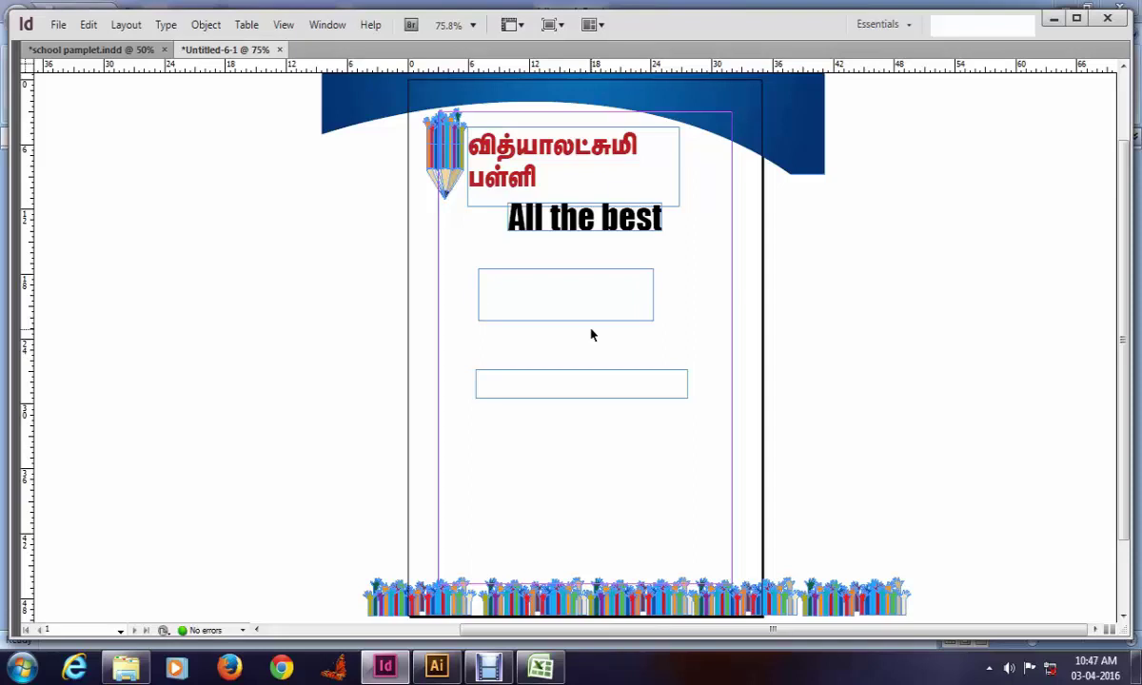
Step: Check the two new frames, then close Untitled-6-1 without saving
{"action": "left_click", "coordinate": [524, 306]}
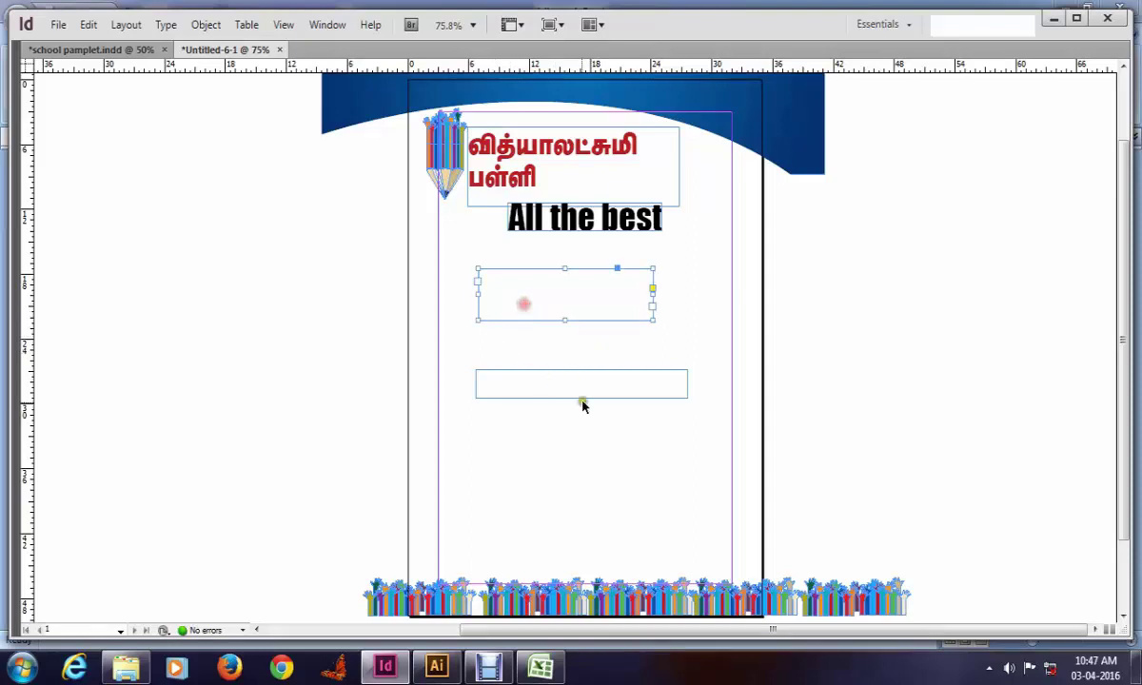
{"action": "left_click", "coordinate": [581, 395]}
{"action": "left_click", "coordinate": [593, 490]}
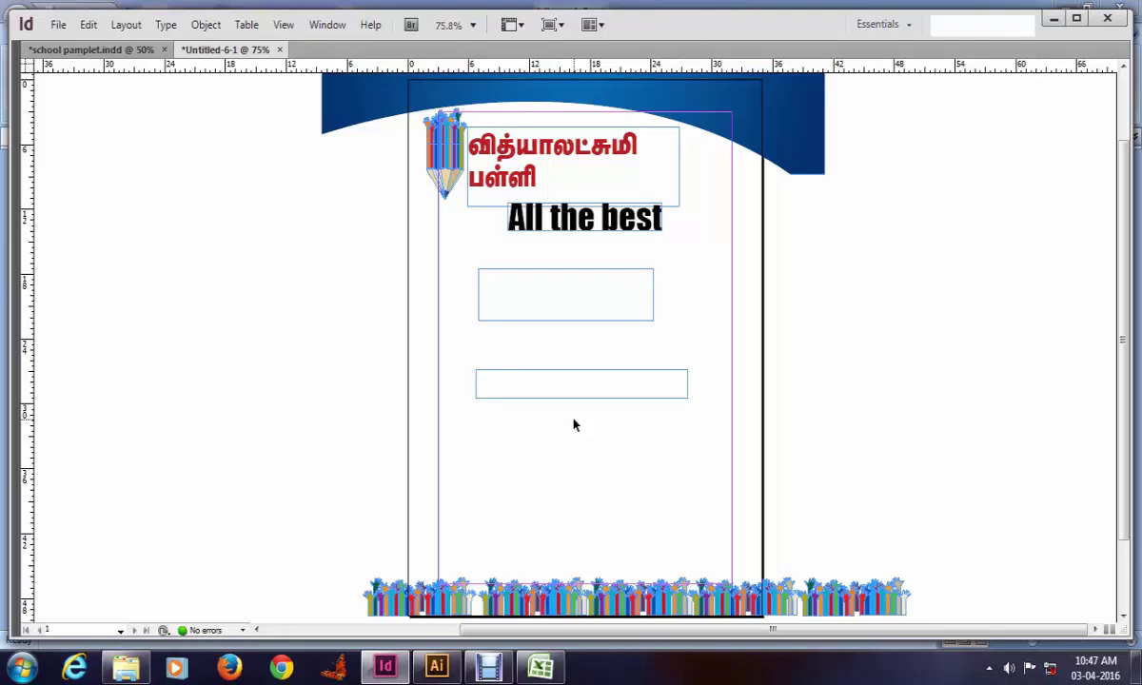
{"action": "left_click", "coordinate": [554, 302]}
{"action": "key", "text": "ctrl+w"}
{"action": "left_click", "coordinate": [645, 391]}
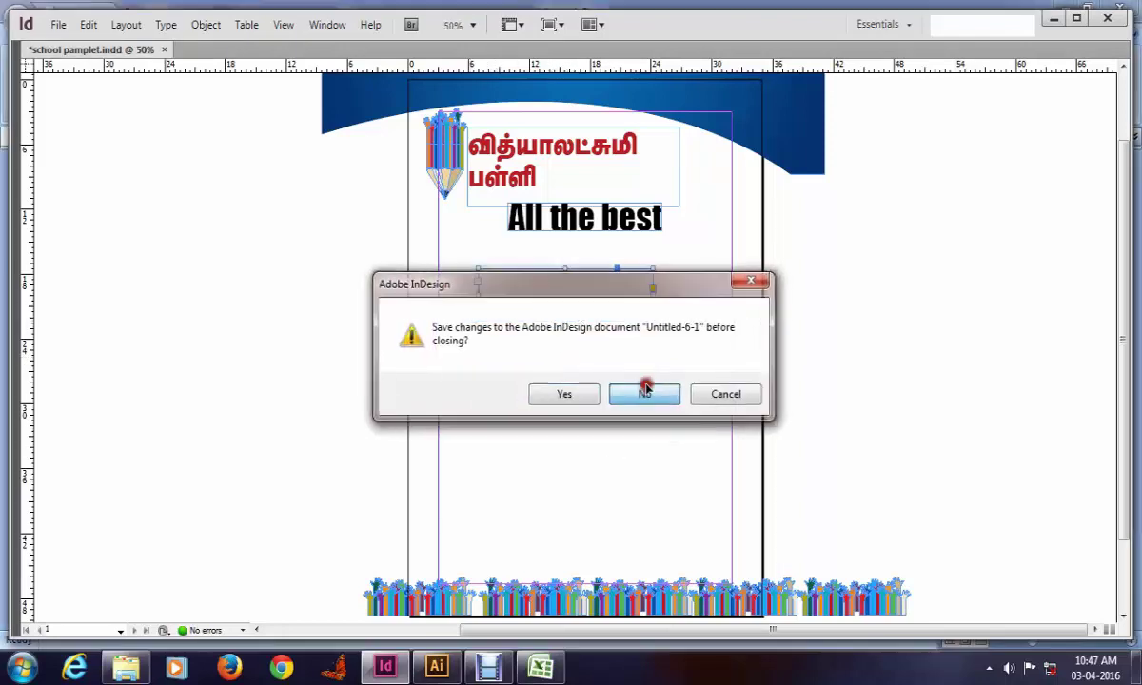
Step: Close school pamphlet.indd without saving and browse the drives in the Open dialog
{"action": "key", "text": "ctrl+w"}
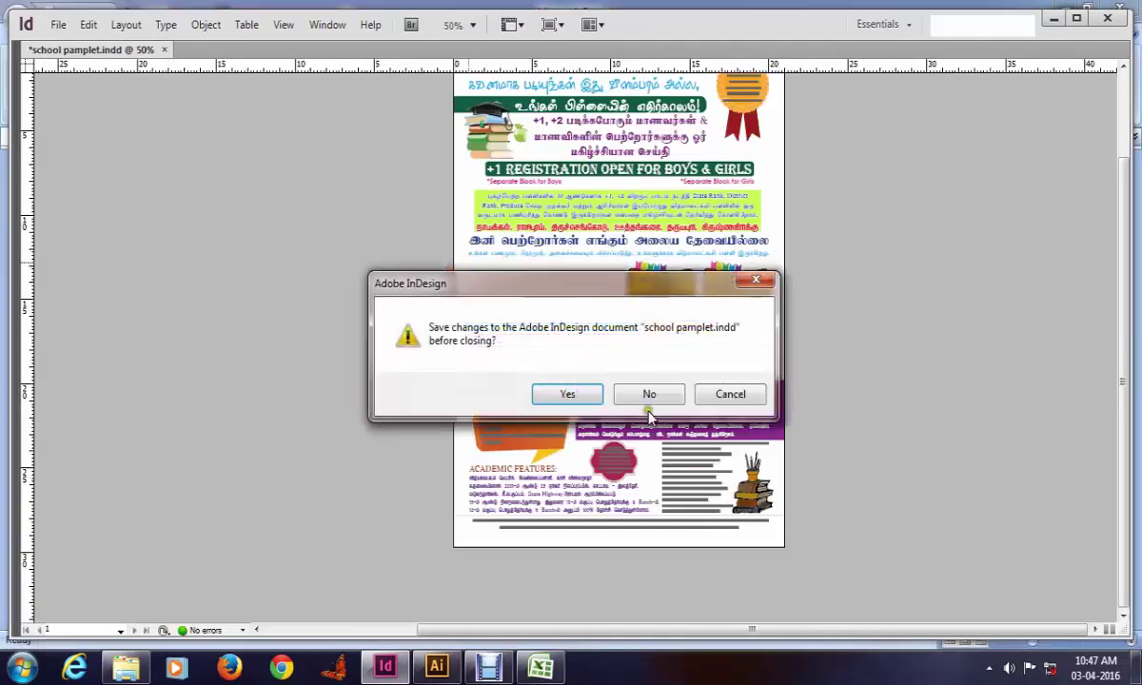
{"action": "left_click", "coordinate": [647, 391]}
{"action": "key", "text": "ctrl+o"}
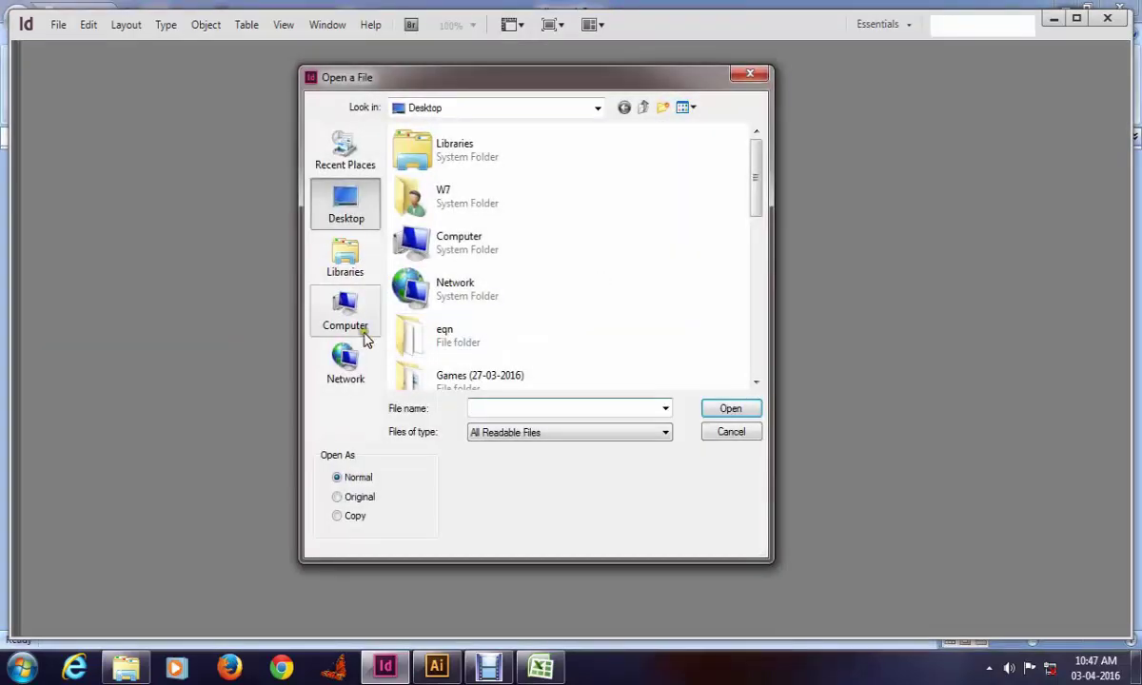
{"action": "left_click", "coordinate": [350, 314]}
{"action": "left_click", "coordinate": [455, 249]}
{"action": "scroll", "coordinate": [569, 304], "scroll_direction": "down", "scroll_amount": 2}
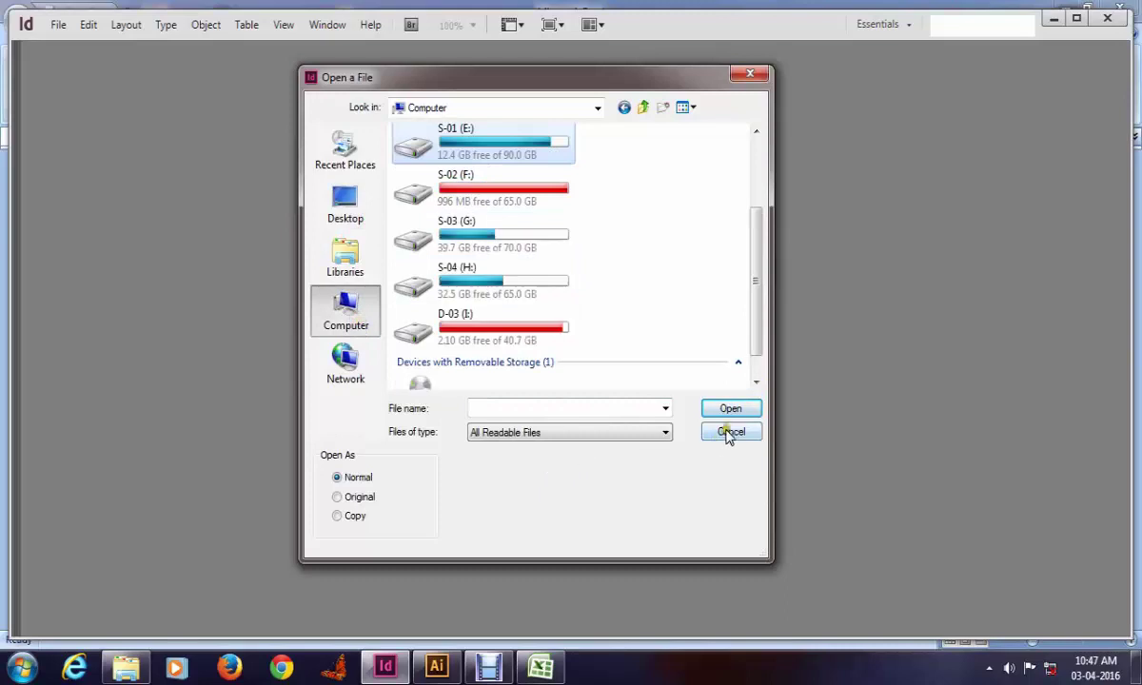
{"action": "left_click", "coordinate": [730, 431]}
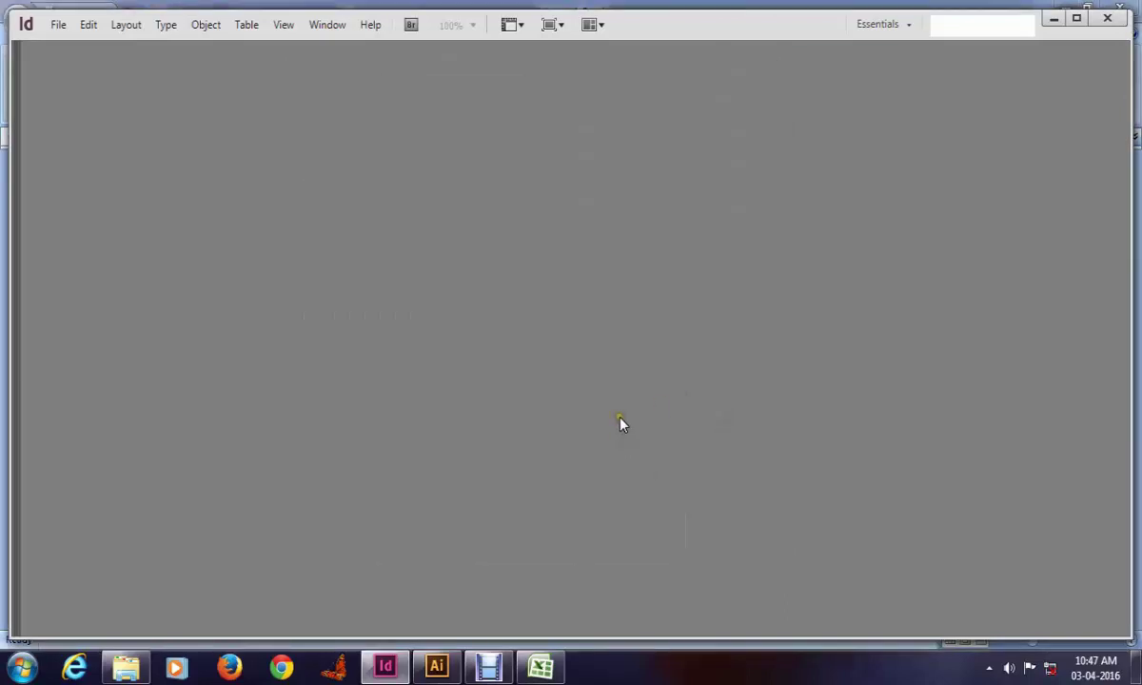
Step: Open the bill file from drive S-04 (H:)
{"action": "key", "text": "ctrl+o"}
{"action": "left_click", "coordinate": [358, 310]}
{"action": "left_click", "coordinate": [465, 249]}
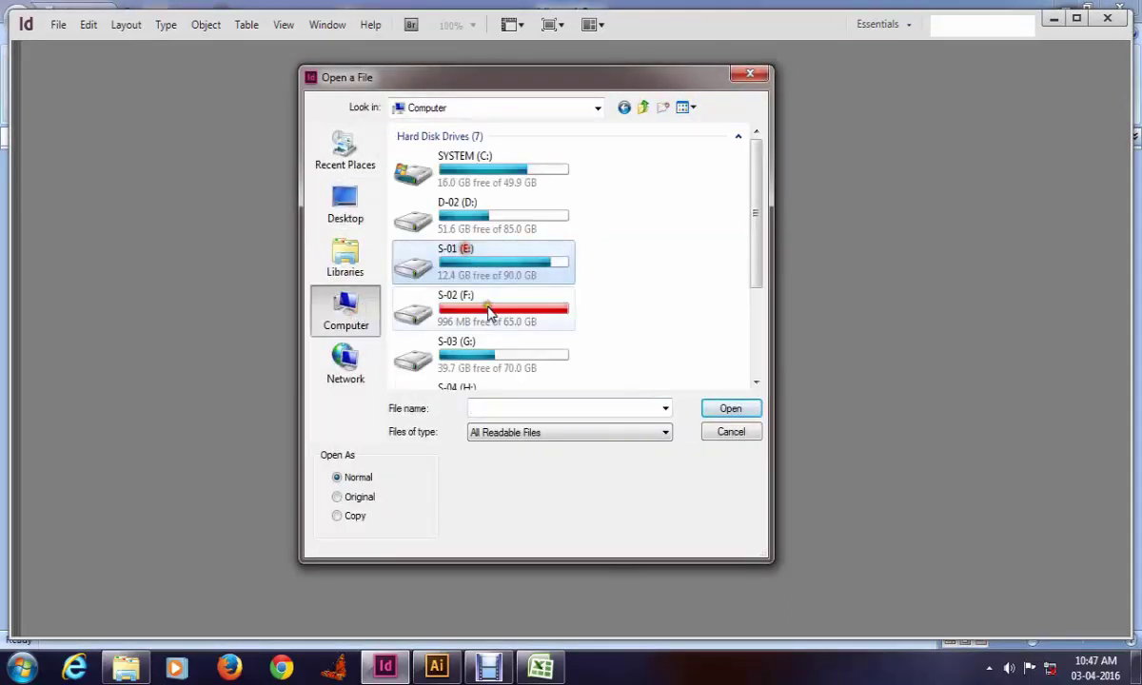
{"action": "left_click", "coordinate": [482, 211]}
{"action": "scroll", "coordinate": [535, 332], "scroll_direction": "down", "scroll_amount": 1}
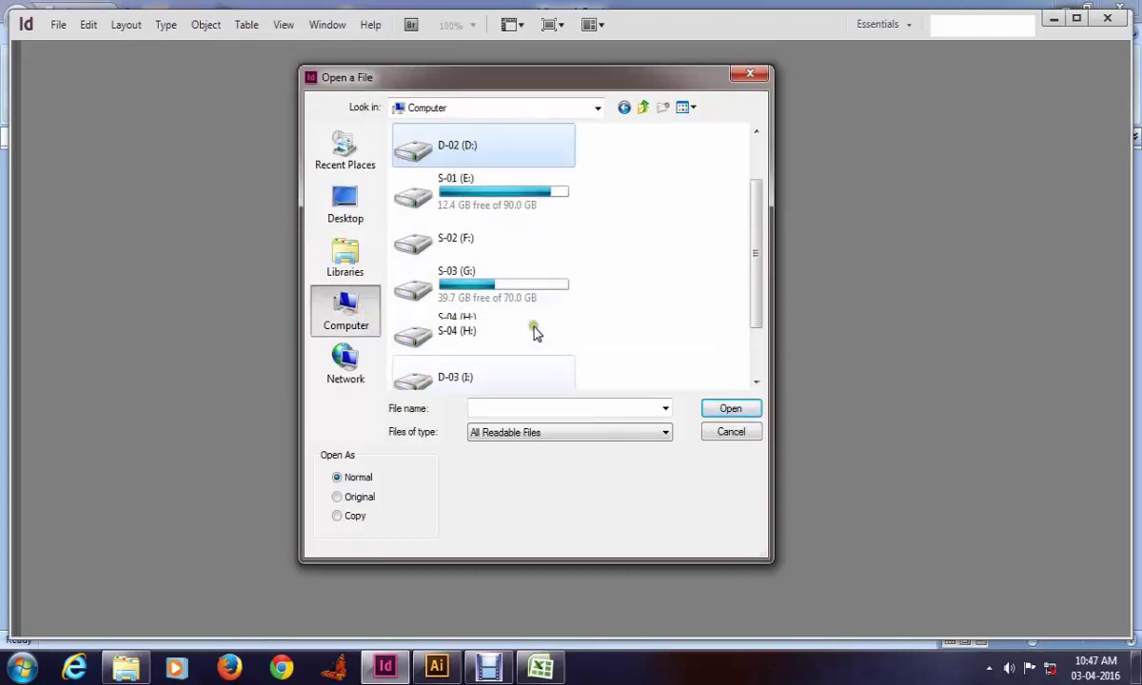
{"action": "double_click", "coordinate": [480, 328]}
{"action": "scroll", "coordinate": [558, 305], "scroll_direction": "down", "scroll_amount": 1}
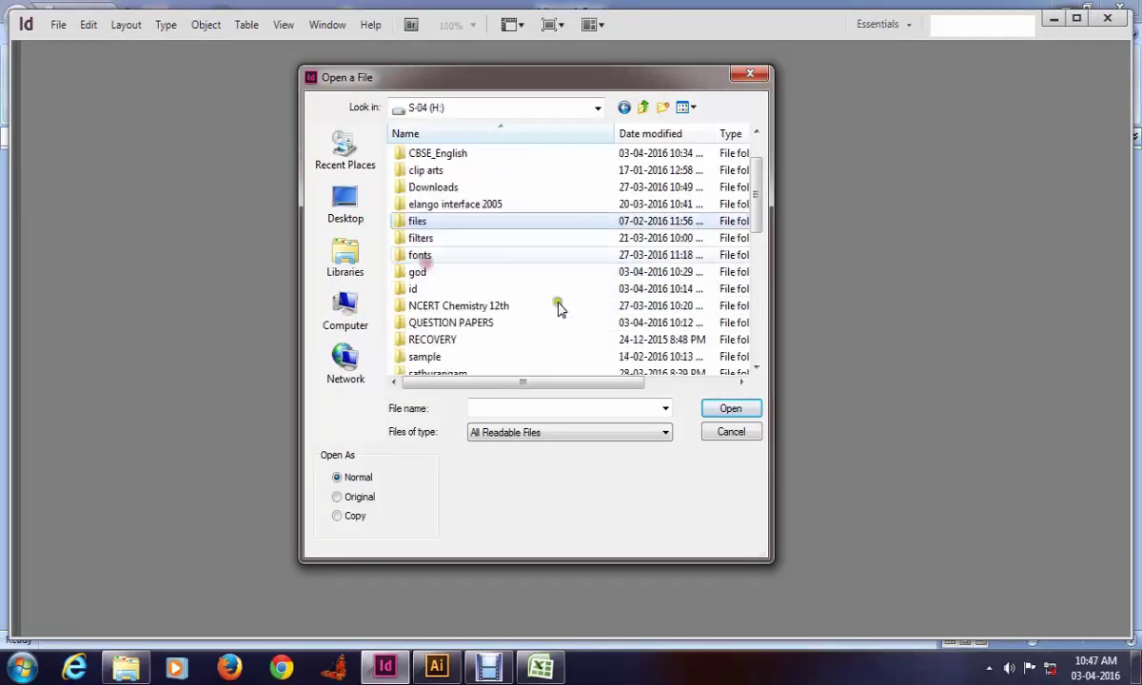
{"action": "scroll", "coordinate": [559, 319], "scroll_direction": "down", "scroll_amount": 5}
{"action": "key", "text": "b"}
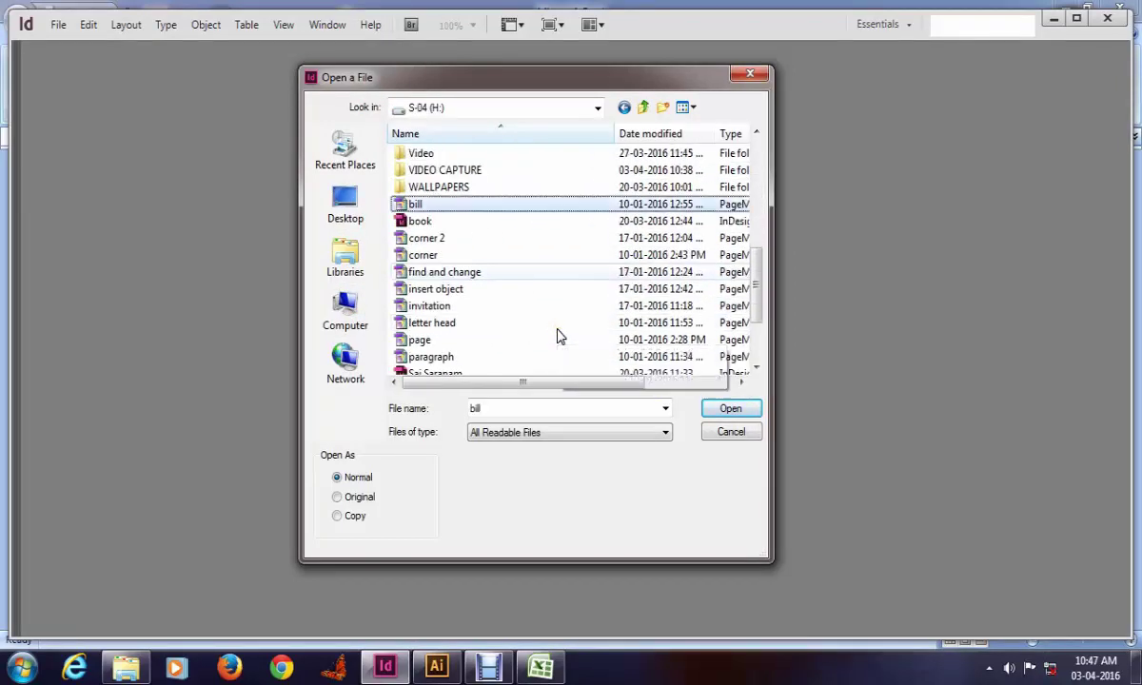
{"action": "left_click", "coordinate": [728, 408]}
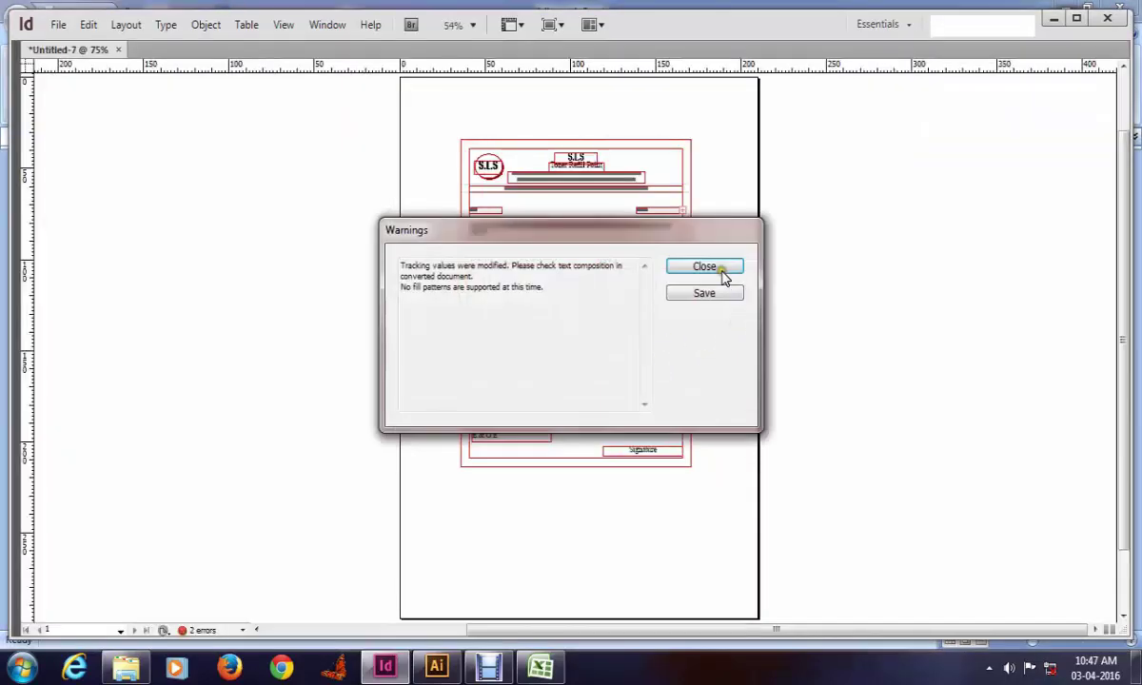
Step: Dismiss the conversion warnings and zoom in on the No., Date and M/s area
{"action": "left_click", "coordinate": [704, 267]}
{"action": "left_click_drag", "start_coordinate": [413, 132], "coordinate": [695, 330]}
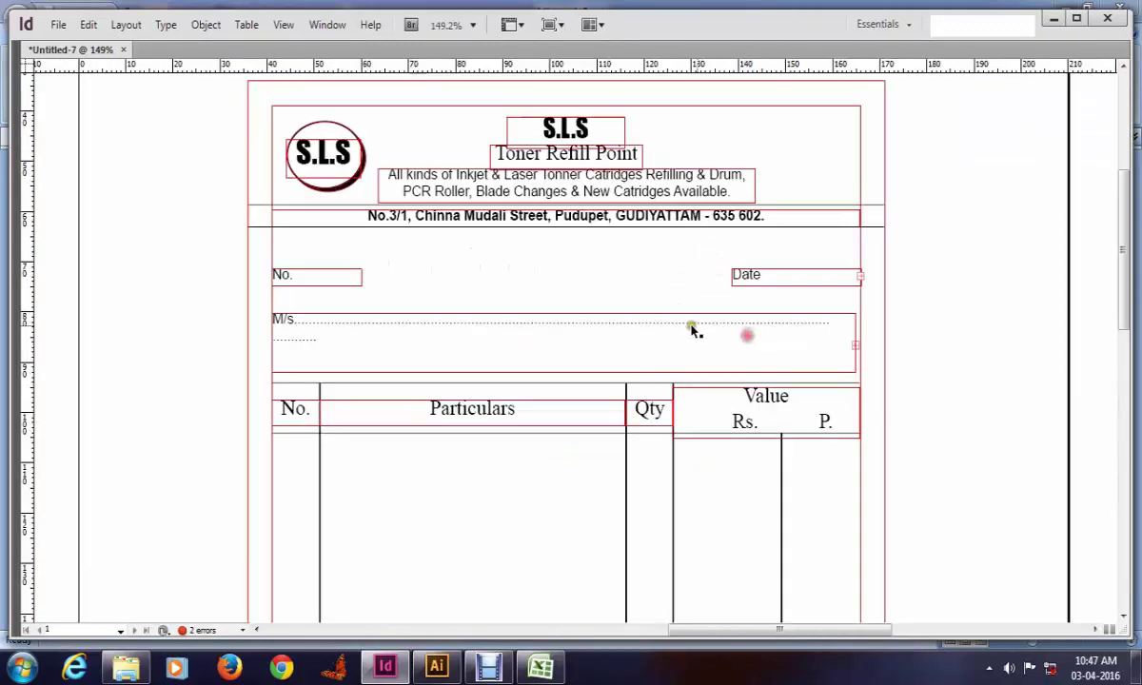
{"action": "scroll", "coordinate": [667, 371], "scroll_direction": "down", "scroll_amount": 3}
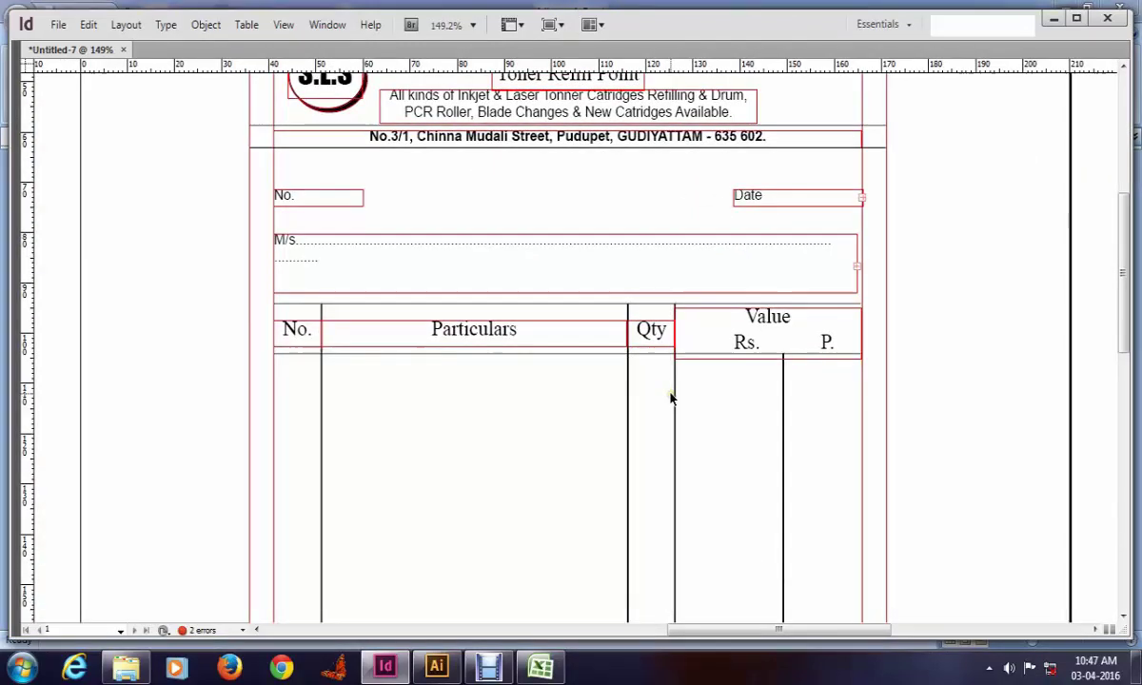
{"action": "key", "text": "ctrl+0"}
{"action": "key", "text": "w"}
{"action": "left_click_drag", "start_coordinate": [408, 120], "coordinate": [729, 378]}
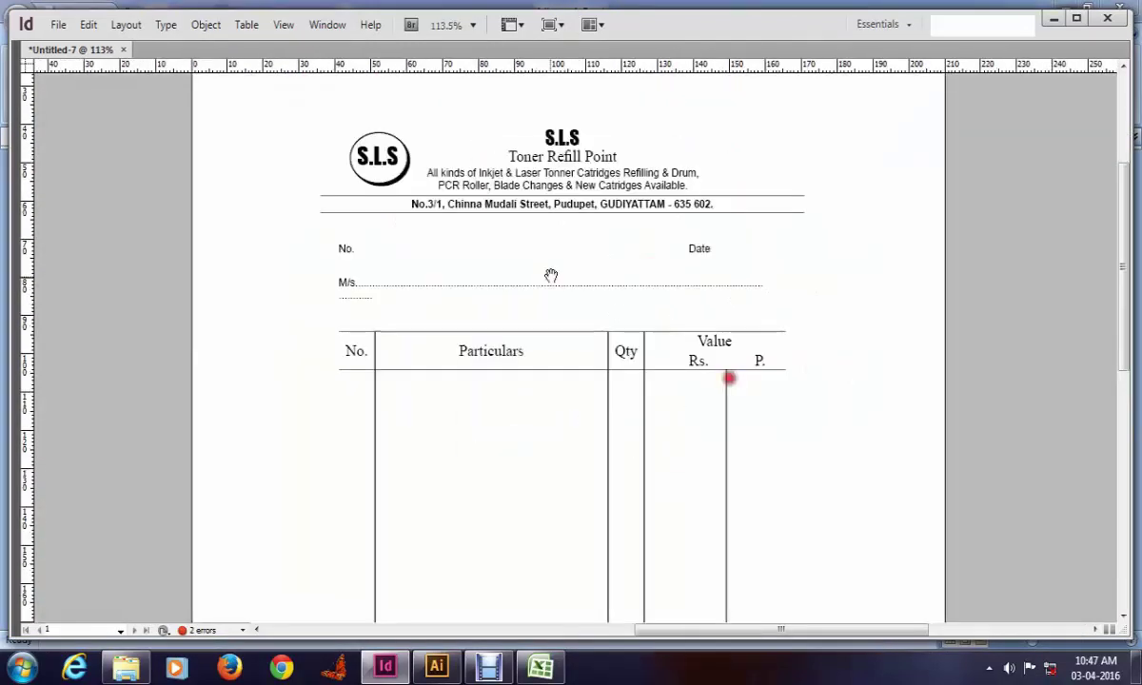
{"action": "key", "text": "w"}
{"action": "scroll", "coordinate": [644, 355], "scroll_direction": "down", "scroll_amount": 4}
{"action": "key", "text": "w"}
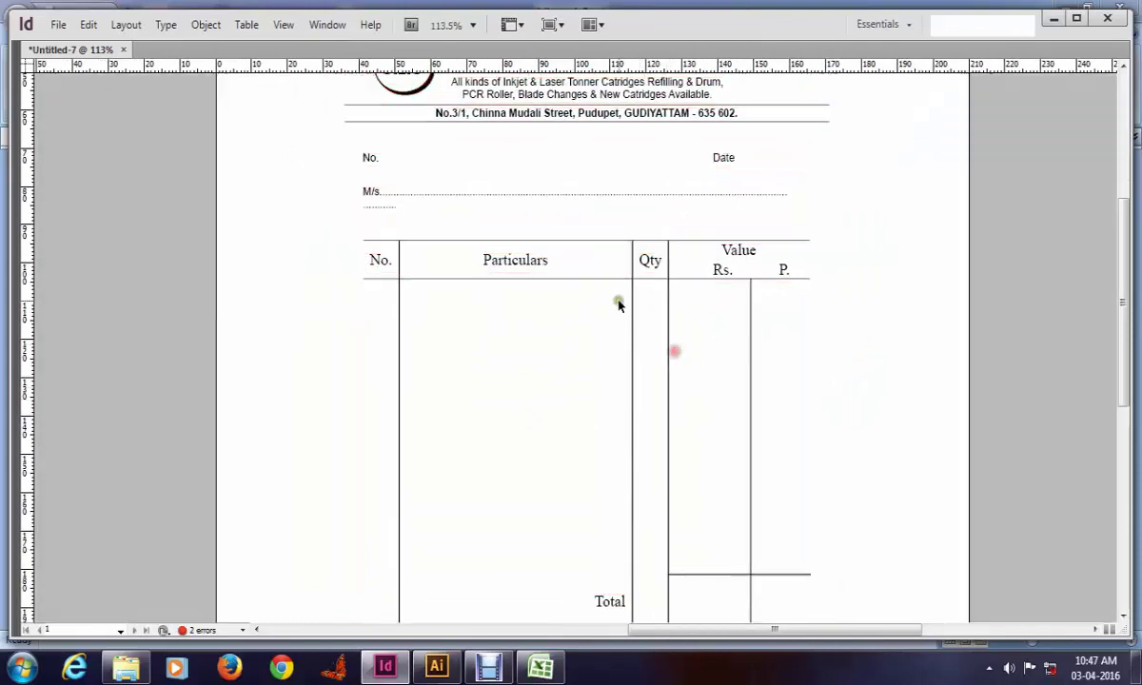
{"action": "key", "text": "w"}
{"action": "left_click_drag", "start_coordinate": [708, 327], "coordinate": [827, 369]}
{"action": "scroll", "coordinate": [657, 364], "scroll_direction": "up", "scroll_amount": 1}
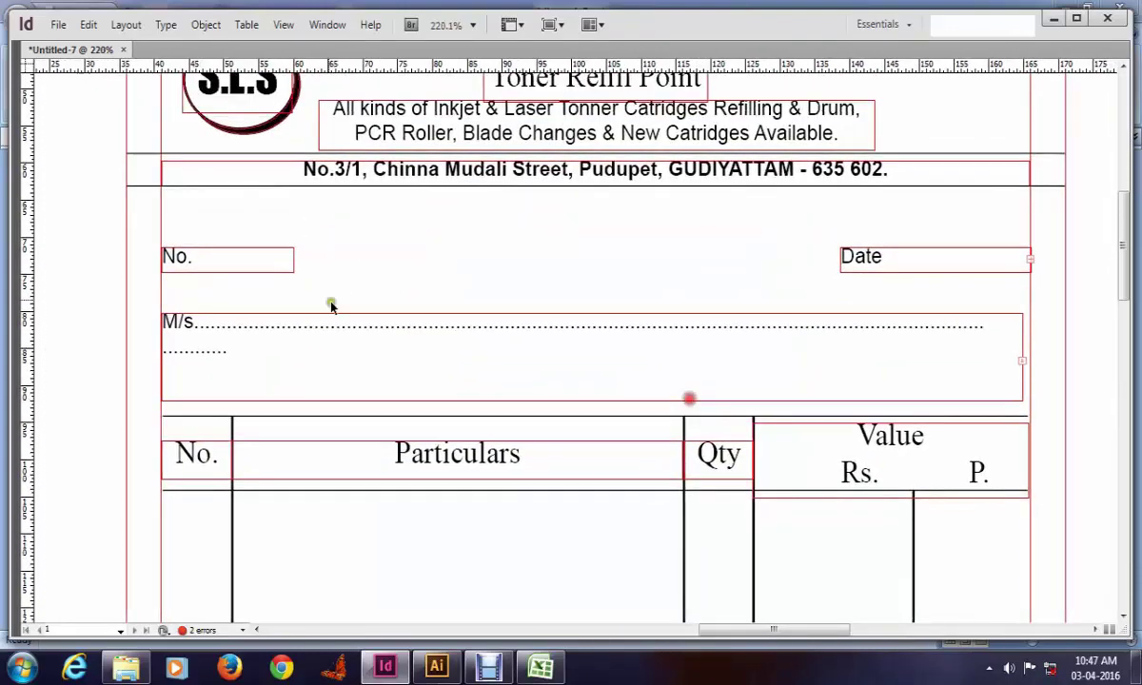
Step: Widen the No. frame and fit the Date frame, stretching it left onto one line
{"action": "left_click", "coordinate": [289, 272]}
{"action": "left_click_drag", "start_coordinate": [295, 271], "coordinate": [340, 278]}
{"action": "left_click", "coordinate": [875, 271]}
{"action": "key", "text": "ctrl+alt+c"}
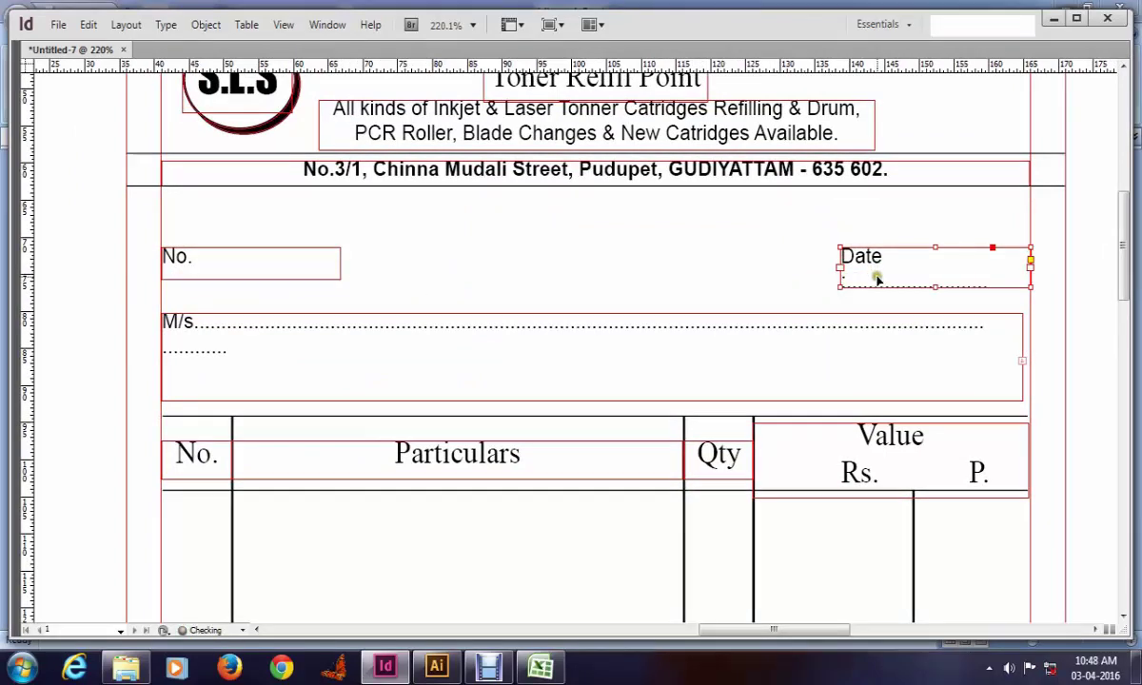
{"action": "left_click_drag", "start_coordinate": [837, 289], "coordinate": [801, 283]}
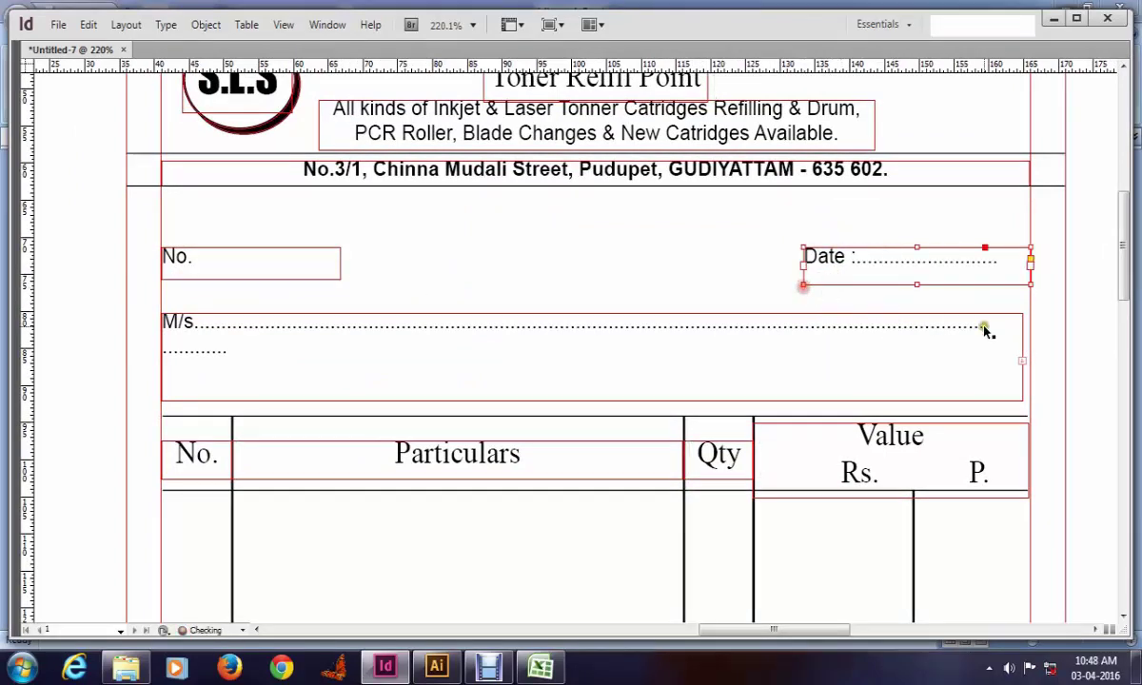
{"action": "left_click_drag", "start_coordinate": [537, 391], "coordinate": [497, 322]}
{"action": "left_click", "coordinate": [497, 321]}
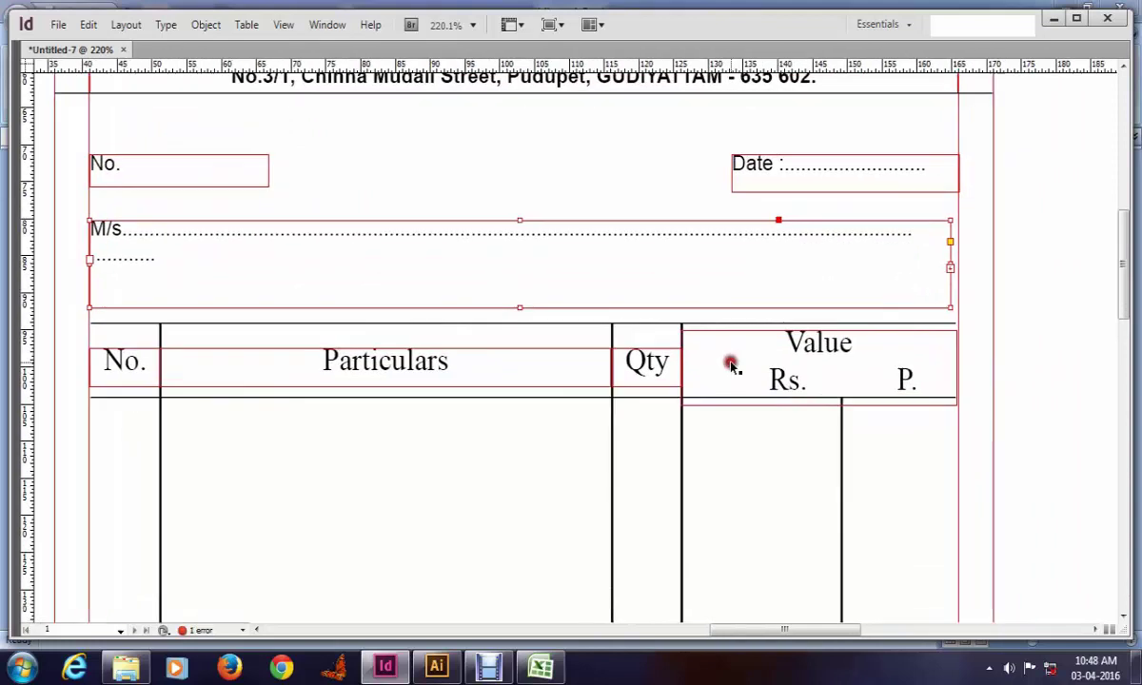
Step: Fit the M/s frame and edit its address text down to two dotted lines
{"action": "key", "text": "ctrl+alt+c"}
{"action": "left_click", "coordinate": [246, 238]}
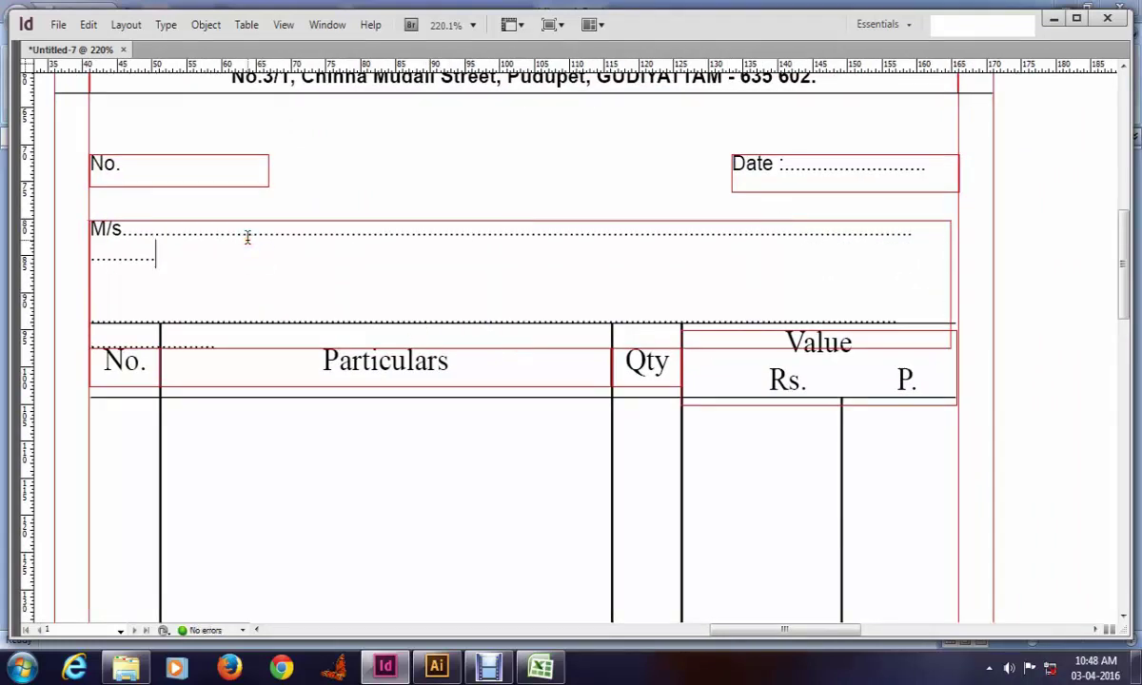
{"action": "key", "text": "BackSpace"}
{"action": "key", "text": "BackSpace"}
{"action": "key", "text": "BackSpace"}
{"action": "key", "text": "BackSpace"}
{"action": "key", "text": "BackSpace"}
{"action": "key", "text": "BackSpace"}
{"action": "key", "text": "BackSpace"}
{"action": "key", "text": "BackSpace"}
{"action": "key", "text": "BackSpace"}
{"action": "key", "text": "BackSpace"}
{"action": "key", "text": "BackSpace"}
{"action": "key", "text": "BackSpace"}
{"action": "key", "text": "Delete"}
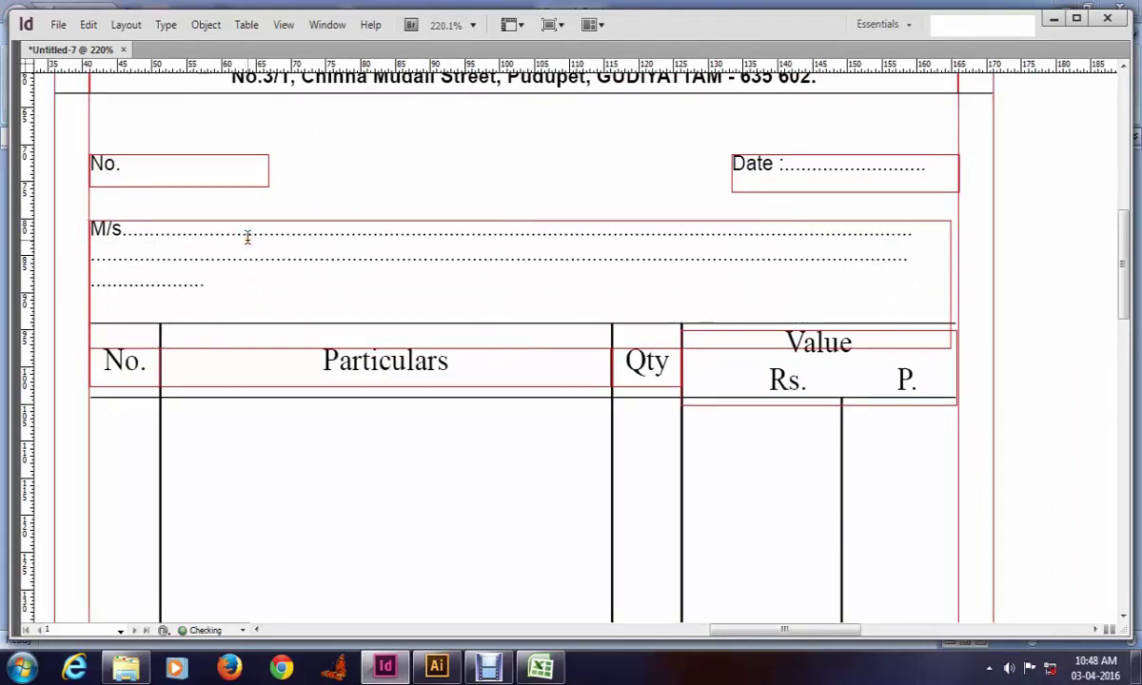
{"action": "key", "text": "shift+Home"}
{"action": "key", "text": "BackSpace"}
{"action": "key", "text": "BackSpace"}
{"action": "type", "text": ".........."}
{"action": "key", "text": "Return"}
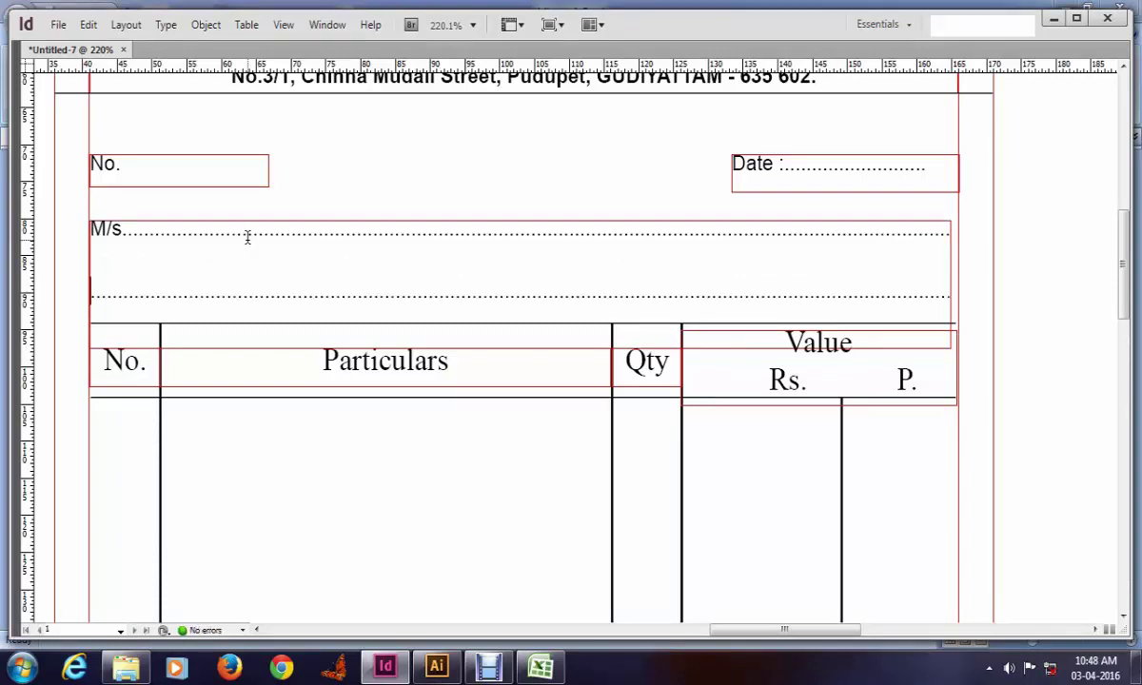
{"action": "key", "text": "shift+End"}
{"action": "key", "text": "ctrl+a"}
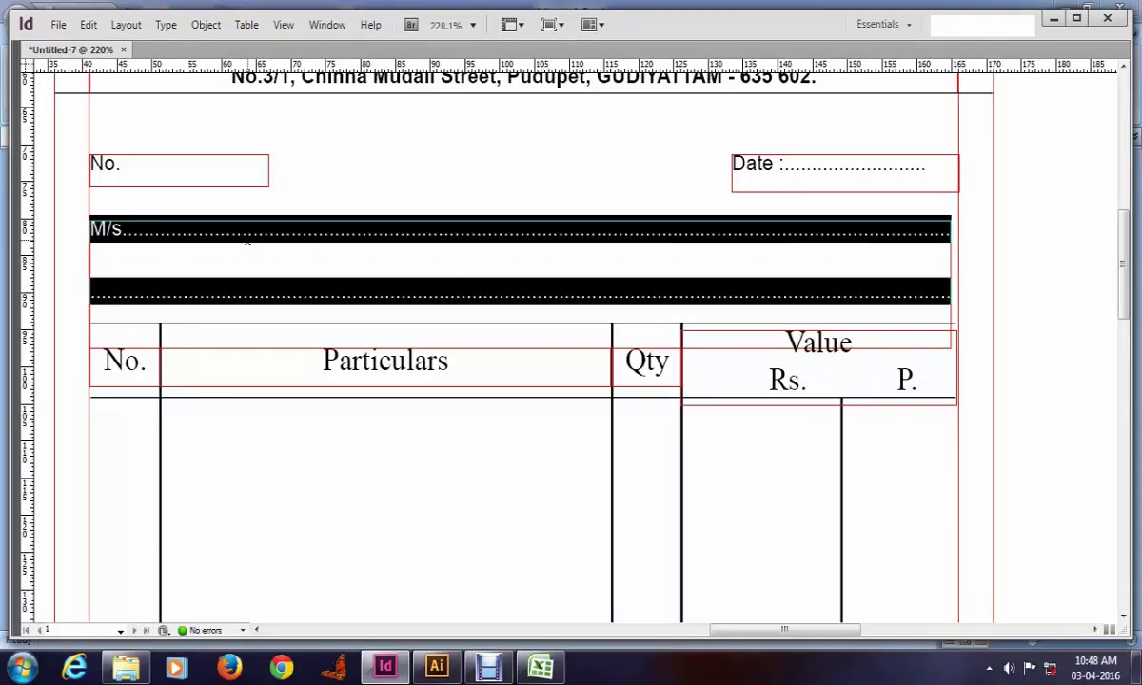
{"action": "left_click", "coordinate": [248, 243]}
{"action": "key", "text": "Escape"}
Step: Check the bill's table and Total area in preview, then widen column A in Excel
{"action": "scroll", "coordinate": [179, 321], "scroll_direction": "up", "scroll_amount": 1}
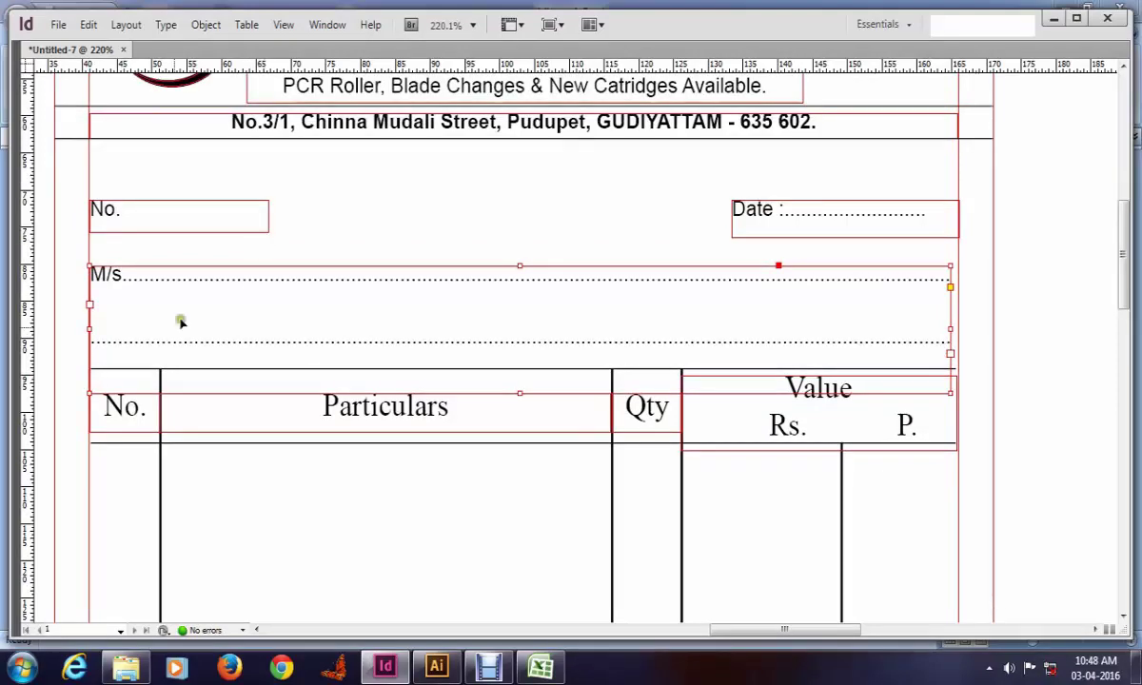
{"action": "left_click", "coordinate": [73, 415]}
{"action": "key", "text": "w"}
{"action": "scroll", "coordinate": [355, 393], "scroll_direction": "down", "scroll_amount": 4}
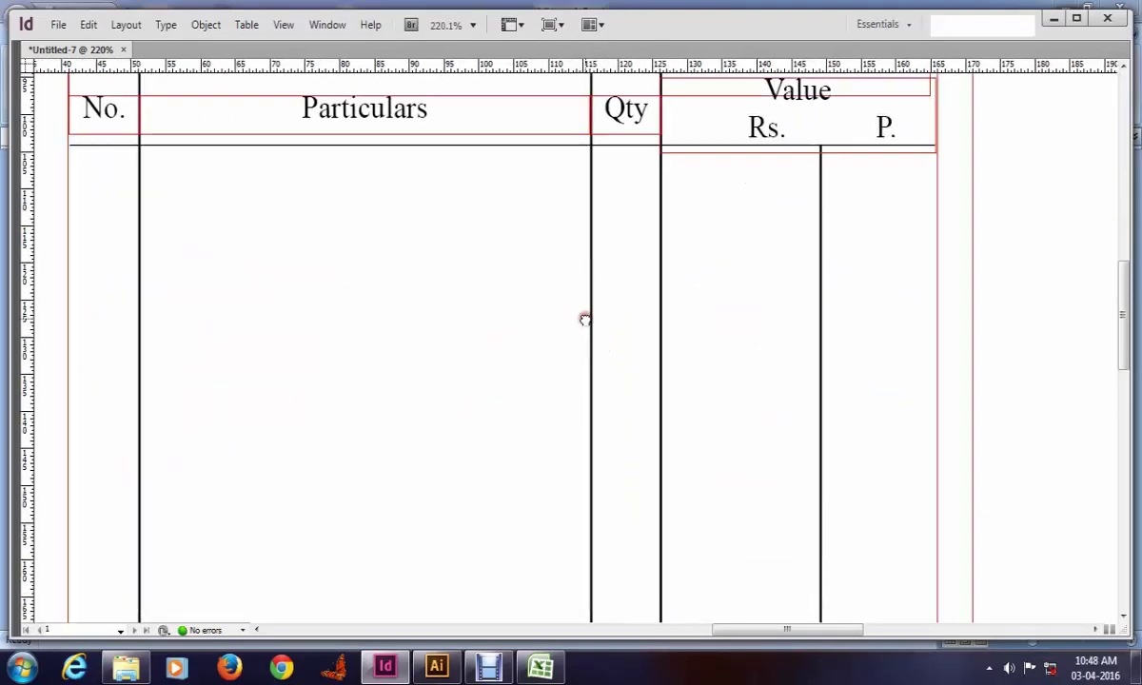
{"action": "key", "text": "ctrl+0"}
{"action": "left_click", "coordinate": [656, 457]}
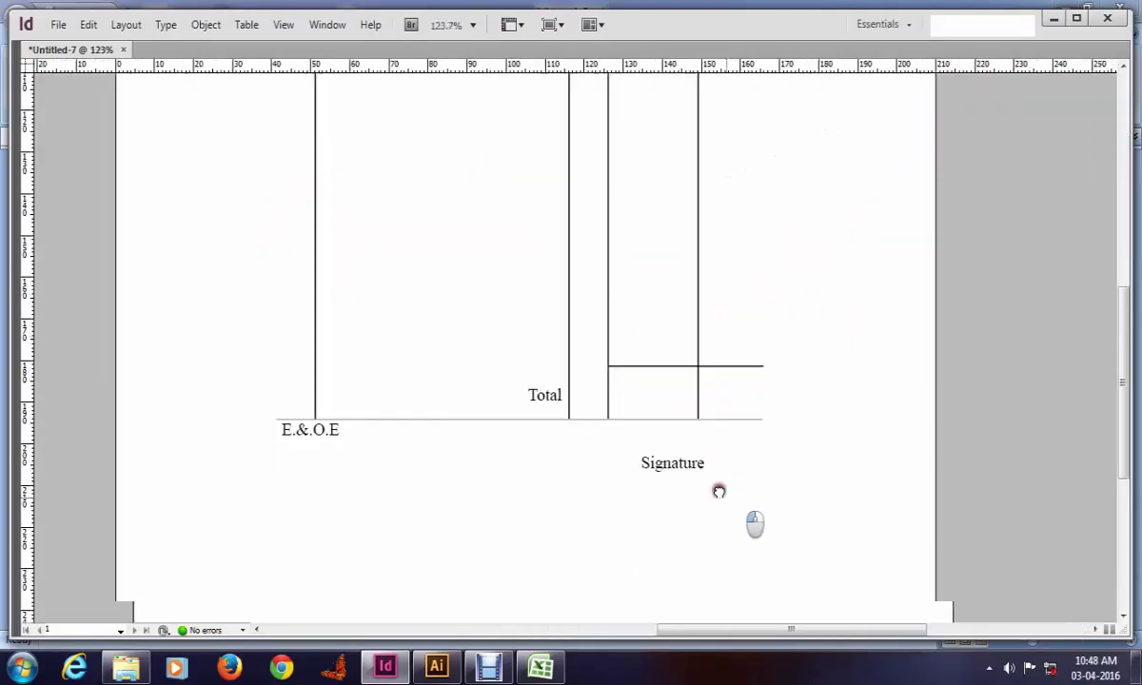
{"action": "left_click_drag", "start_coordinate": [719, 489], "coordinate": [703, 420]}
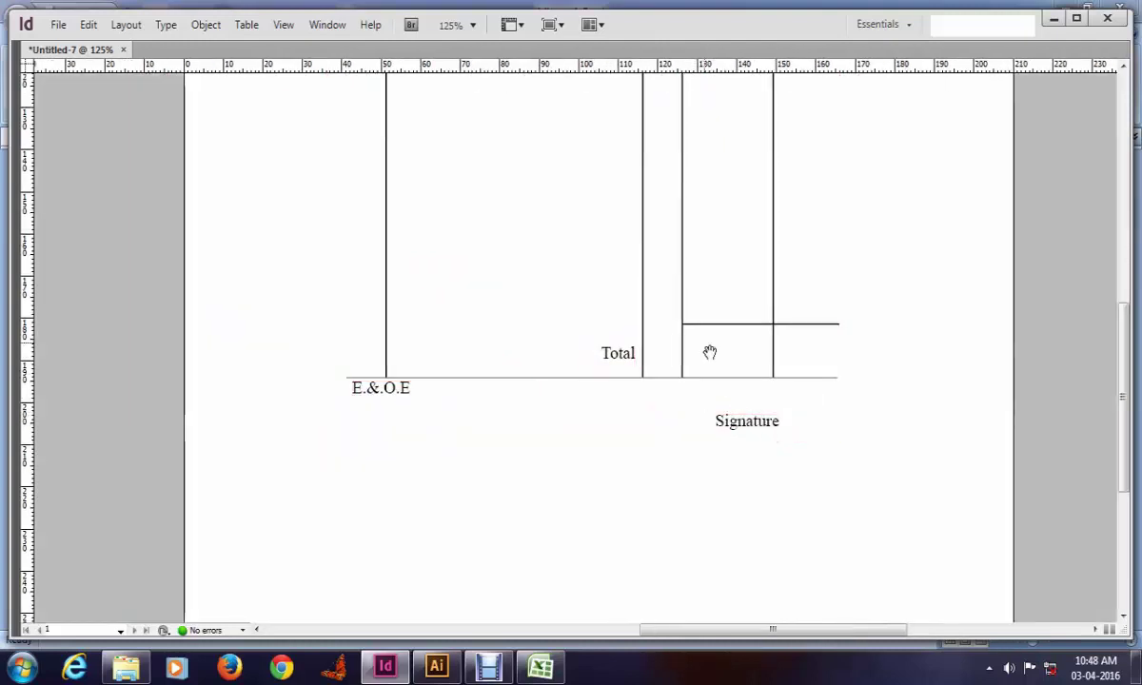
{"action": "left_click_drag", "start_coordinate": [708, 352], "coordinate": [726, 395]}
{"action": "left_click_drag", "start_coordinate": [777, 439], "coordinate": [677, 444]}
{"action": "left_click_drag", "start_coordinate": [464, 251], "coordinate": [460, 295]}
{"action": "key", "text": "w"}
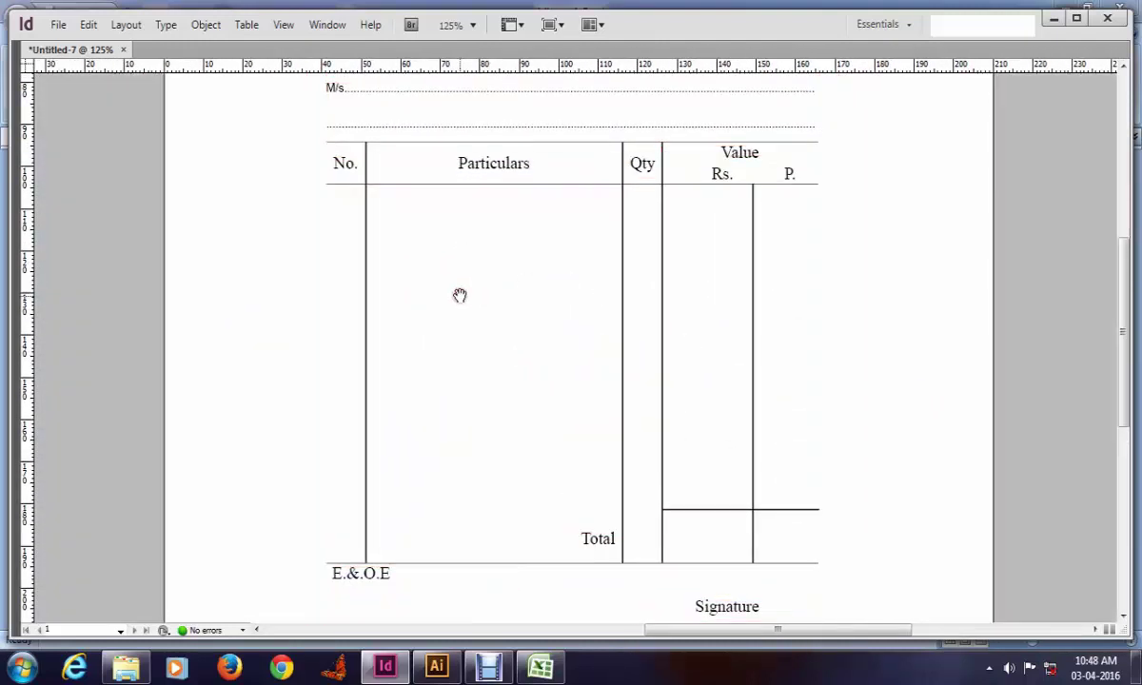
{"action": "key", "text": "w"}
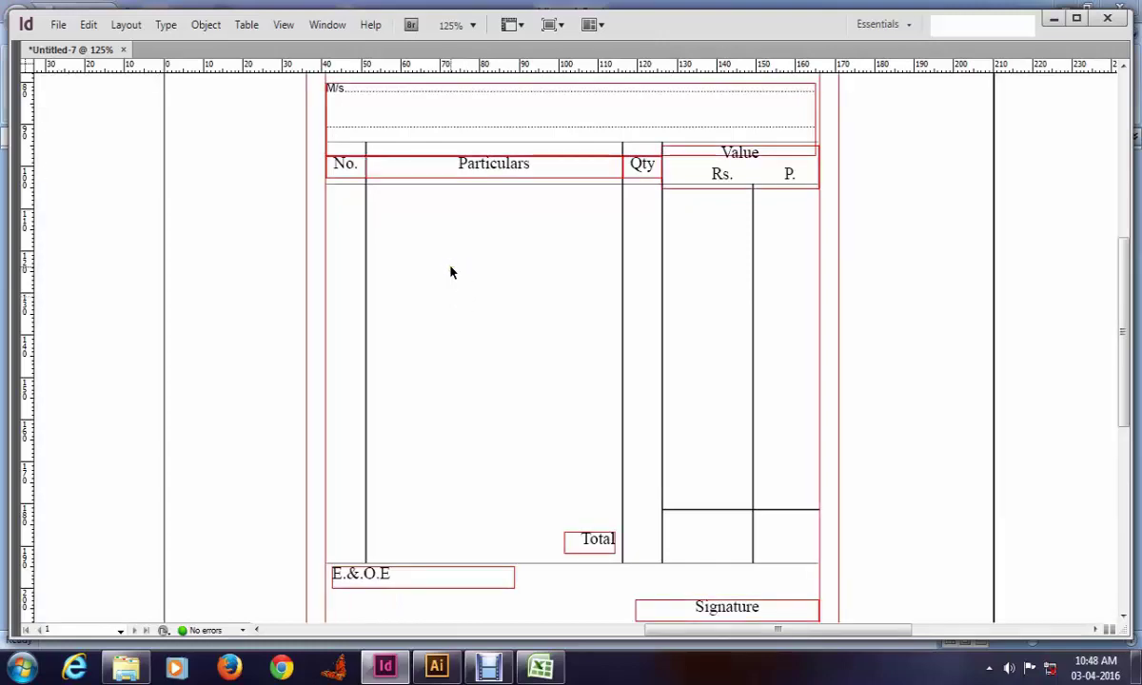
{"action": "left_click", "coordinate": [540, 666]}
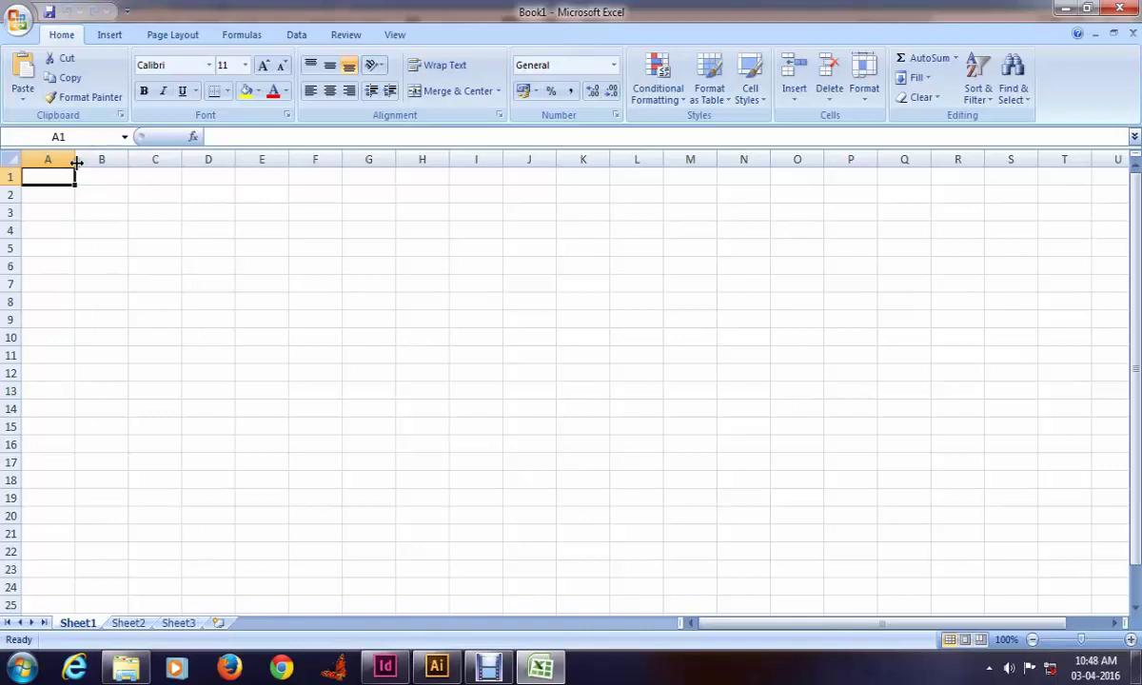
{"action": "left_click_drag", "start_coordinate": [76, 163], "coordinate": [130, 163]}
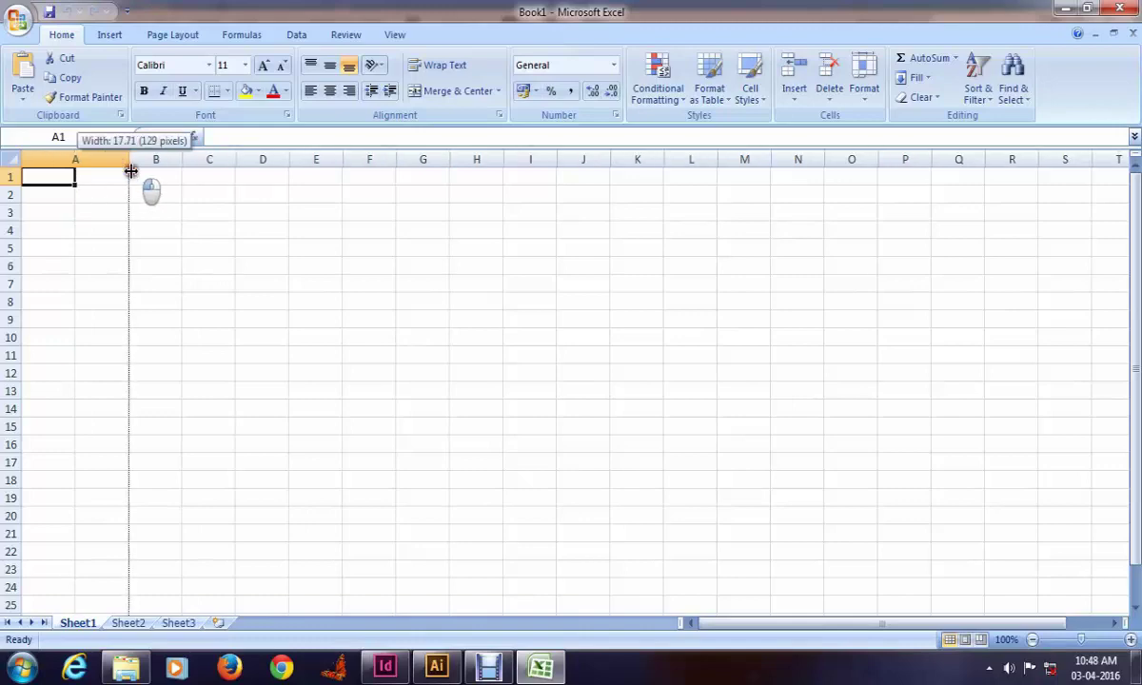
Step: Enter the NO and Date headers in A1 and B1, checking the bill between entries
{"action": "left_click", "coordinate": [386, 666]}
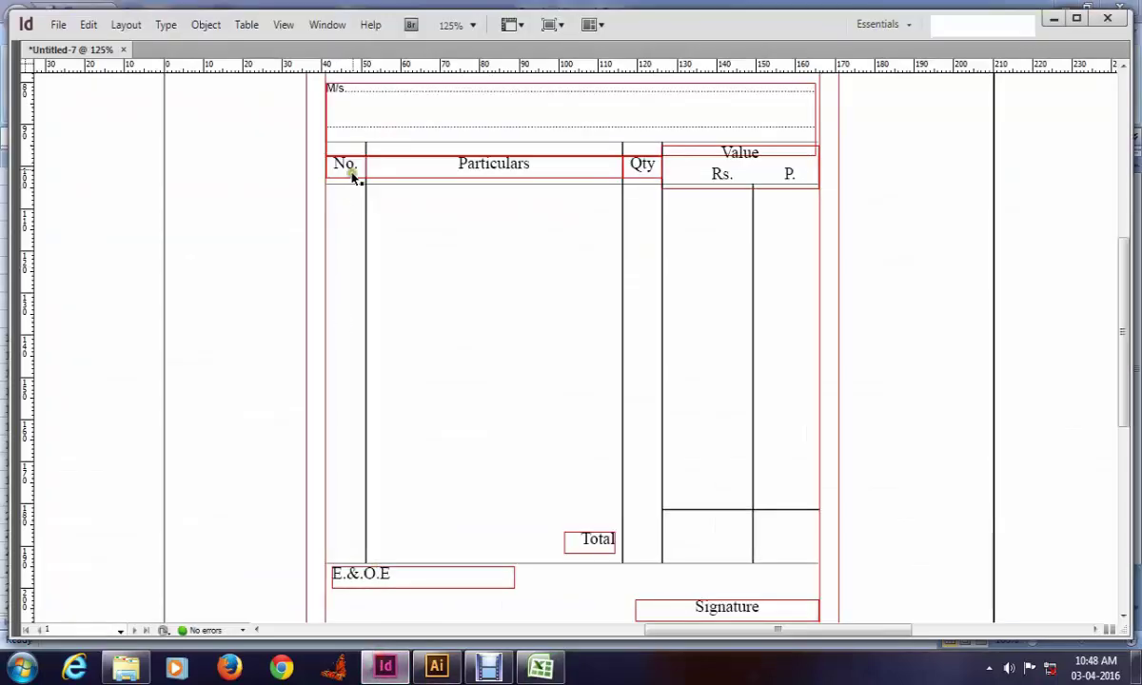
{"action": "scroll", "coordinate": [357, 167], "scroll_direction": "up", "scroll_amount": 3}
{"action": "key", "text": "alt+Tab"}
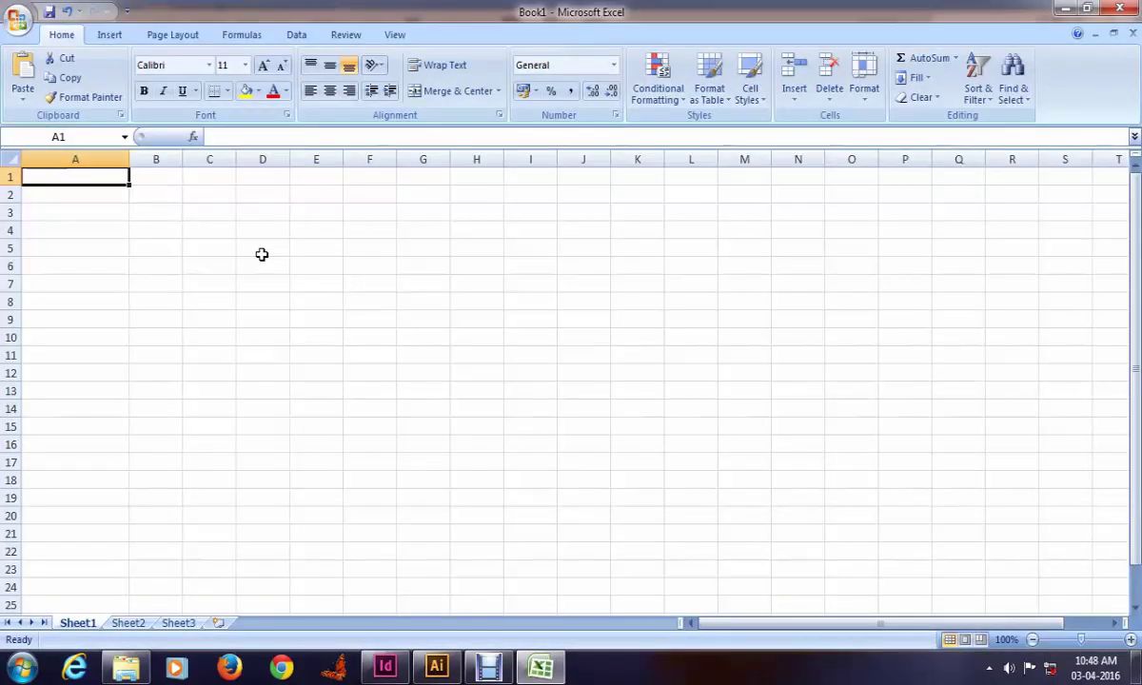
{"action": "type", "text": "No"}
{"action": "key", "text": "Tab"}
{"action": "key", "text": "alt+Tab"}
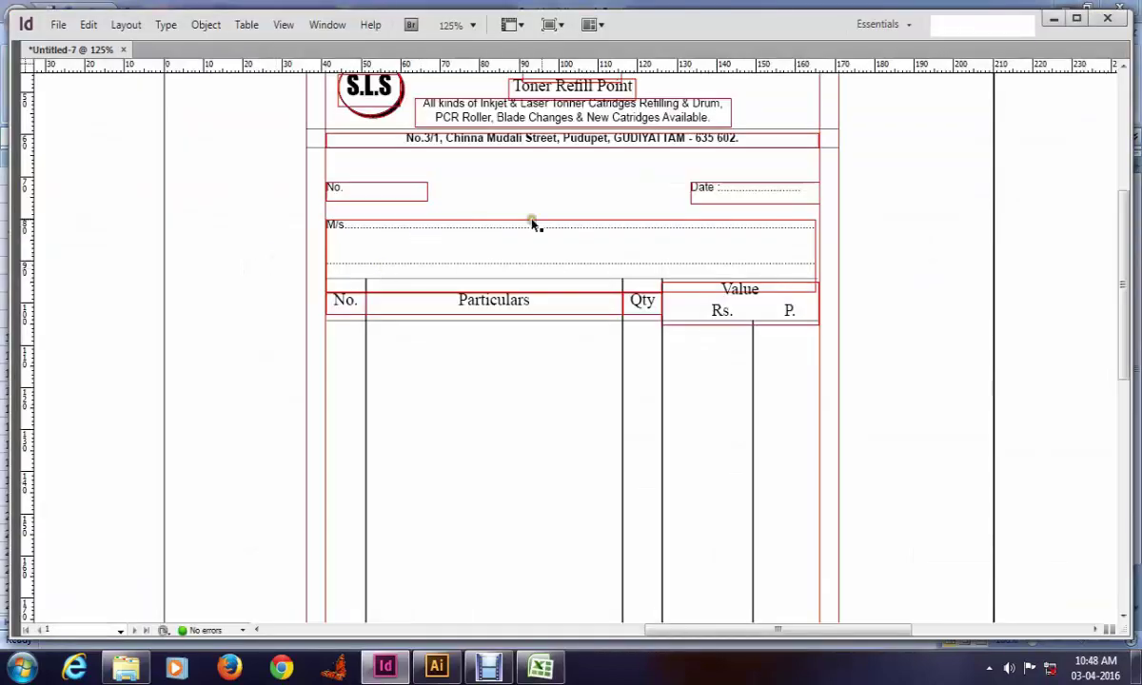
{"action": "key", "text": "alt+Tab"}
{"action": "type", "text": "Da"}
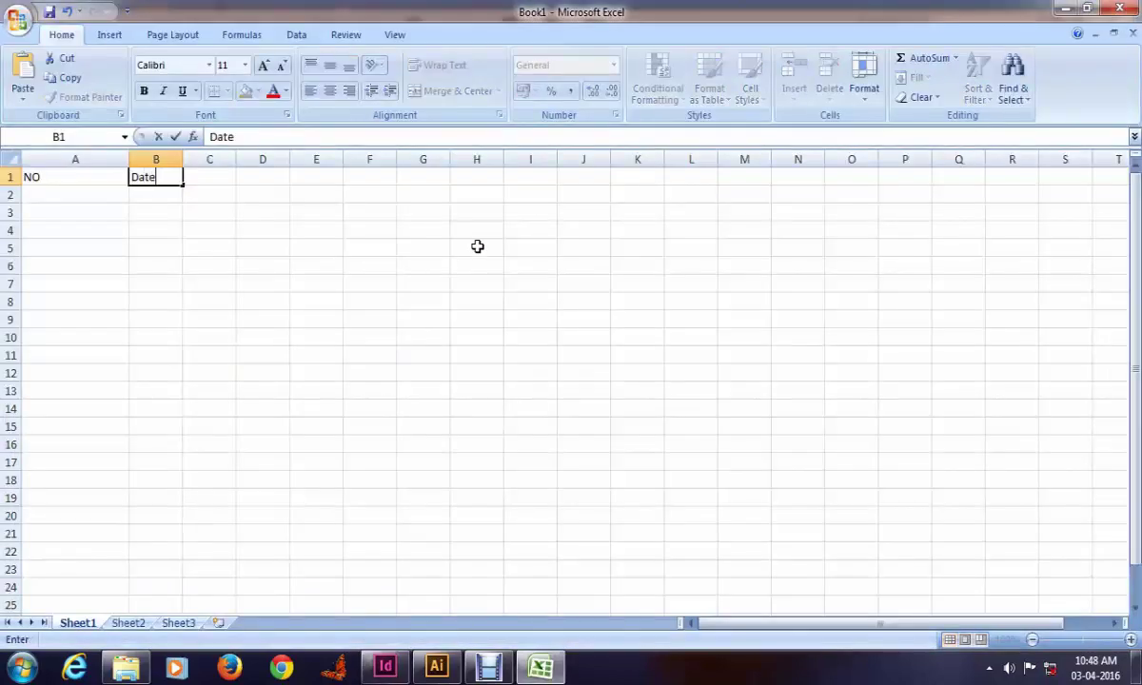
{"action": "key", "text": "Tab"}
Step: Type the S.No. heading into C1, correcting the mistyped attempts
{"action": "key", "text": "alt+Tab"}
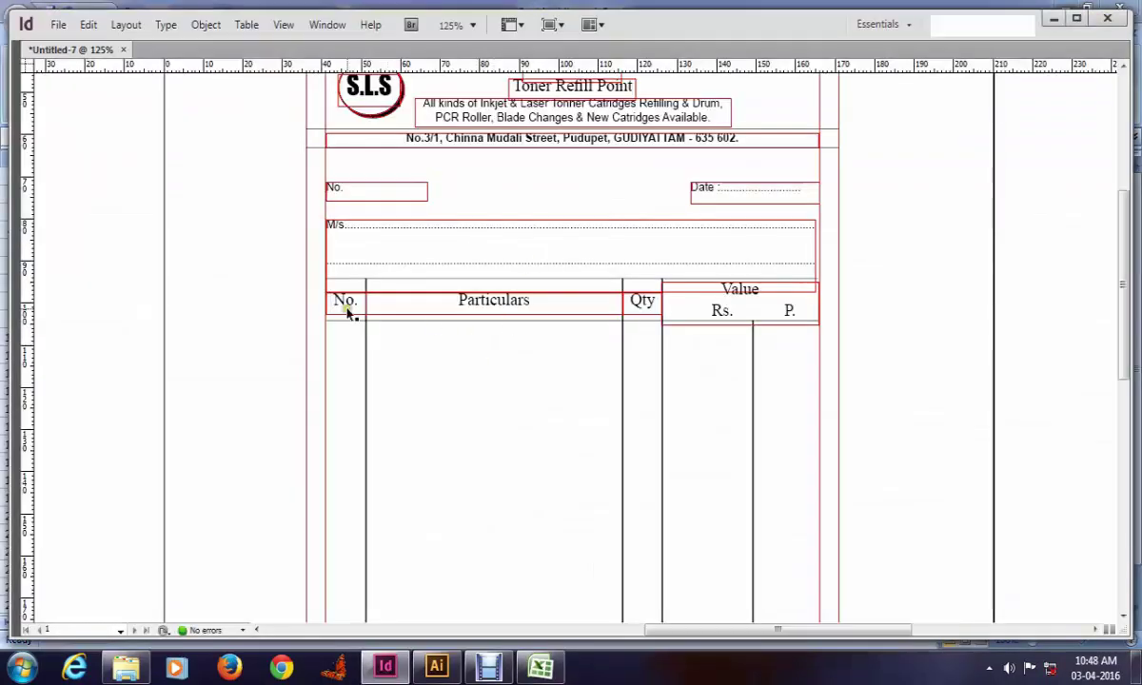
{"action": "scroll", "coordinate": [426, 333], "scroll_direction": "down", "scroll_amount": 1}
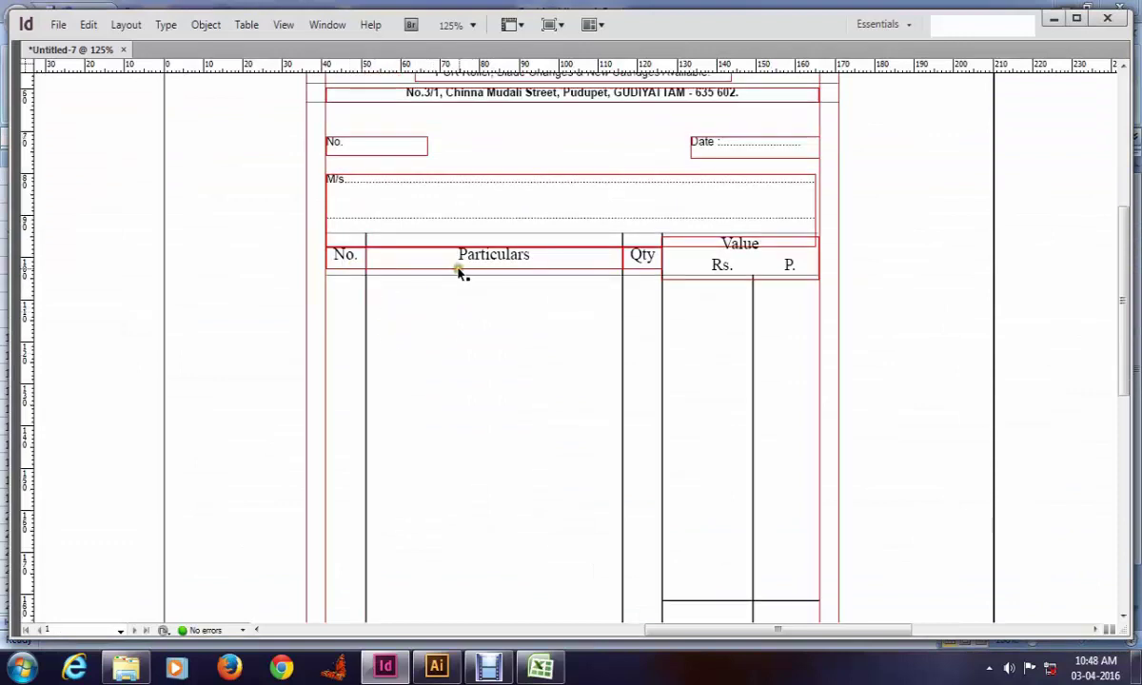
{"action": "key", "text": "alt+Tab"}
{"action": "type", "text": "{a"}
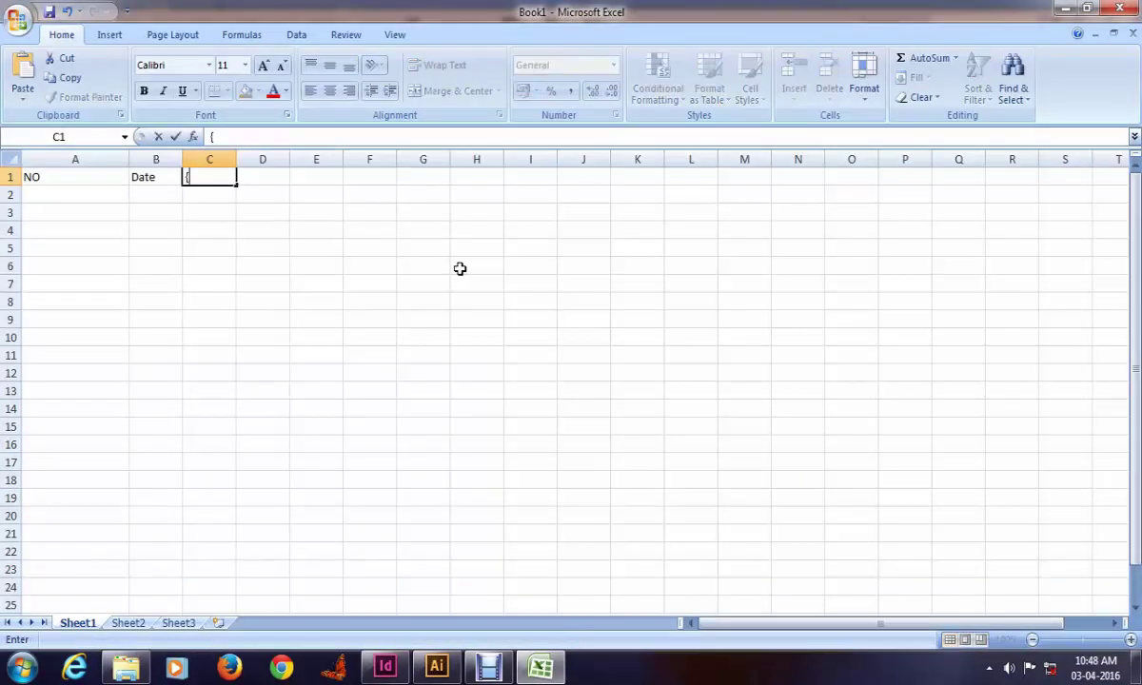
{"action": "key", "text": "BackSpace"}
{"action": "key", "text": "BackSpace"}
{"action": "type", "text": "Pa"}
{"action": "key", "text": "BackSpace"}
{"action": "key", "text": "BackSpace"}
{"action": "key", "text": "BackSpace"}
{"action": "key", "text": "BackSpace"}
{"action": "type", "text": "S.n"}
{"action": "key", "text": "BackSpace"}
{"action": "type", "text": "No"}
{"action": "key", "text": "Tab"}
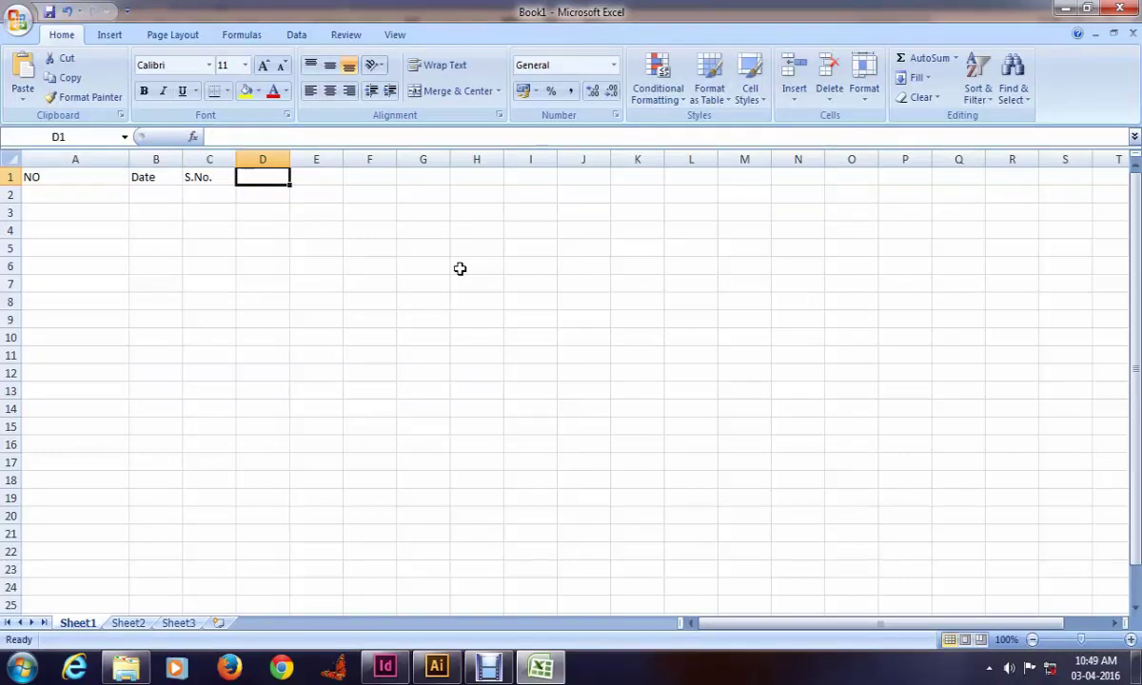
Step: Make C1 read S.No.1, then add S.No.2, S.No.3, Particular and Parti in D1:G1
{"action": "key", "text": "Left"}
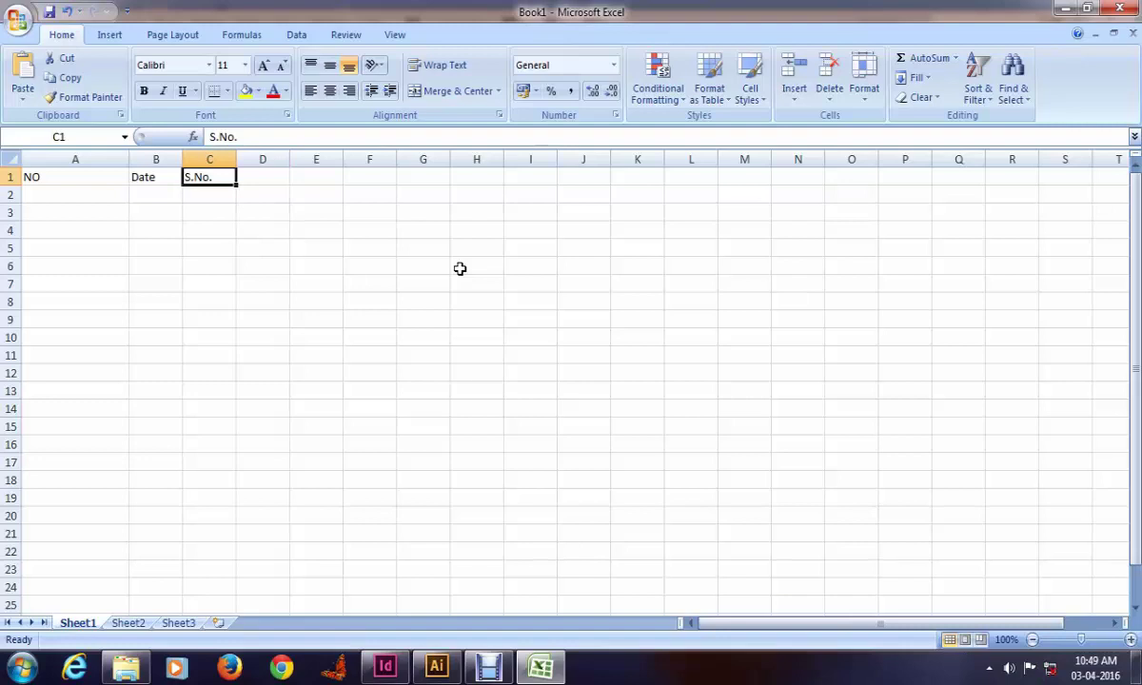
{"action": "key", "text": "Right"}
{"action": "key", "text": "Left"}
{"action": "key", "text": "F2"}
{"action": "type", "text": "1"}
{"action": "key", "text": "Tab"}
{"action": "type", "text": "S.No."}
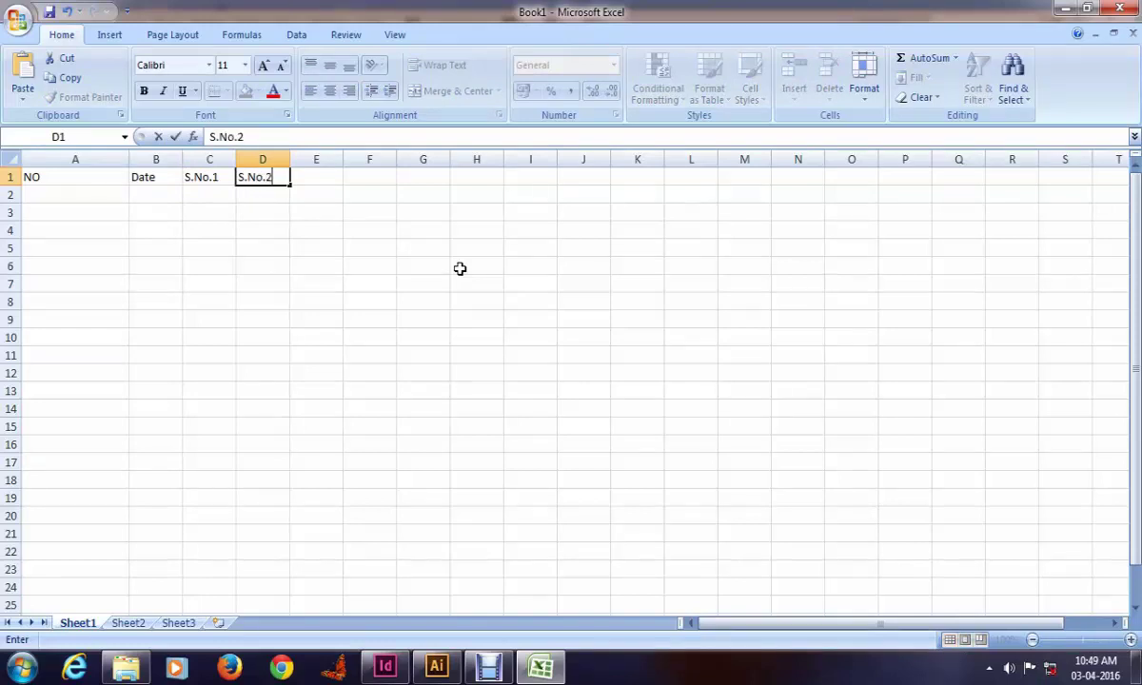
{"action": "key", "text": "Tab"}
{"action": "type", "text": "S"}
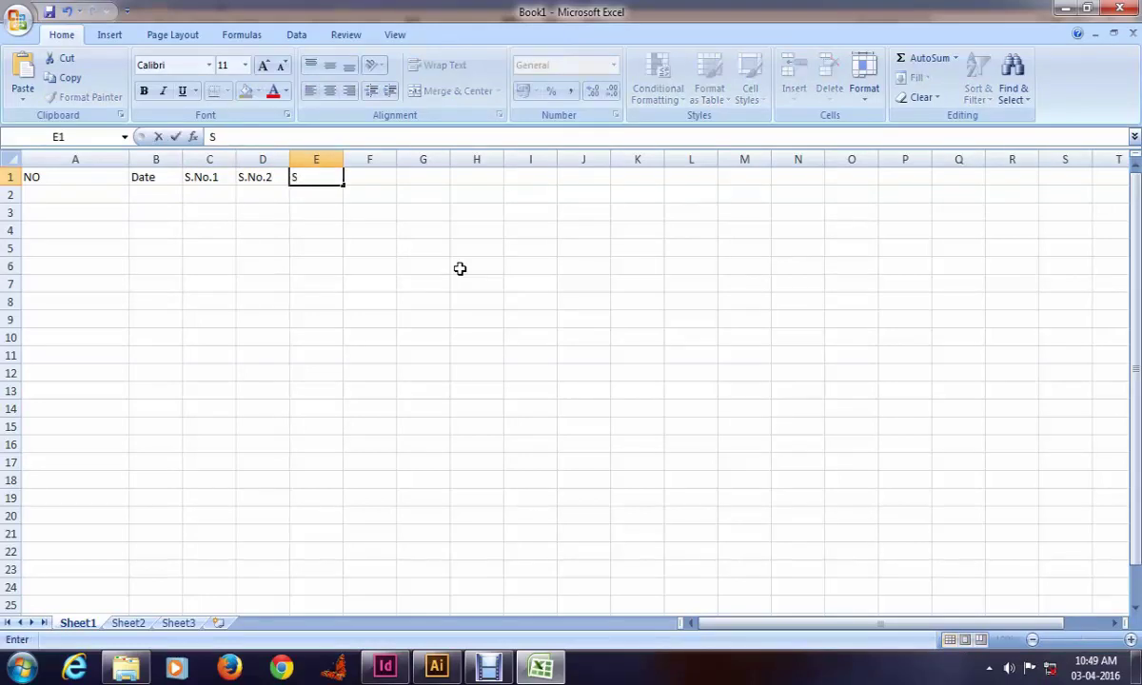
{"action": "type", "text": ".No.3"}
{"action": "key", "text": "Tab"}
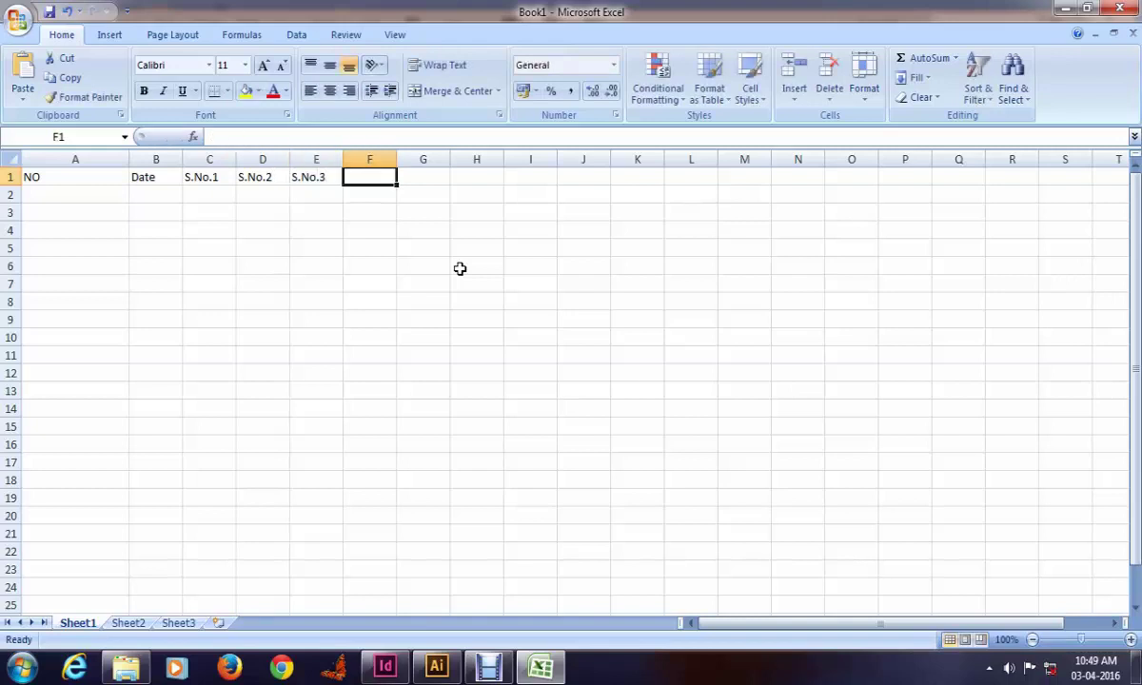
{"action": "type", "text": "Pa"}
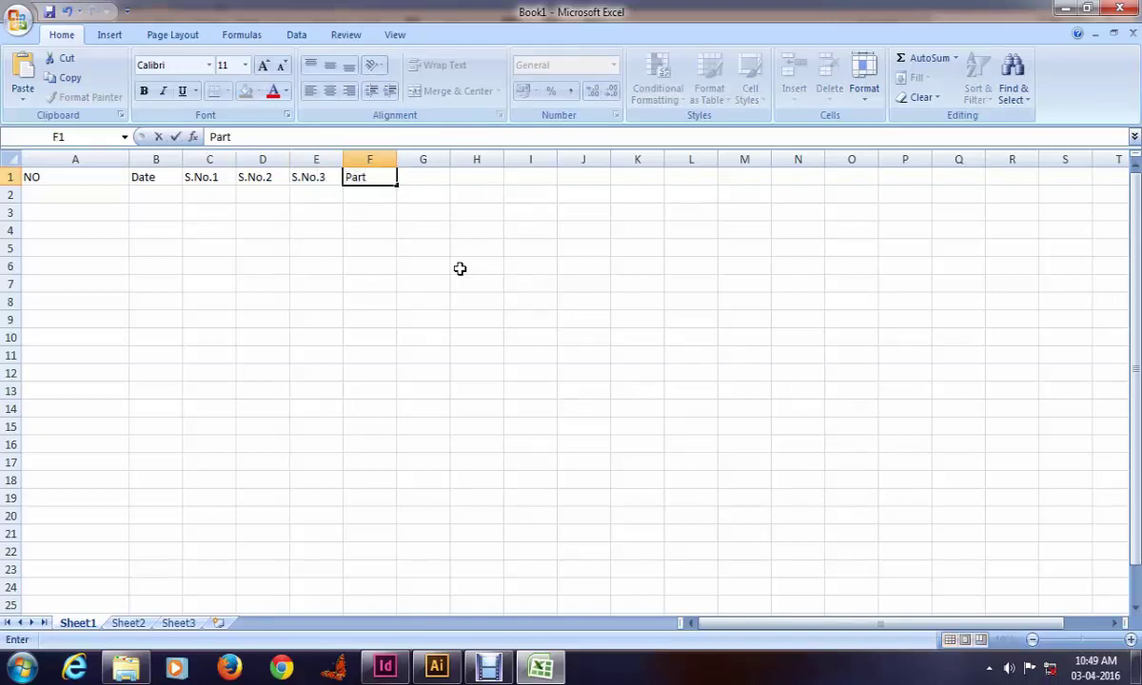
{"action": "type", "text": "rticular"}
{"action": "key", "text": "Tab"}
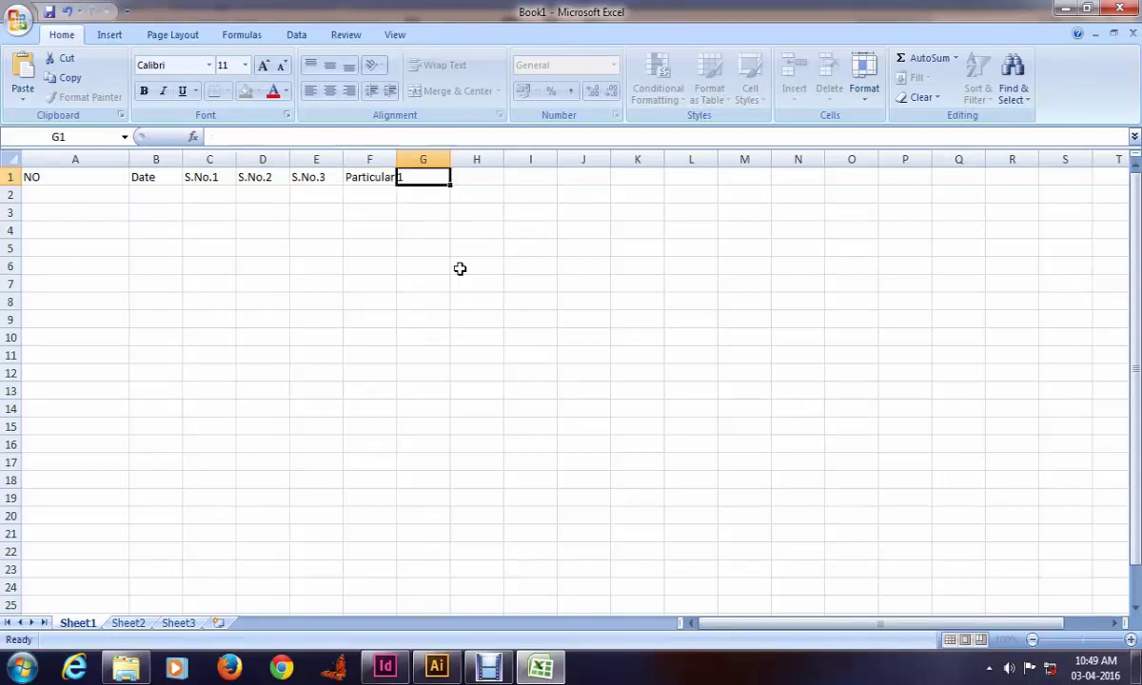
{"action": "type", "text": "Part"}
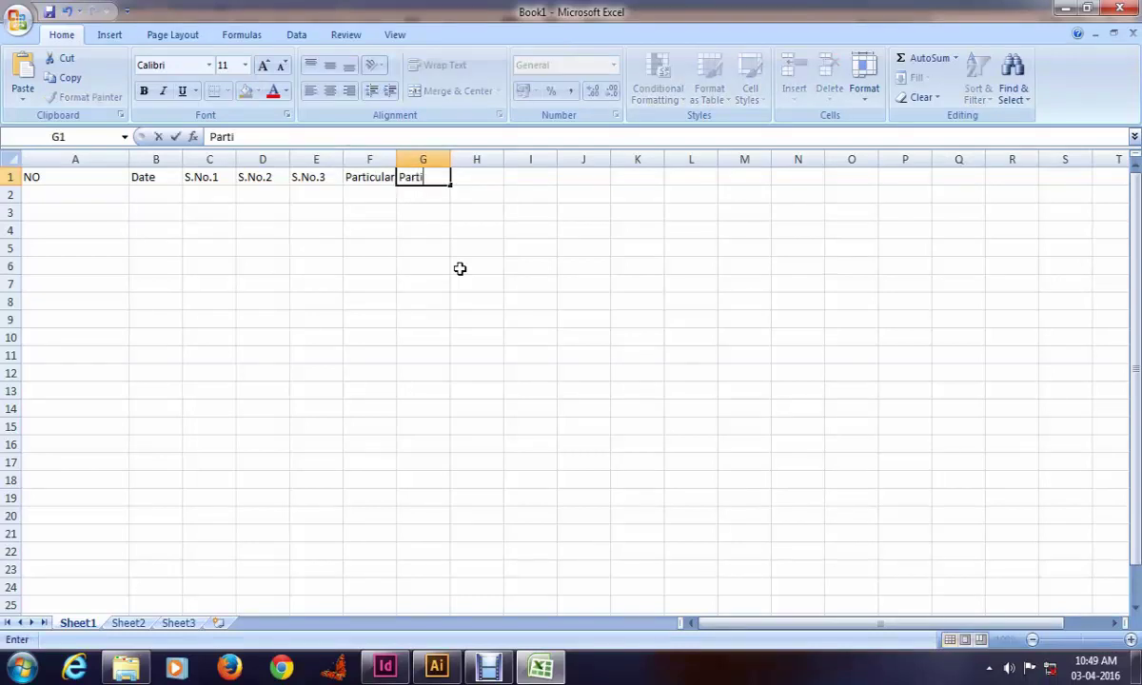
{"action": "type", "text": "i"}
{"action": "key", "text": "Left"}
{"action": "key", "text": "Left"}
{"action": "key", "text": "Left"}
{"action": "key", "text": "Left"}
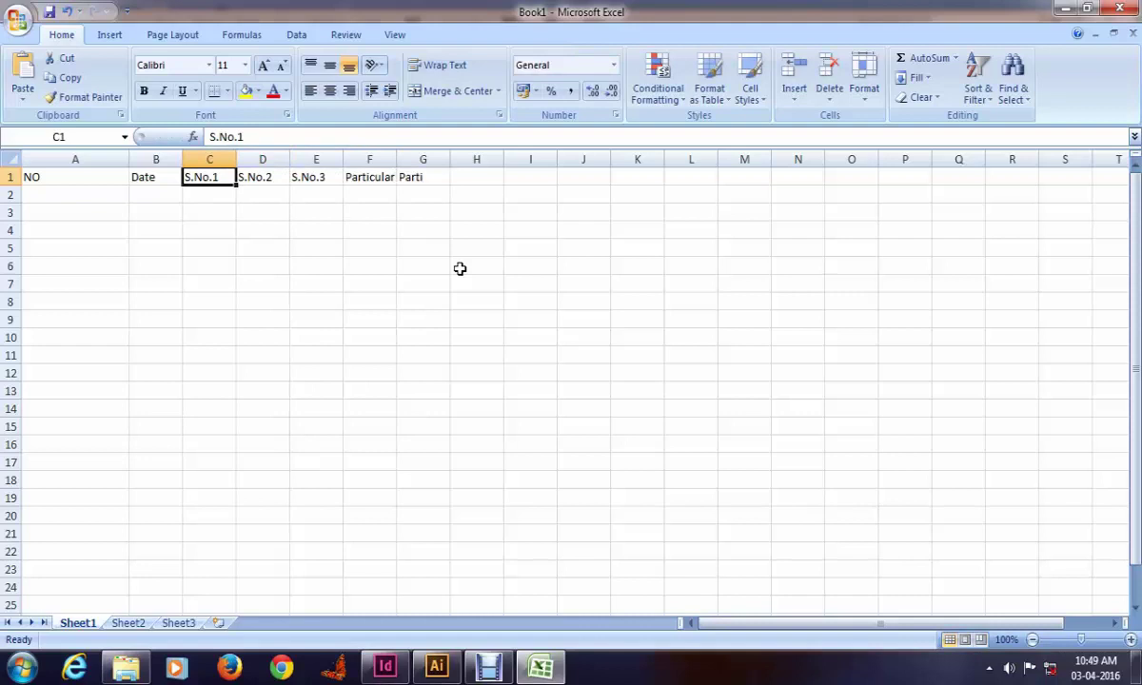
Step: Restore the S.No heading in C1 and enter Particular in D1
{"action": "key", "text": "shift+Right"}
{"action": "key", "text": "shift+Right"}
{"action": "key", "text": "Delete"}
{"action": "type", "text": "1"}
{"action": "key", "text": "Up"}
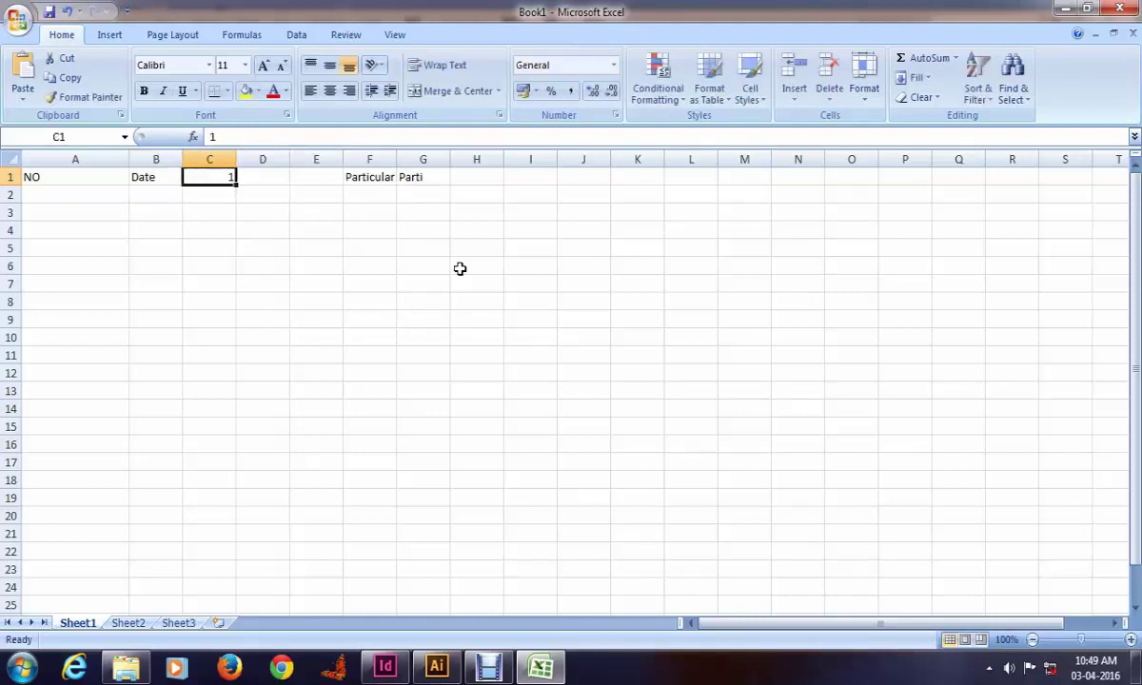
{"action": "key", "text": "Right"}
{"action": "type", "text": "P"}
{"action": "key", "text": "Left"}
{"action": "type", "text": "S"}
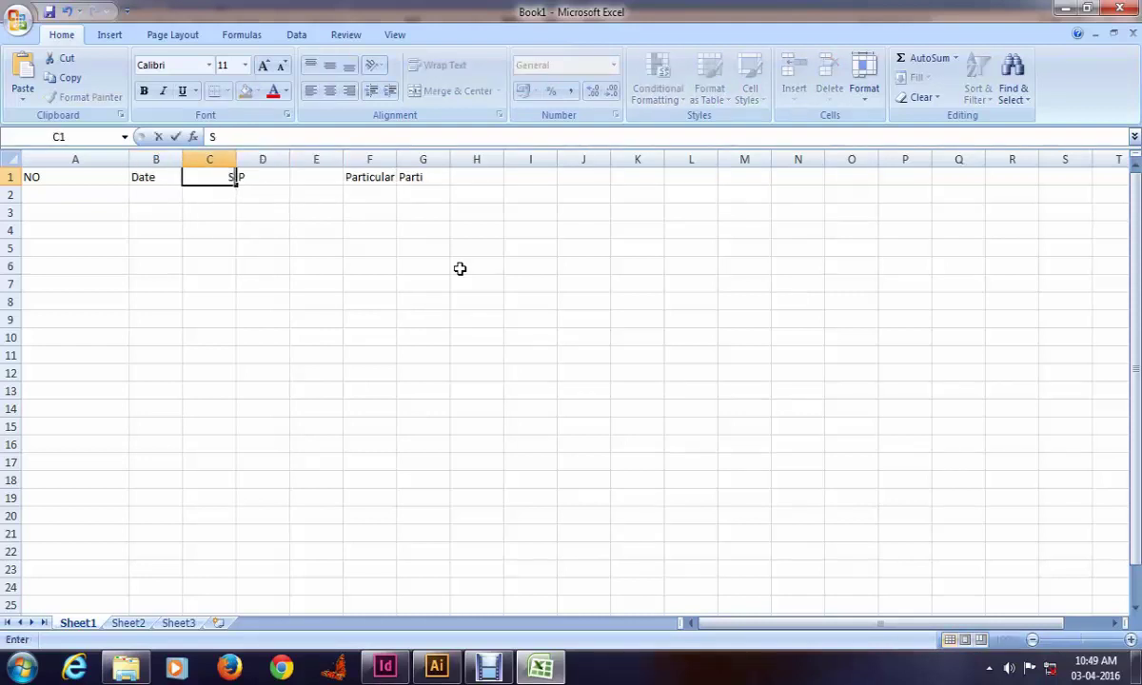
{"action": "type", "text": ".No"}
{"action": "key", "text": "Right"}
{"action": "type", "text": "Particular"}
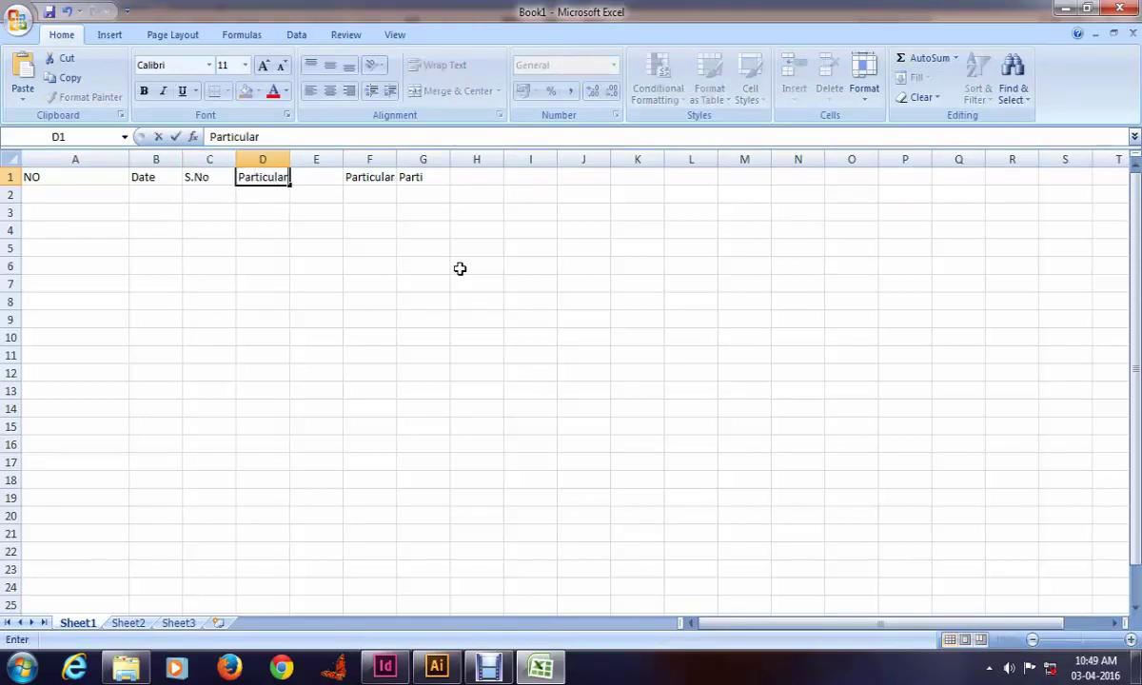
{"action": "key", "text": "Right"}
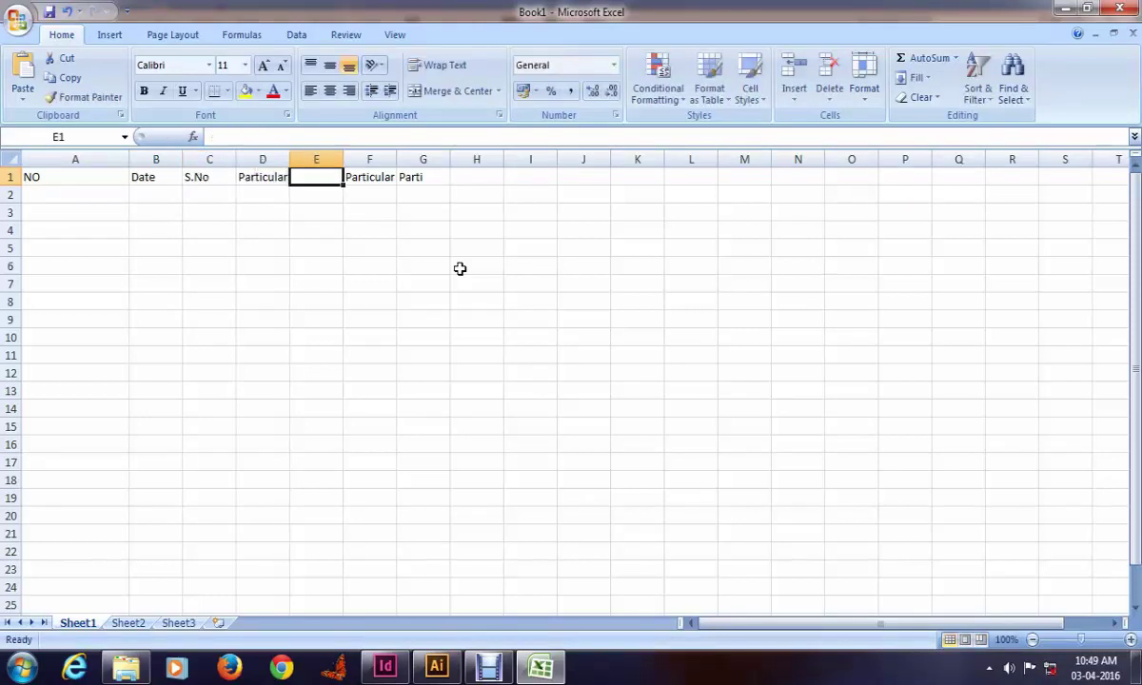
Step: Add the Qty and Rate headings in E1 and F1, checking the InDesign template
{"action": "key", "text": "alt+Tab"}
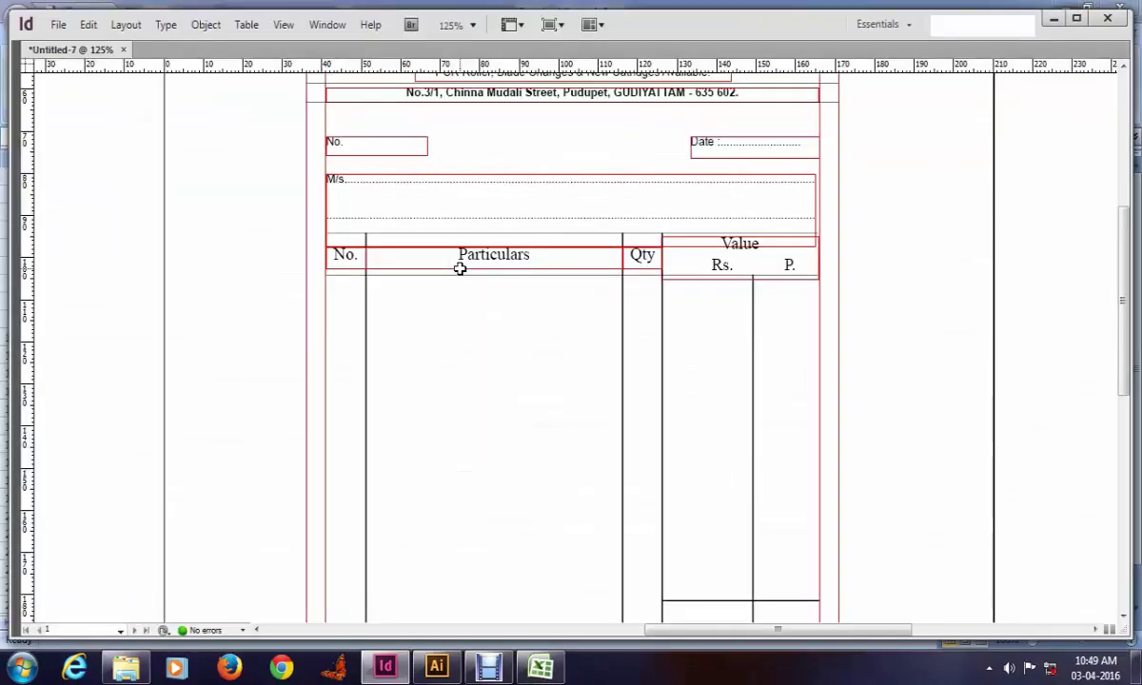
{"action": "key", "text": "alt+Tab"}
{"action": "type", "text": "Qty"}
{"action": "key", "text": "Right"}
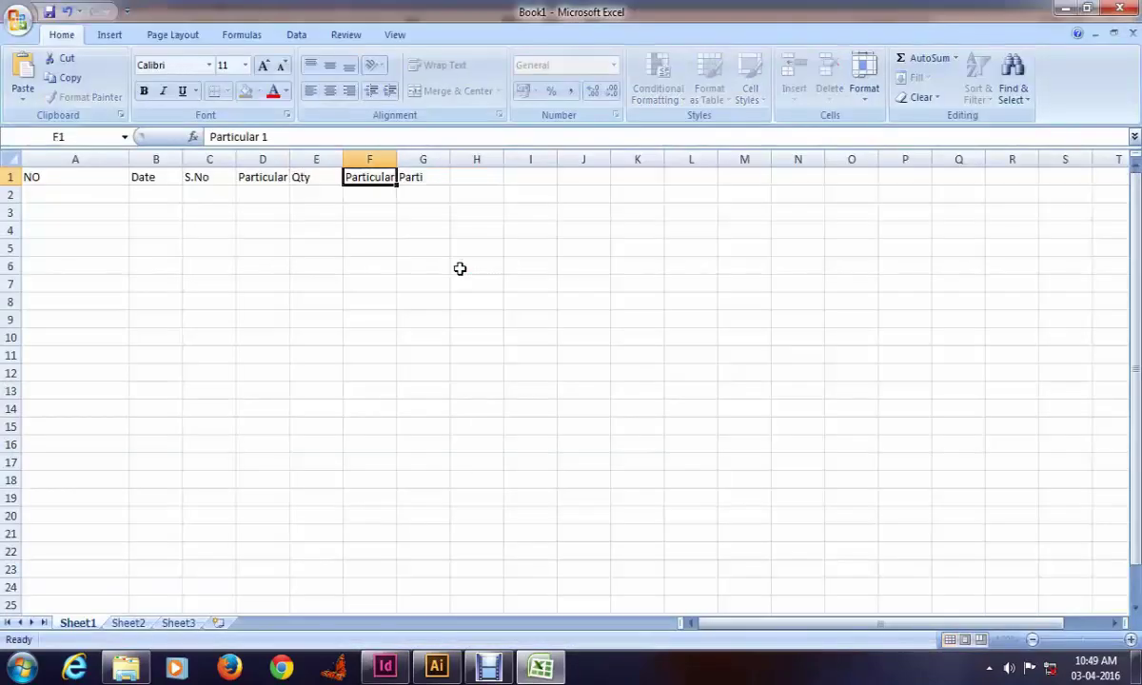
{"action": "type", "text": "Rate"}
{"action": "key", "text": "Right"}
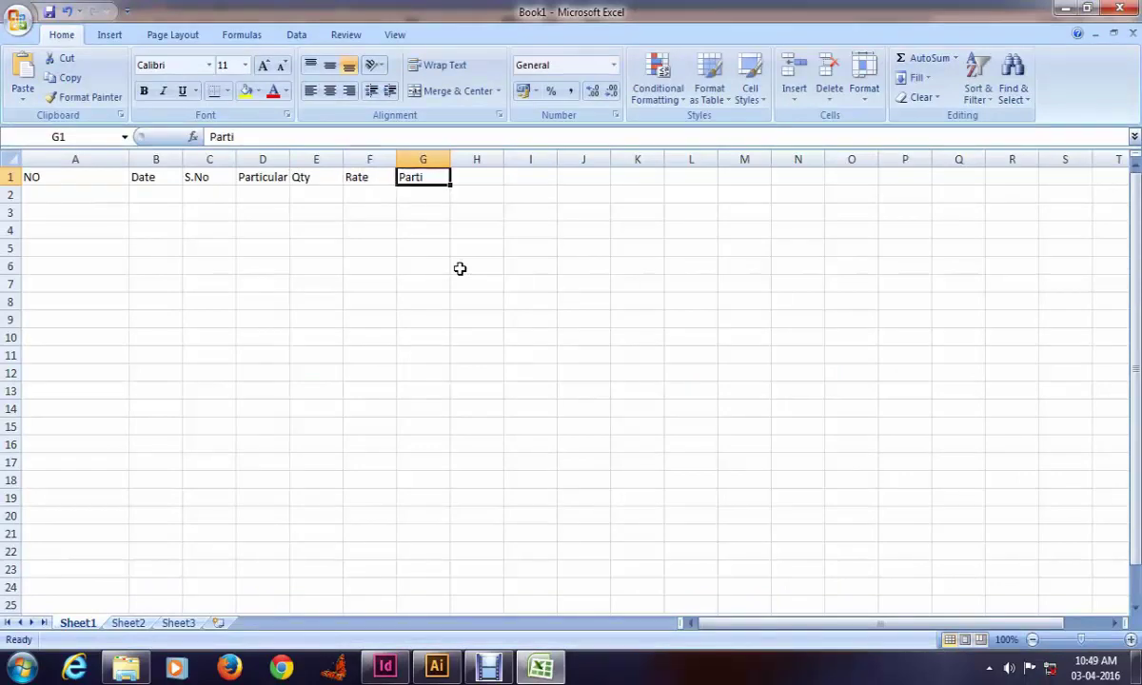
Step: Replace the leftover text in G1 with the total heading Tatal, then return to A2
{"action": "key", "text": "alt+Tab"}
{"action": "key", "text": "alt+Tab"}
{"action": "key", "text": "alt+Tab"}
{"action": "key", "text": "alt+Tab"}
{"action": "key", "text": "alt+Tab"}
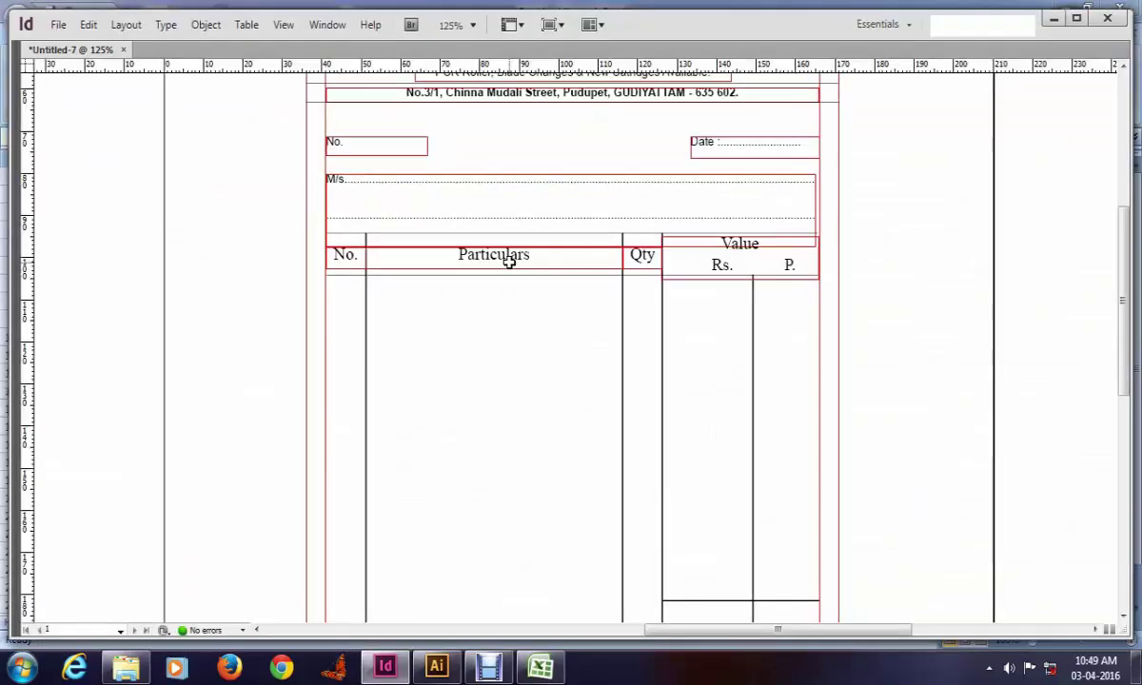
{"action": "key", "text": "alt+Tab"}
{"action": "key", "text": "Delete"}
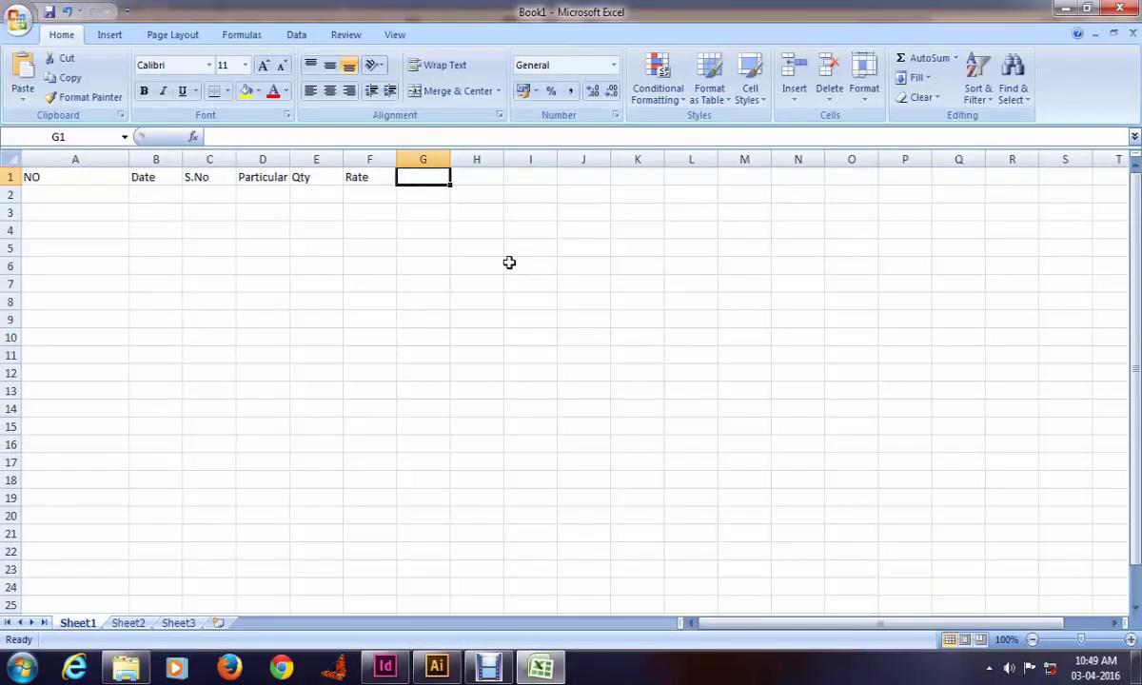
{"action": "type", "text": "Tatal"}
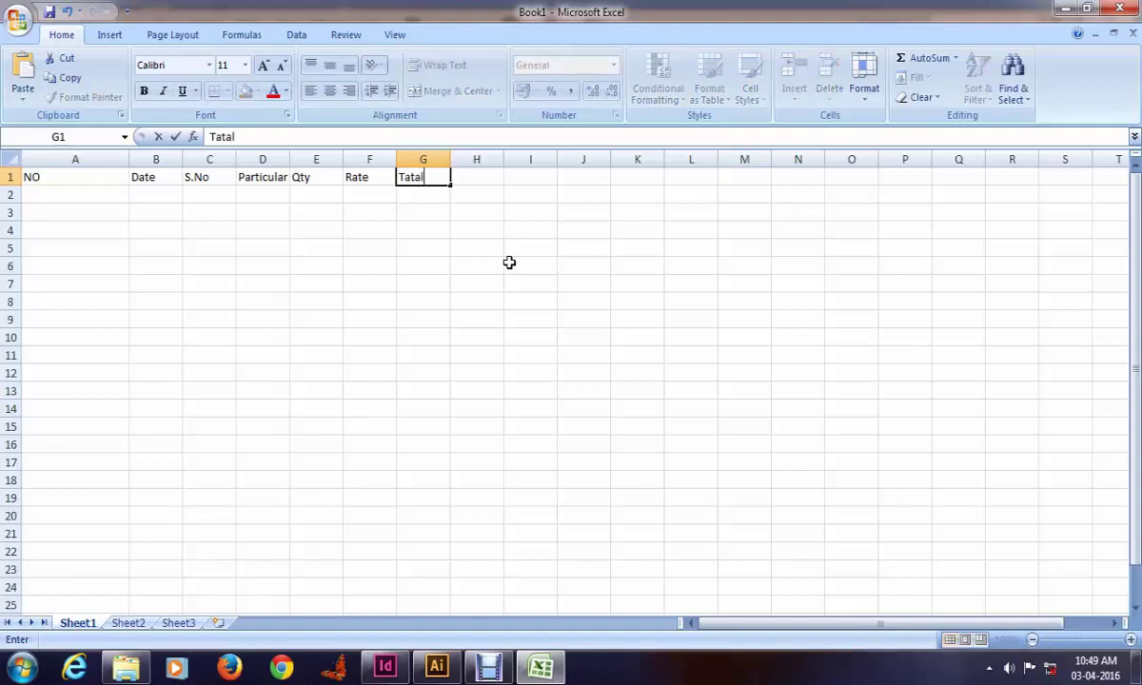
{"action": "key", "text": "Return"}
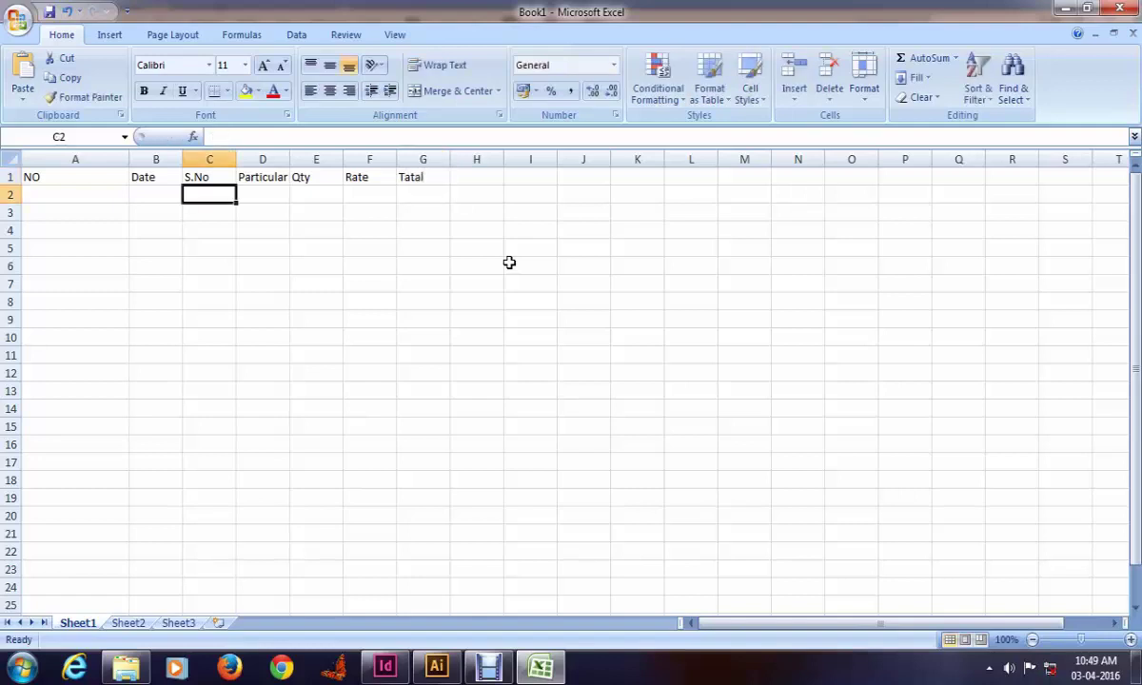
{"action": "key", "text": "Up"}
{"action": "key", "text": "Right"}
{"action": "key", "text": "Left"}
{"action": "key", "text": "Left"}
{"action": "key", "text": "Left"}
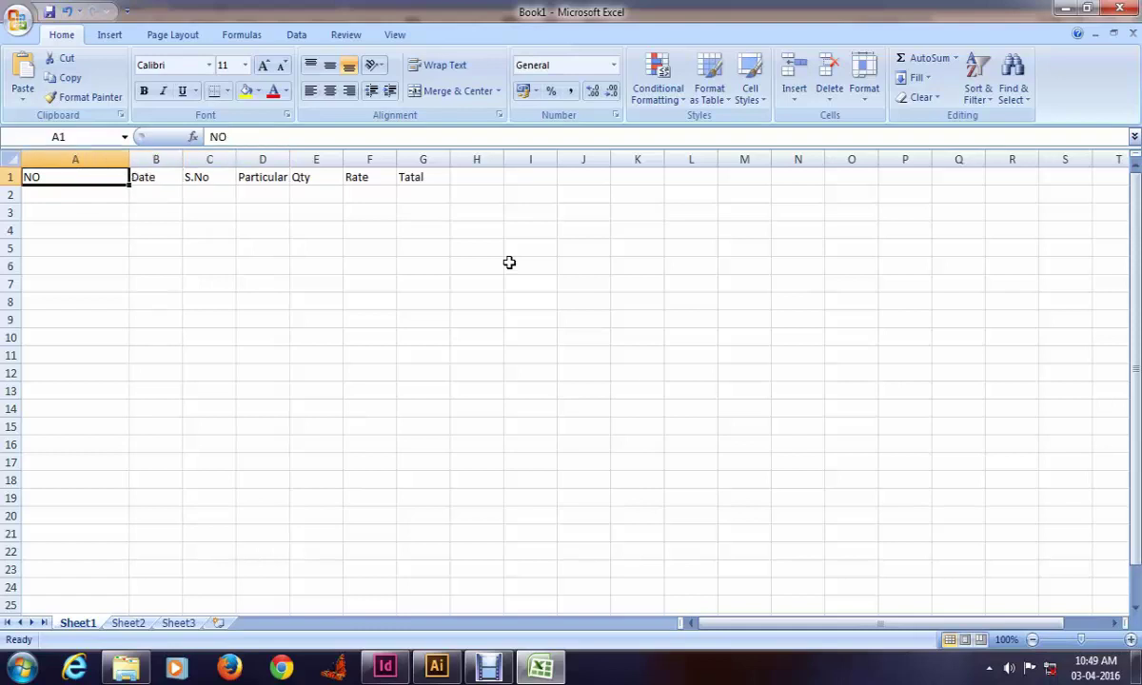
{"action": "key", "text": "Down"}
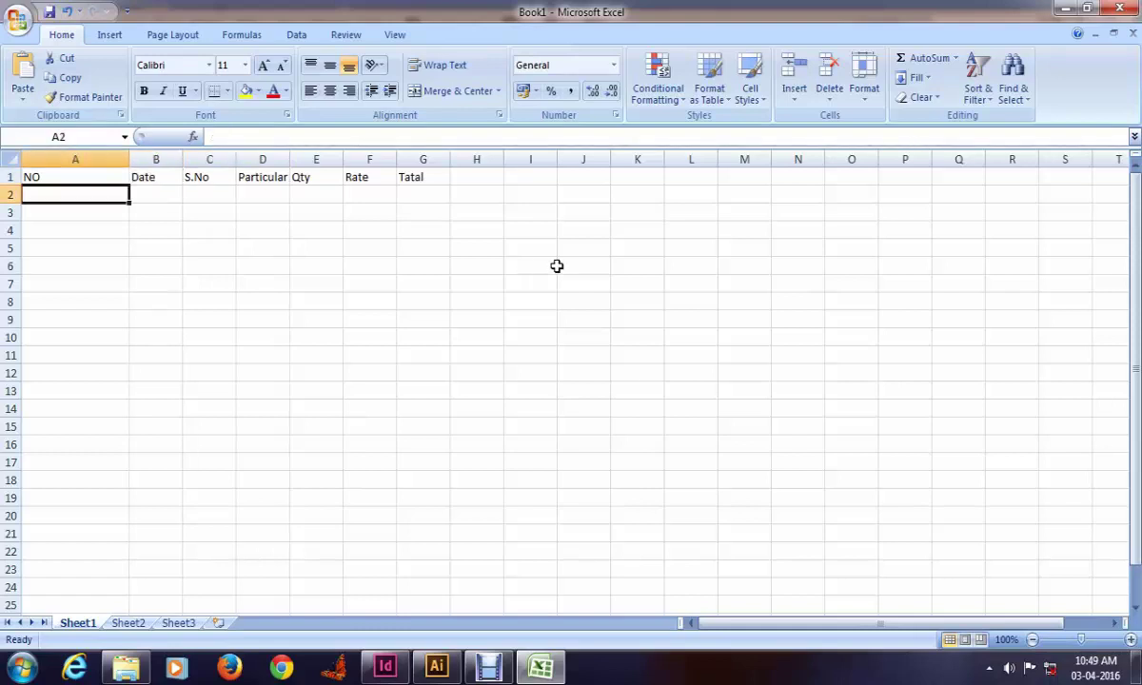
Step: Narrow column A and enter row 2: 1, 13-01-2016, 1, Typewriter, 5, 2500
{"action": "left_click_drag", "start_coordinate": [130, 160], "coordinate": [68, 170]}
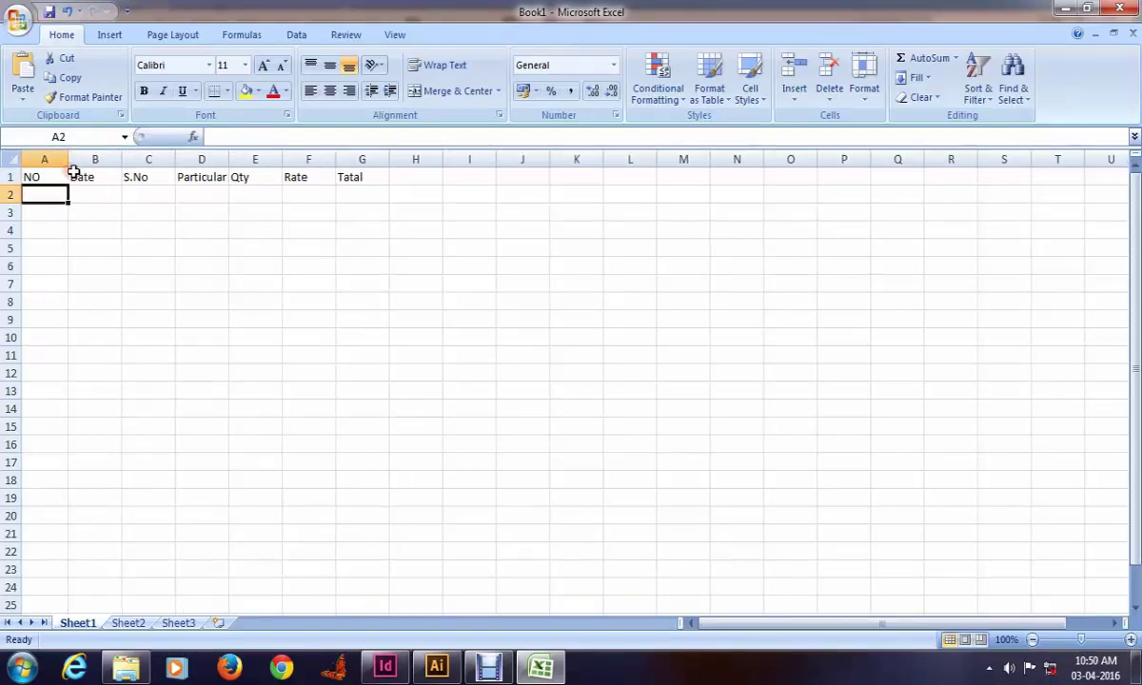
{"action": "type", "text": "1"}
{"action": "key", "text": "Right"}
{"action": "type", "text": "13"}
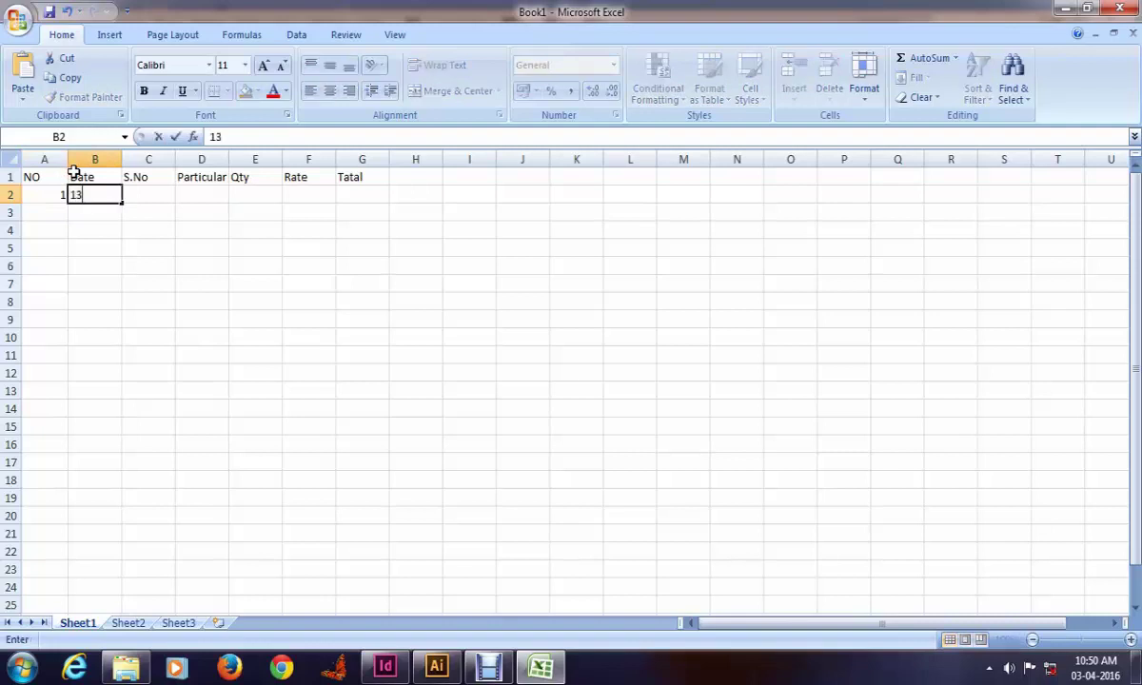
{"action": "type", "text": "-01-2016"}
{"action": "key", "text": "Right"}
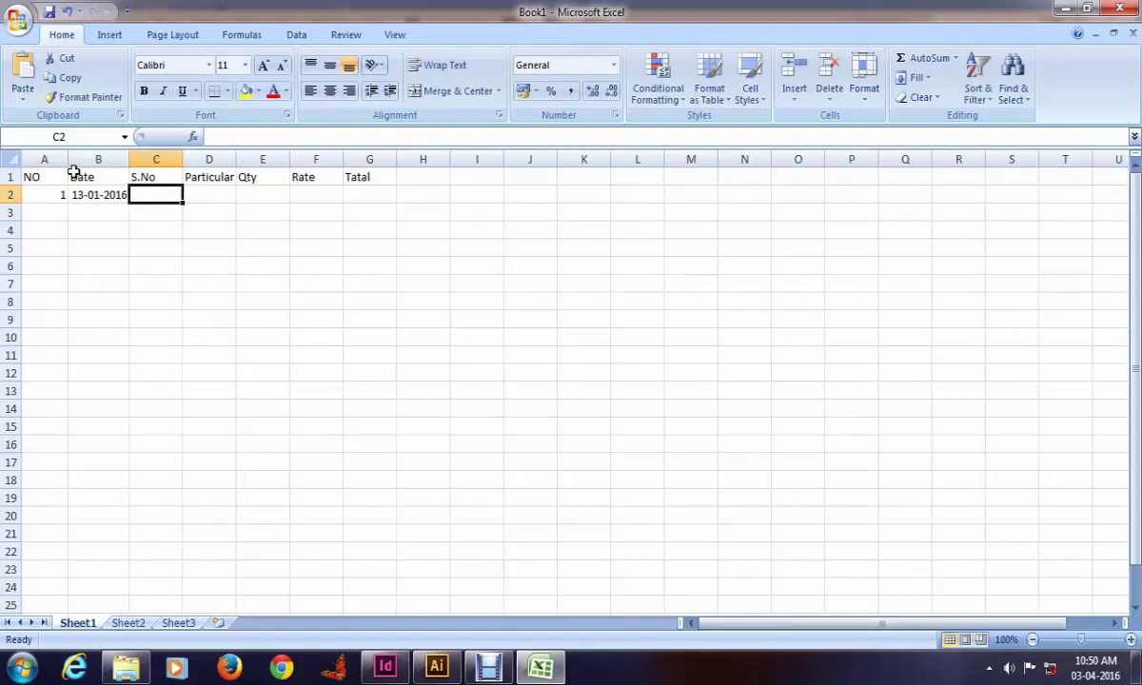
{"action": "type", "text": "1"}
{"action": "key", "text": "Right"}
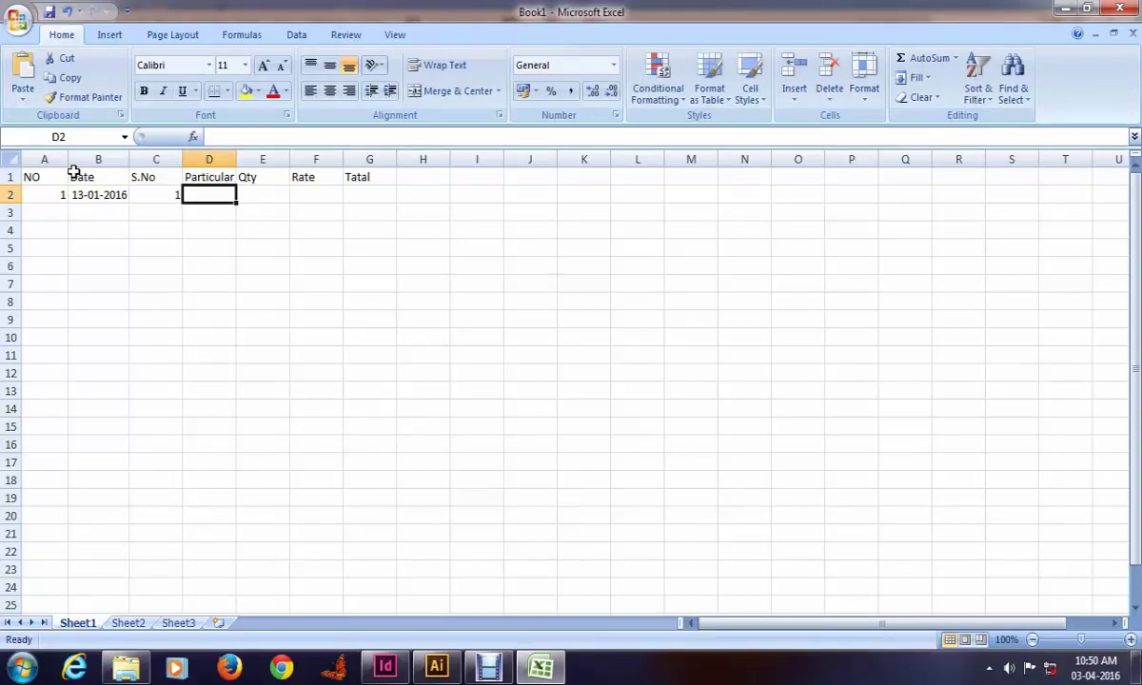
{"action": "type", "text": "Tw"}
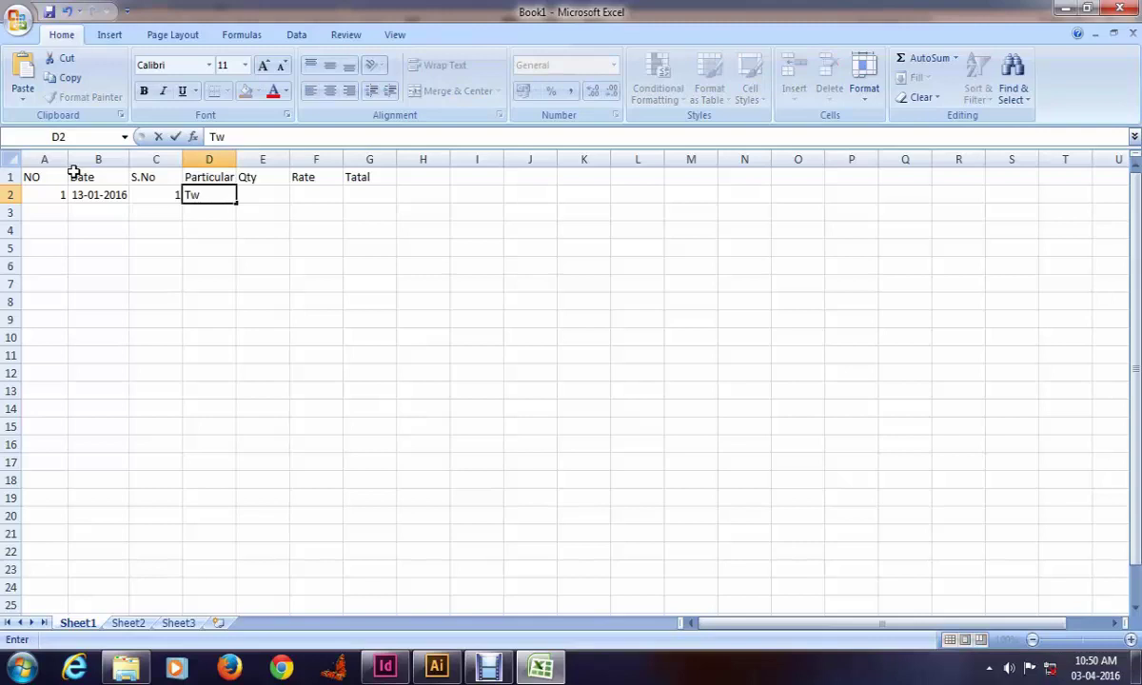
{"action": "type", "text": "pewriter"}
{"action": "key", "text": "Right"}
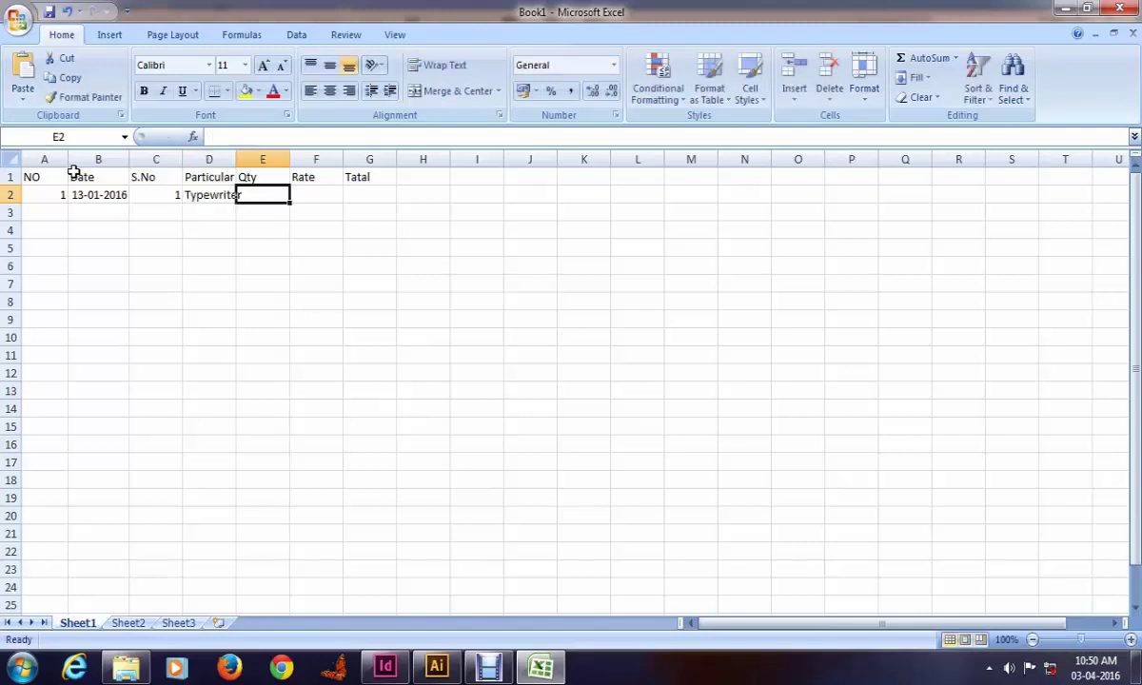
{"action": "type", "text": "5"}
{"action": "key", "text": "Right"}
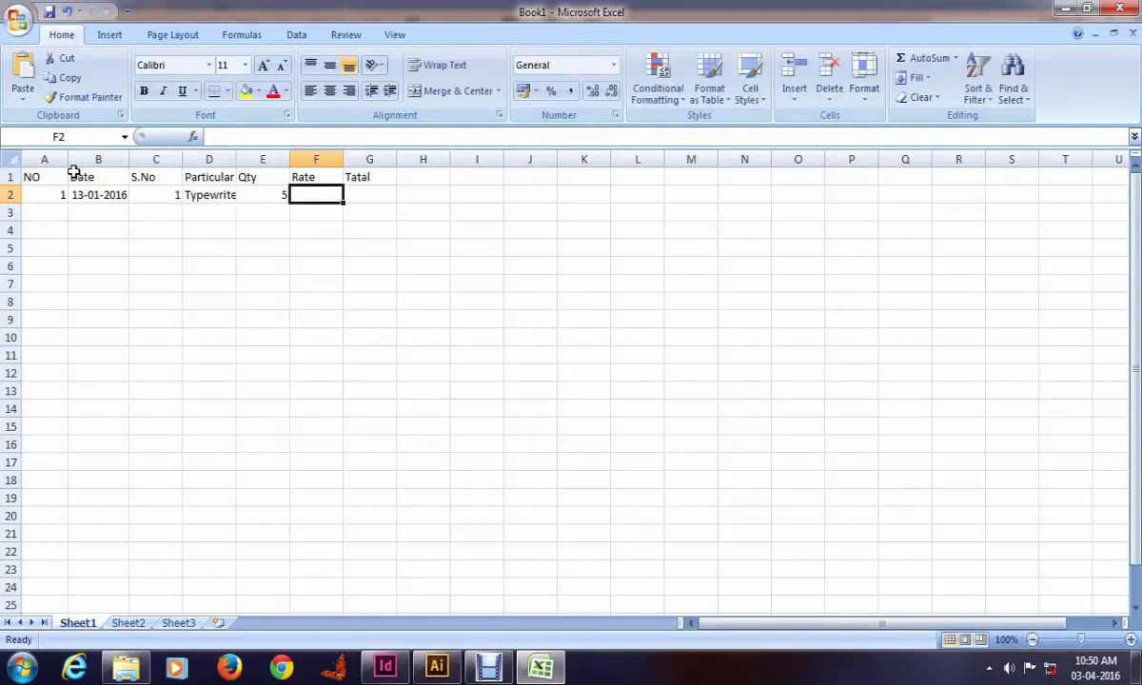
{"action": "type", "text": "2500"}
{"action": "key", "text": "Right"}
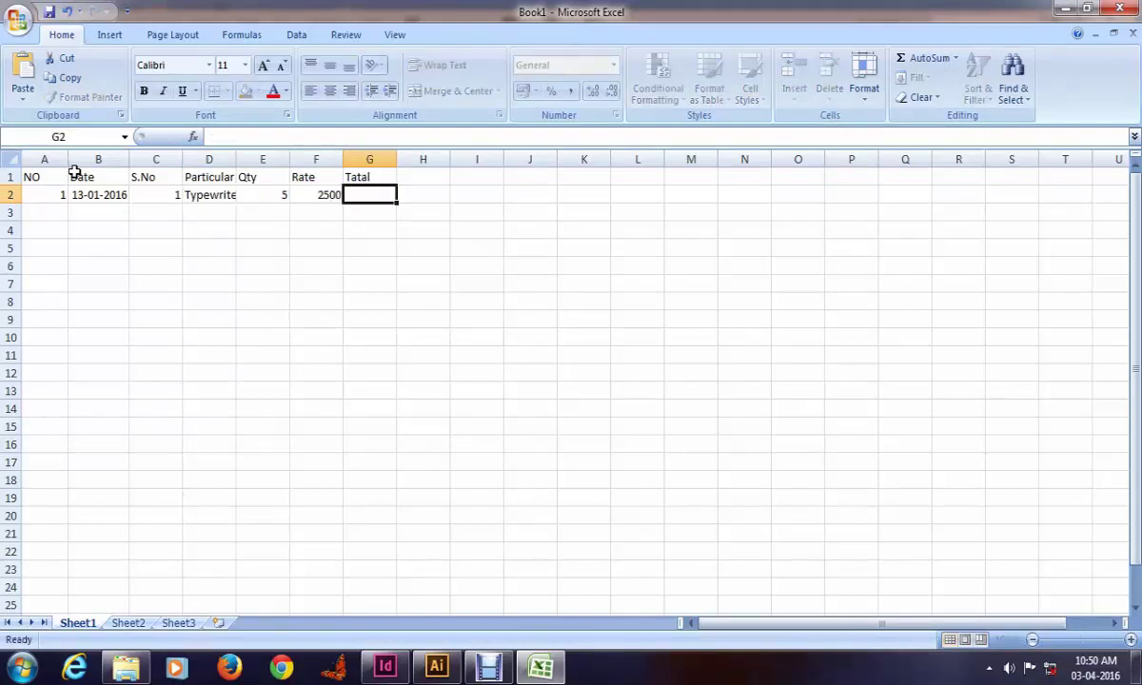
Step: Correct the G1 heading from Tatal to Total
{"action": "key", "text": "Up"}
{"action": "type", "text": "Total"}
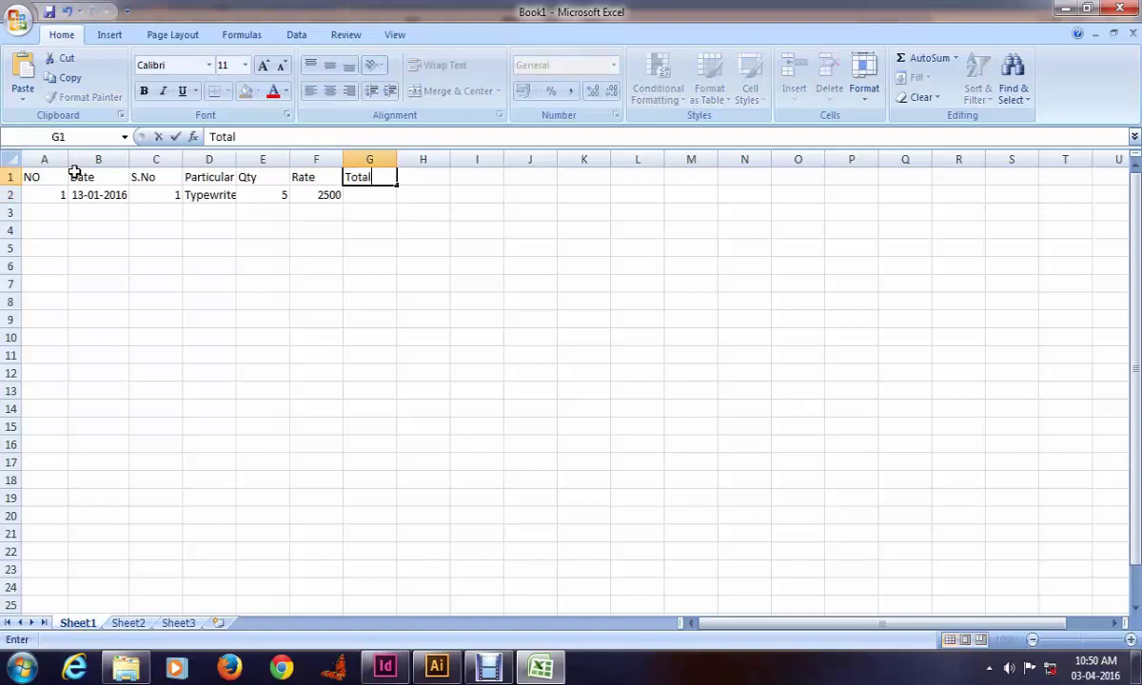
{"action": "key", "text": "Return"}
{"action": "key", "text": "Left"}
{"action": "key", "text": "Right"}
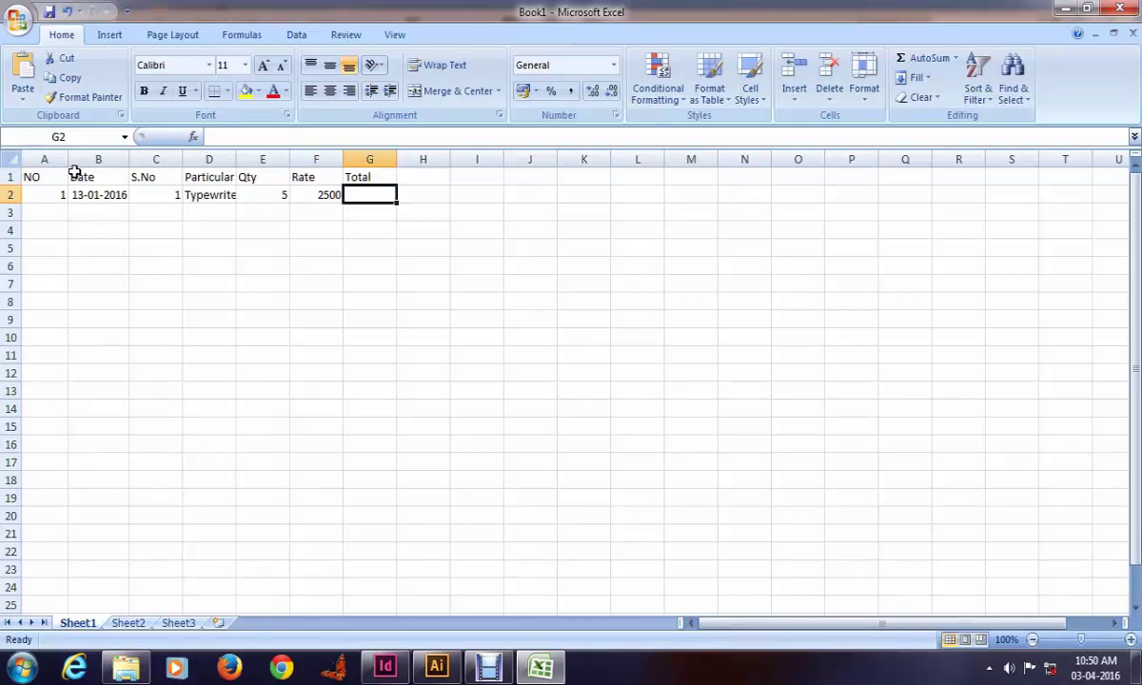
Step: Enter a Rate times Qty formula in G2 so the total reads 12500
{"action": "type", "text": "+"}
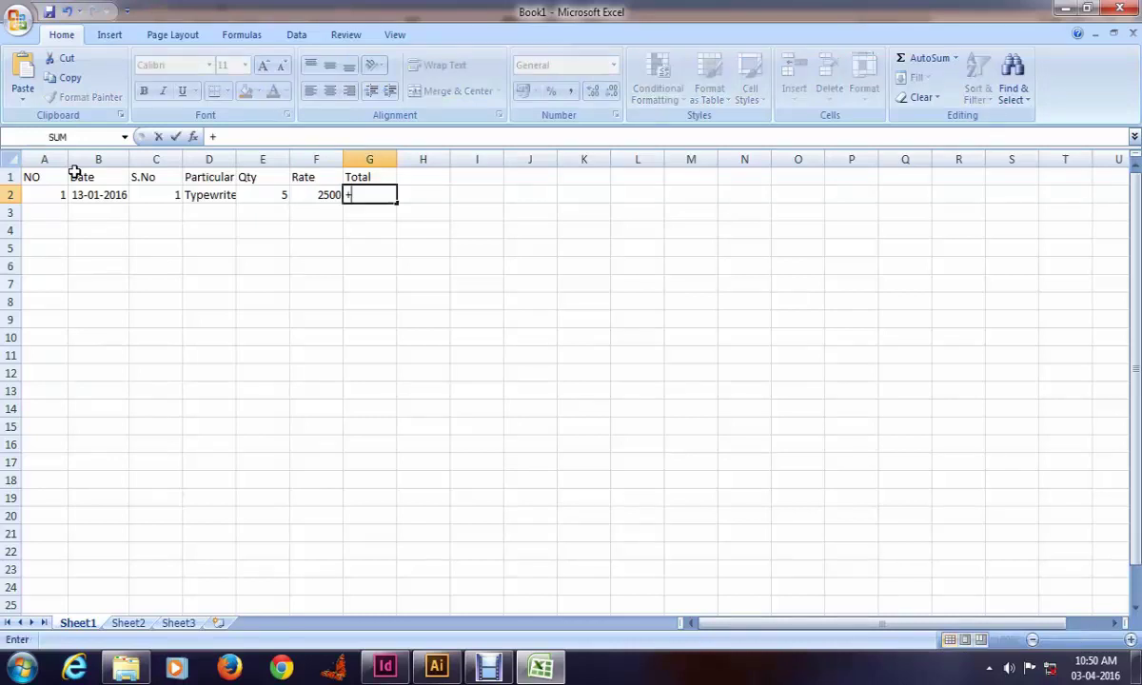
{"action": "left_click", "coordinate": [330, 199]}
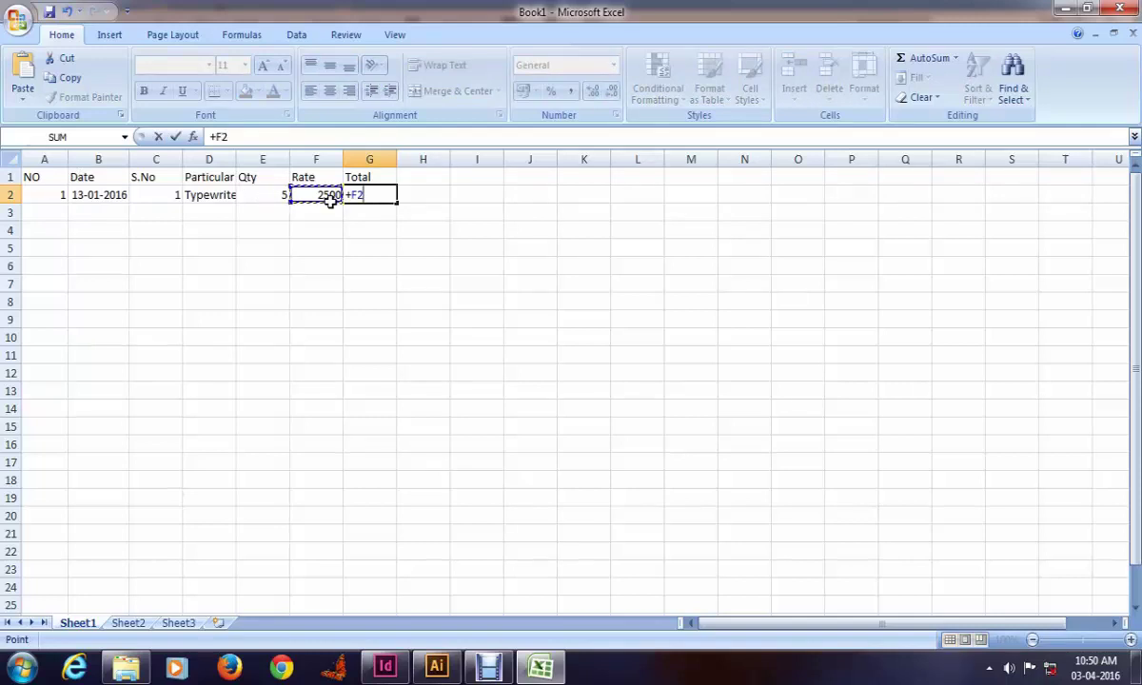
{"action": "type", "text": "*"}
{"action": "left_click", "coordinate": [329, 200]}
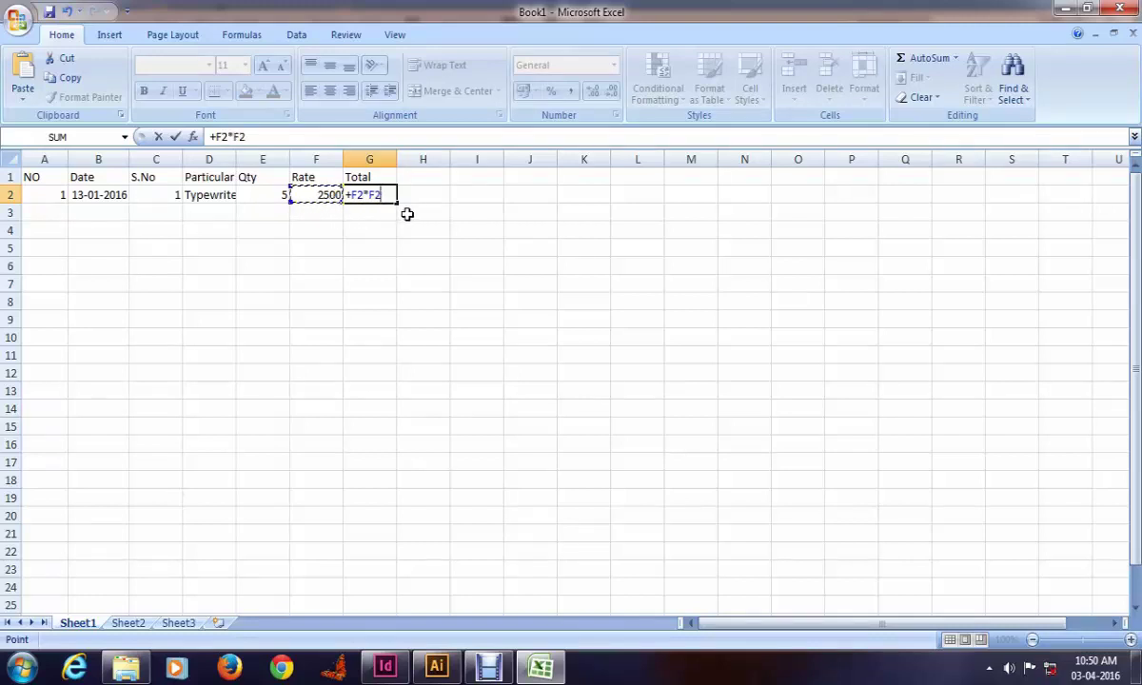
{"action": "key", "text": "BackSpace"}
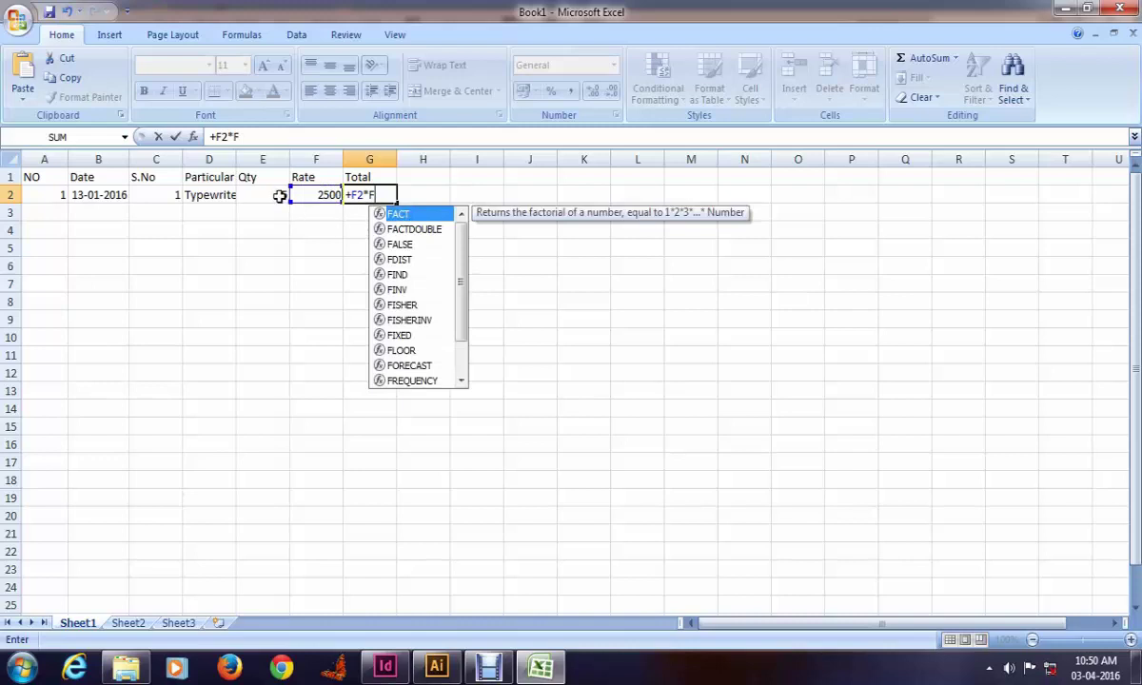
{"action": "left_click", "coordinate": [279, 195]}
{"action": "type", "text": "5"}
{"action": "left_click", "coordinate": [369, 195]}
{"action": "key", "text": "Delete"}
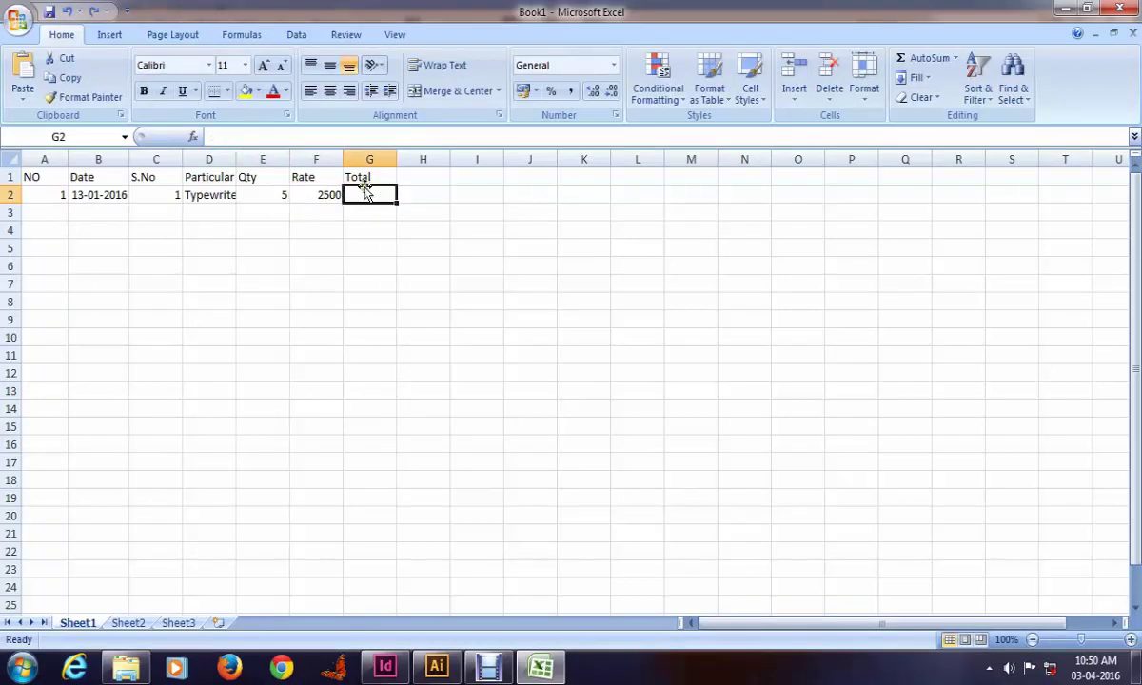
{"action": "type", "text": "+"}
{"action": "left_click", "coordinate": [319, 195]}
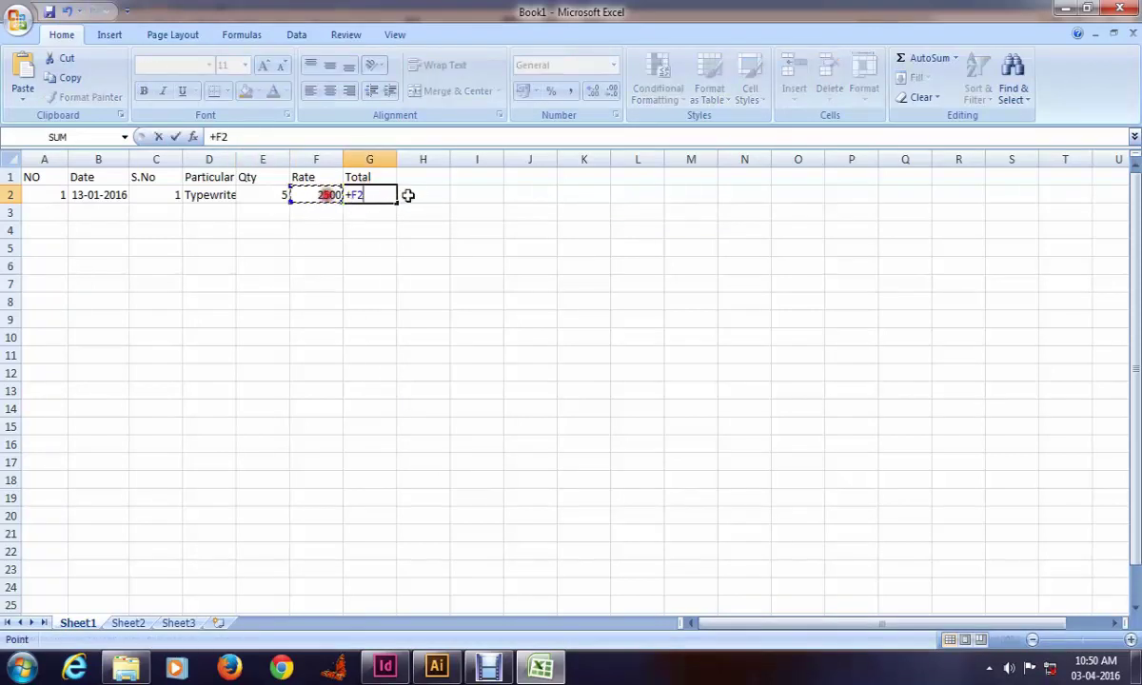
{"action": "type", "text": "*"}
{"action": "left_click", "coordinate": [270, 195]}
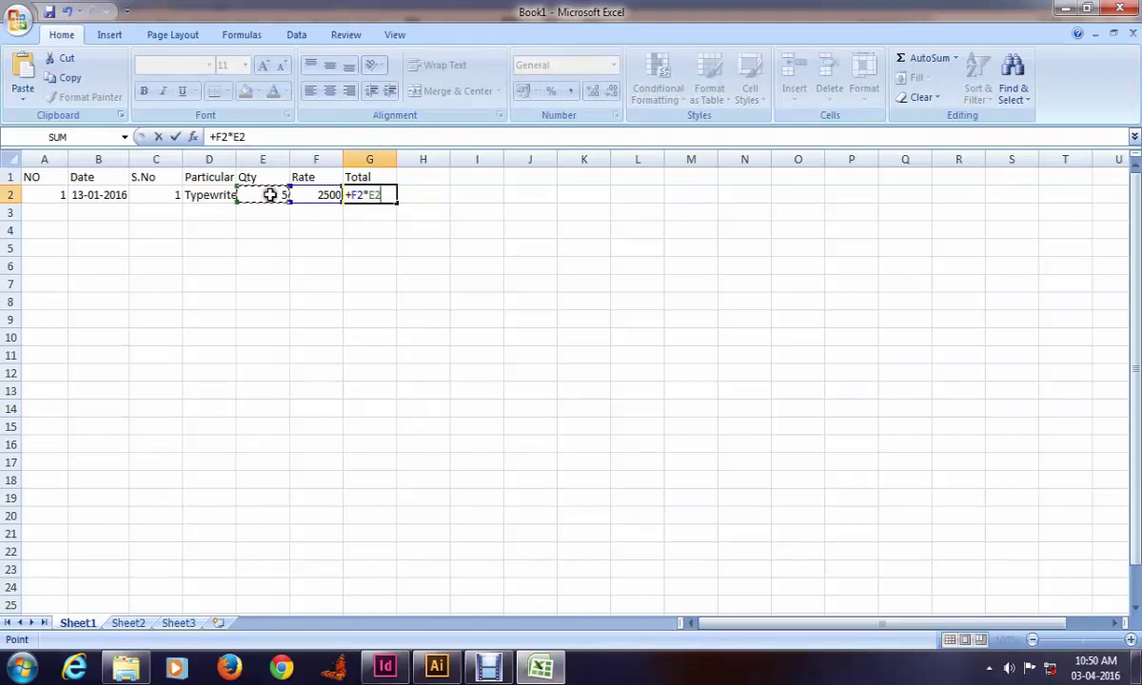
{"action": "key", "text": "Return"}
{"action": "left_click", "coordinate": [433, 197]}
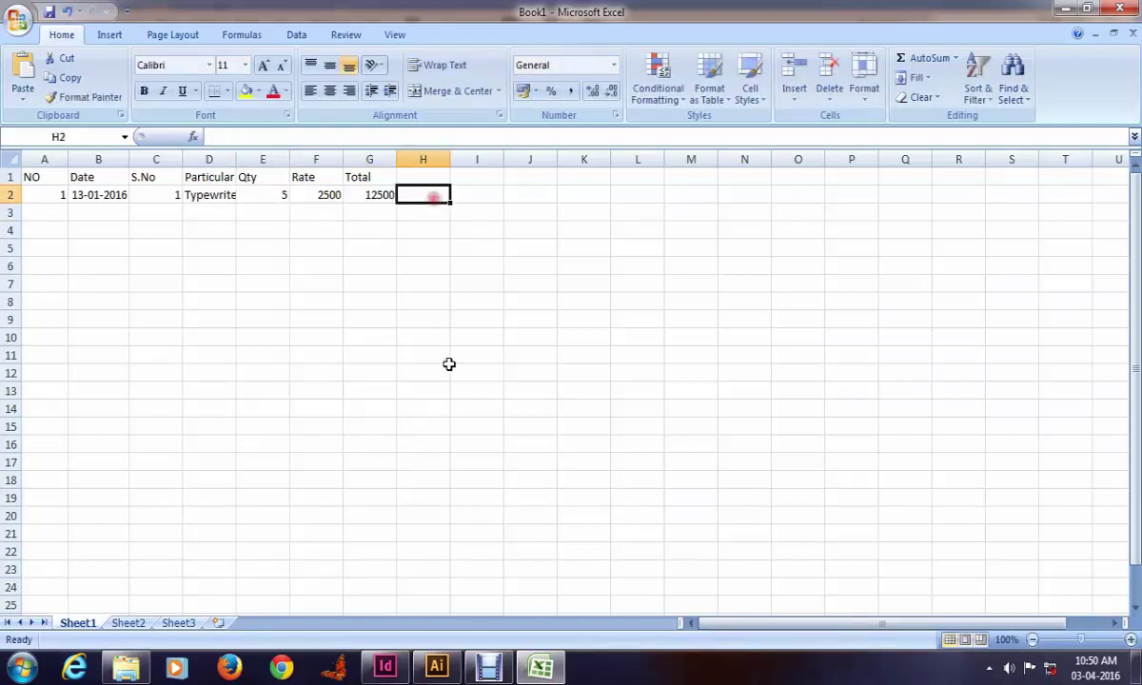
{"action": "left_click", "coordinate": [362, 245]}
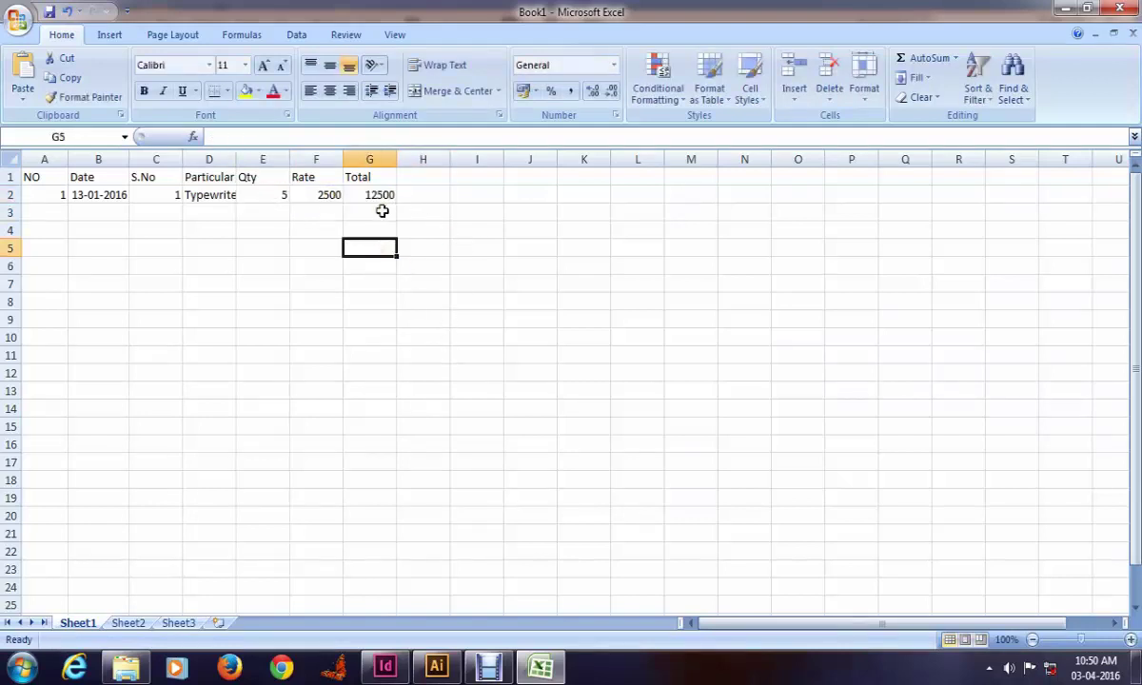
{"action": "key", "text": "ctrl+s"}
Step: Save the workbook to the Desktop as bill
{"action": "scroll", "coordinate": [76, 148], "scroll_direction": "up", "scroll_amount": 3}
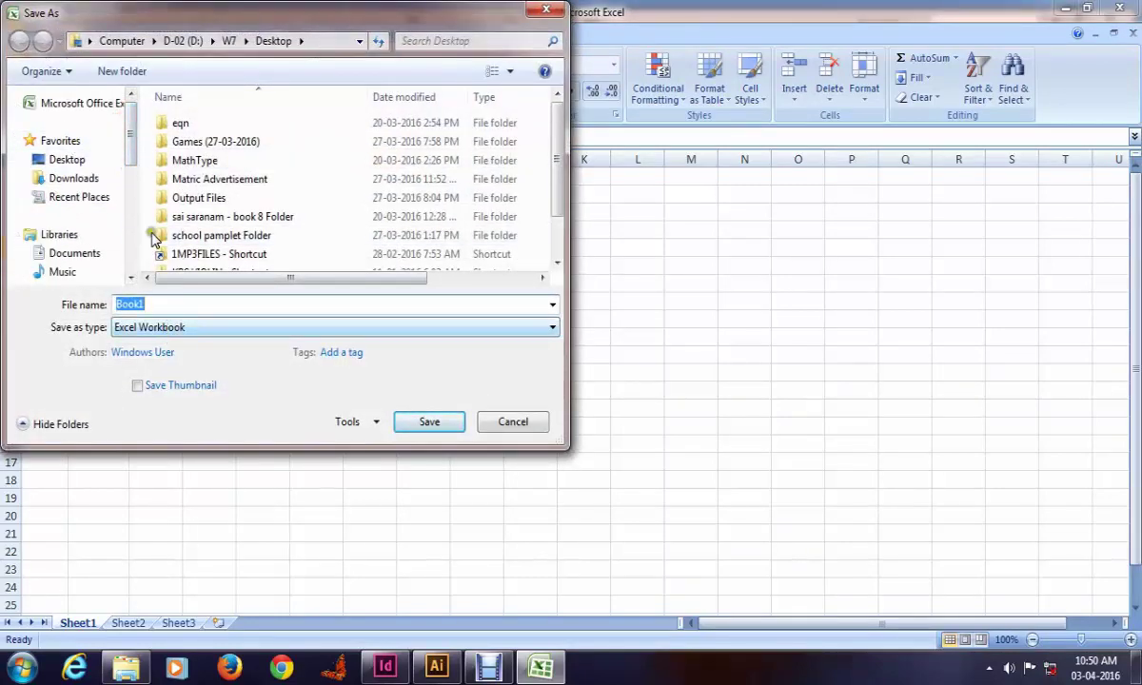
{"action": "left_click", "coordinate": [68, 159]}
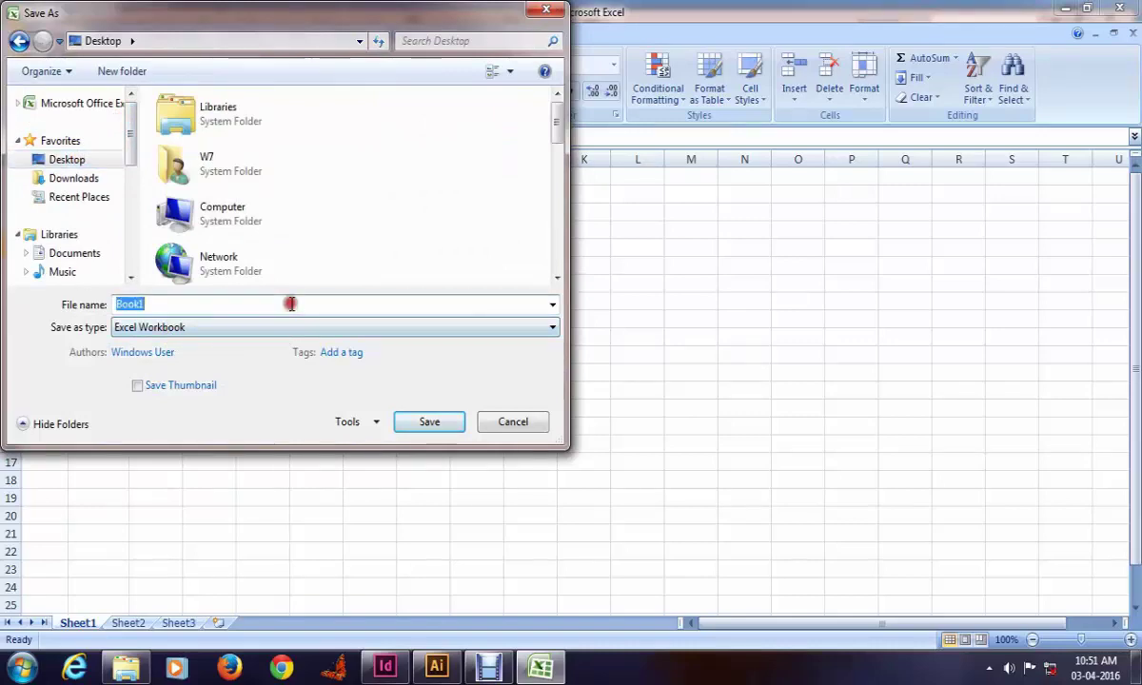
{"action": "type", "text": "bill"}
{"action": "key", "text": "Return"}
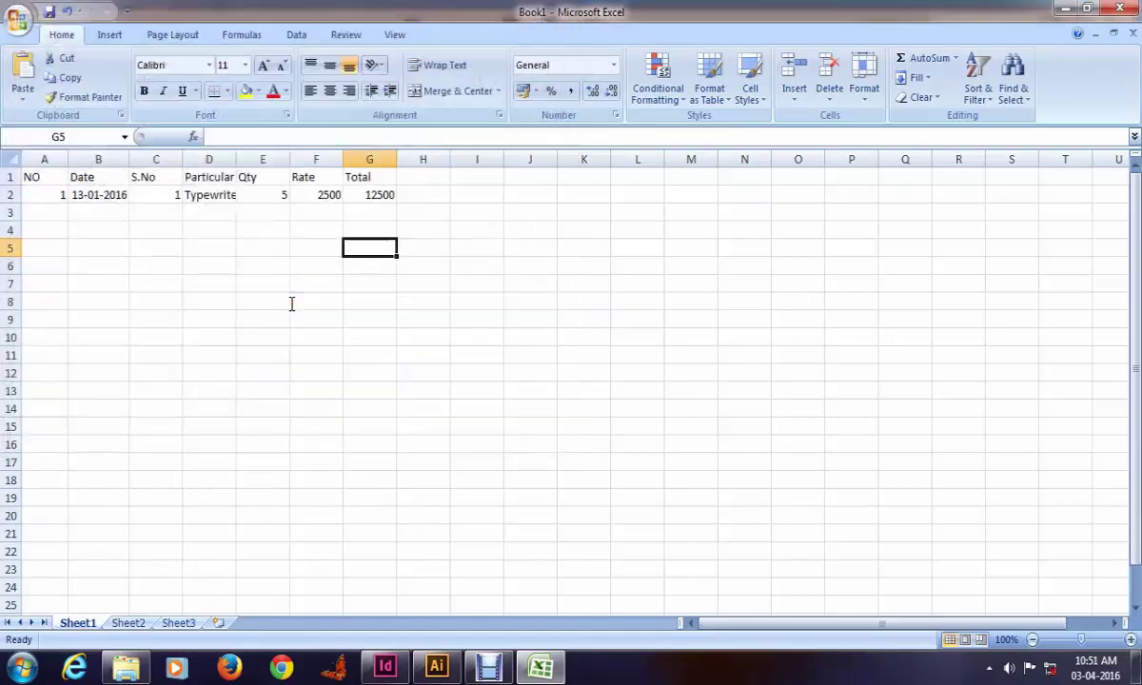
{"action": "left_click", "coordinate": [21, 19]}
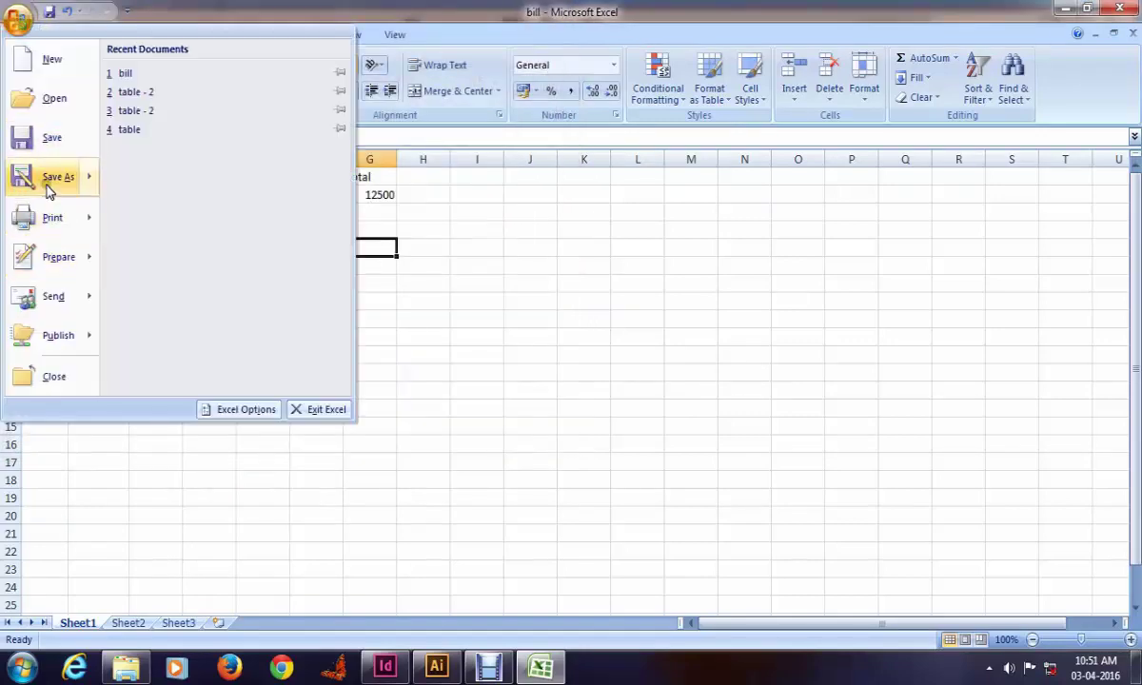
{"action": "left_click", "coordinate": [54, 185]}
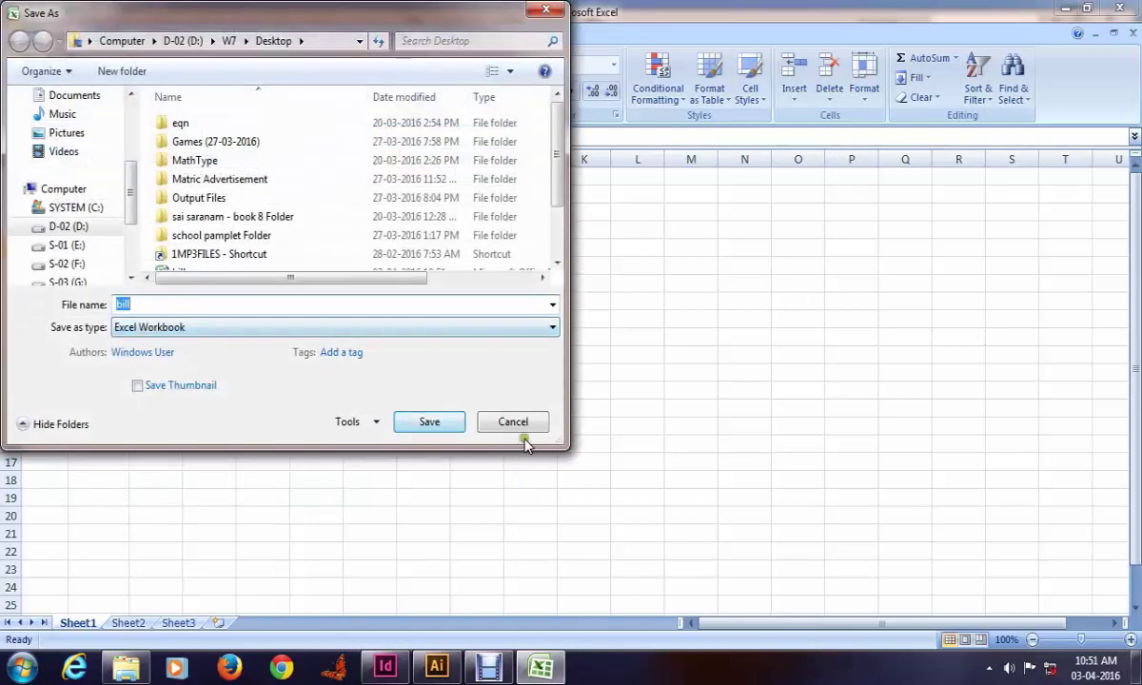
{"action": "left_click", "coordinate": [518, 424]}
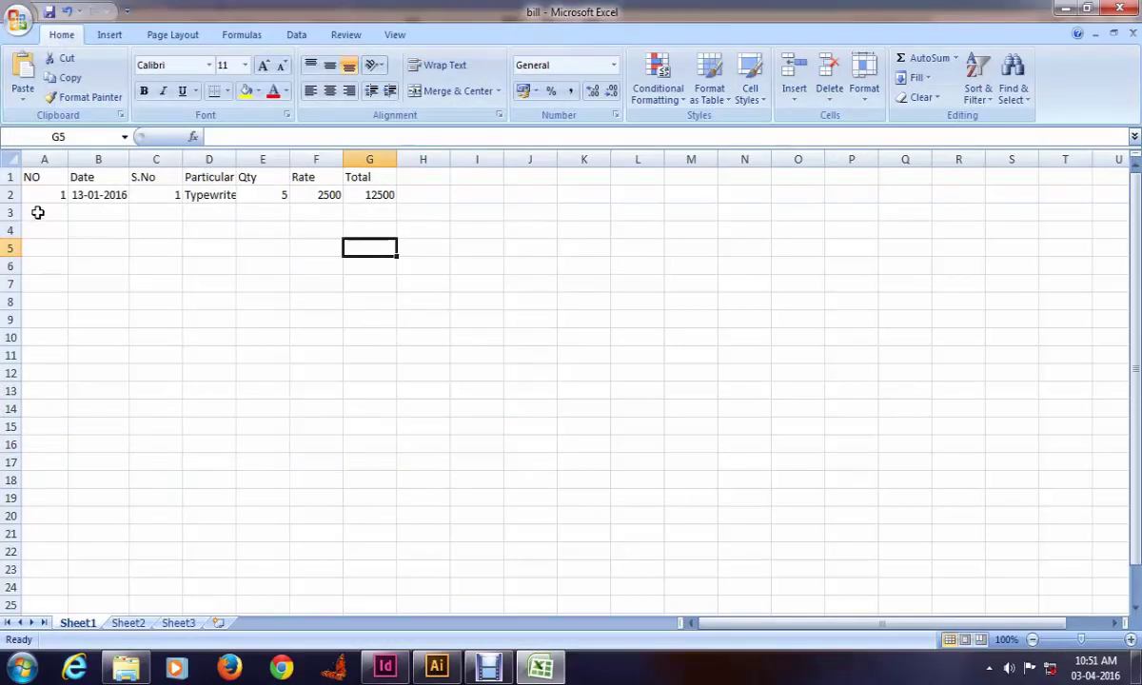
{"action": "left_click", "coordinate": [38, 211]}
{"action": "key", "text": "Up"}
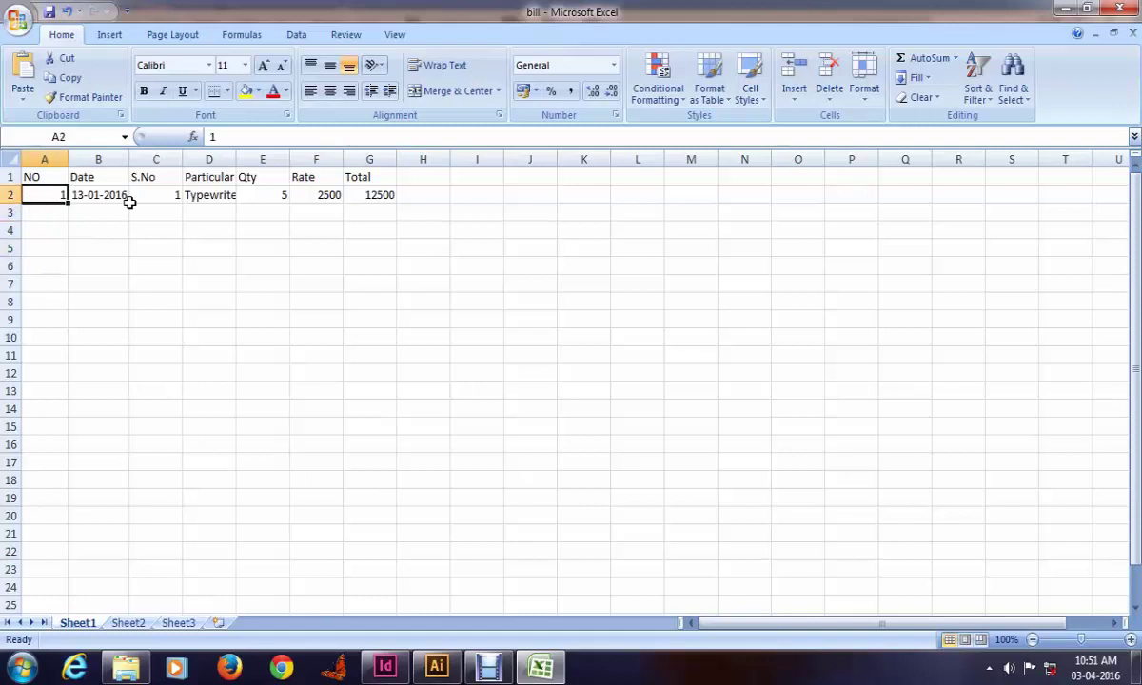
{"action": "key", "text": "Down"}
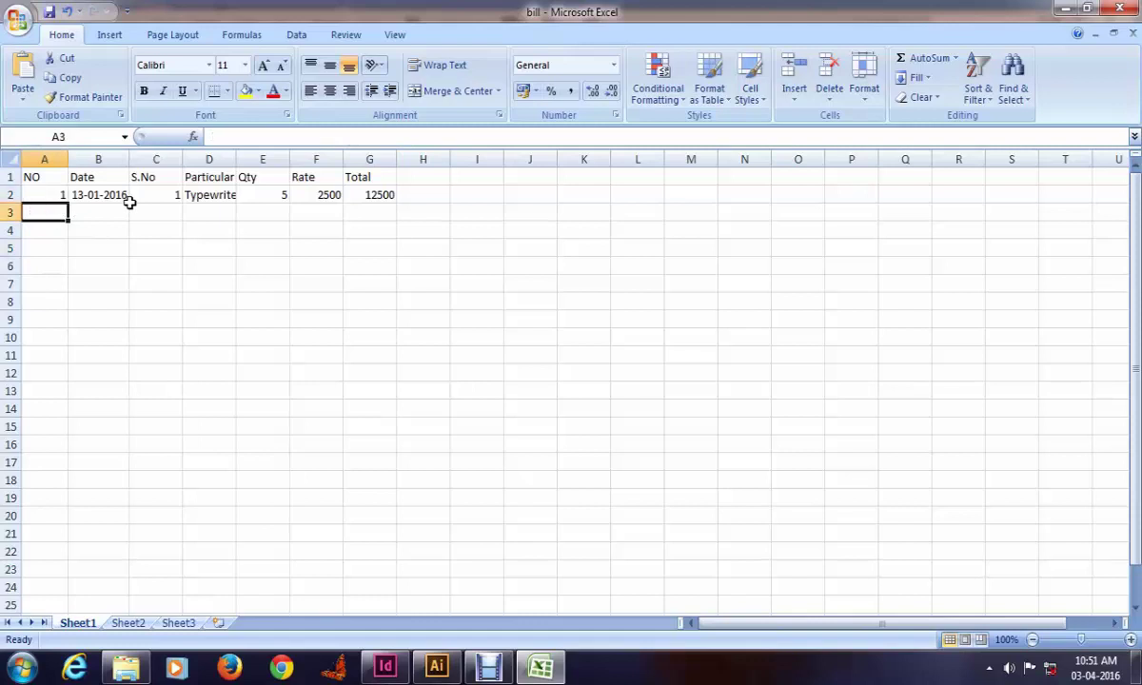
{"action": "key", "text": "Up"}
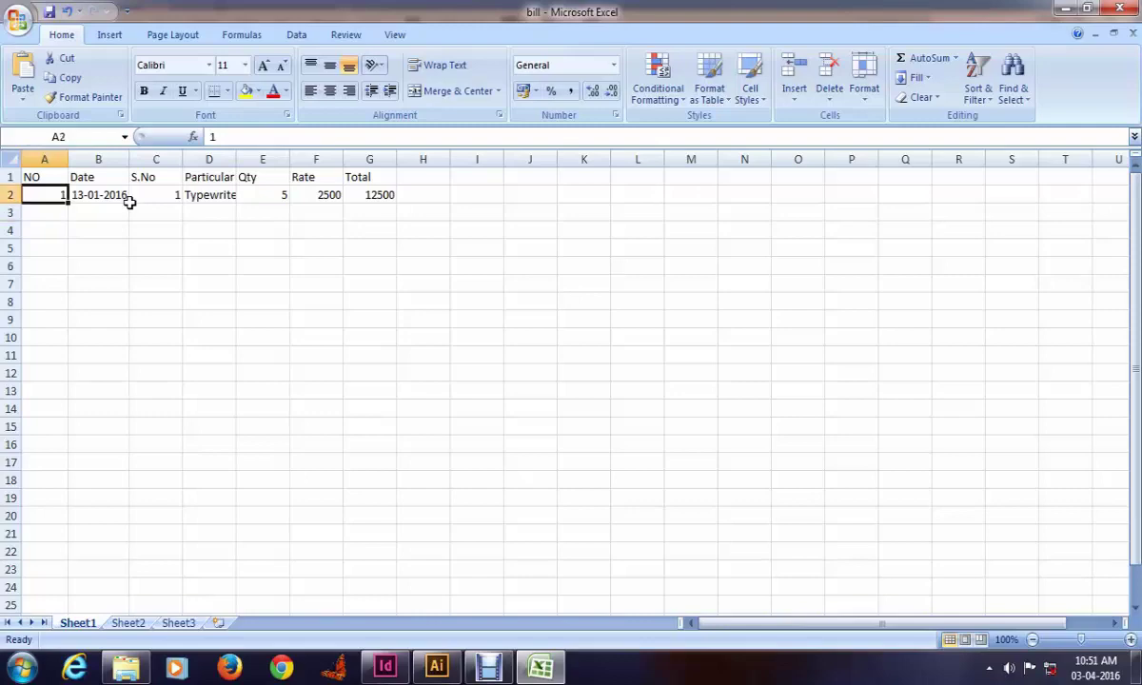
Step: In InDesign, zoom in on the M/s line and delete its dotted leader
{"action": "key", "text": "alt+Tab"}
{"action": "left_click", "coordinate": [411, 194]}
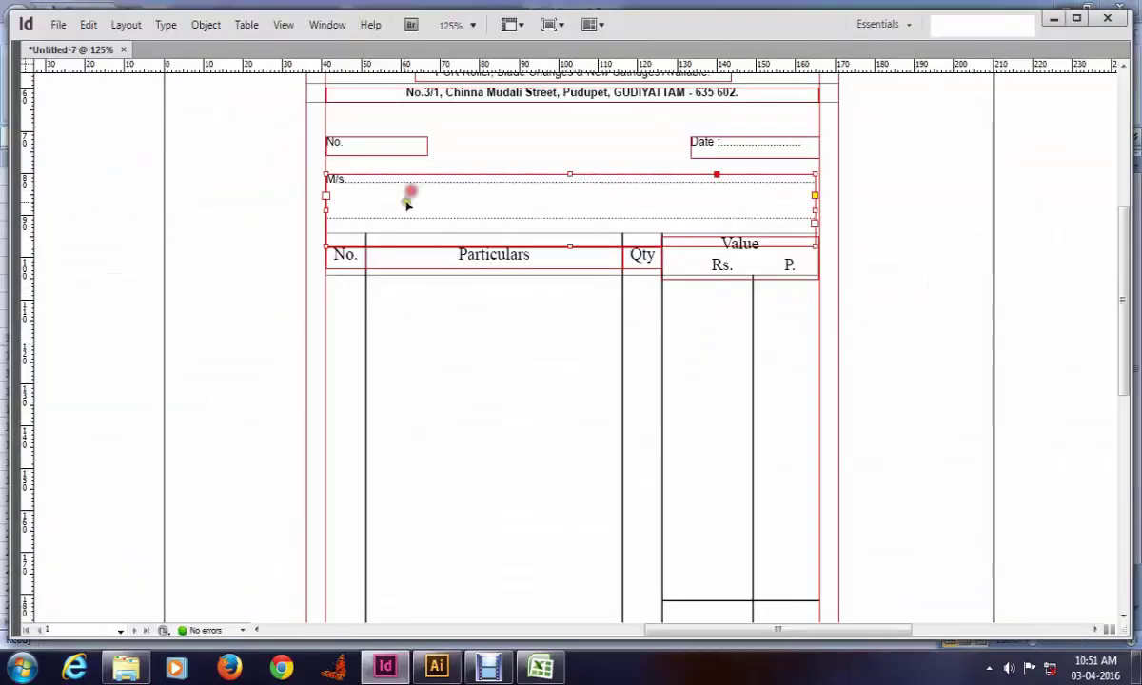
{"action": "key", "text": "z"}
{"action": "left_click_drag", "start_coordinate": [514, 255], "coordinate": [754, 348]}
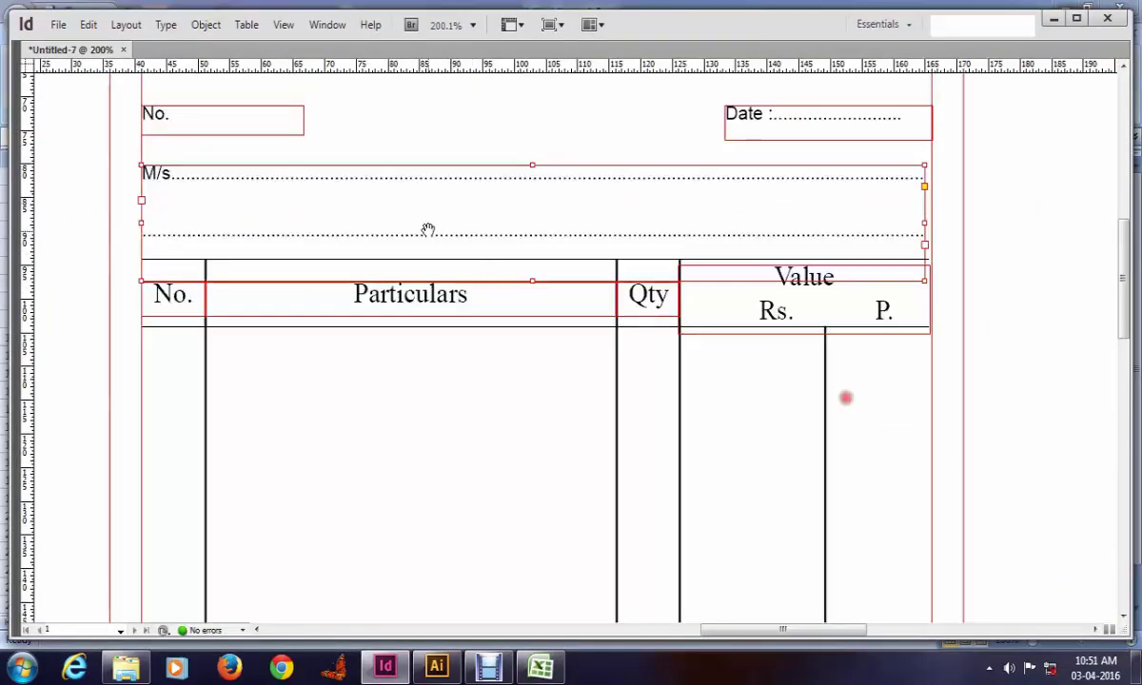
{"action": "scroll", "coordinate": [846, 397], "scroll_direction": "up", "scroll_amount": 1}
{"action": "left_click", "coordinate": [308, 199]}
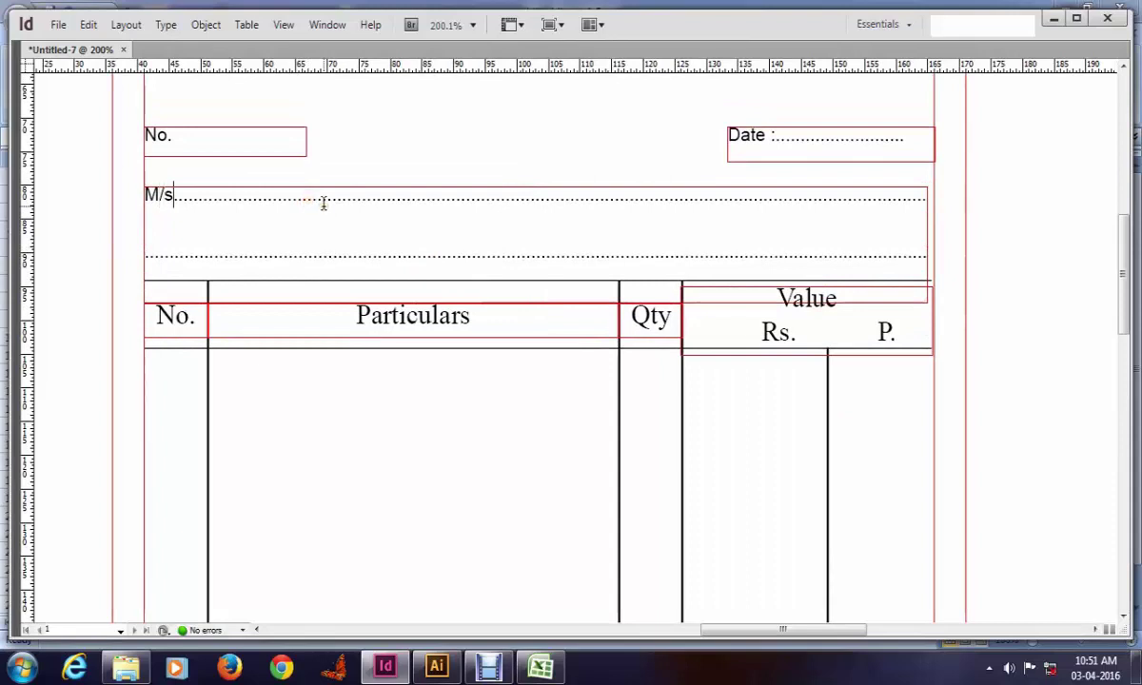
{"action": "key", "text": "shift+End"}
{"action": "key", "text": "BackSpace"}
{"action": "key", "text": "alt+Tab"}
{"action": "left_click", "coordinate": [153, 282]}
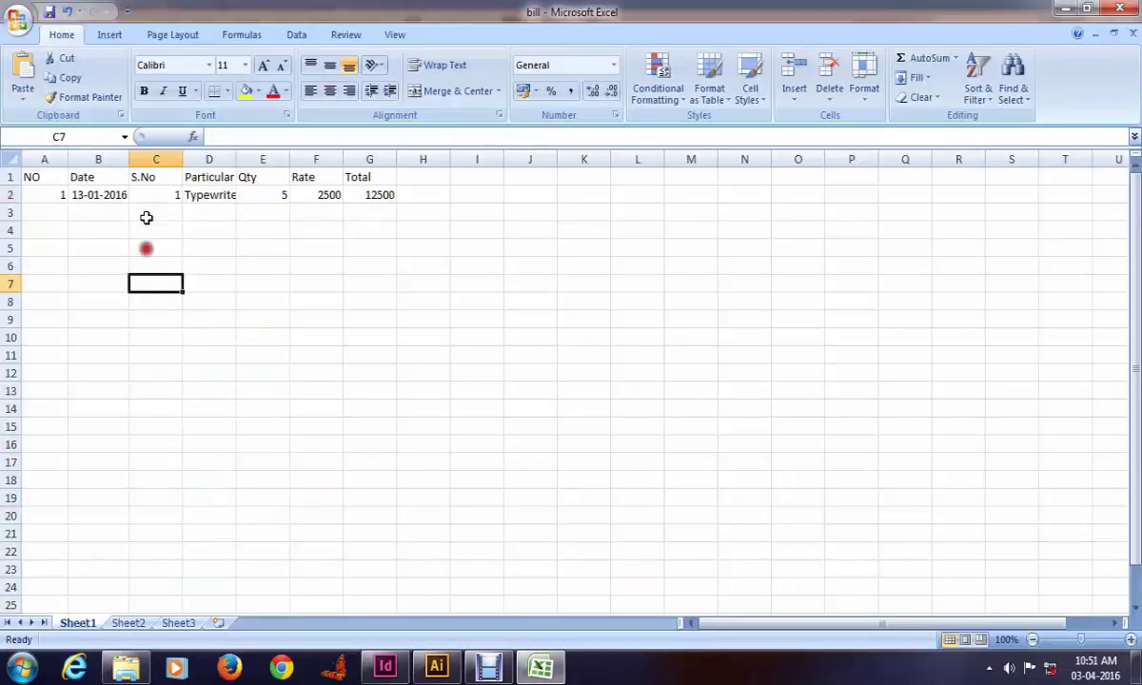
Step: Insert a new column before S.No with the header Name in C1
{"action": "left_click", "coordinate": [136, 158]}
{"action": "right_click", "coordinate": [136, 158]}
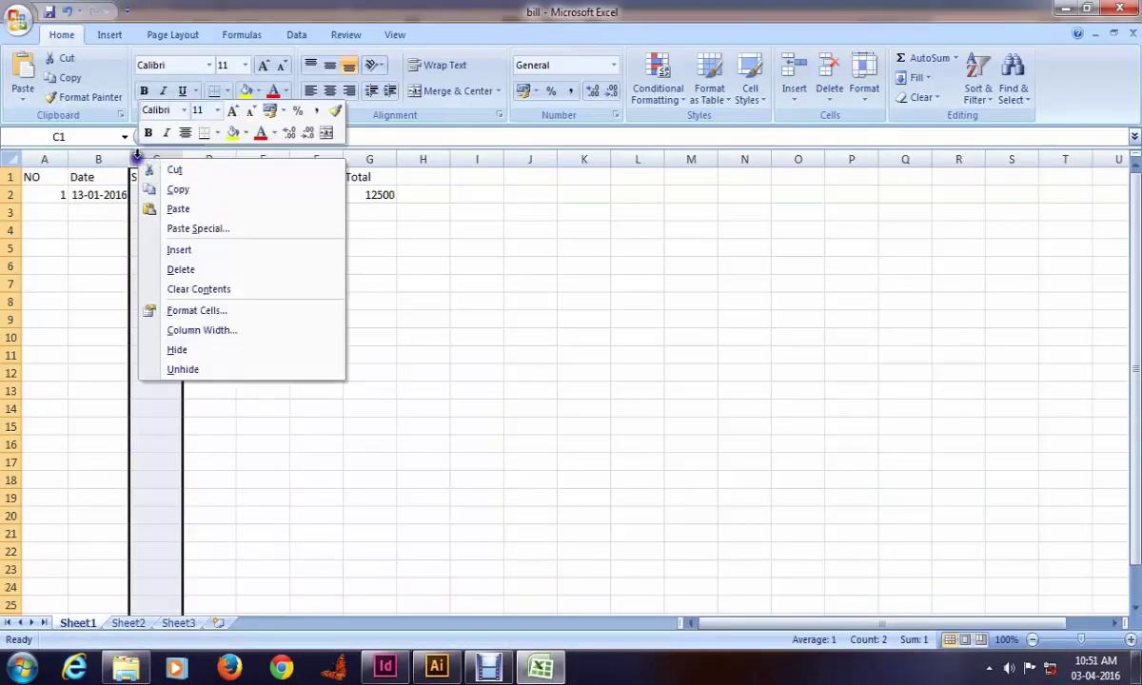
{"action": "left_click", "coordinate": [144, 162]}
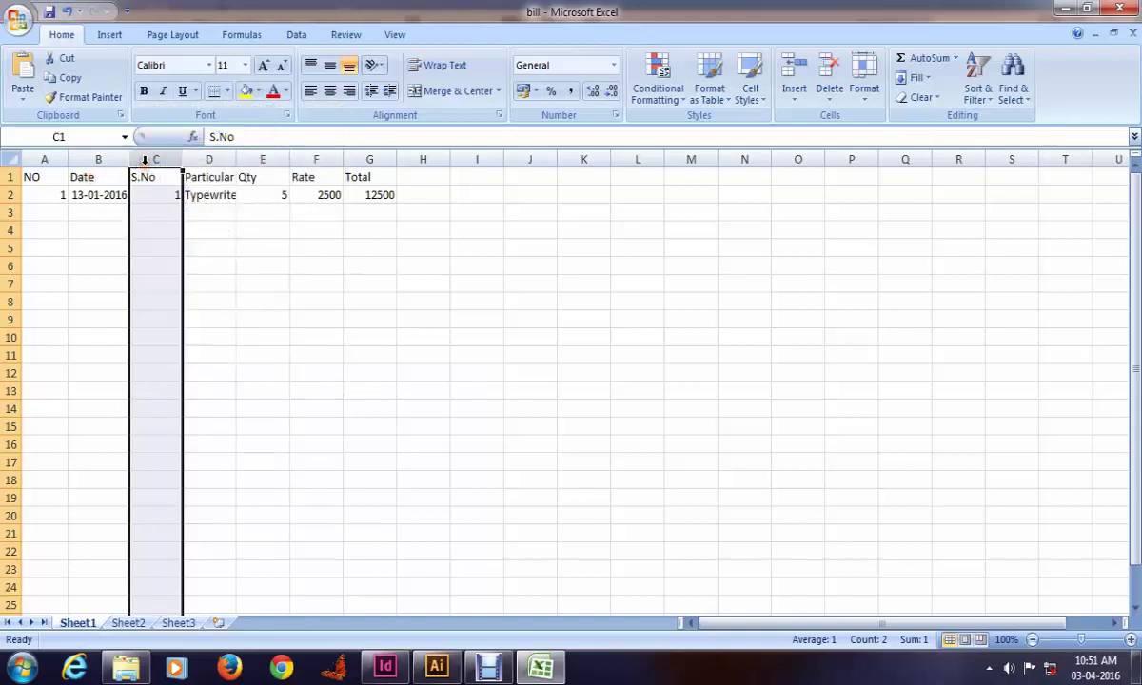
{"action": "key", "text": "ctrl+shift+plus"}
{"action": "key", "text": "Left"}
{"action": "key", "text": "Right"}
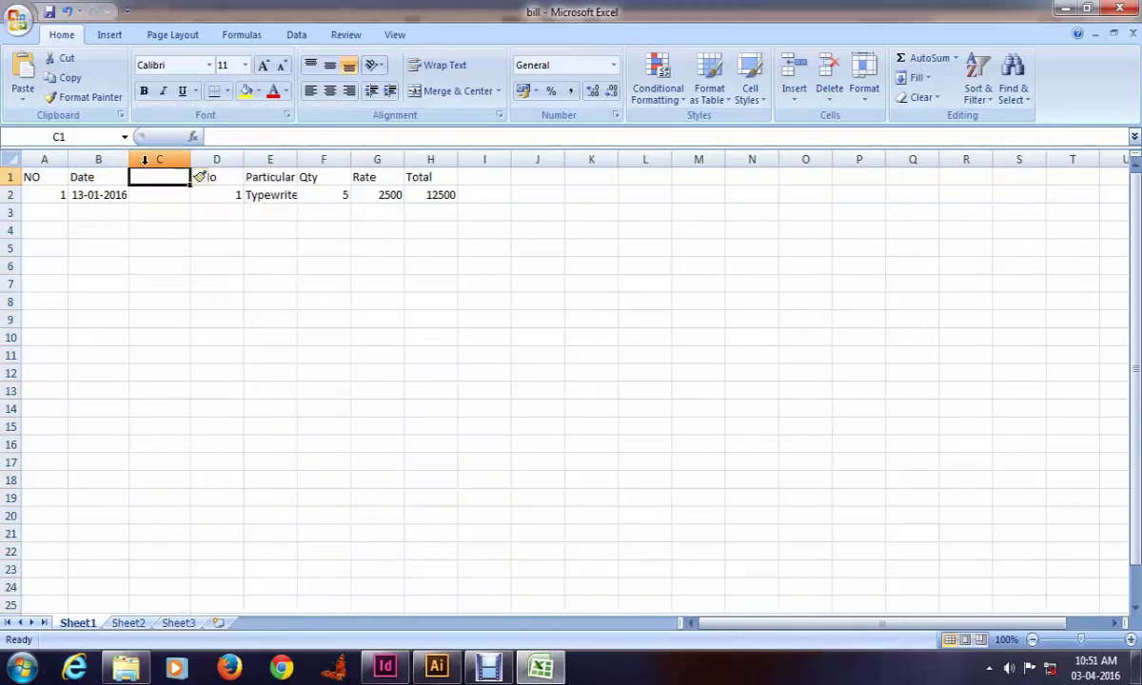
{"action": "type", "text": "Name"}
{"action": "key", "text": "Tab"}
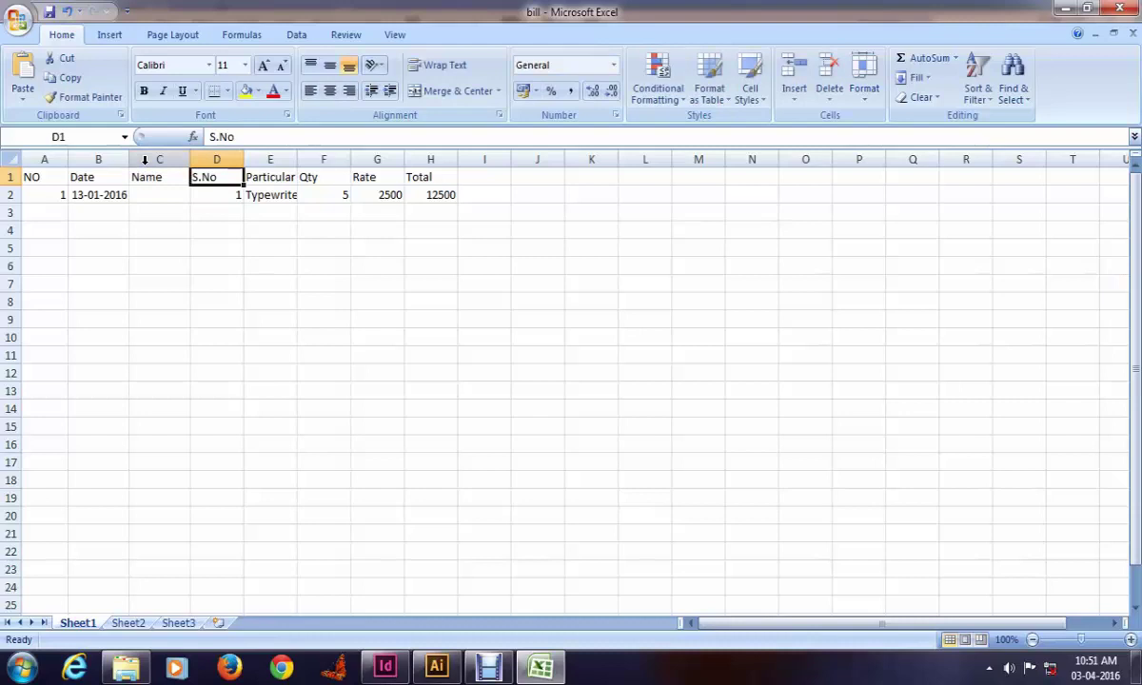
Step: Insert another column at D with the header Addres
{"action": "key", "text": "ctrl+shift+plus"}
{"action": "key", "text": "Return"}
{"action": "key", "text": "ctrl+z"}
{"action": "key", "text": "Left"}
{"action": "key", "text": "Right"}
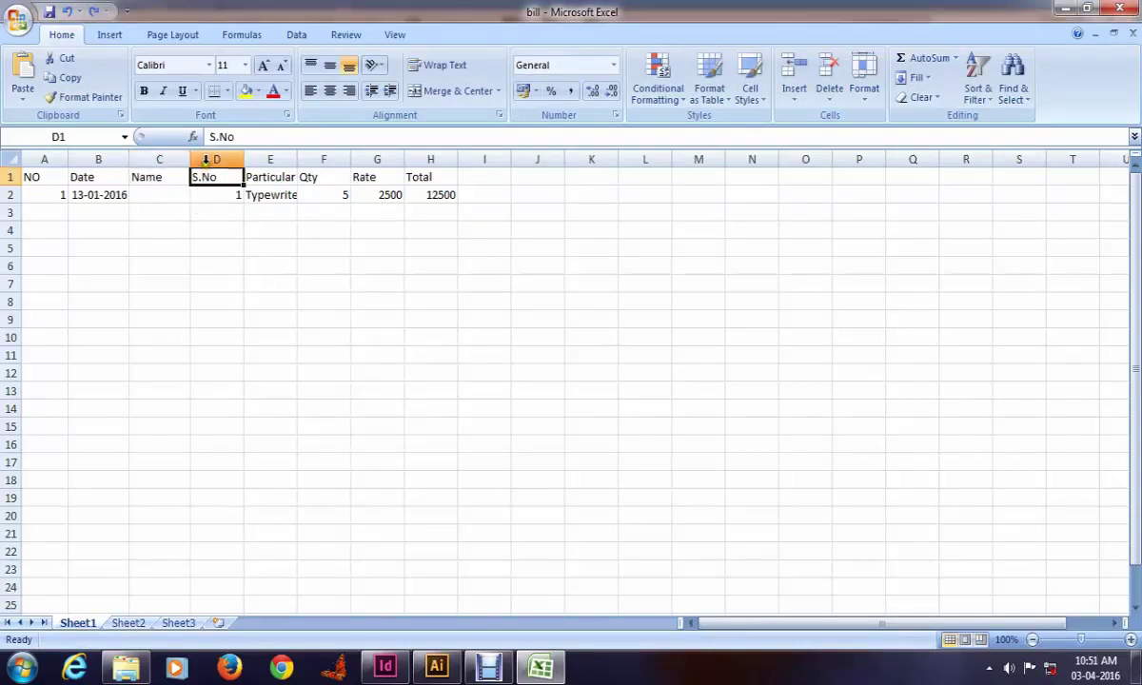
{"action": "left_click", "coordinate": [210, 159]}
{"action": "key", "text": "ctrl+shift+plus"}
{"action": "key", "text": "Left"}
{"action": "key", "text": "Right"}
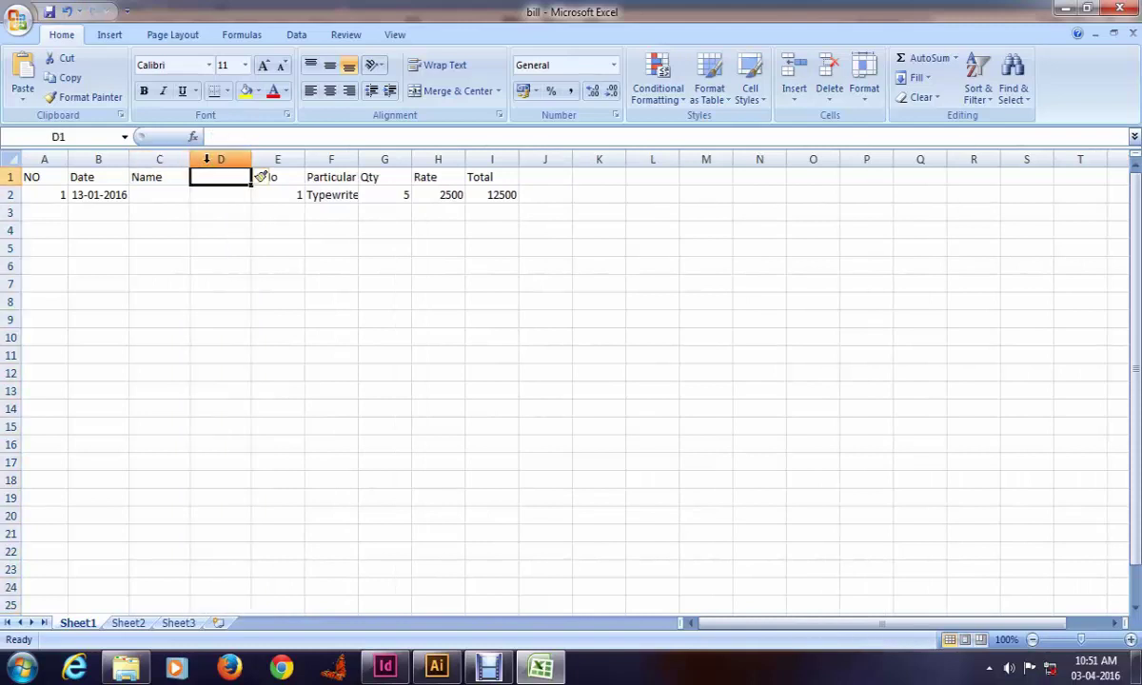
{"action": "type", "text": "Adree"}
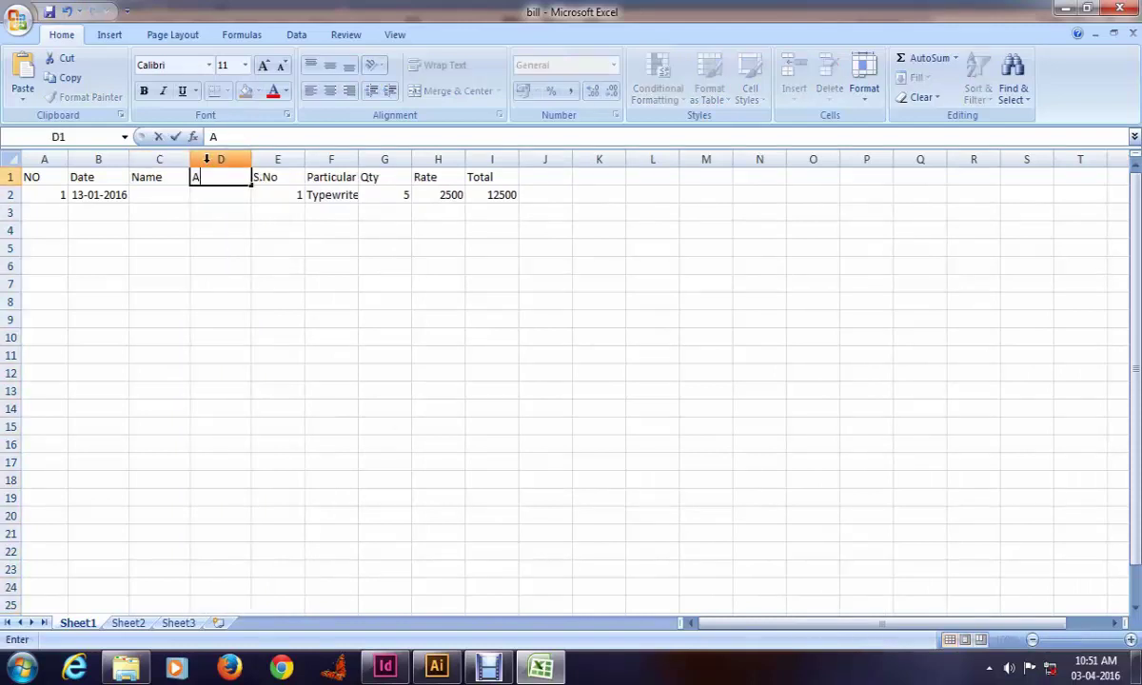
{"action": "key", "text": "BackSpace"}
{"action": "key", "text": "BackSpace"}
{"action": "key", "text": "BackSpace"}
{"action": "key", "text": "BackSpace"}
{"action": "type", "text": "dres"}
{"action": "key", "text": "Return"}
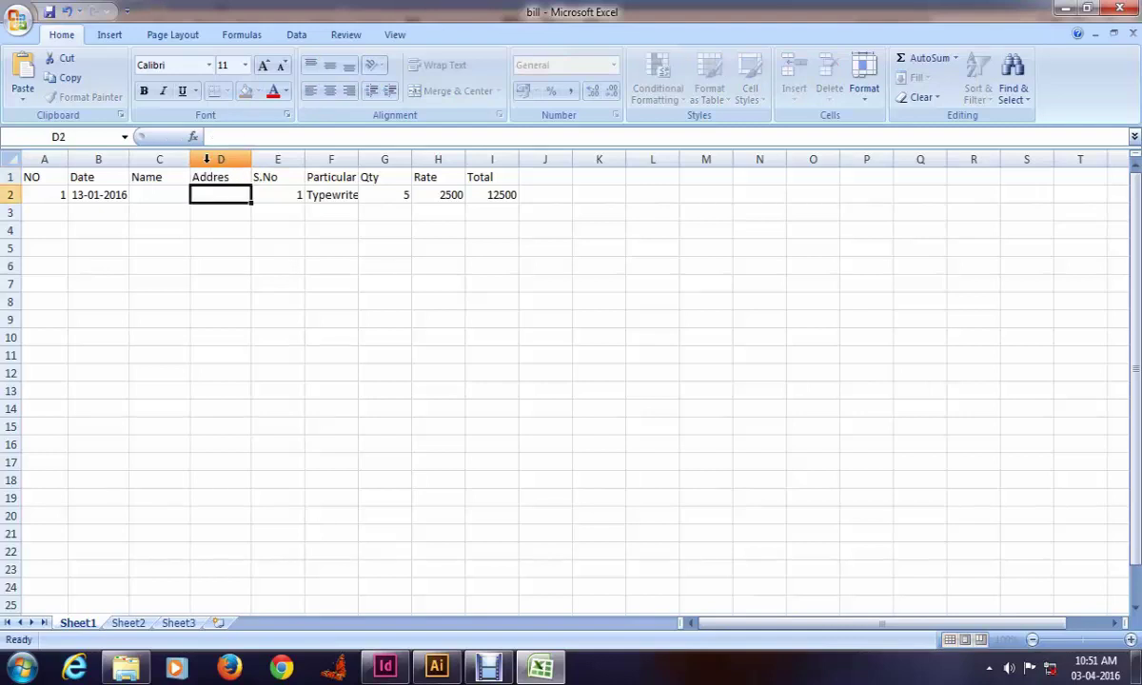
Step: Enter the customer's name in C2 and their town in D2
{"action": "key", "text": "Left"}
{"action": "type", "text": "Bala"}
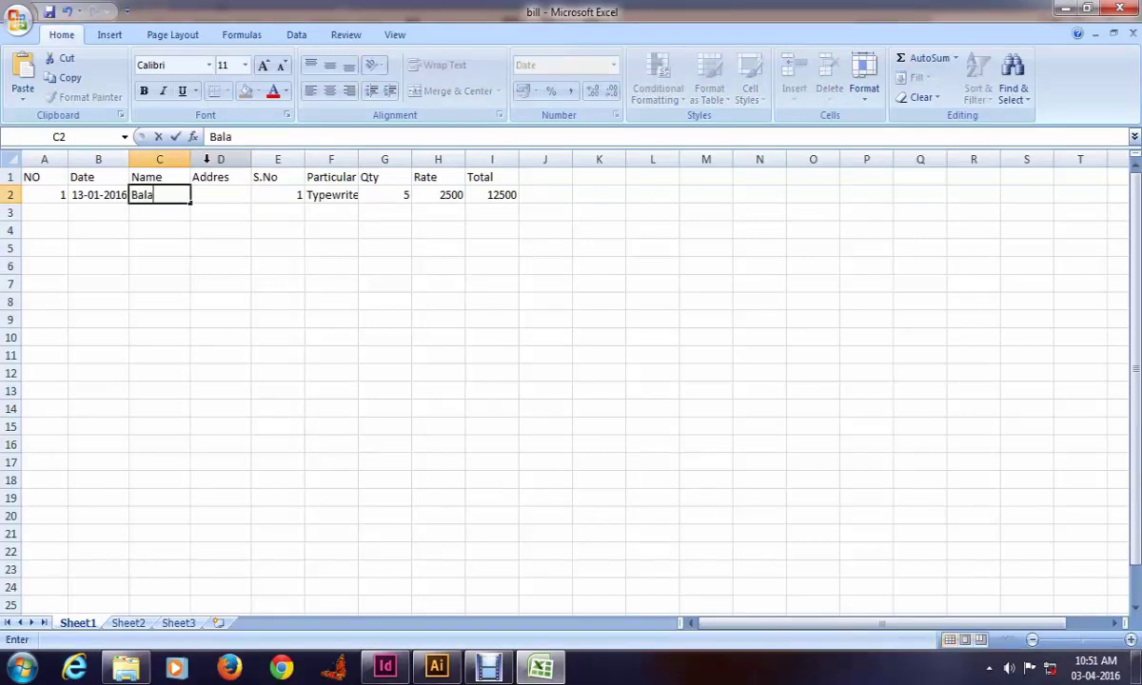
{"action": "type", "text": "thandap"}
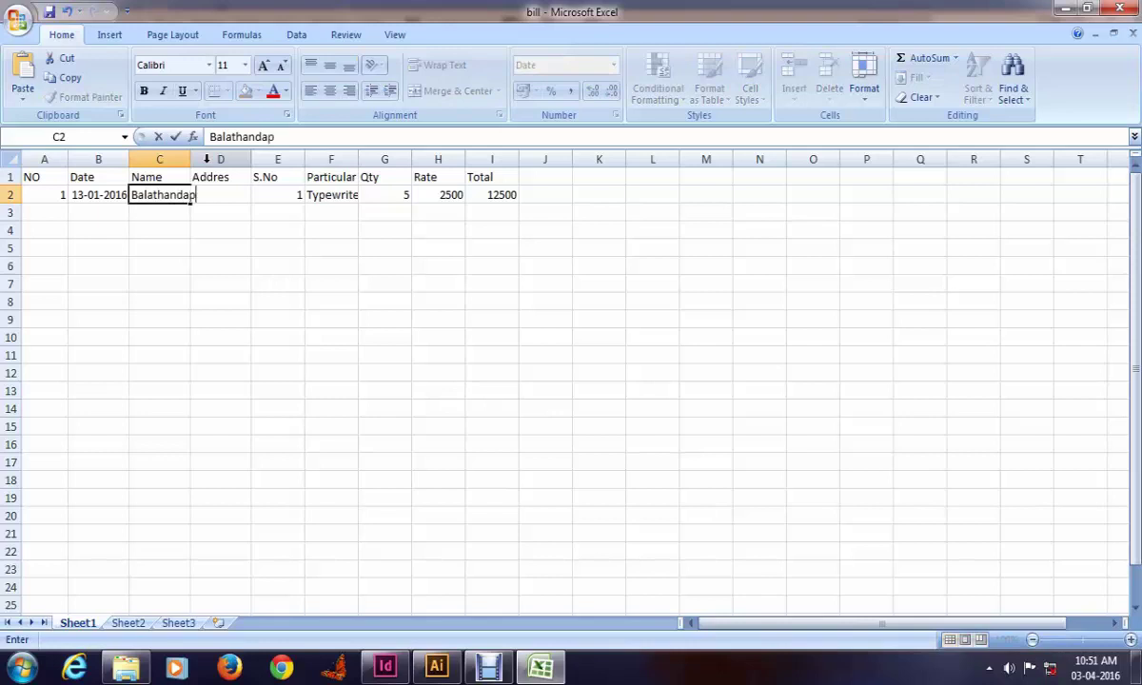
{"action": "type", "text": "any"}
{"action": "key", "text": "Tab"}
{"action": "type", "text": "AG"}
{"action": "key", "text": "BackSpace"}
{"action": "key", "text": "BackSpace"}
{"action": "type", "text": "G"}
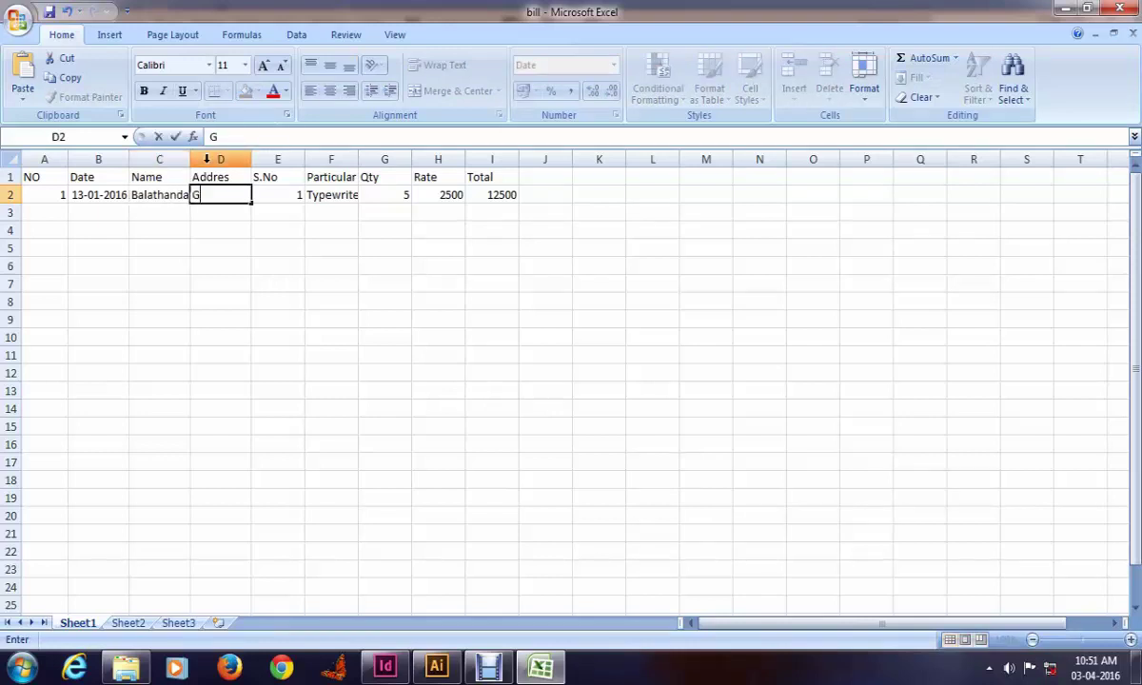
{"action": "type", "text": "udiyattam"}
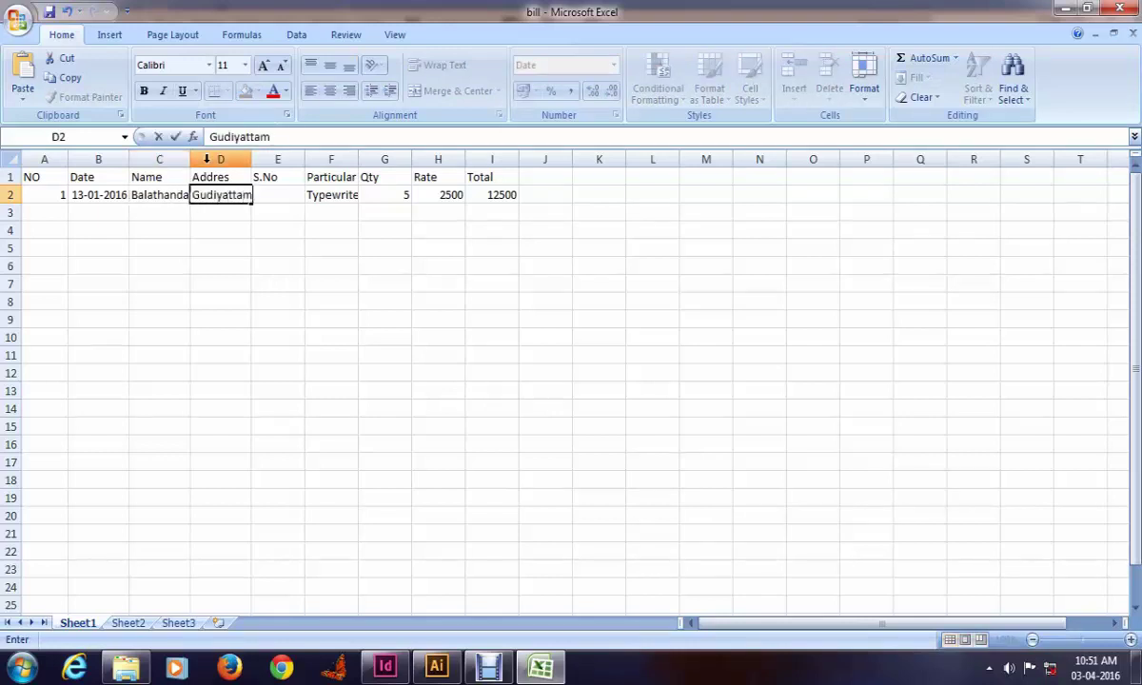
{"action": "key", "text": "Tab"}
{"action": "left_click", "coordinate": [392, 270]}
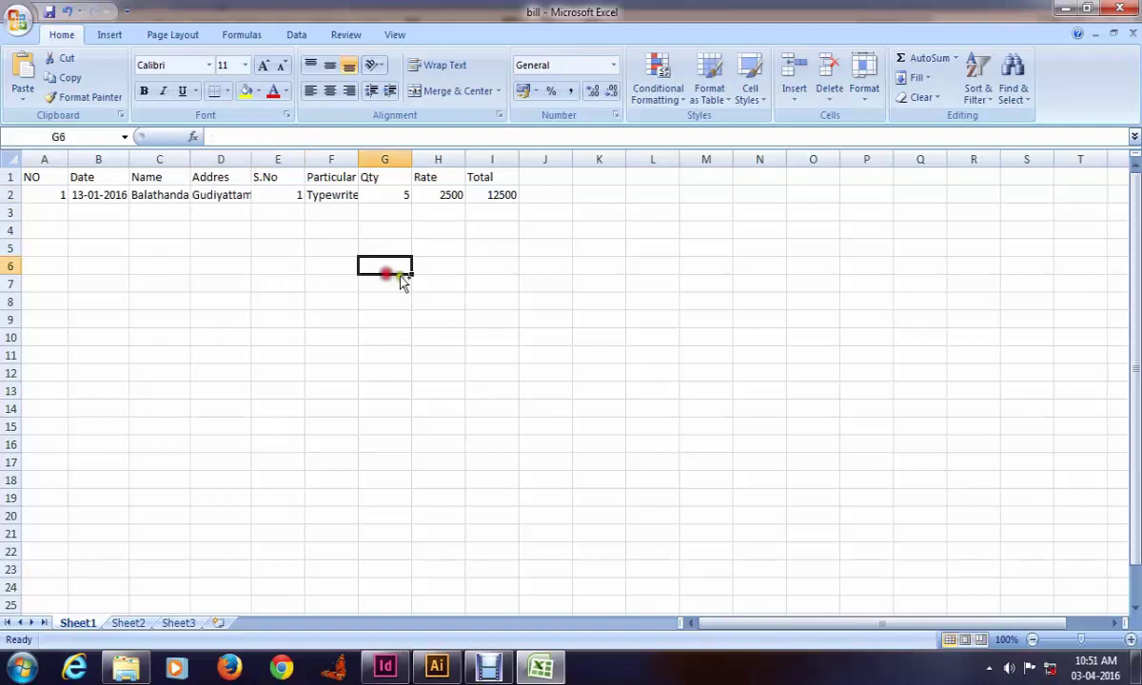
Step: Save the active sheet as bill.csv in CSV (MS-DOS) format
{"action": "left_click", "coordinate": [27, 26]}
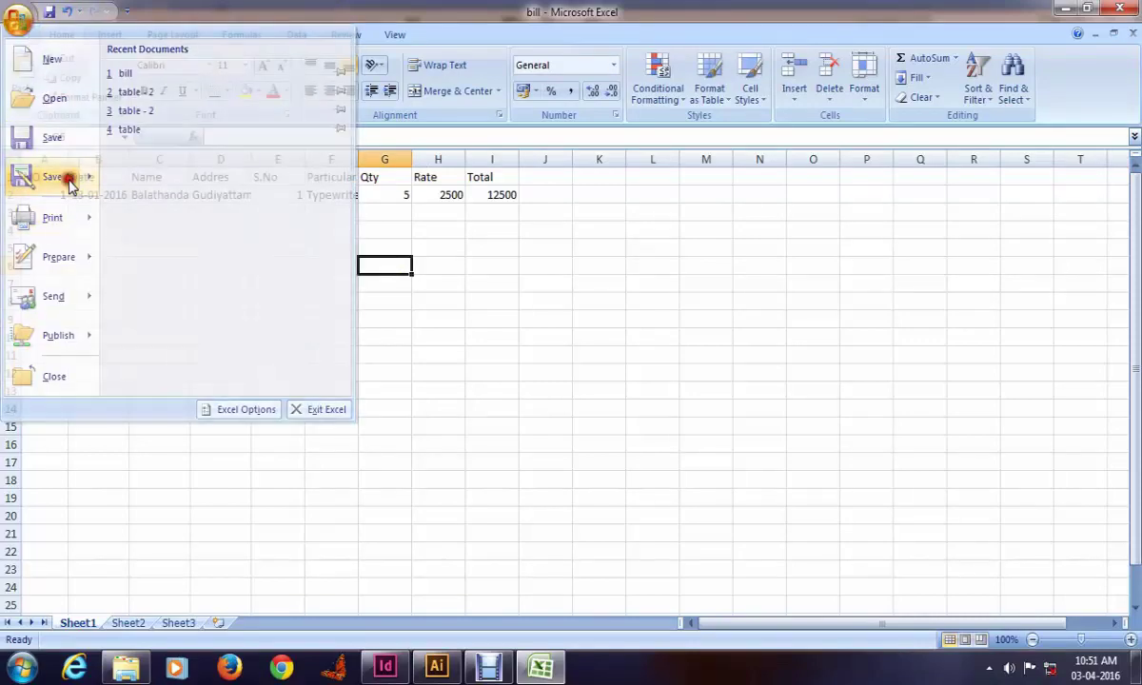
{"action": "left_click", "coordinate": [66, 179]}
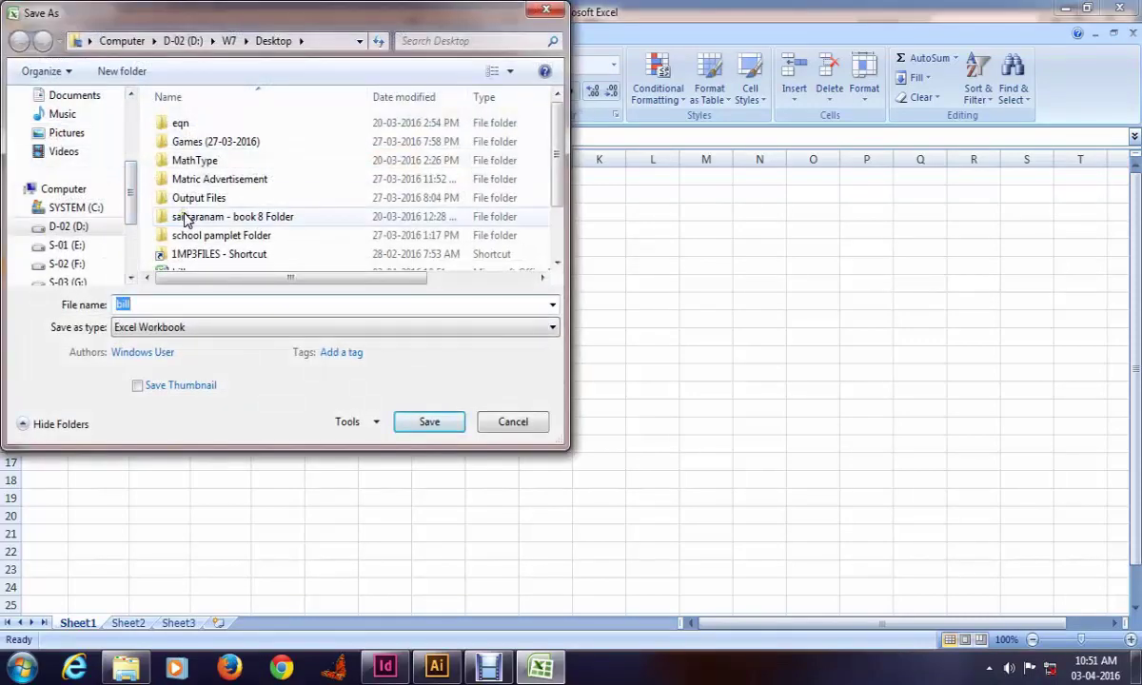
{"action": "left_click", "coordinate": [211, 326]}
{"action": "left_click", "coordinate": [190, 599]}
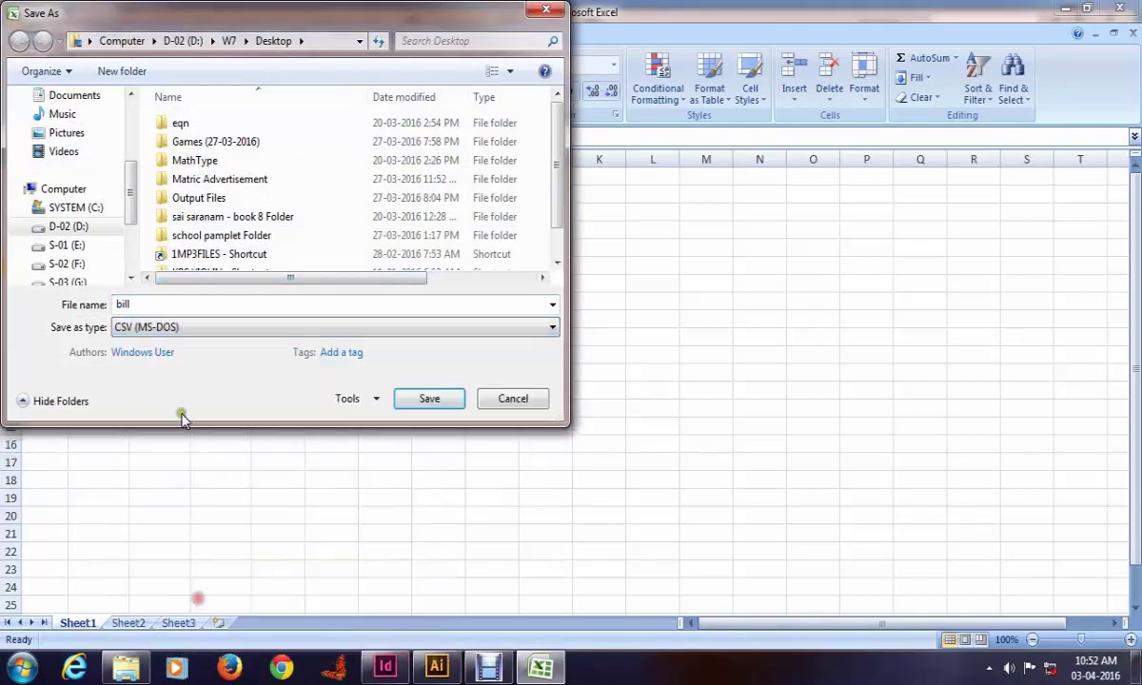
{"action": "left_click", "coordinate": [429, 398]}
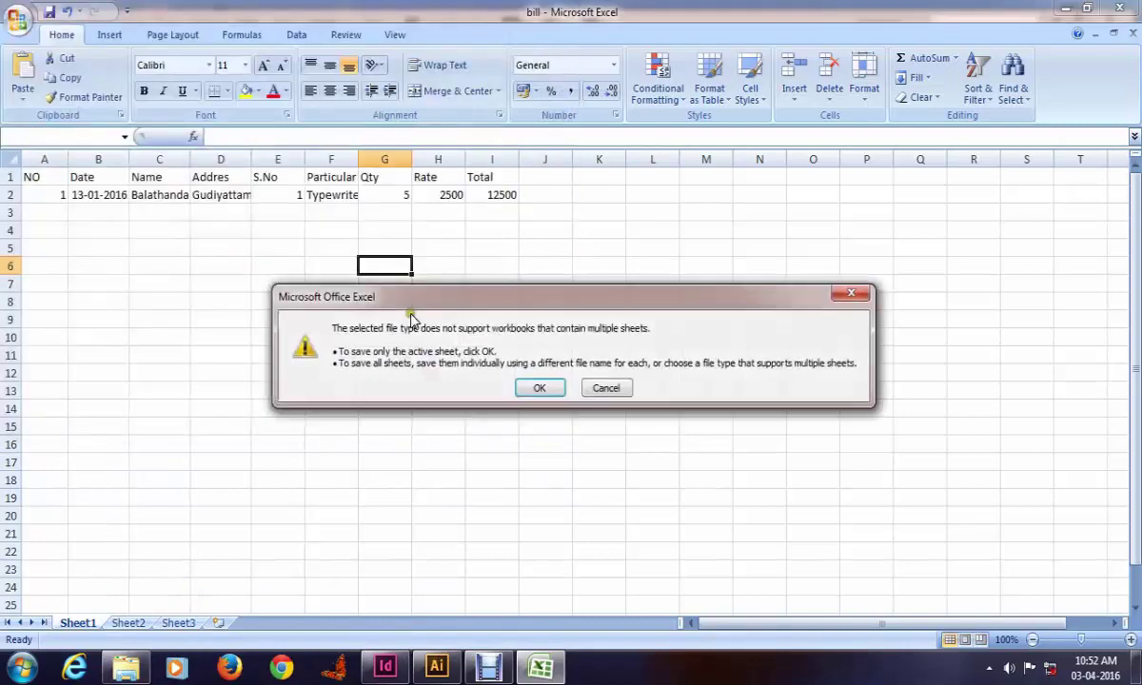
{"action": "left_click", "coordinate": [537, 389]}
{"action": "left_click", "coordinate": [521, 395]}
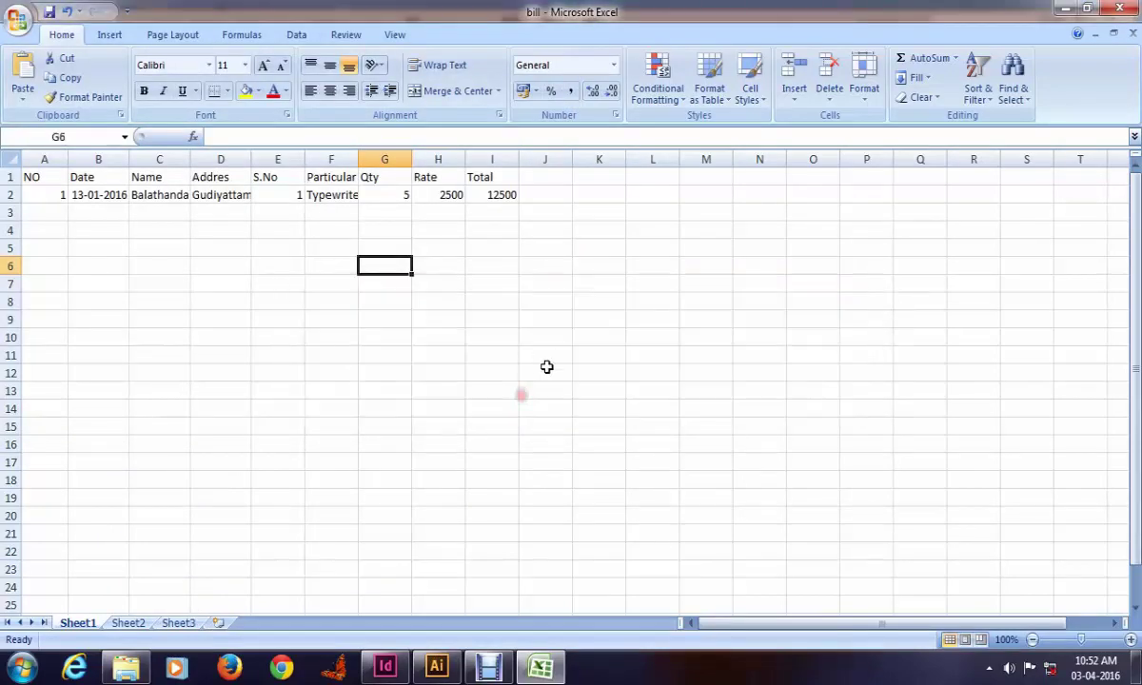
Step: Close bill.csv without saving further changes and return to InDesign
{"action": "left_click", "coordinate": [1131, 38]}
{"action": "left_click", "coordinate": [571, 377]}
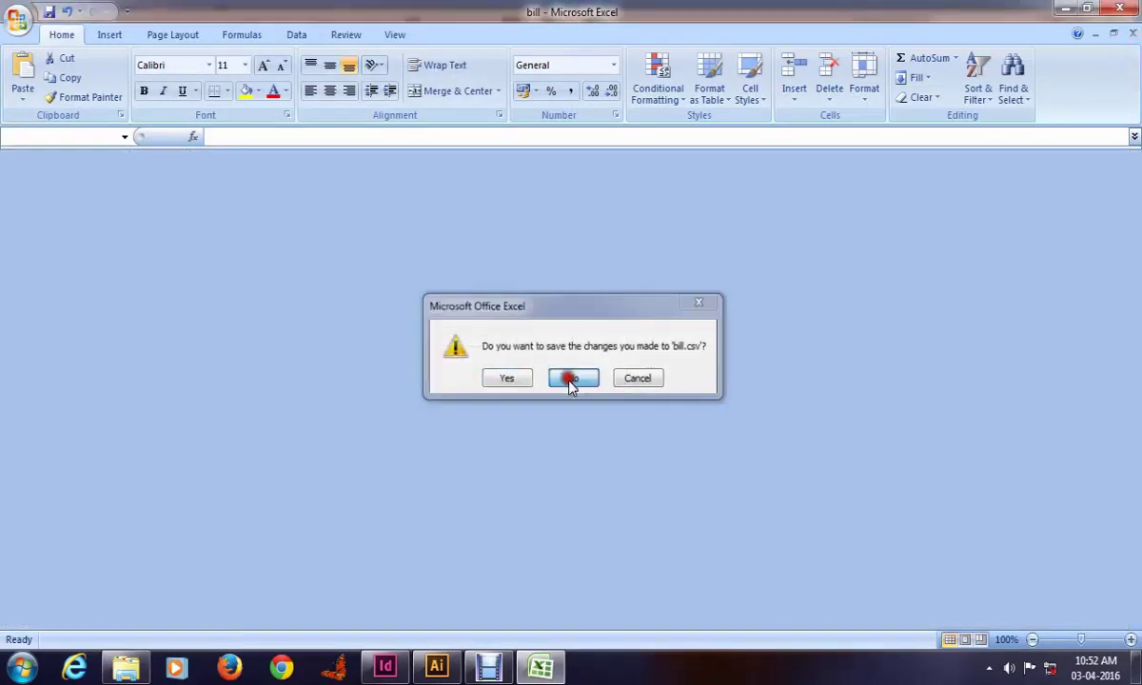
{"action": "left_click", "coordinate": [384, 666]}
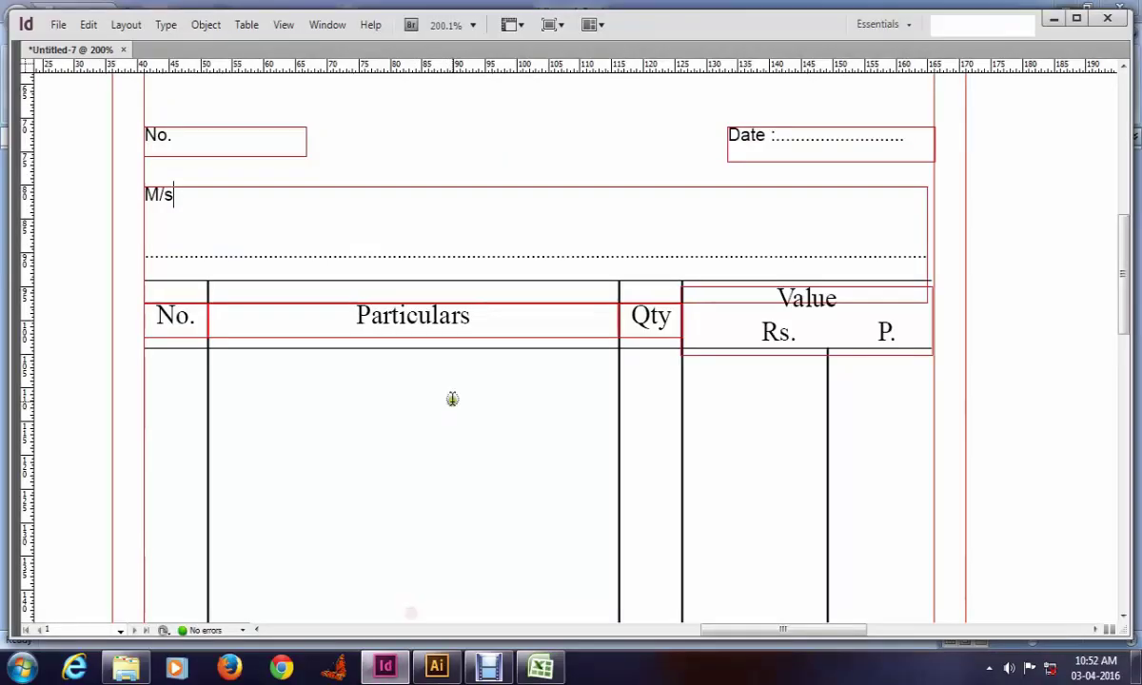
Step: Delete the stray letter after M/s and zoom in on the bill header and table
{"action": "key", "text": "BackSpace"}
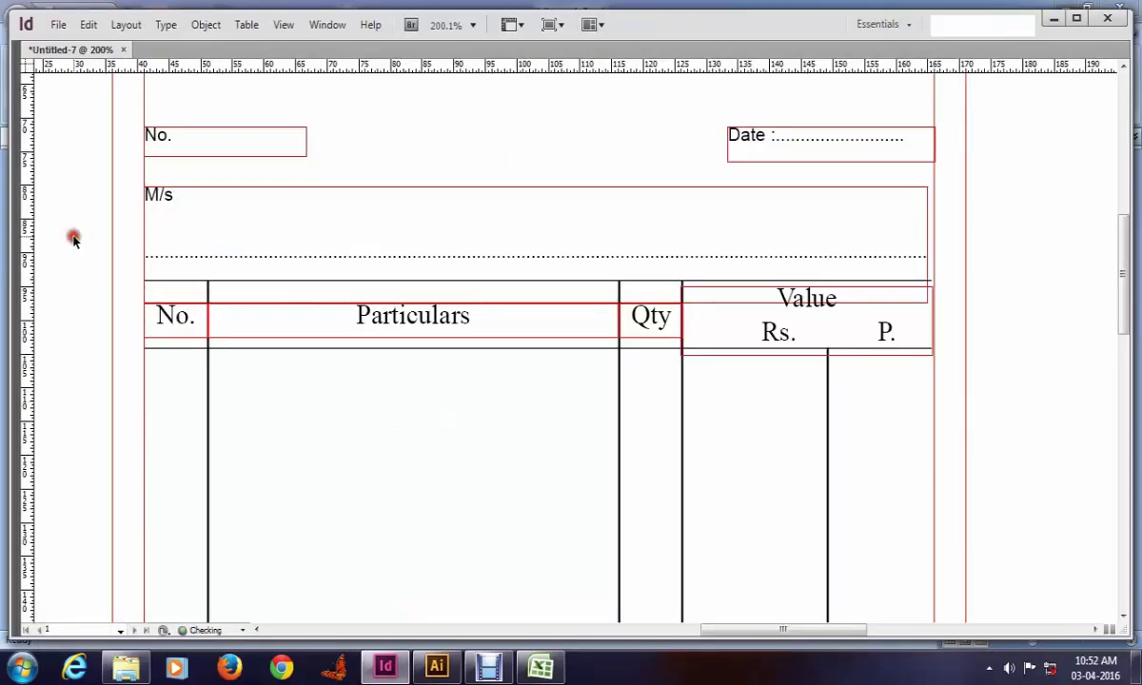
{"action": "key", "text": "ctrl+0"}
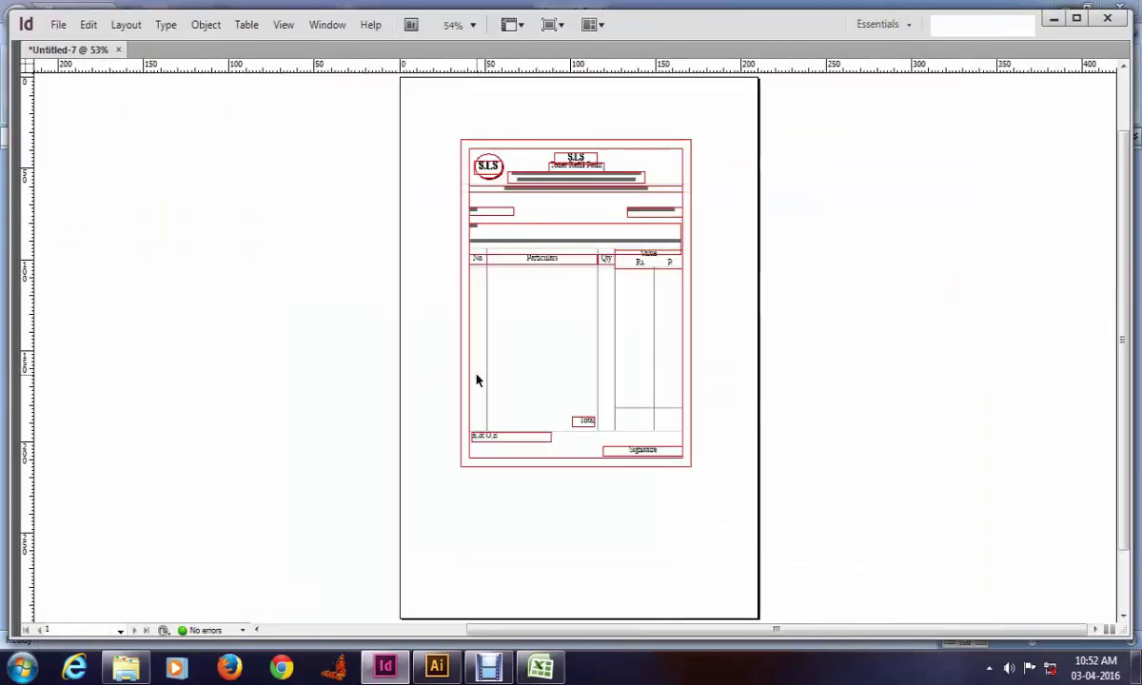
{"action": "key", "text": "ctrl+space"}
{"action": "left_click_drag", "start_coordinate": [441, 167], "coordinate": [742, 364]}
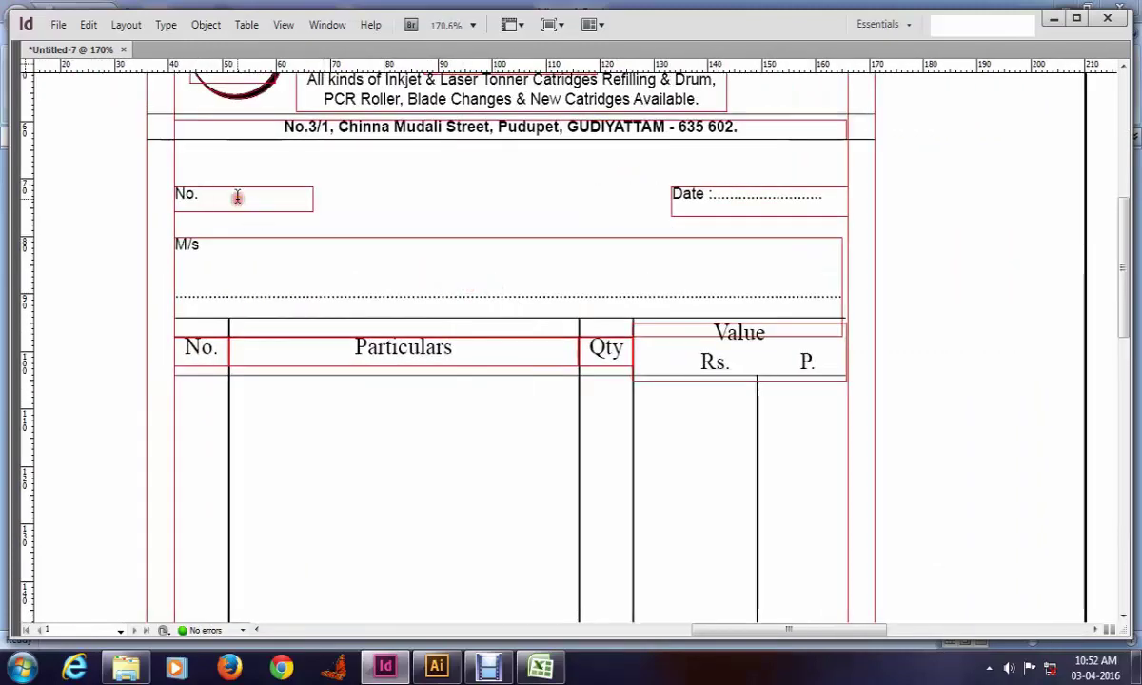
{"action": "key", "text": "Escape"}
{"action": "key", "text": "Tab"}
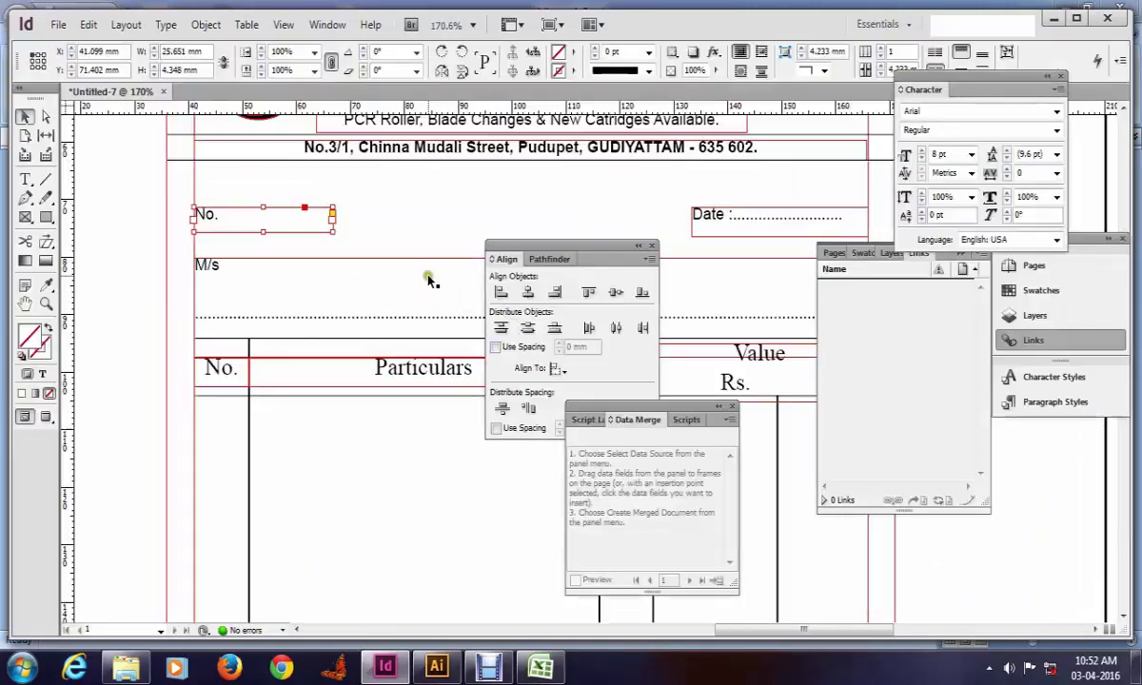
{"action": "double_click", "coordinate": [229, 217]}
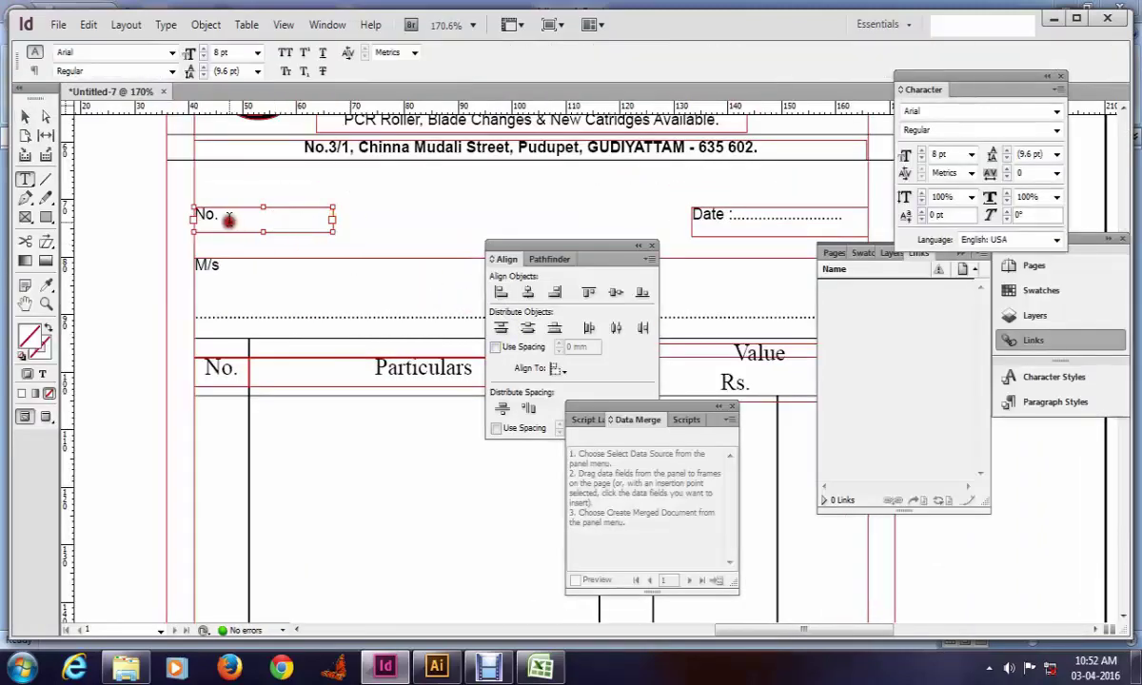
Step: Load bill.csv as the Data Merge panel's data source
{"action": "left_click", "coordinate": [730, 419]}
{"action": "left_click", "coordinate": [799, 426]}
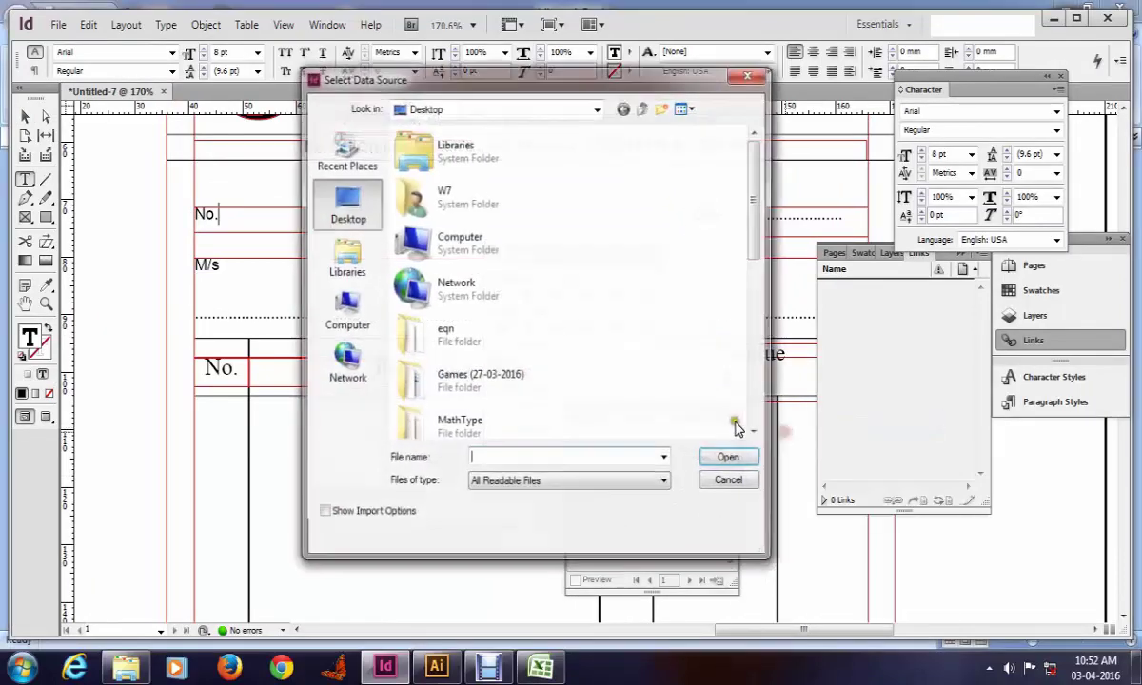
{"action": "scroll", "coordinate": [451, 233], "scroll_direction": "down", "scroll_amount": 10}
{"action": "left_click", "coordinate": [447, 286]}
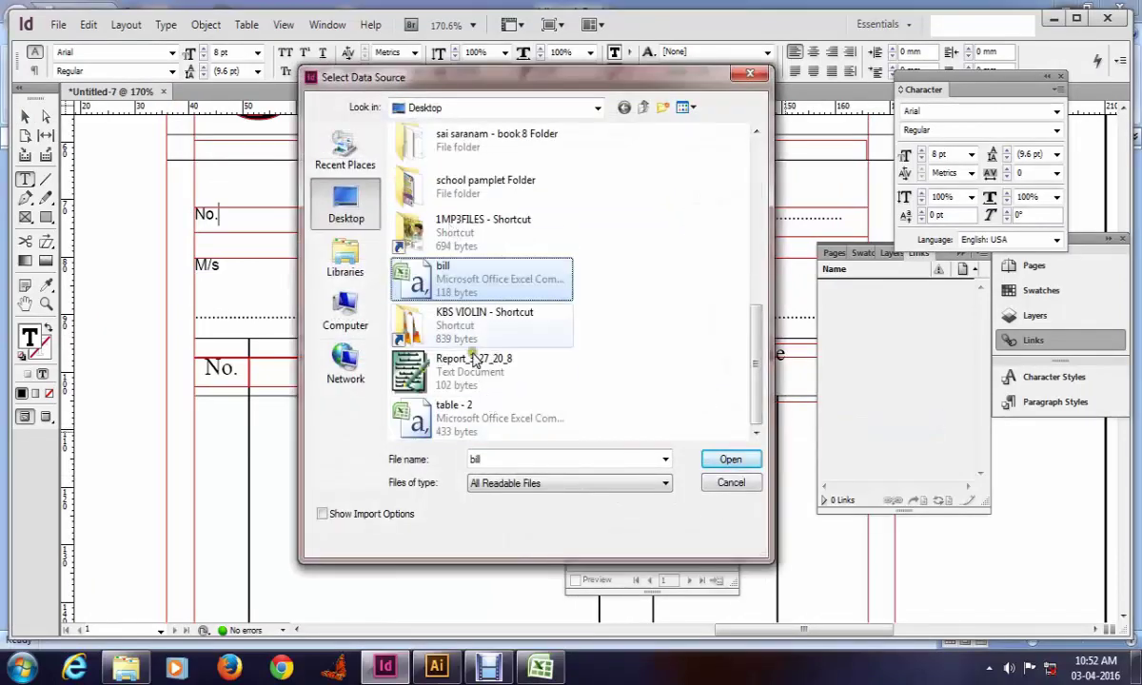
{"action": "left_click", "coordinate": [730, 459]}
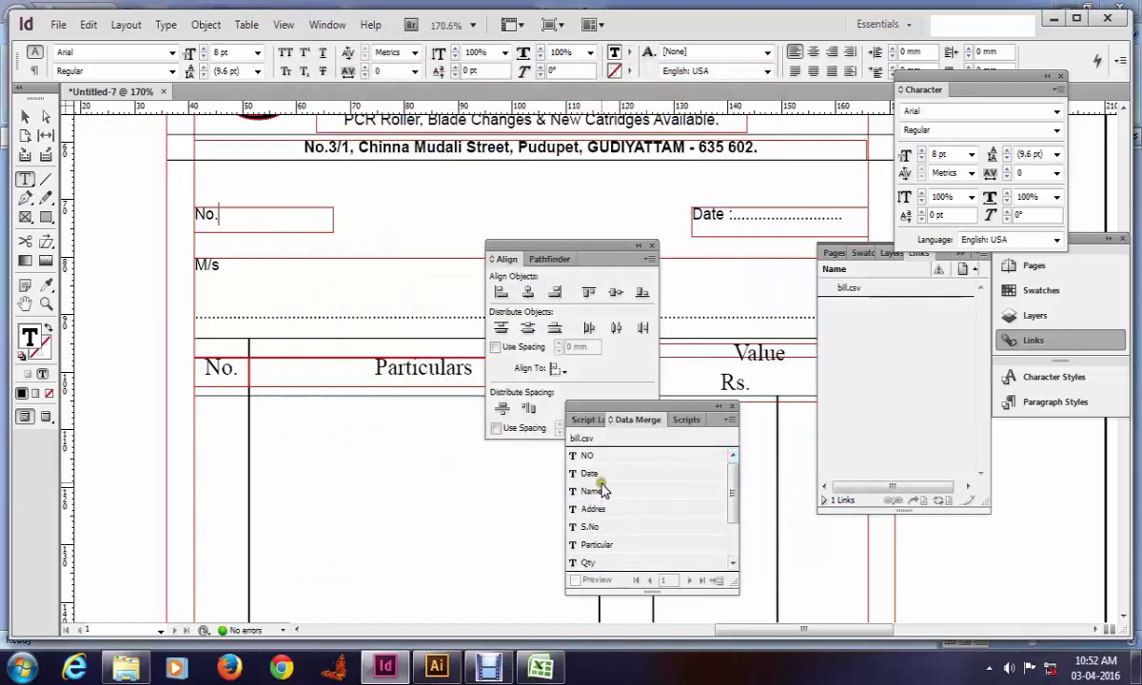
Step: Insert the NO field after No. and replace the dotted line after Date : with the Date field
{"action": "left_click", "coordinate": [609, 460]}
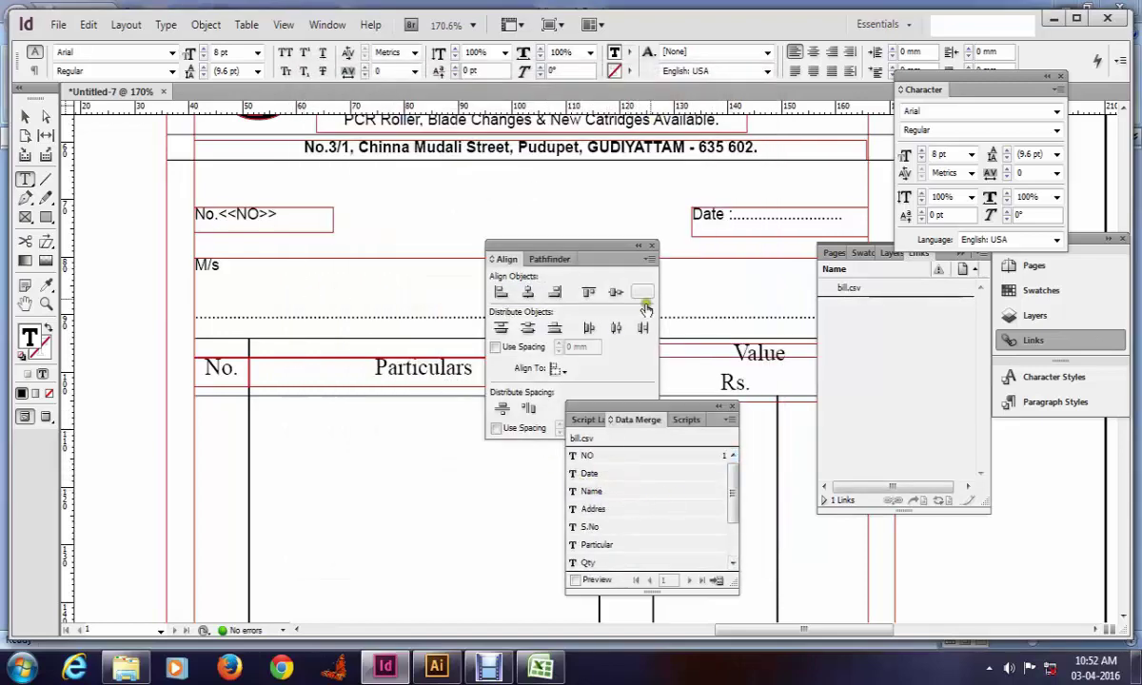
{"action": "double_click", "coordinate": [759, 220]}
{"action": "key", "text": "BackSpace"}
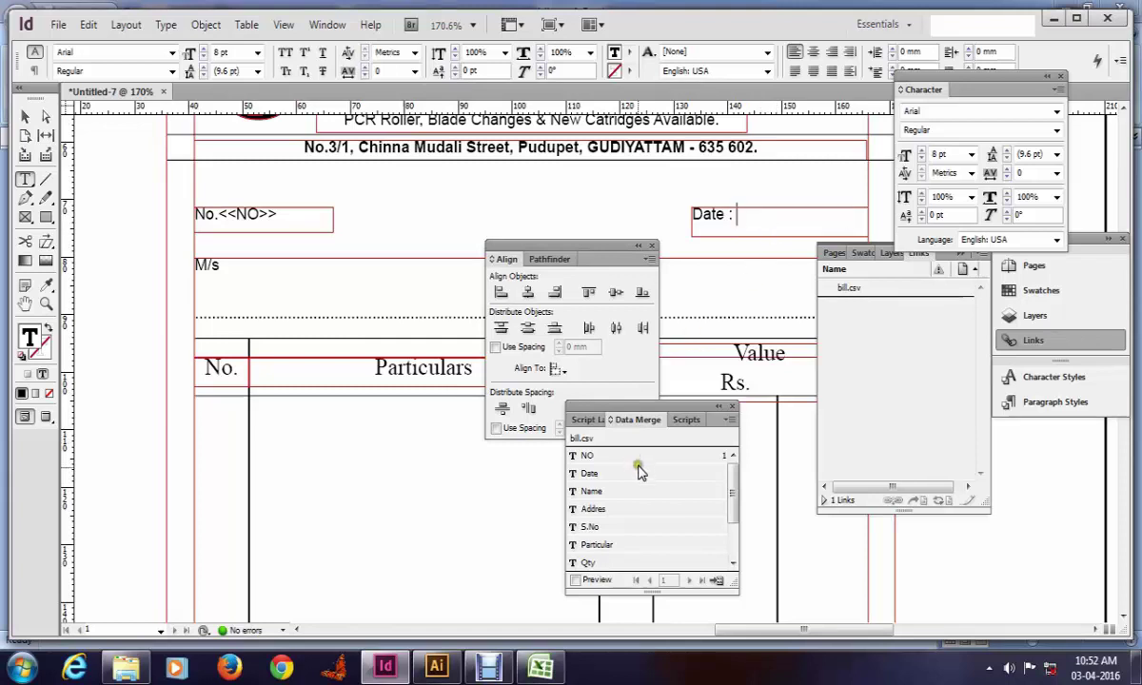
{"action": "left_click", "coordinate": [637, 470]}
Step: Insert the Name field after M/s and replace the dotted line below it with the Addres field
{"action": "scroll", "coordinate": [428, 238], "scroll_direction": "down", "scroll_amount": 2}
{"action": "left_click", "coordinate": [348, 202]}
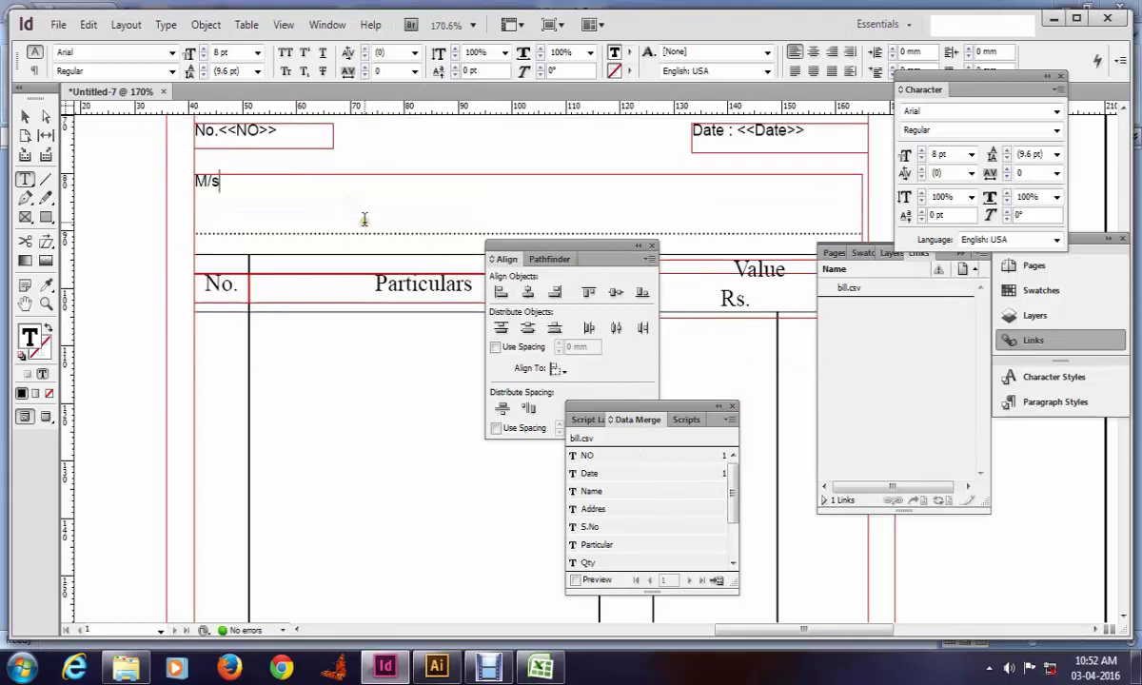
{"action": "left_click", "coordinate": [605, 491]}
{"action": "triple_click", "coordinate": [249, 229]}
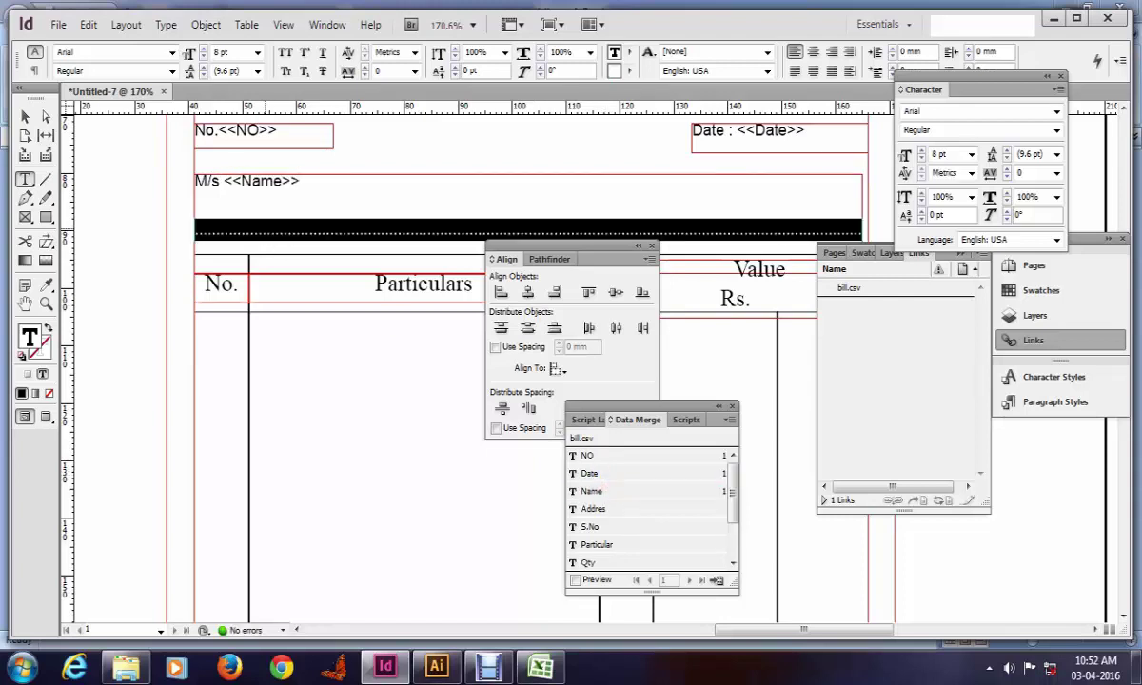
{"action": "left_click", "coordinate": [575, 508]}
{"action": "scroll", "coordinate": [242, 339], "scroll_direction": "down", "scroll_amount": 1}
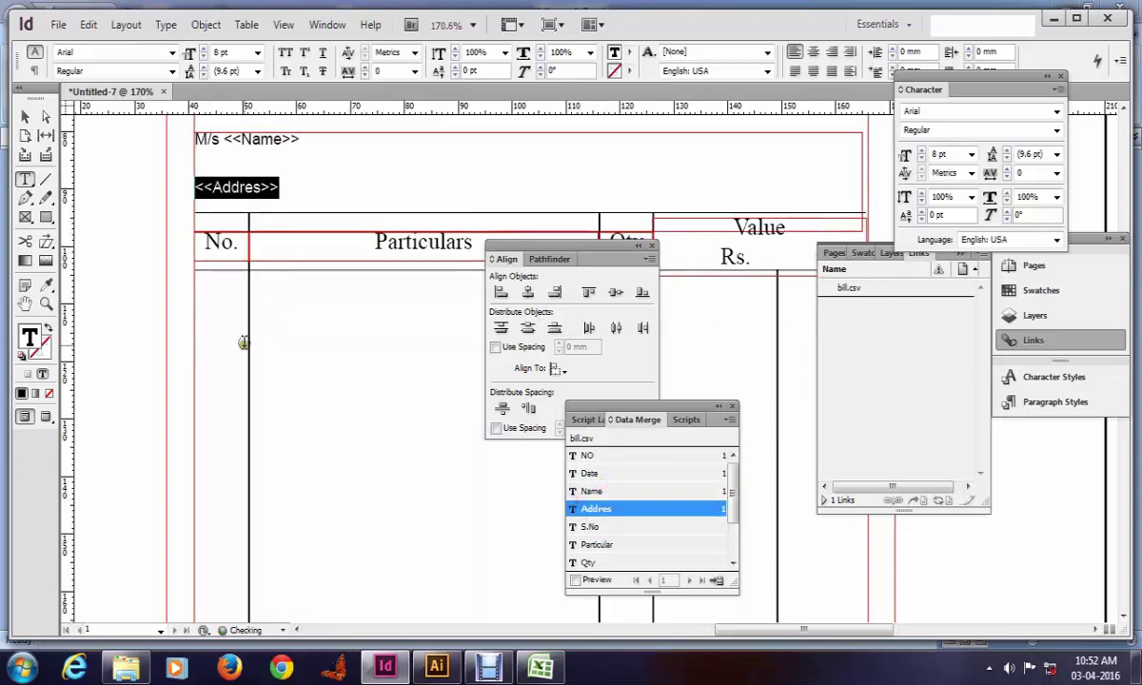
{"action": "scroll", "coordinate": [270, 277], "scroll_direction": "down", "scroll_amount": 2}
Step: Draw a new text frame across the first table row and place the caret in it
{"action": "key", "text": "Escape"}
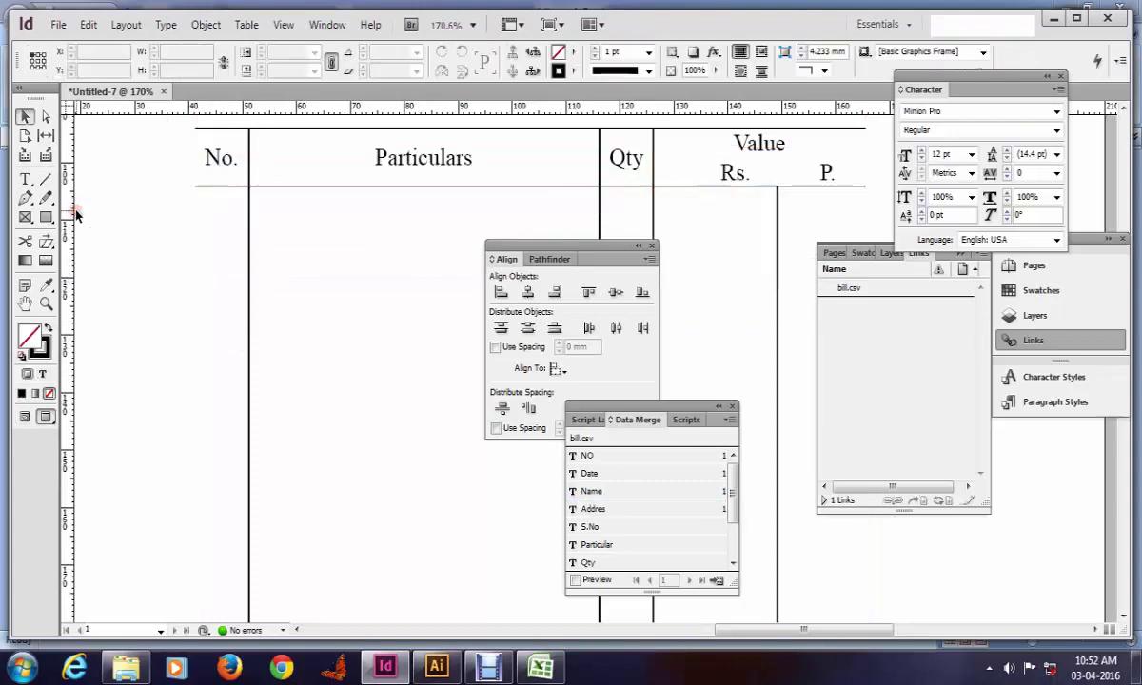
{"action": "key", "text": "w"}
{"action": "key", "text": "Tab"}
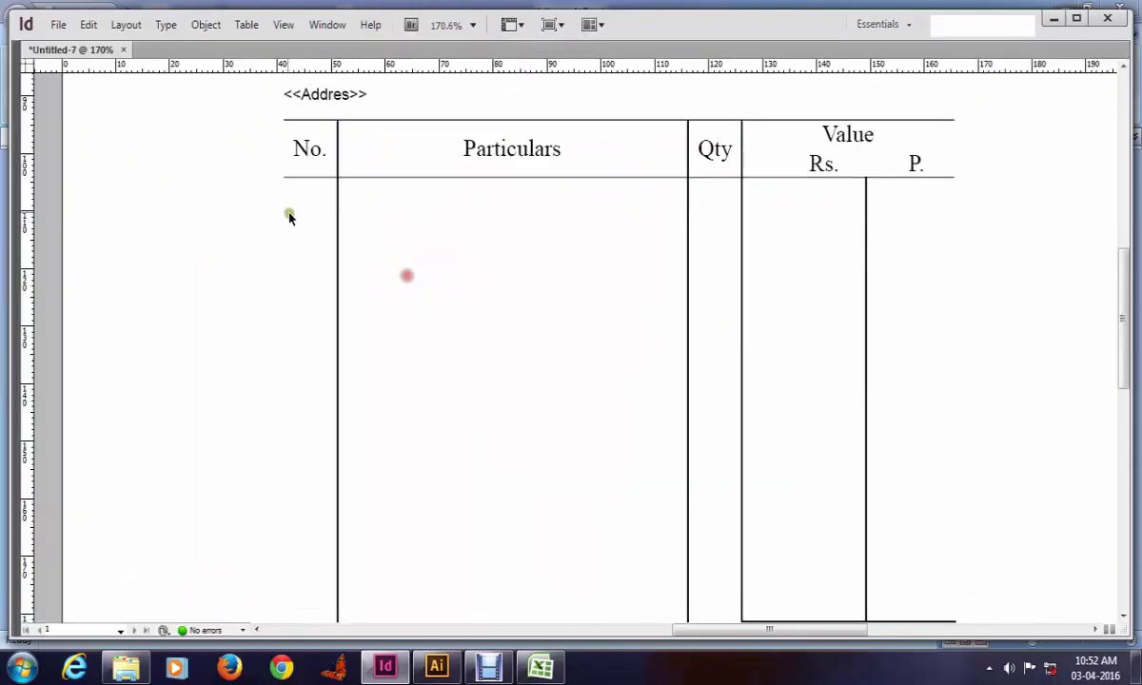
{"action": "key", "text": "f"}
{"action": "mouse_move", "coordinate": [284, 192]}
{"action": "left_mouse_down"}
{"action": "mouse_move", "coordinate": [340, 255]}
{"action": "mouse_move", "coordinate": [326, 257]}
{"action": "mouse_move", "coordinate": [948, 275]}
{"action": "left_mouse_up"}
{"action": "key", "text": "t"}
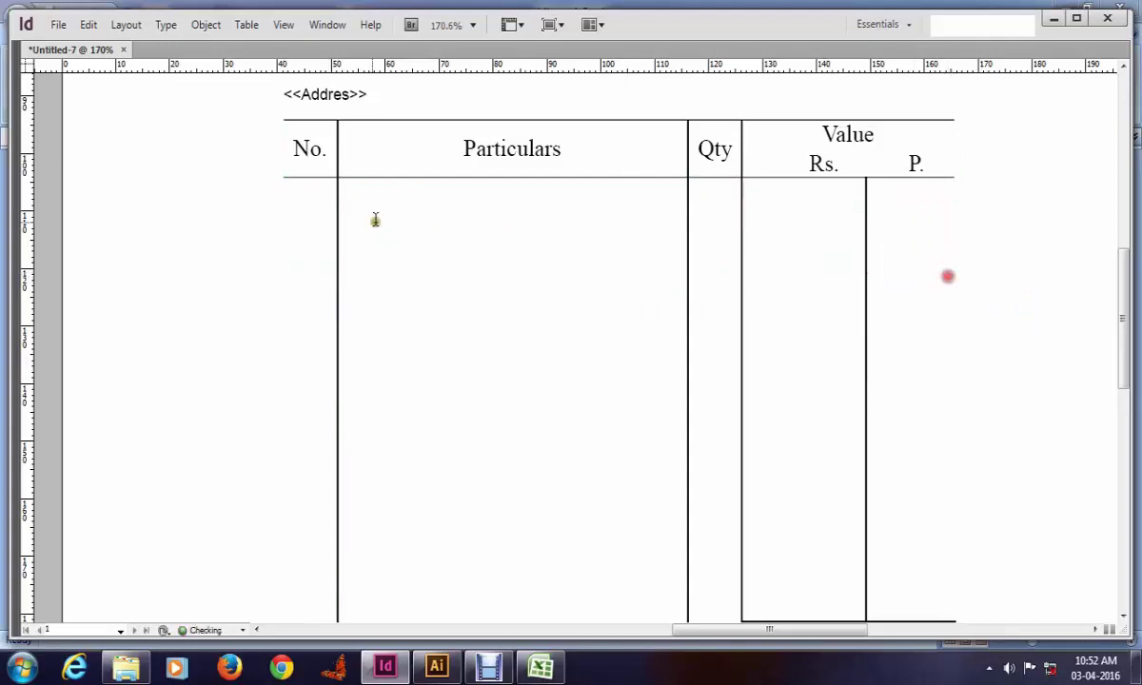
{"action": "left_click", "coordinate": [314, 208]}
{"action": "key", "text": "w"}
{"action": "key", "text": "Tab"}
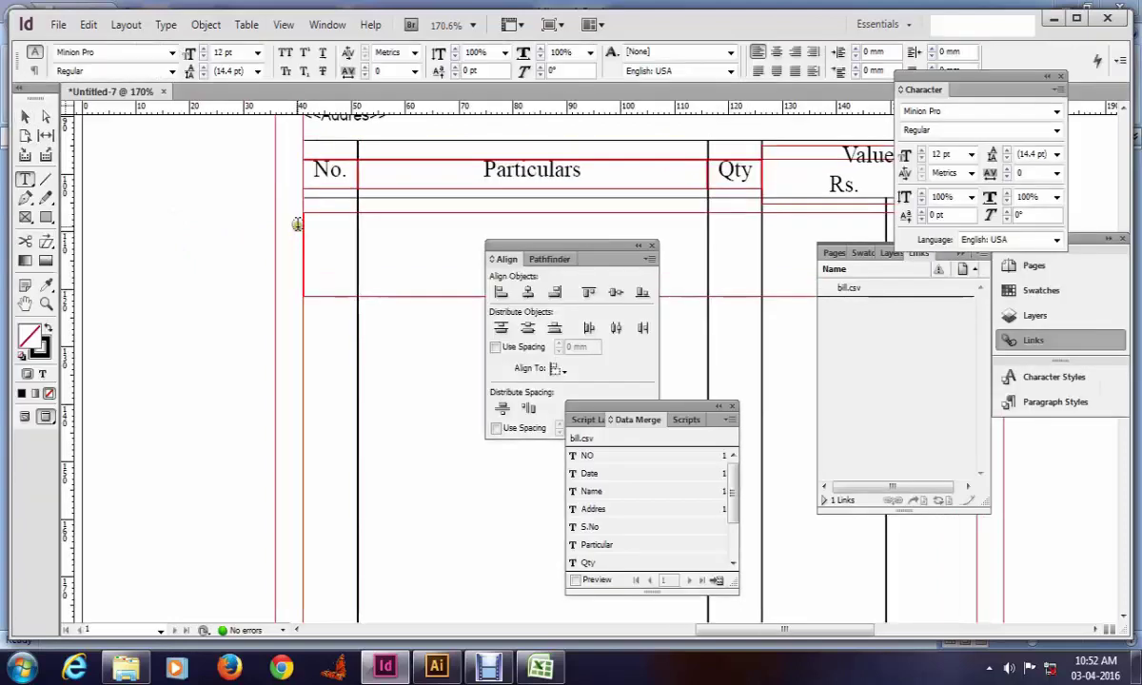
Step: Fill the row frame with the <<S.No>>, <<Particular>>, <<Qty>> and <<Rate>> fields
{"action": "left_click", "coordinate": [590, 526]}
{"action": "left_click", "coordinate": [380, 268]}
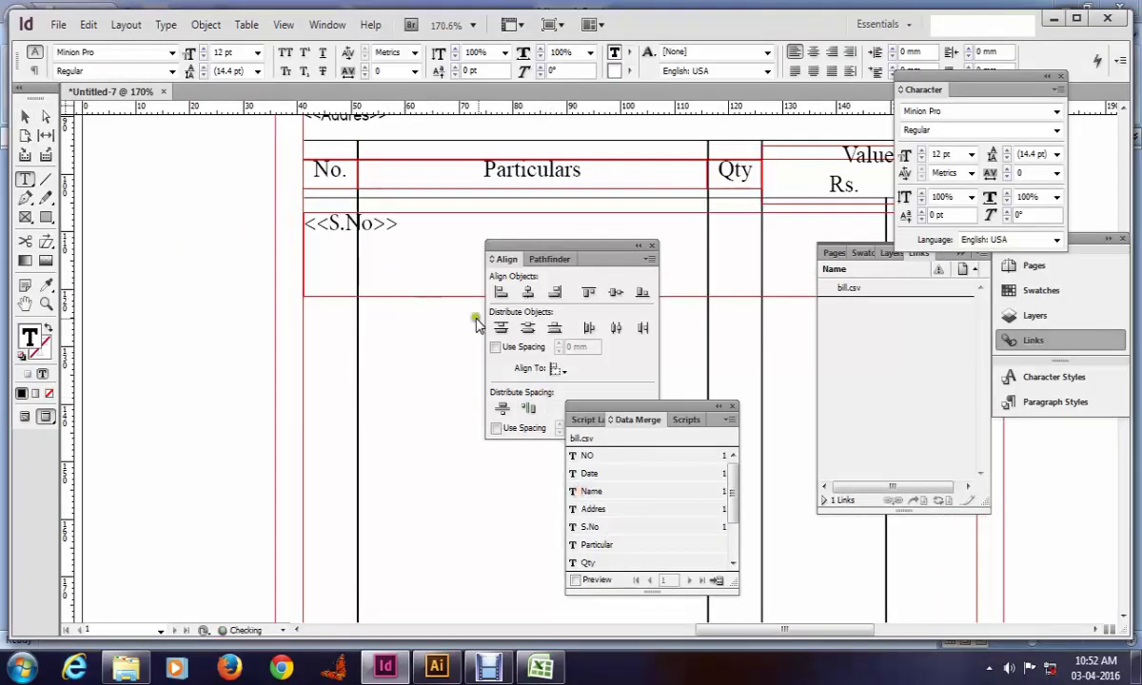
{"action": "scroll", "coordinate": [438, 271], "scroll_direction": "right", "scroll_amount": 3}
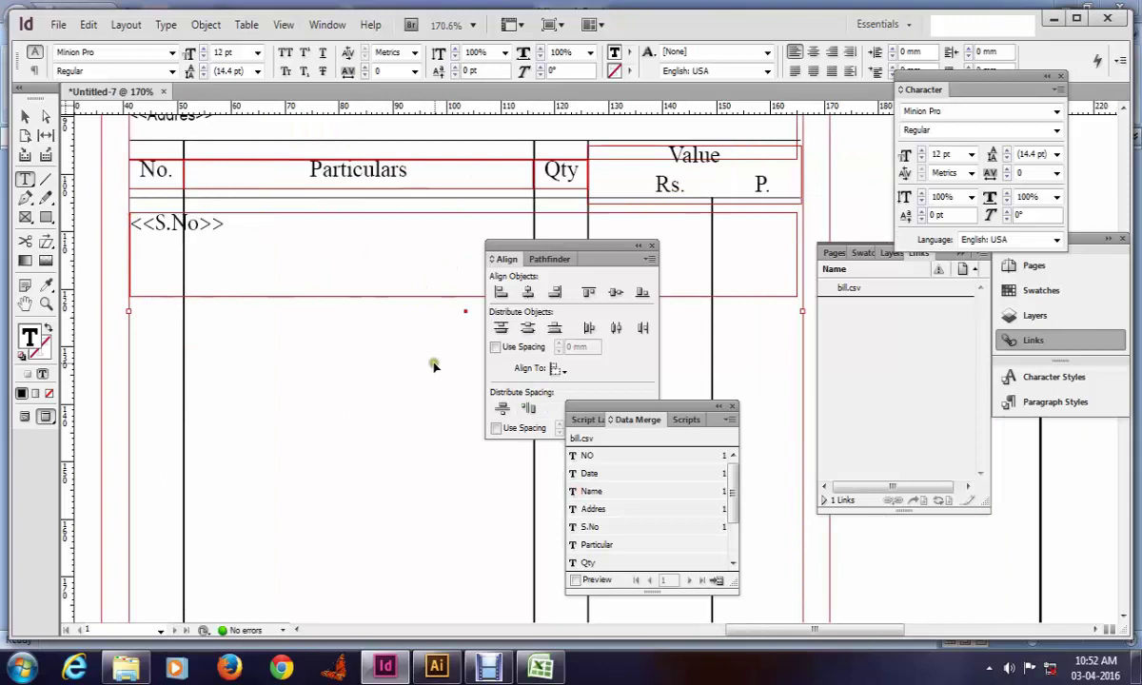
{"action": "left_click", "coordinate": [599, 544]}
{"action": "scroll", "coordinate": [540, 471], "scroll_direction": "right", "scroll_amount": 4}
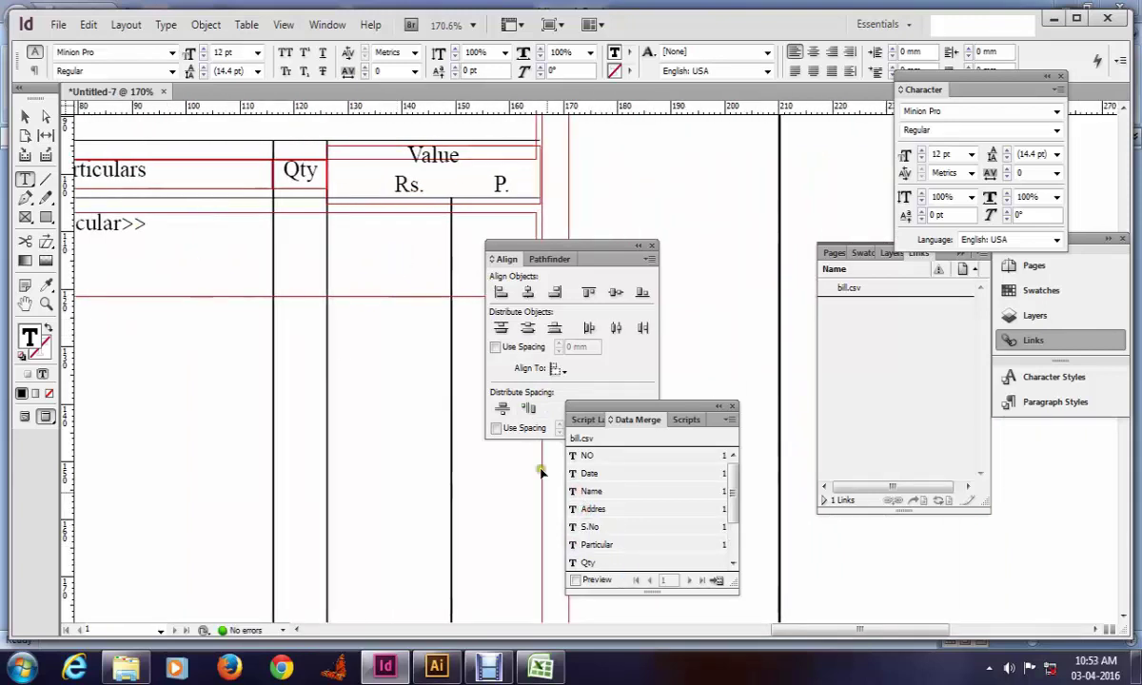
{"action": "left_click", "coordinate": [590, 563]}
{"action": "scroll", "coordinate": [395, 301], "scroll_direction": "right", "scroll_amount": 3}
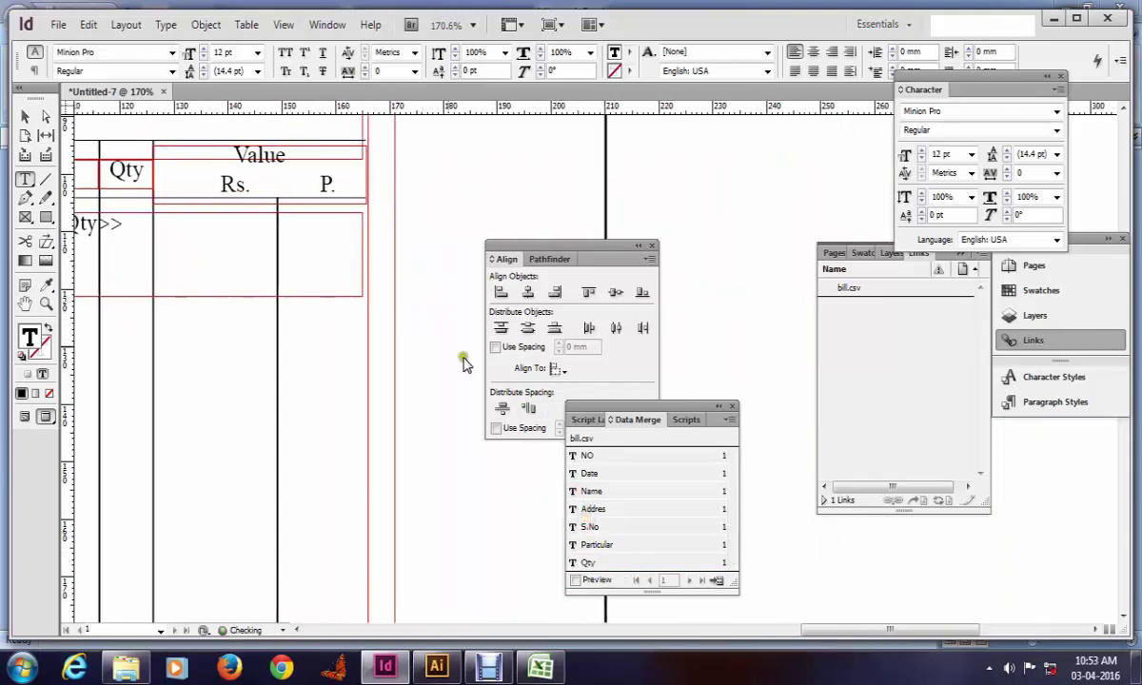
{"action": "scroll", "coordinate": [629, 547], "scroll_direction": "down", "scroll_amount": 2}
{"action": "left_click", "coordinate": [607, 542]}
{"action": "scroll", "coordinate": [452, 405], "scroll_direction": "down", "scroll_amount": 3}
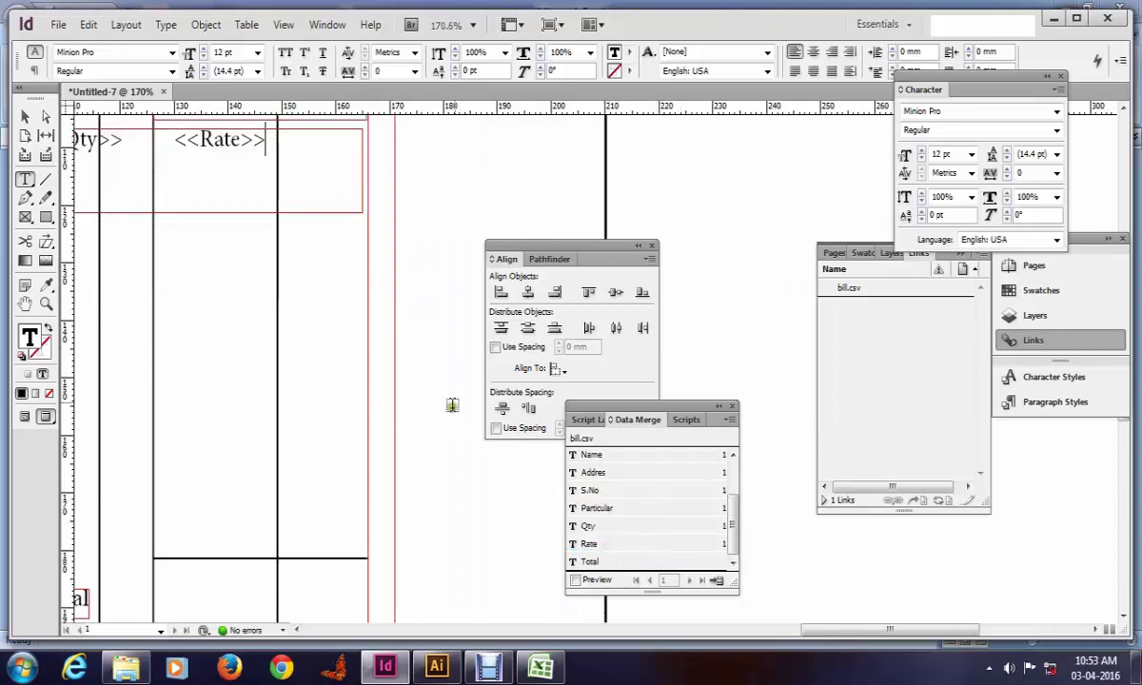
{"action": "left_click", "coordinate": [440, 224]}
{"action": "key", "text": "ctrl+0"}
{"action": "key", "text": "Tab"}
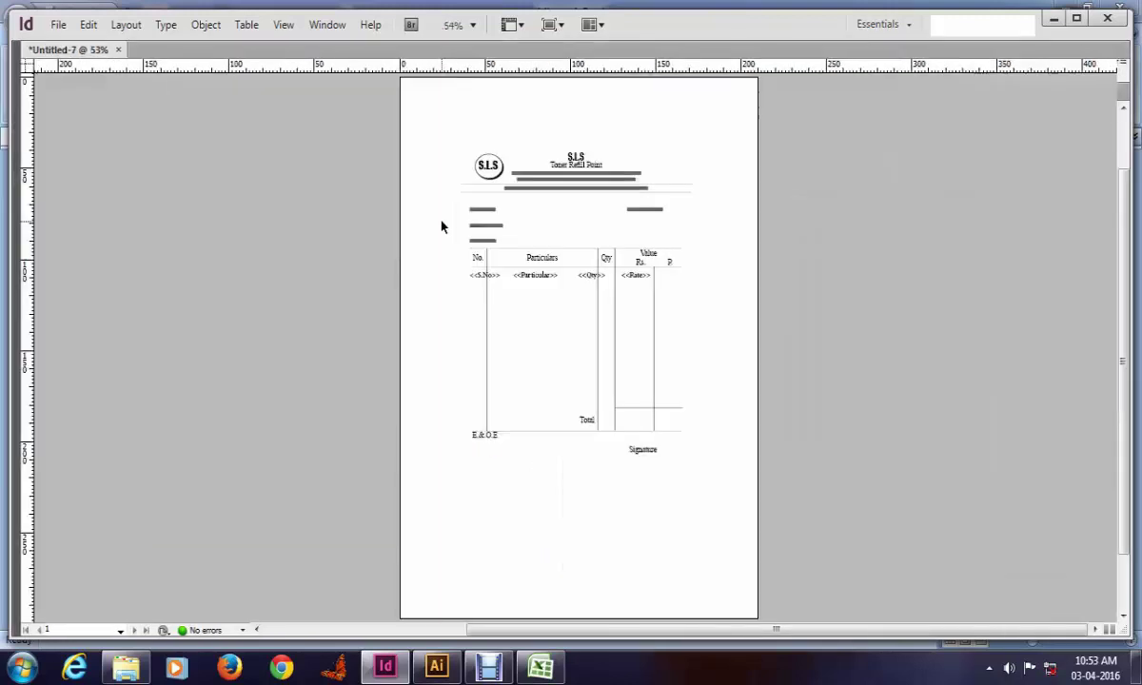
{"action": "left_click_drag", "start_coordinate": [346, 187], "coordinate": [773, 395]}
{"action": "key", "text": "Tab"}
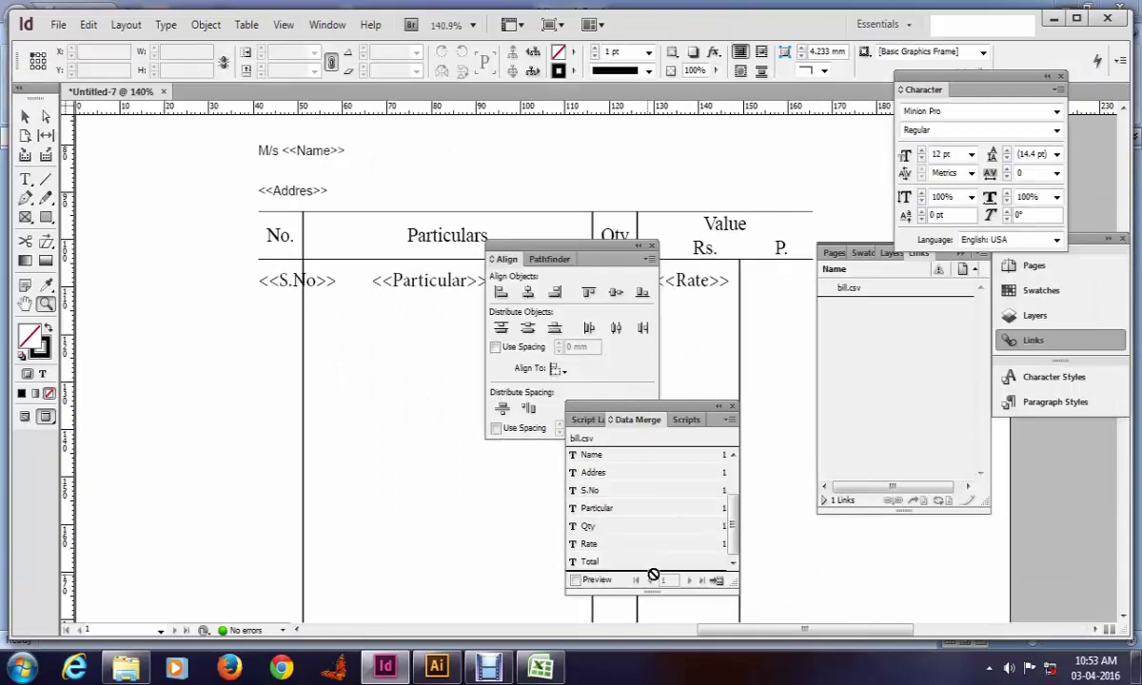
Step: Preview the bill with bill.csv data and select the merged item line
{"action": "left_click", "coordinate": [574, 580]}
{"action": "key", "text": "Tab"}
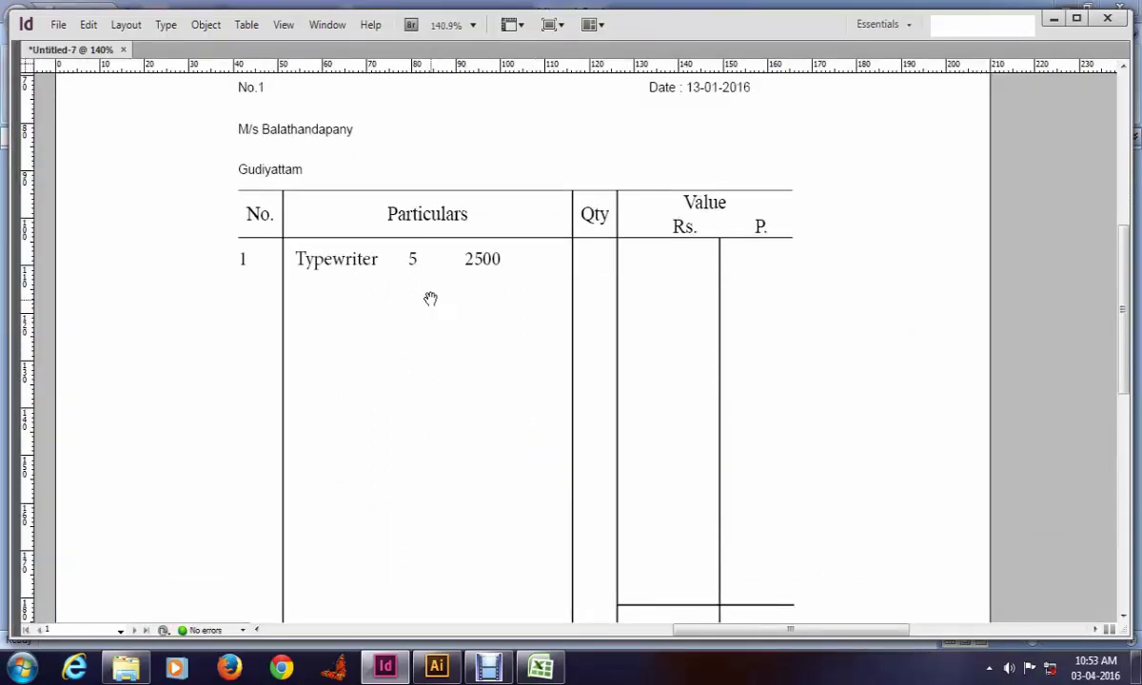
{"action": "left_click_drag", "start_coordinate": [430, 299], "coordinate": [504, 303]}
{"action": "triple_click", "coordinate": [425, 263]}
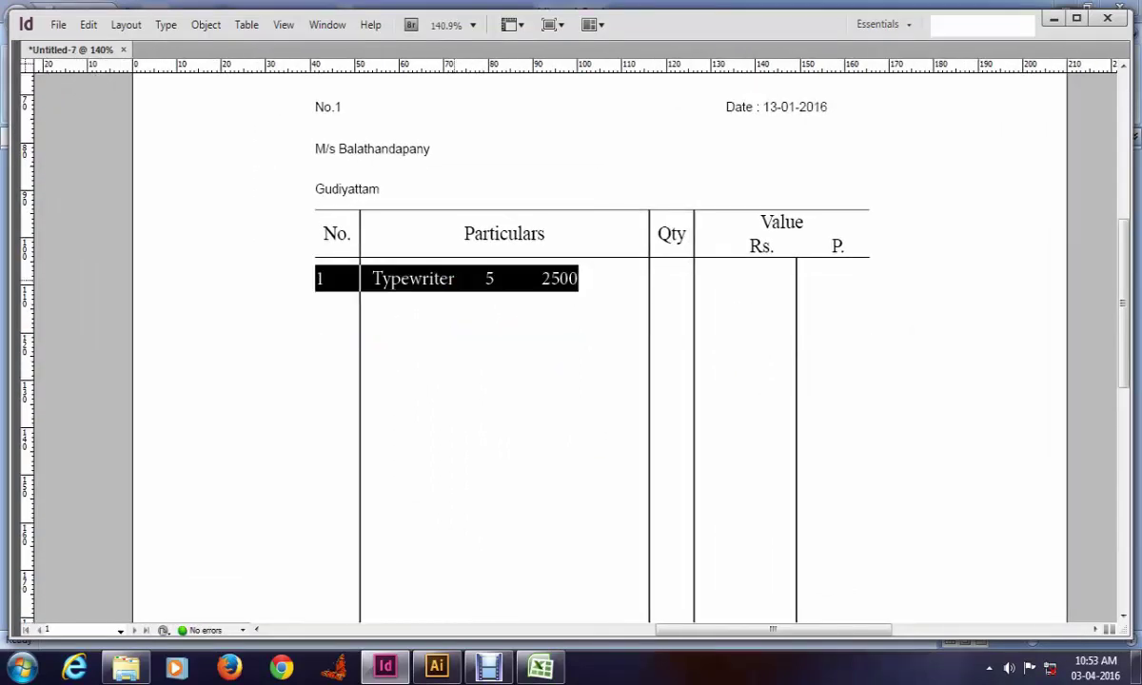
Step: Add tab stops at 16.228 mm and under Qty and Rs. so 5 and 2500 align
{"action": "key", "text": "ctrl+shift+t"}
{"action": "left_click_drag", "start_coordinate": [455, 197], "coordinate": [448, 148]}
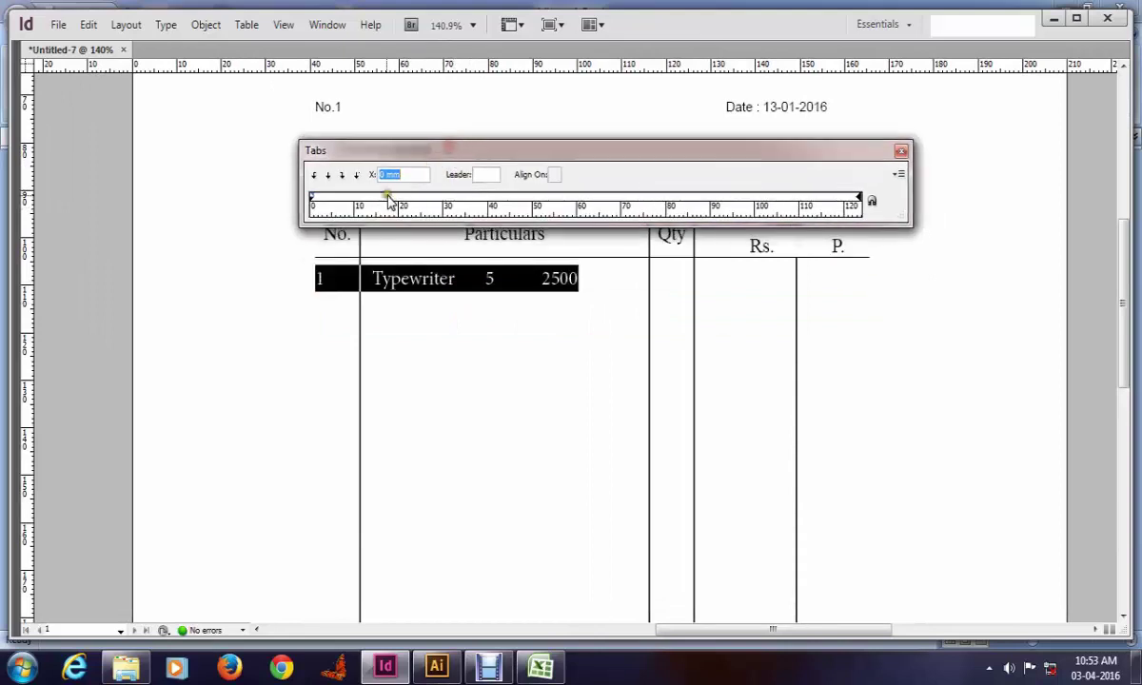
{"action": "mouse_move", "coordinate": [388, 201]}
{"action": "left_mouse_down"}
{"action": "mouse_move", "coordinate": [371, 203]}
{"action": "mouse_move", "coordinate": [384, 205]}
{"action": "left_mouse_up"}
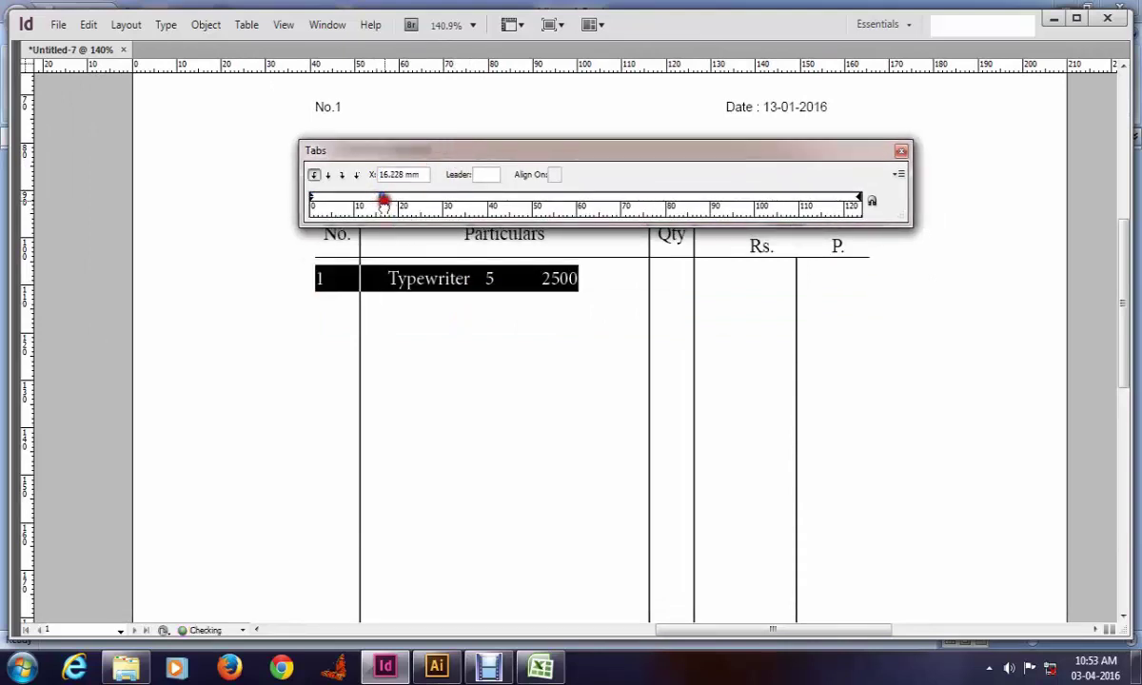
{"action": "left_click_drag", "start_coordinate": [550, 201], "coordinate": [657, 206]}
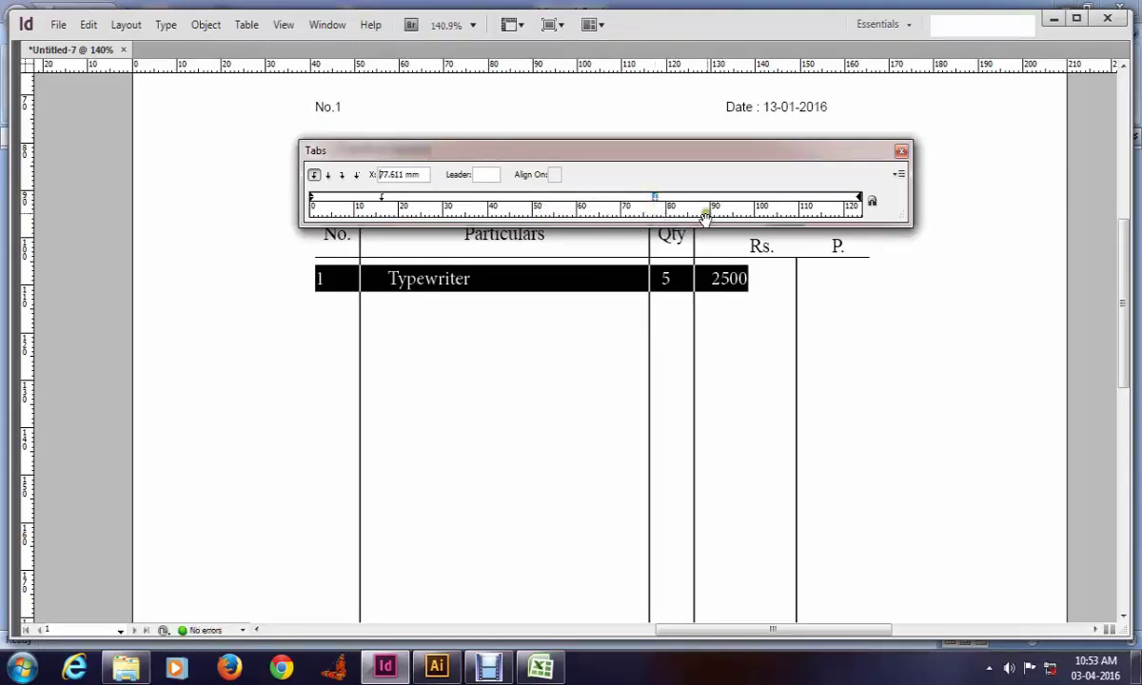
{"action": "mouse_move", "coordinate": [726, 206]}
{"action": "left_mouse_down"}
{"action": "mouse_move", "coordinate": [766, 211]}
{"action": "mouse_move", "coordinate": [698, 205]}
{"action": "left_mouse_up"}
{"action": "left_click", "coordinate": [807, 211]}
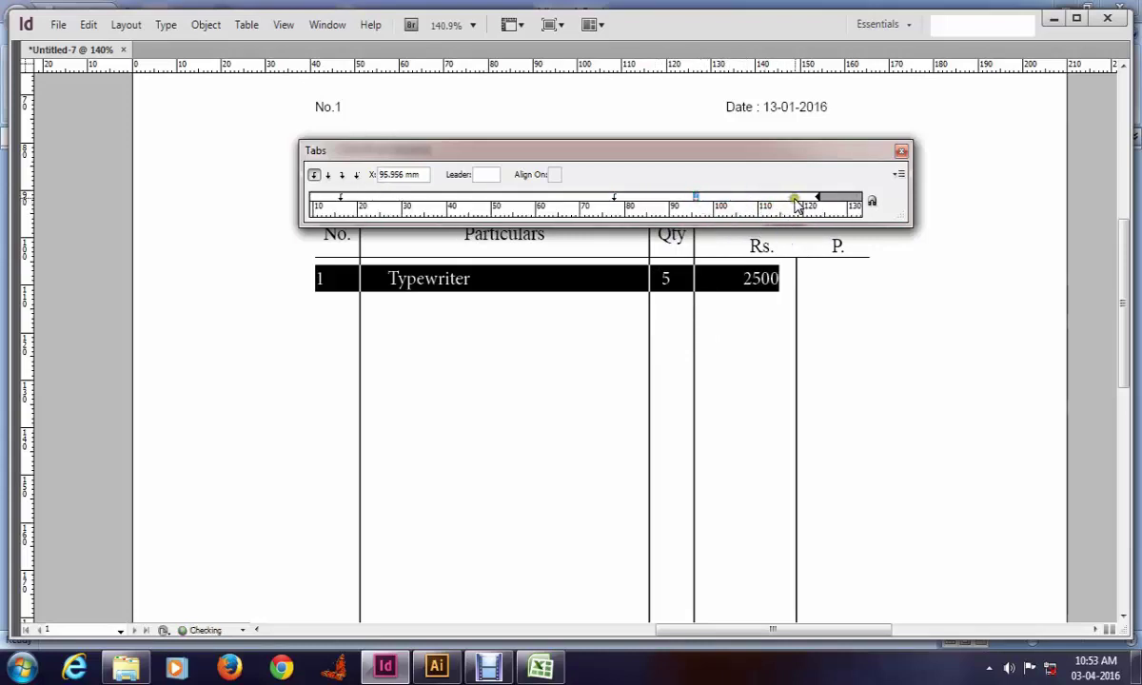
{"action": "left_click", "coordinate": [901, 155]}
{"action": "key", "text": "Escape"}
Step: Draw a text frame in the empty box beside Total
{"action": "key", "text": "w"}
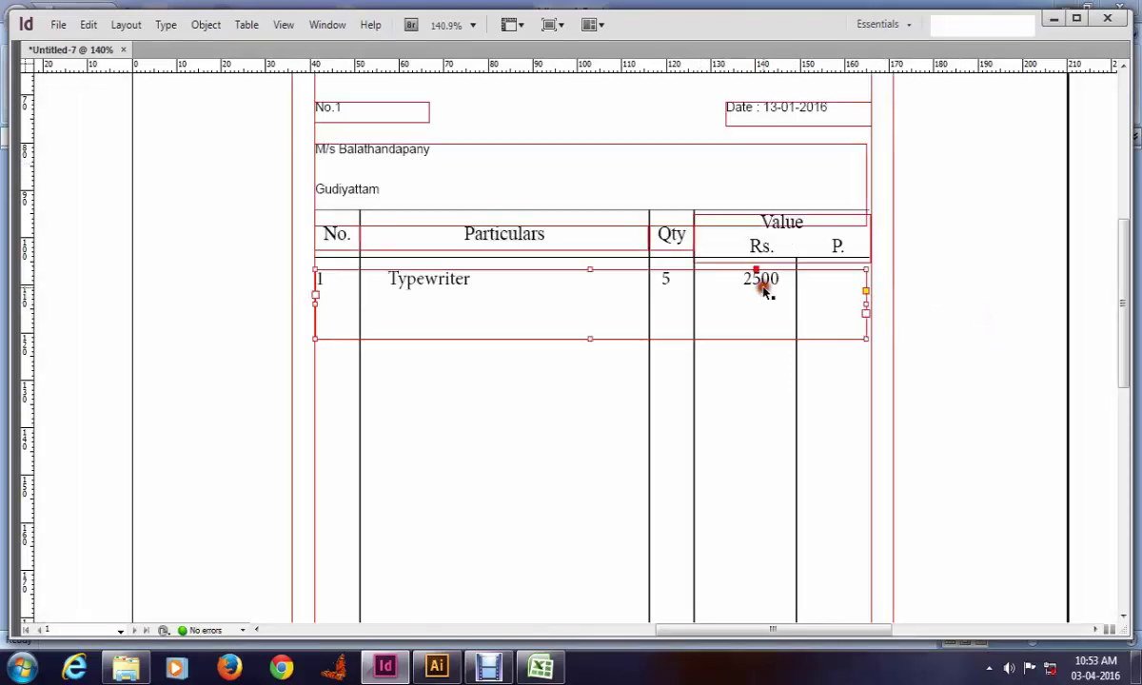
{"action": "scroll", "coordinate": [776, 314], "scroll_direction": "down", "scroll_amount": 1}
{"action": "scroll", "coordinate": [716, 368], "scroll_direction": "down", "scroll_amount": 3}
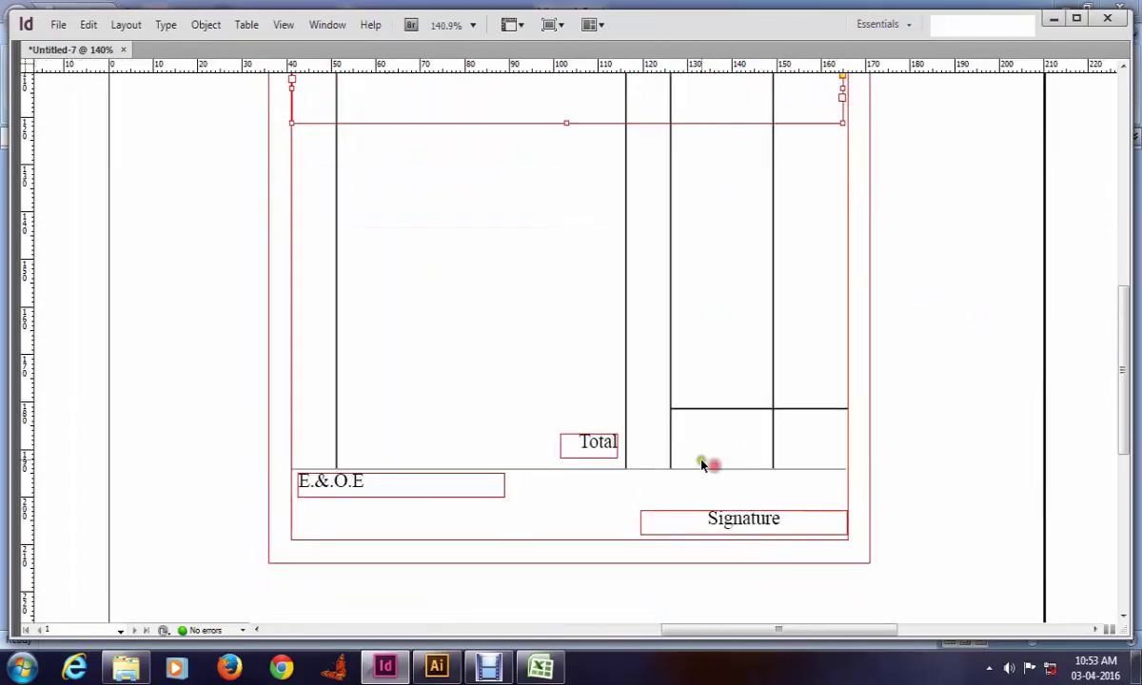
{"action": "left_click", "coordinate": [701, 450]}
{"action": "left_click_drag", "start_coordinate": [684, 422], "coordinate": [843, 464]}
{"action": "key", "text": "w"}
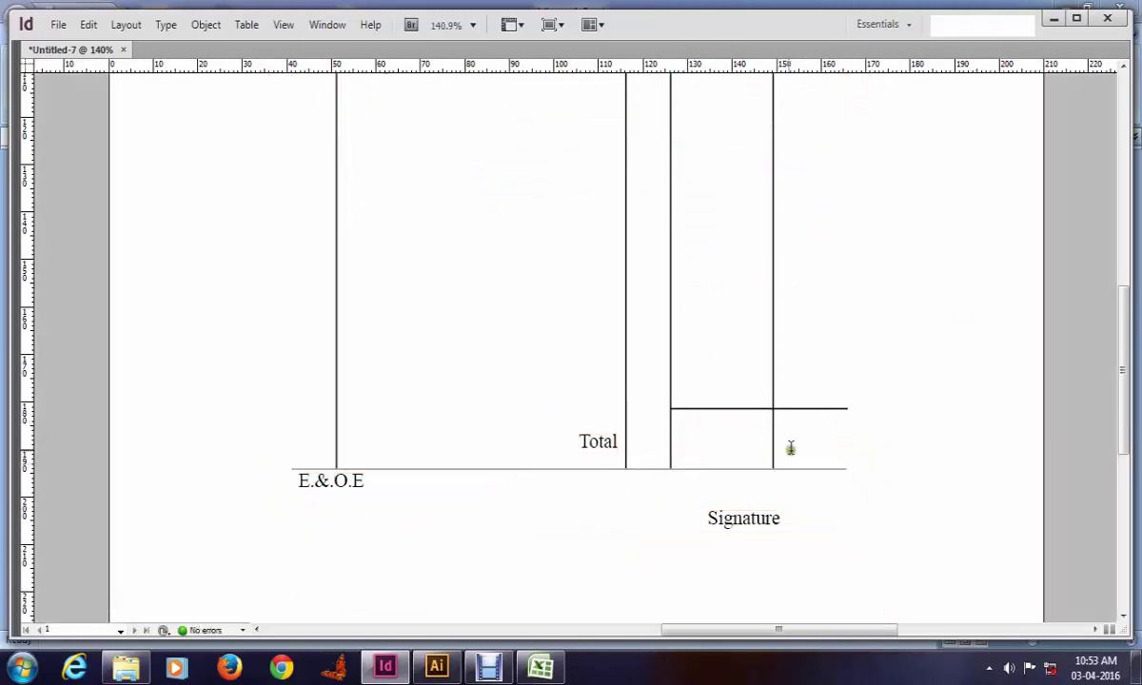
{"action": "key", "text": "Tab"}
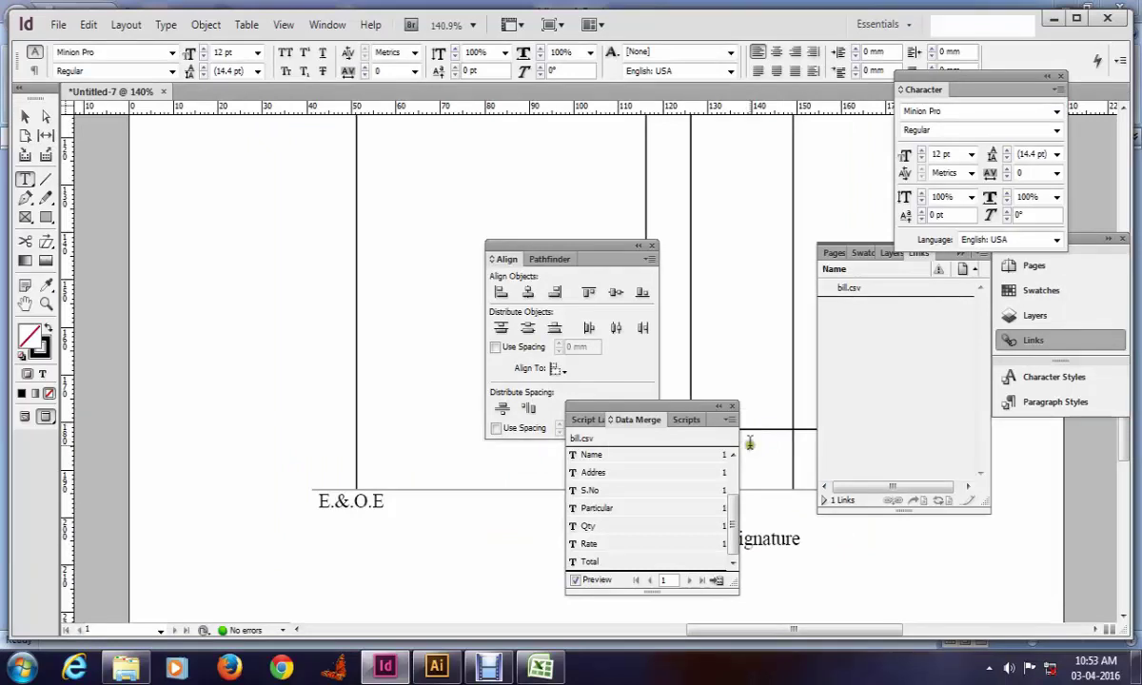
{"action": "scroll", "coordinate": [369, 323], "scroll_direction": "right", "scroll_amount": 5}
{"action": "key", "text": "Tab"}
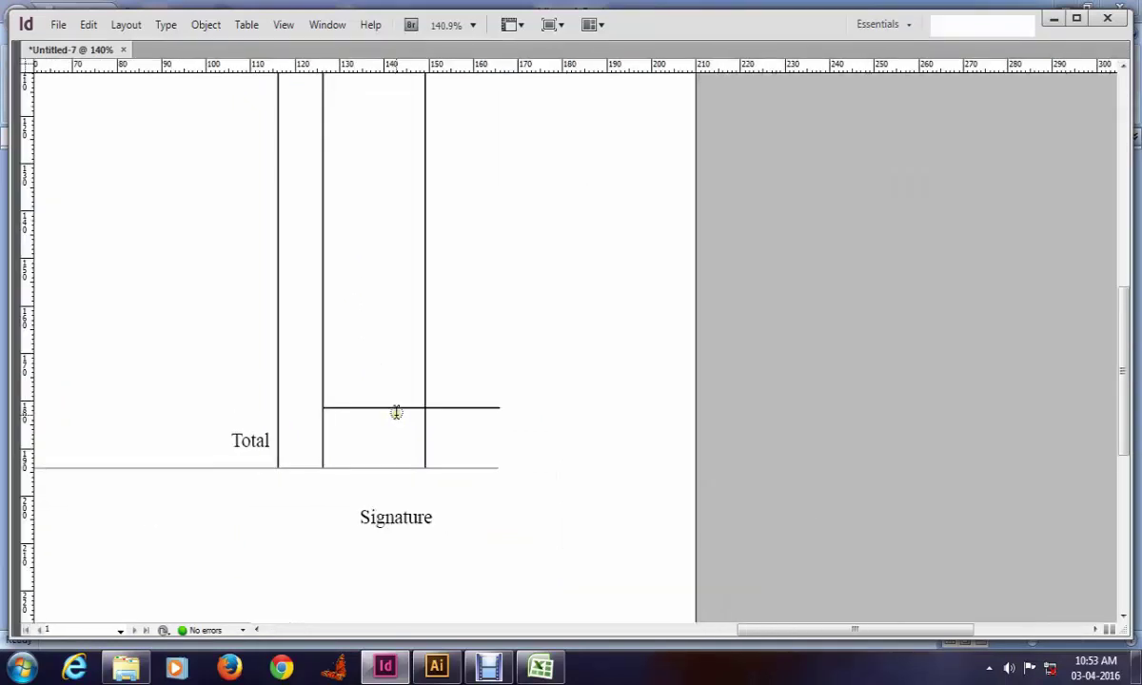
{"action": "key", "text": "w"}
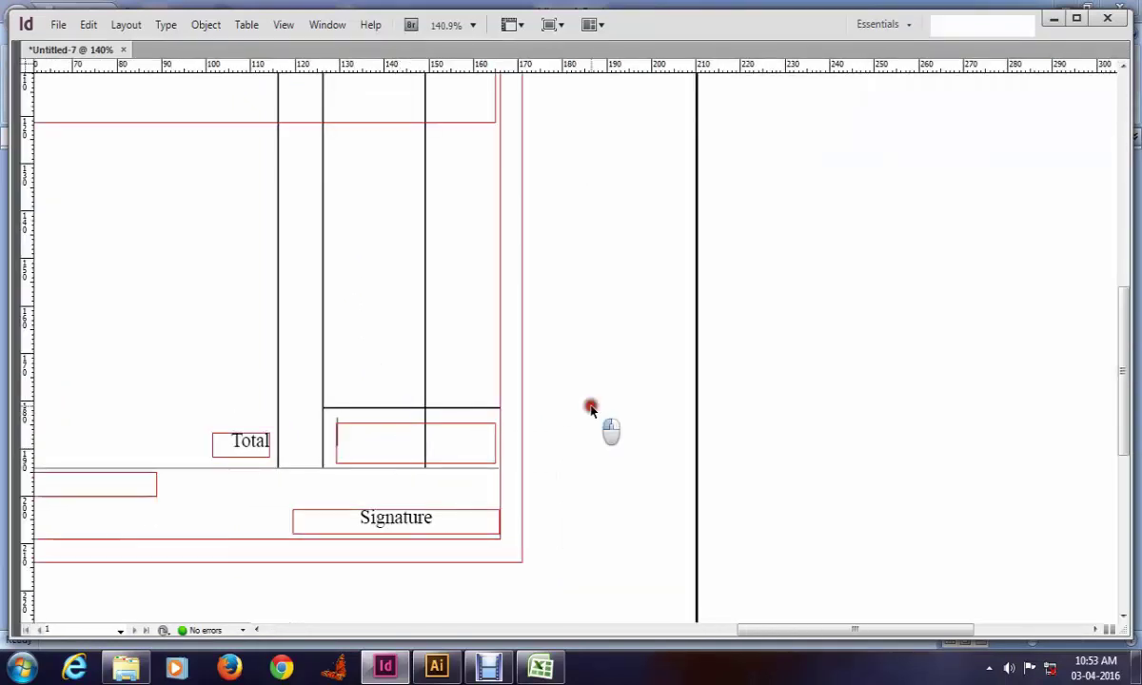
{"action": "key", "text": "Tab"}
Step: Insert the Total field into the new frame and turn off Preview to show <<Total>>
{"action": "left_click", "coordinate": [409, 464]}
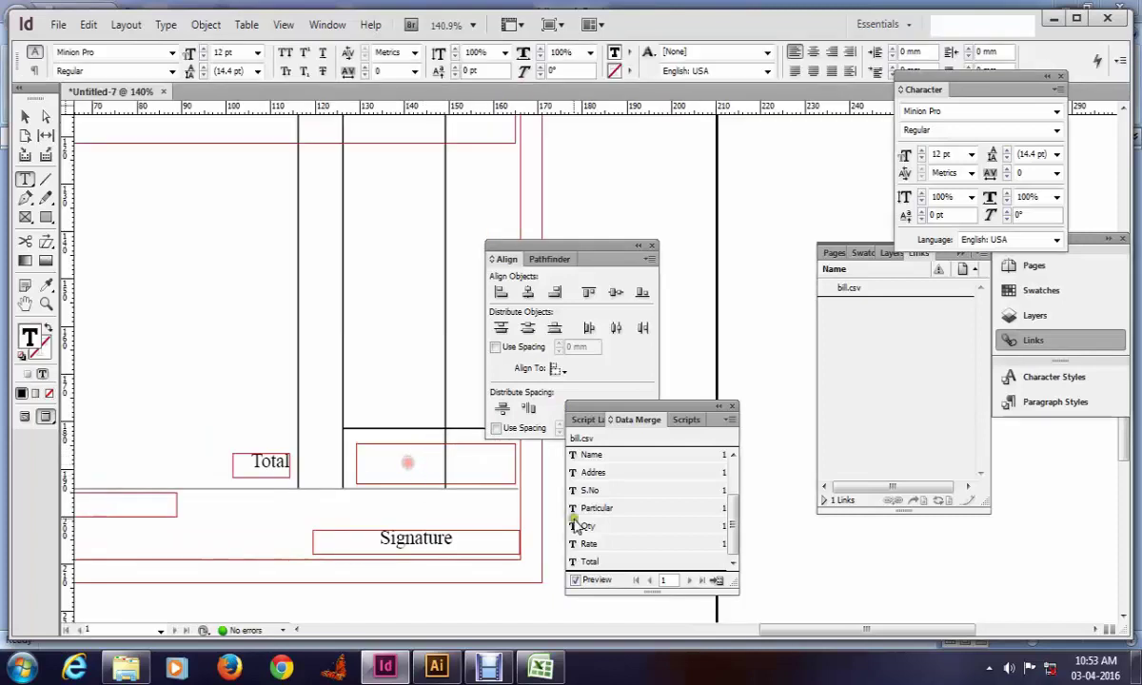
{"action": "left_click", "coordinate": [605, 562]}
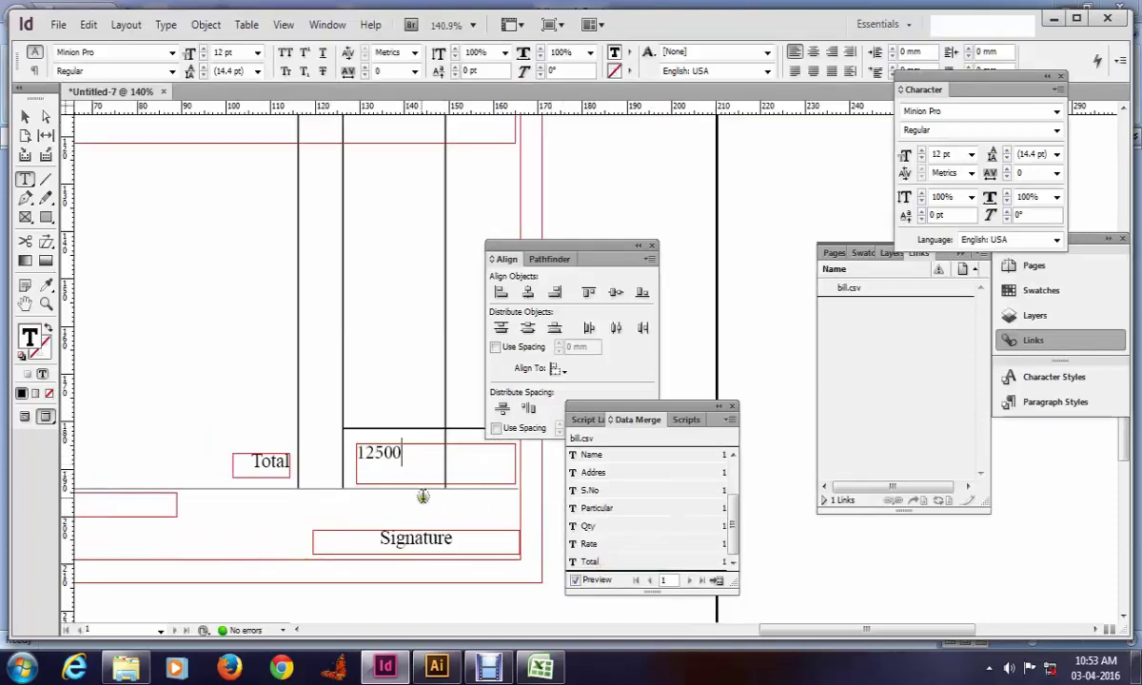
{"action": "left_click", "coordinate": [576, 579]}
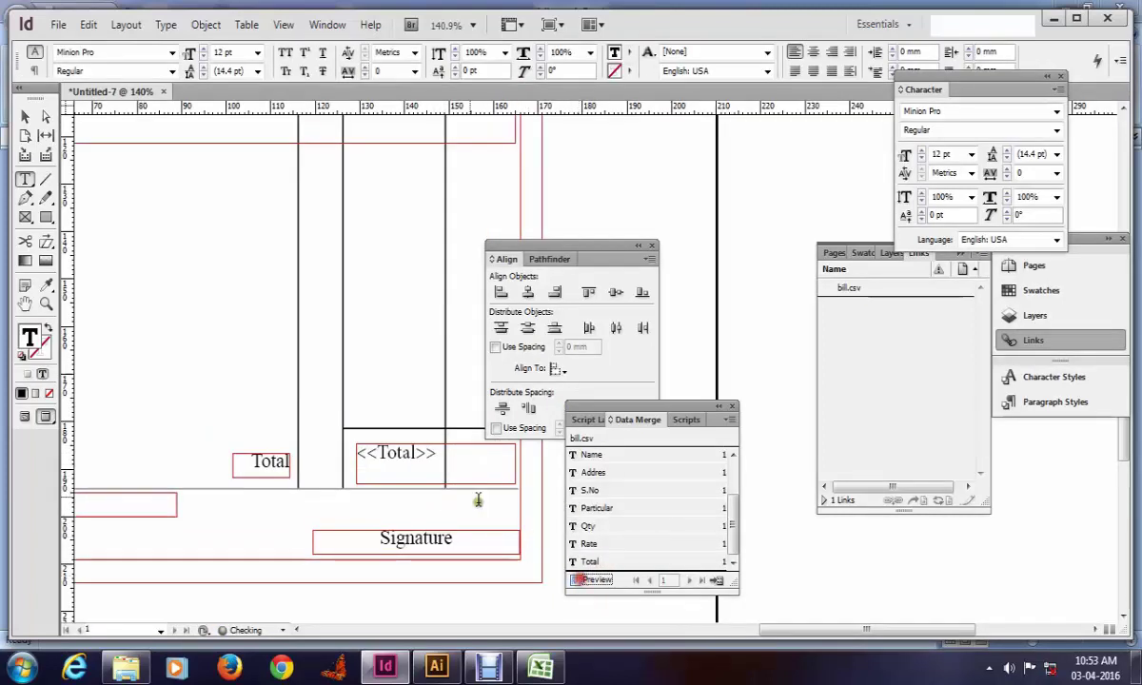
{"action": "scroll", "coordinate": [446, 484], "scroll_direction": "down", "scroll_amount": 2}
{"action": "key", "text": "Escape"}
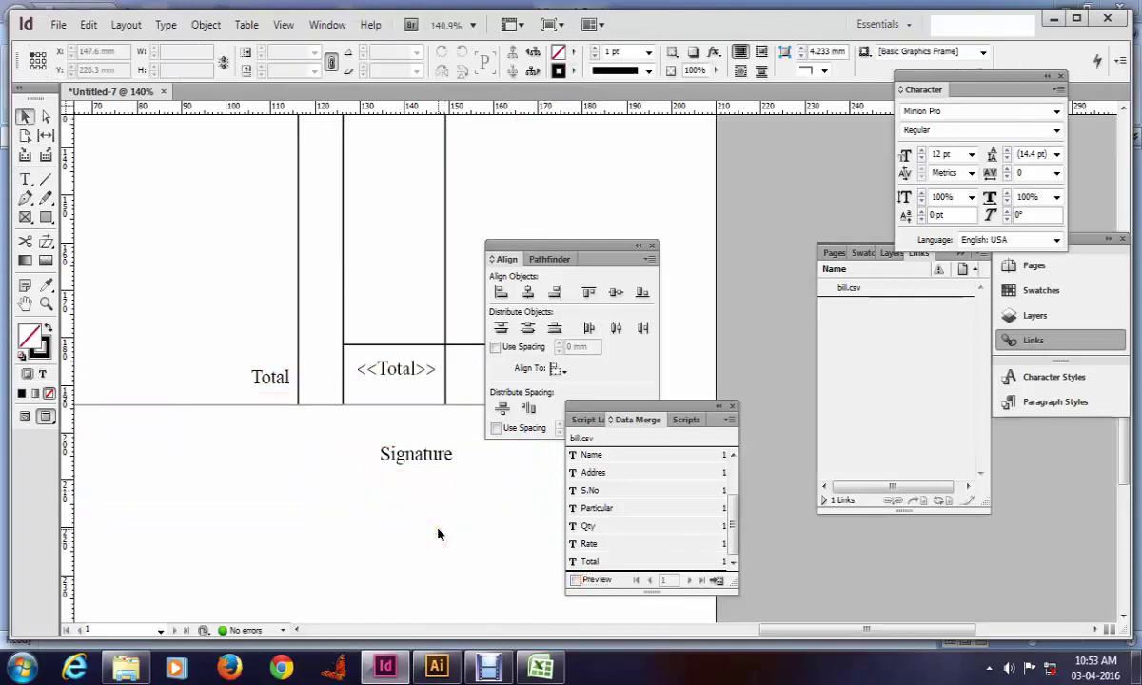
{"action": "key", "text": "ctrl+0"}
{"action": "key", "text": "Tab"}
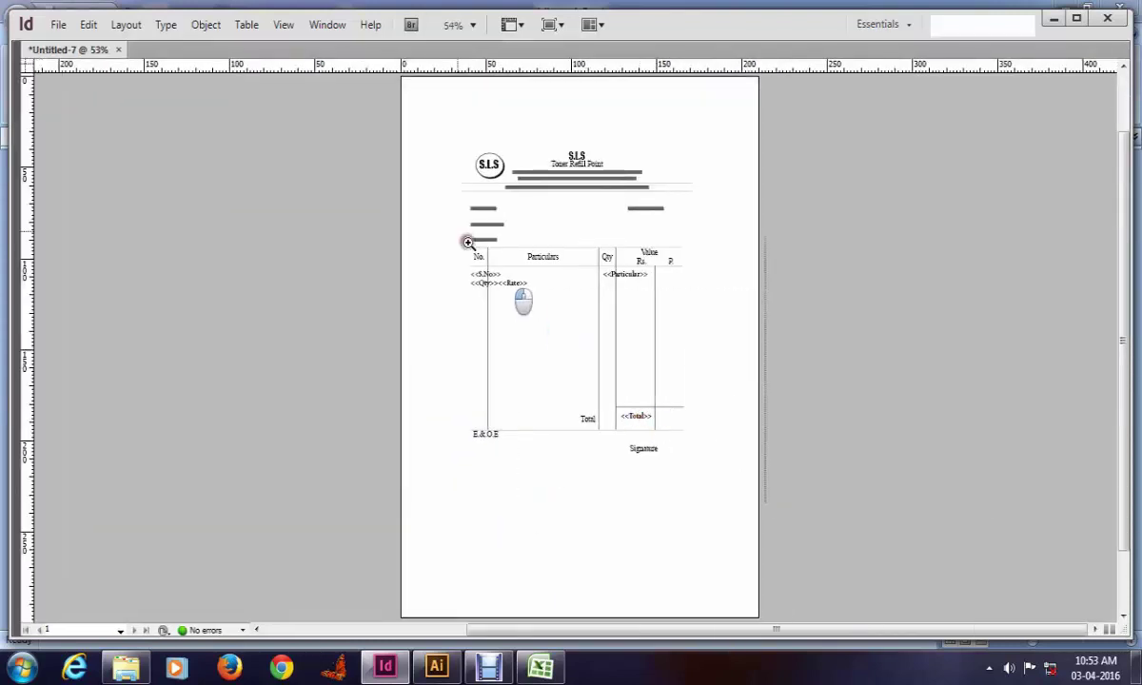
{"action": "scroll", "coordinate": [522, 301], "scroll_direction": "up", "scroll_amount": 3}
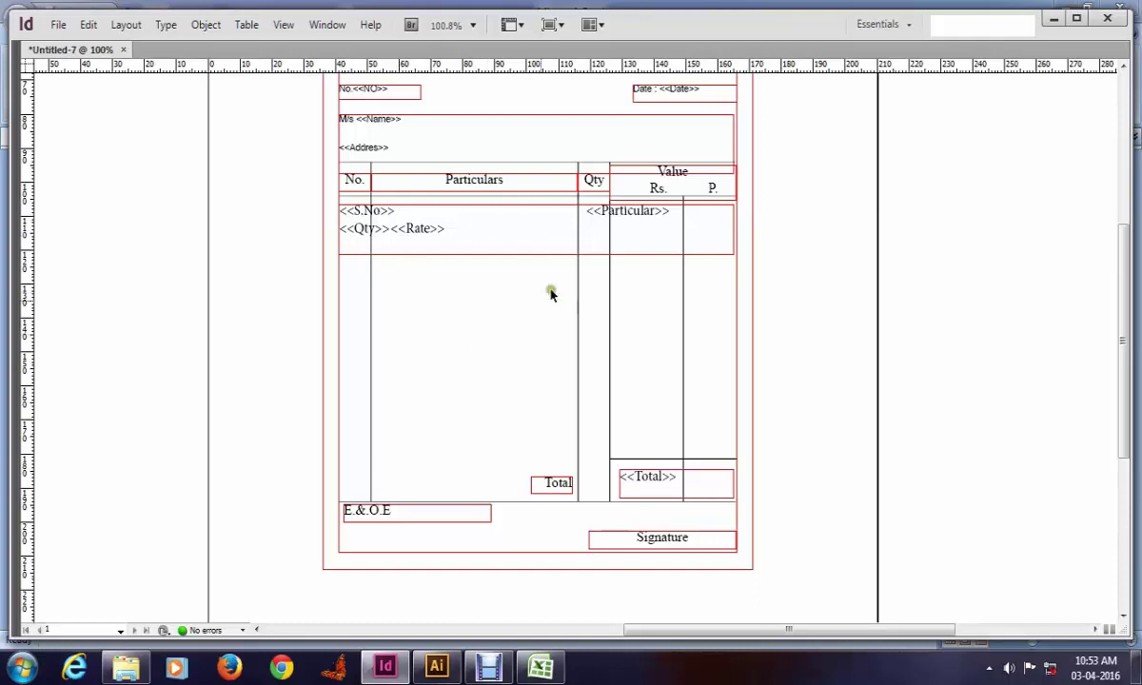
{"action": "scroll", "coordinate": [522, 315], "scroll_direction": "up", "scroll_amount": 3}
{"action": "key", "text": "Tab"}
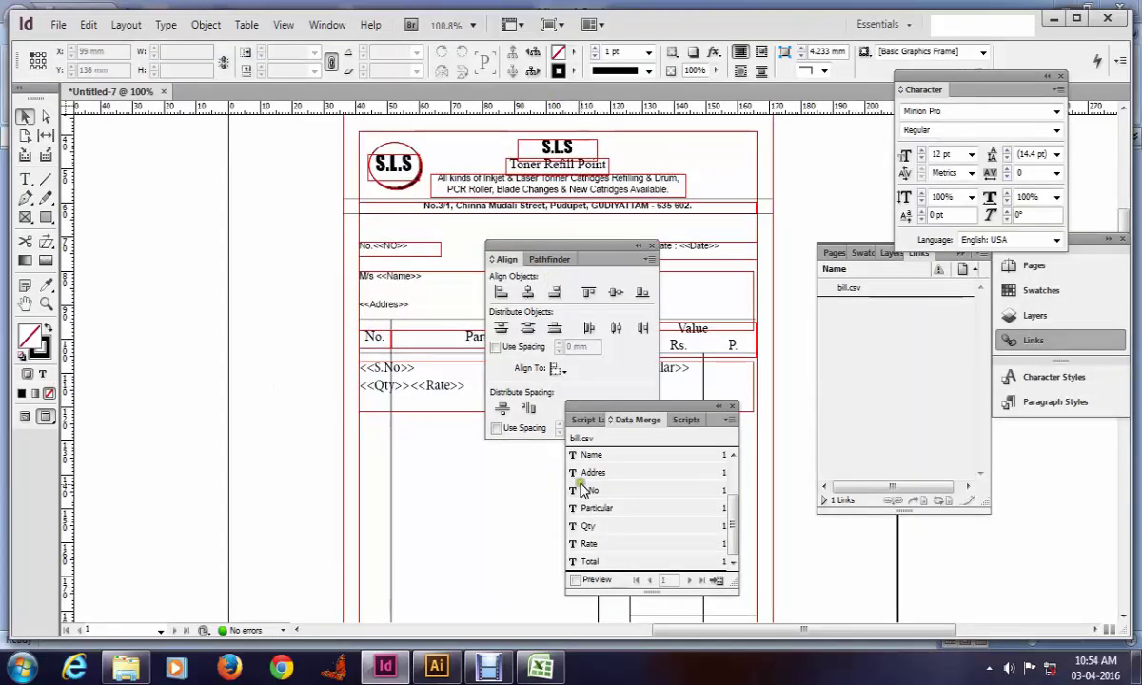
Step: Create a merged document from Single Record 1, dismissing the overset text alert
{"action": "left_click", "coordinate": [718, 582]}
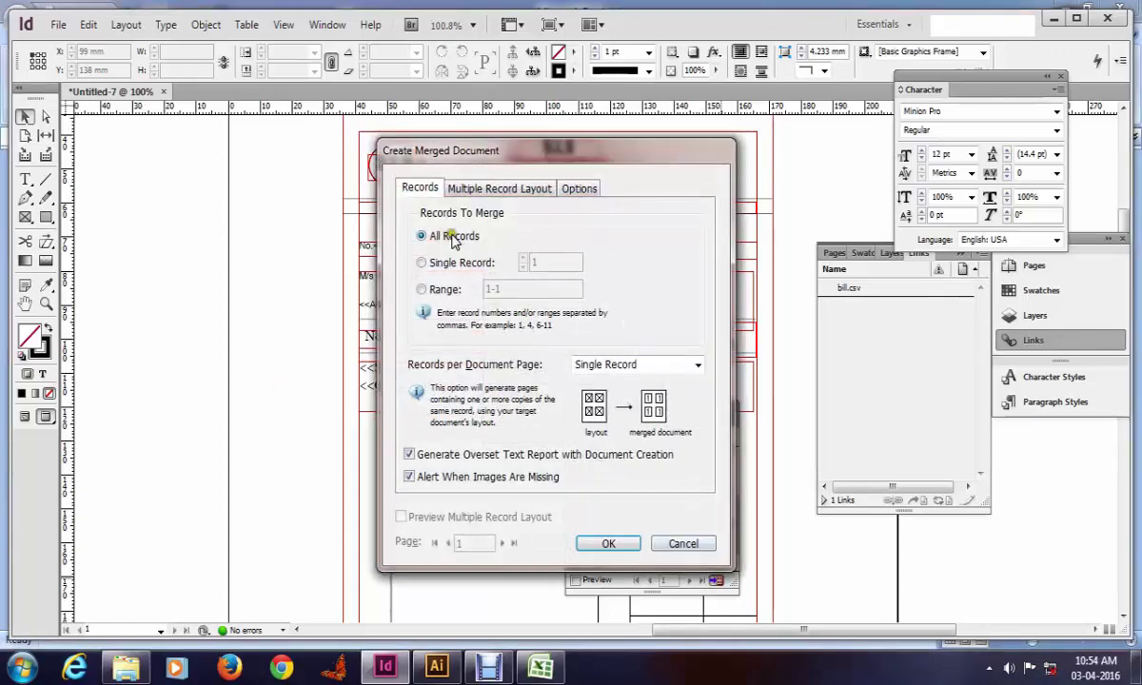
{"action": "left_click", "coordinate": [423, 262]}
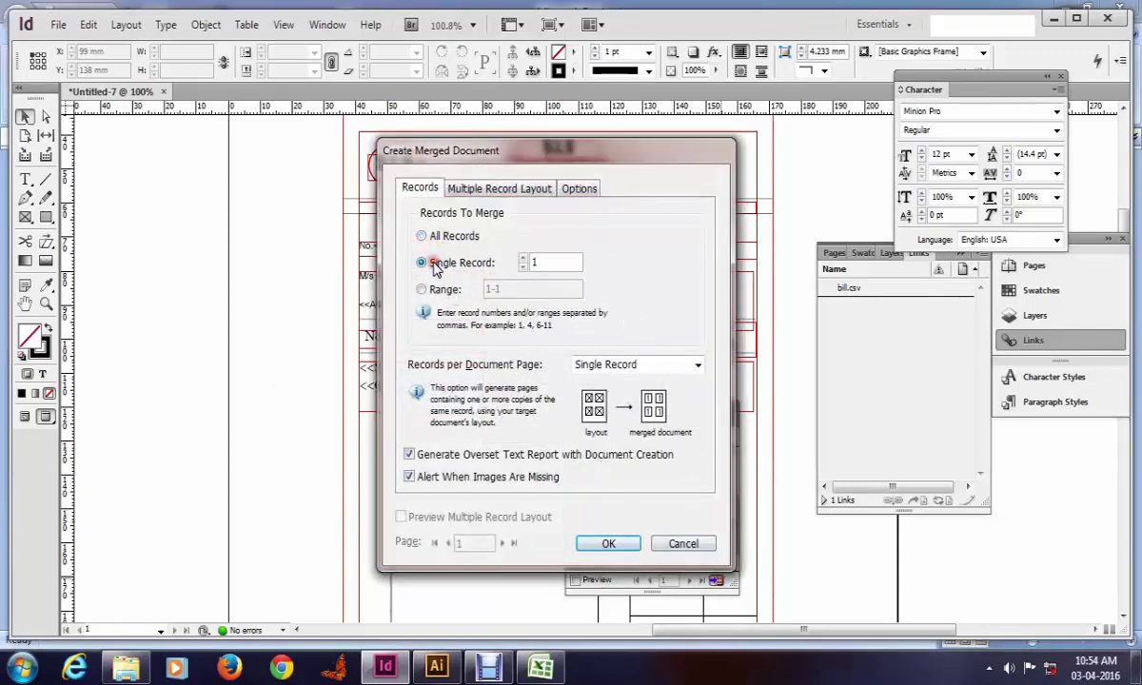
{"action": "left_click", "coordinate": [608, 543]}
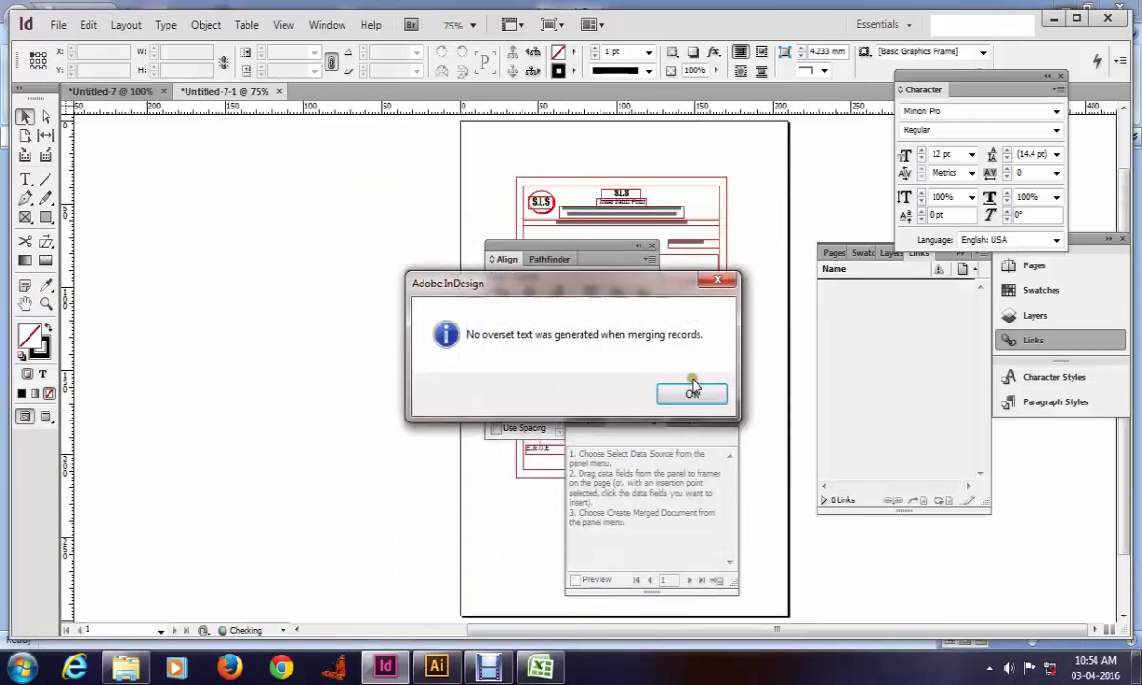
{"action": "left_click", "coordinate": [688, 394]}
Step: Zoom in on the merged invoice to check Typewriter, 5, 2500 and the 12500 total
{"action": "key", "text": "Tab"}
{"action": "left_click", "coordinate": [388, 252]}
{"action": "key", "text": "w"}
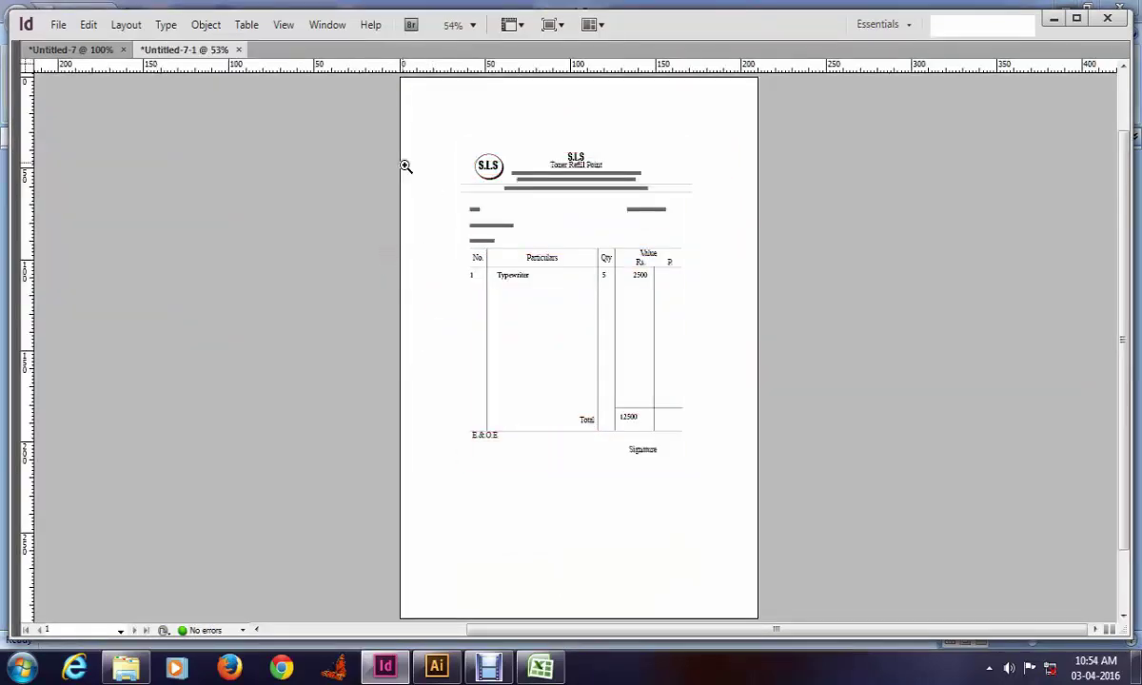
{"action": "mouse_move", "coordinate": [403, 165]}
{"action": "left_mouse_down"}
{"action": "mouse_move", "coordinate": [761, 411]}
{"action": "mouse_move", "coordinate": [612, 476]}
{"action": "left_mouse_up"}
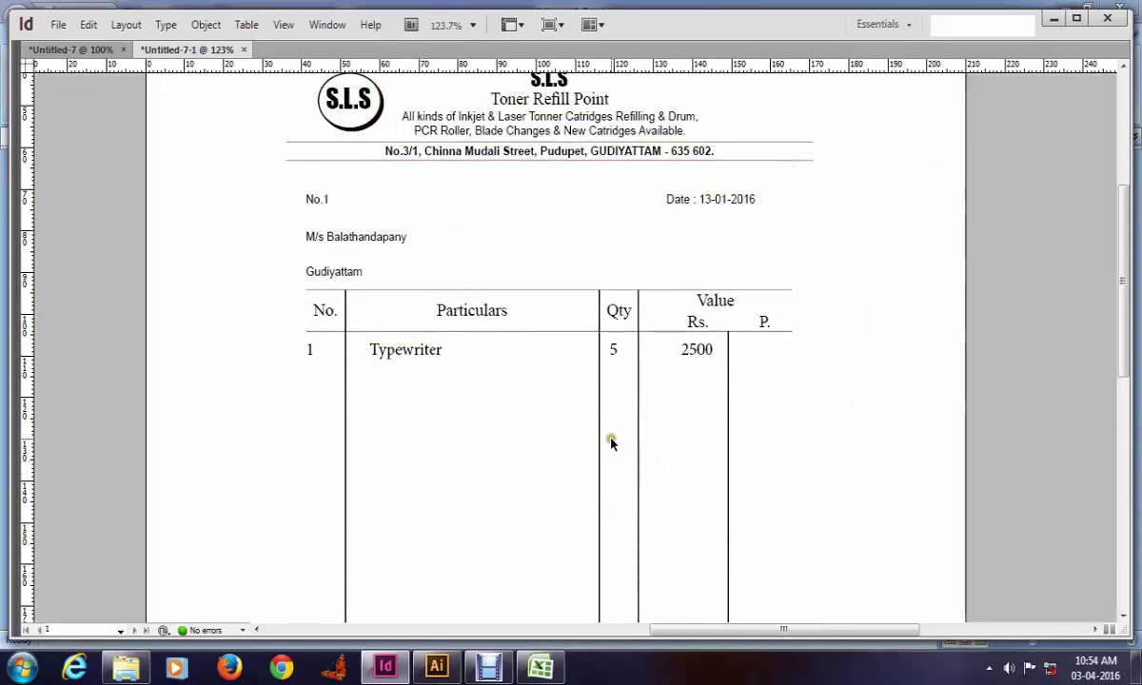
{"action": "scroll", "coordinate": [609, 441], "scroll_direction": "down", "scroll_amount": 3}
{"action": "scroll", "coordinate": [611, 444], "scroll_direction": "down", "scroll_amount": 3}
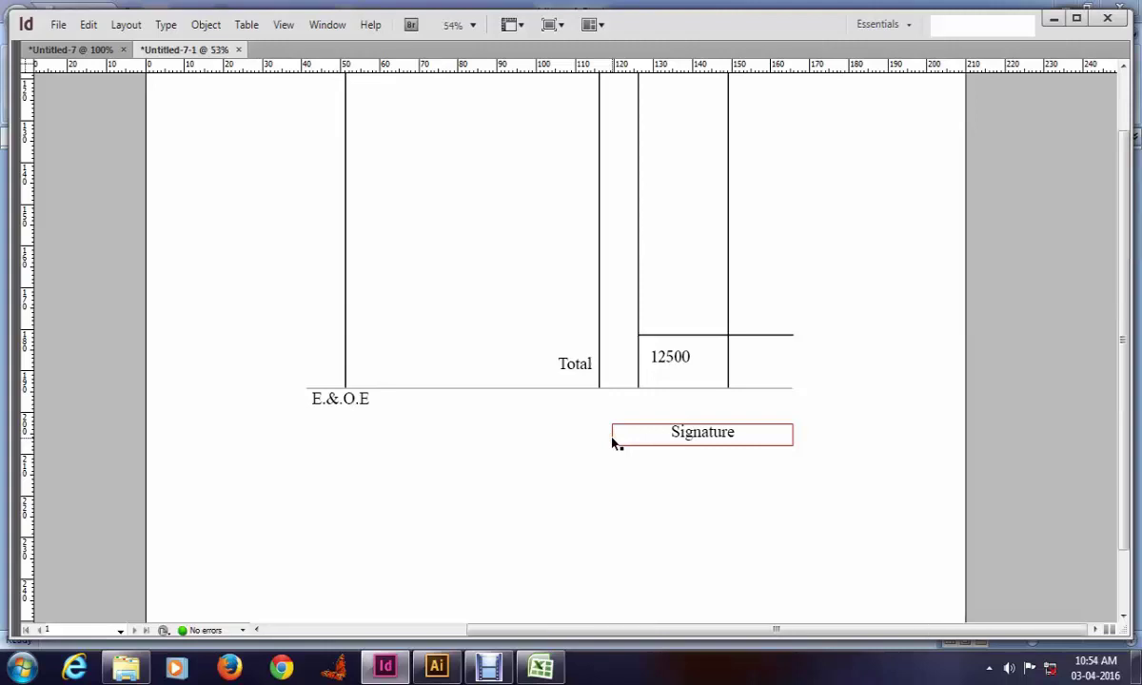
{"action": "key", "text": "ctrl+0"}
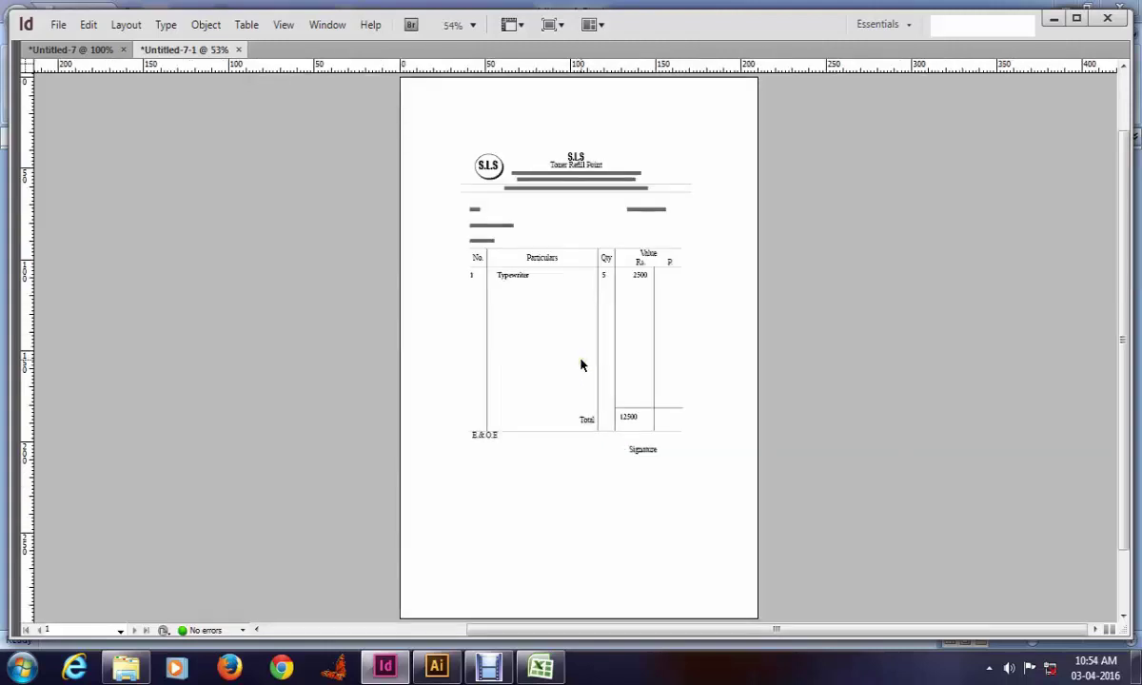
{"action": "key", "text": "z"}
{"action": "left_click_drag", "start_coordinate": [742, 493], "coordinate": [373, 157]}
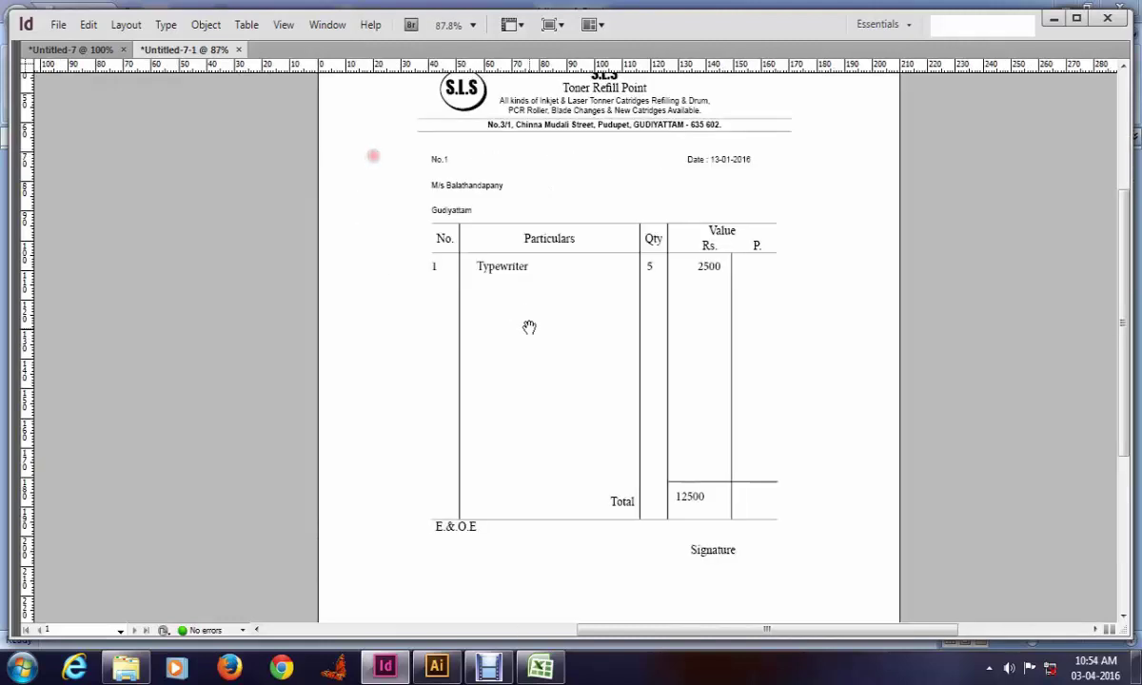
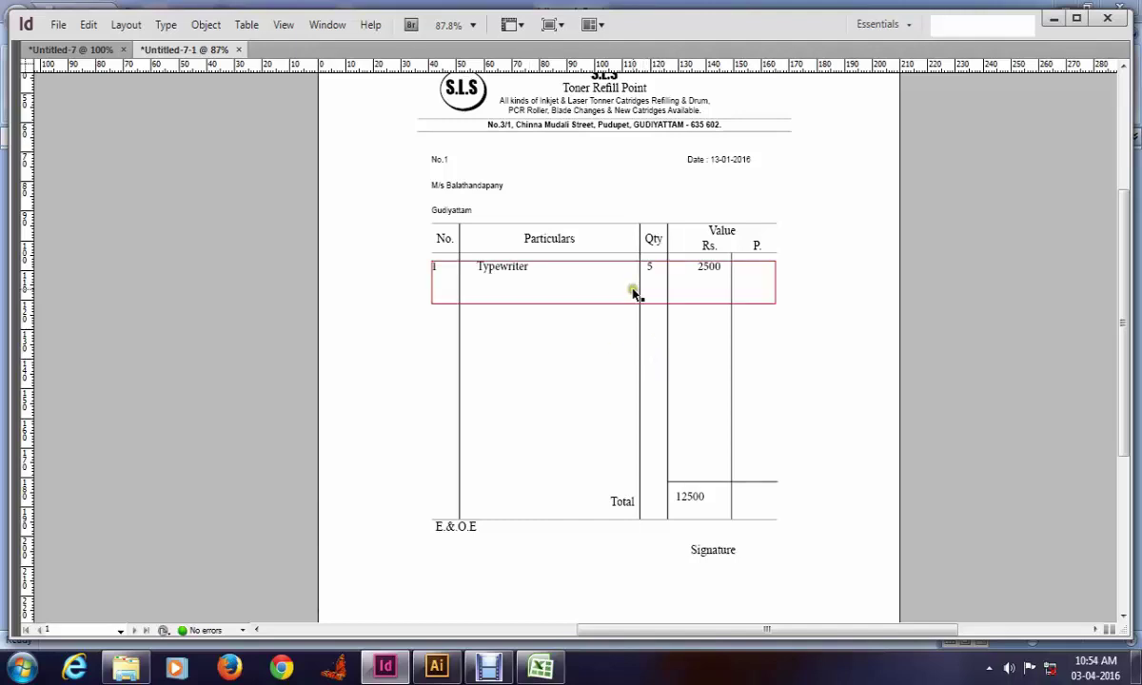
Step: Check the invoice layout by toggling preview mode and zooming into its upper half
{"action": "scroll", "coordinate": [688, 342], "scroll_direction": "down", "scroll_amount": 2}
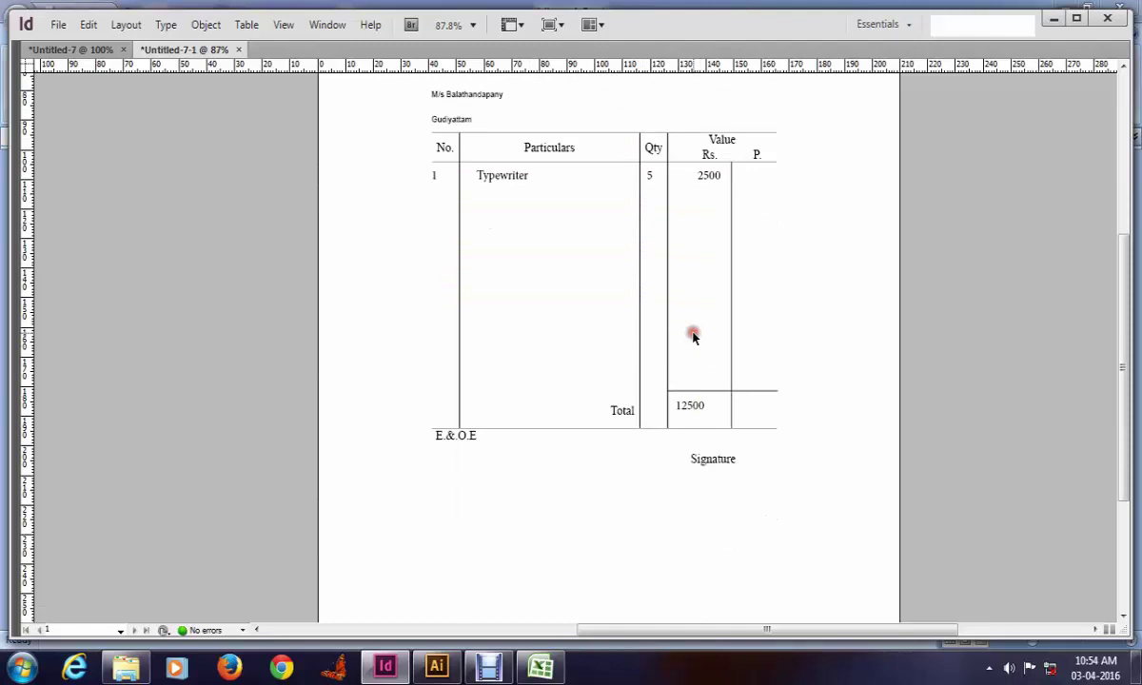
{"action": "key", "text": "w"}
{"action": "scroll", "coordinate": [692, 338], "scroll_direction": "up", "scroll_amount": 2}
{"action": "left_click", "coordinate": [859, 359]}
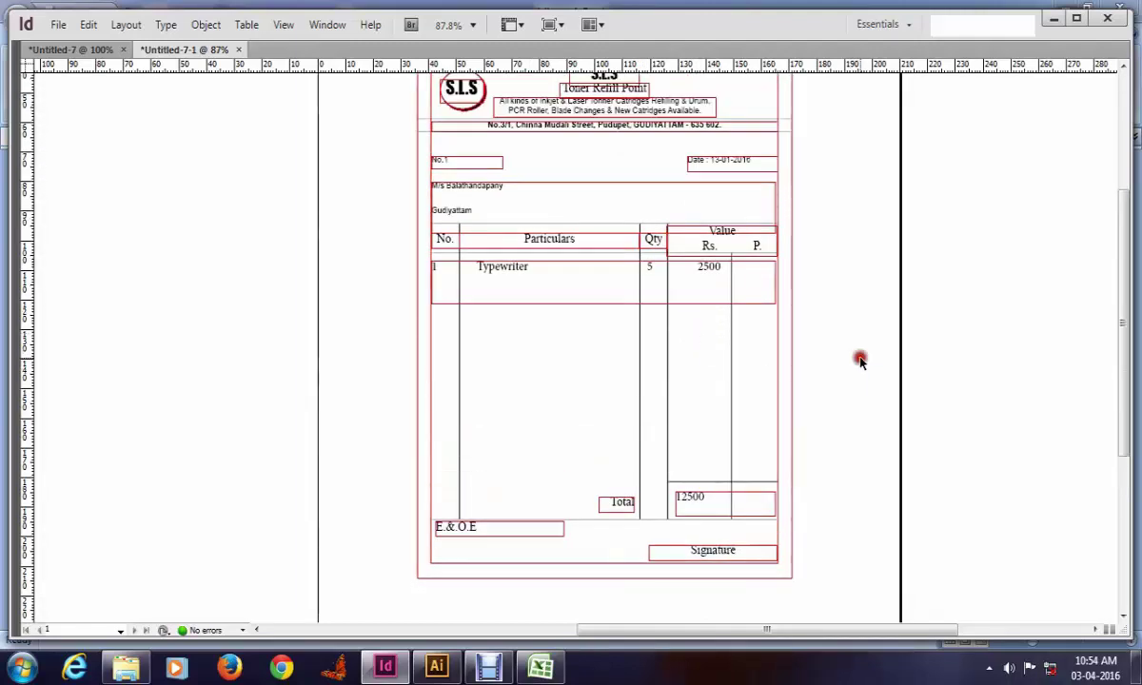
{"action": "key", "text": "w"}
{"action": "key", "text": "w"}
{"action": "key", "text": "w"}
{"action": "left_click", "coordinate": [862, 361]}
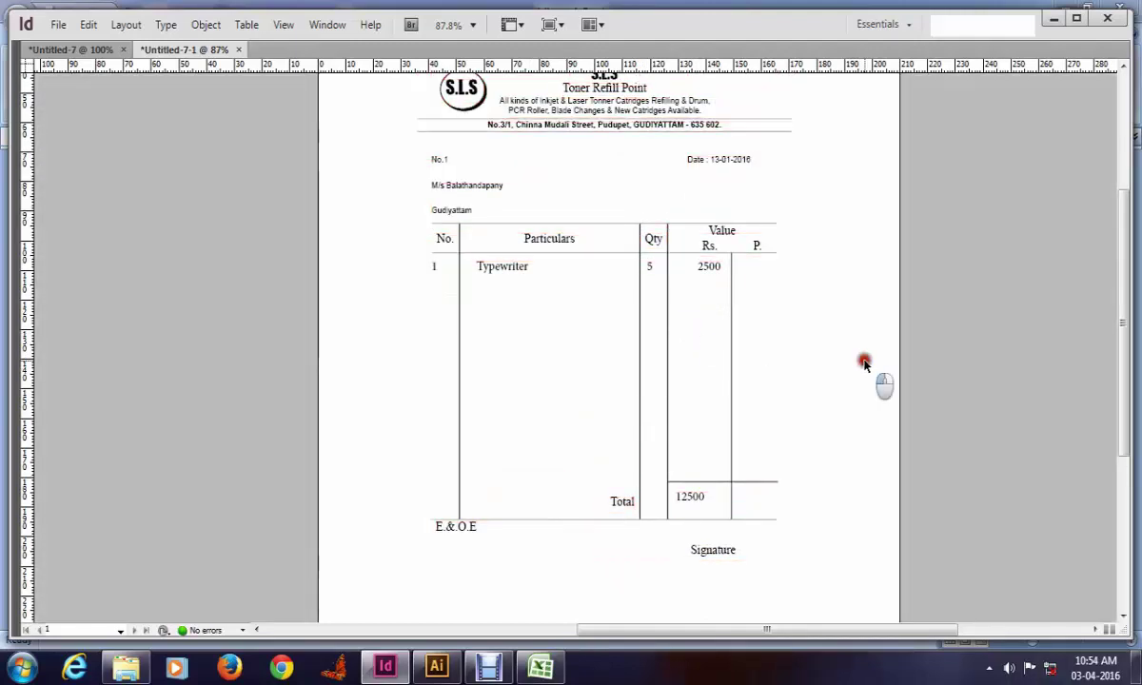
{"action": "key", "text": "w"}
{"action": "scroll", "coordinate": [809, 418], "scroll_direction": "down", "scroll_amount": 2}
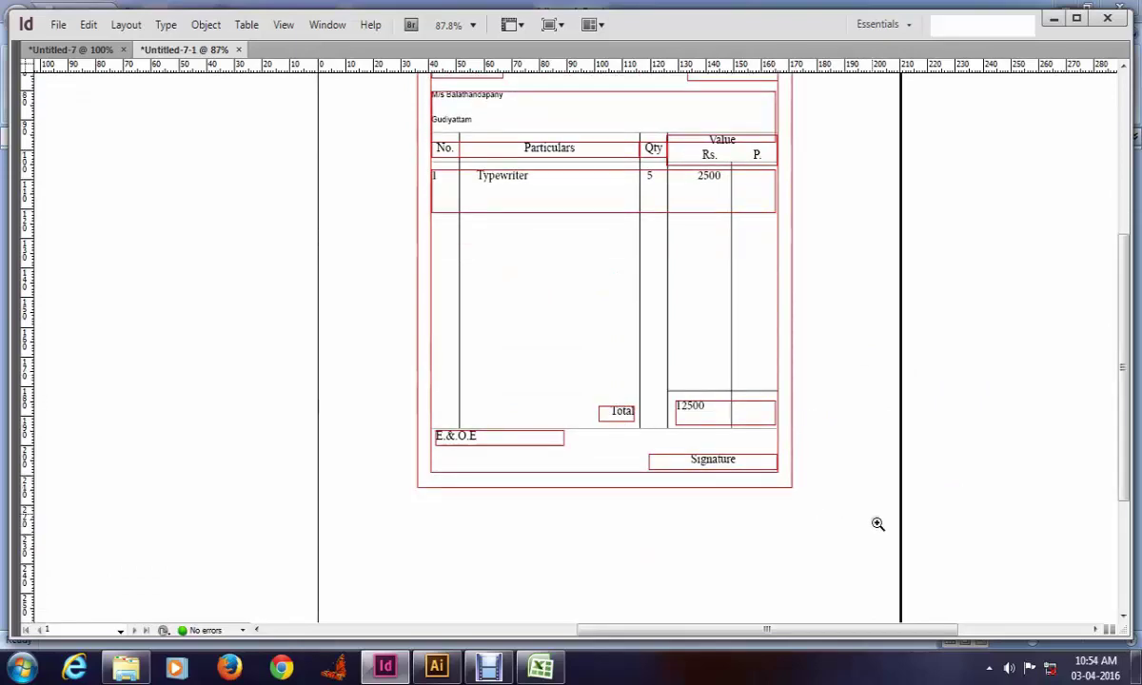
{"action": "scroll", "coordinate": [351, 62], "scroll_direction": "up", "scroll_amount": 3}
{"action": "key", "text": "ctrl+0"}
{"action": "key", "text": "w"}
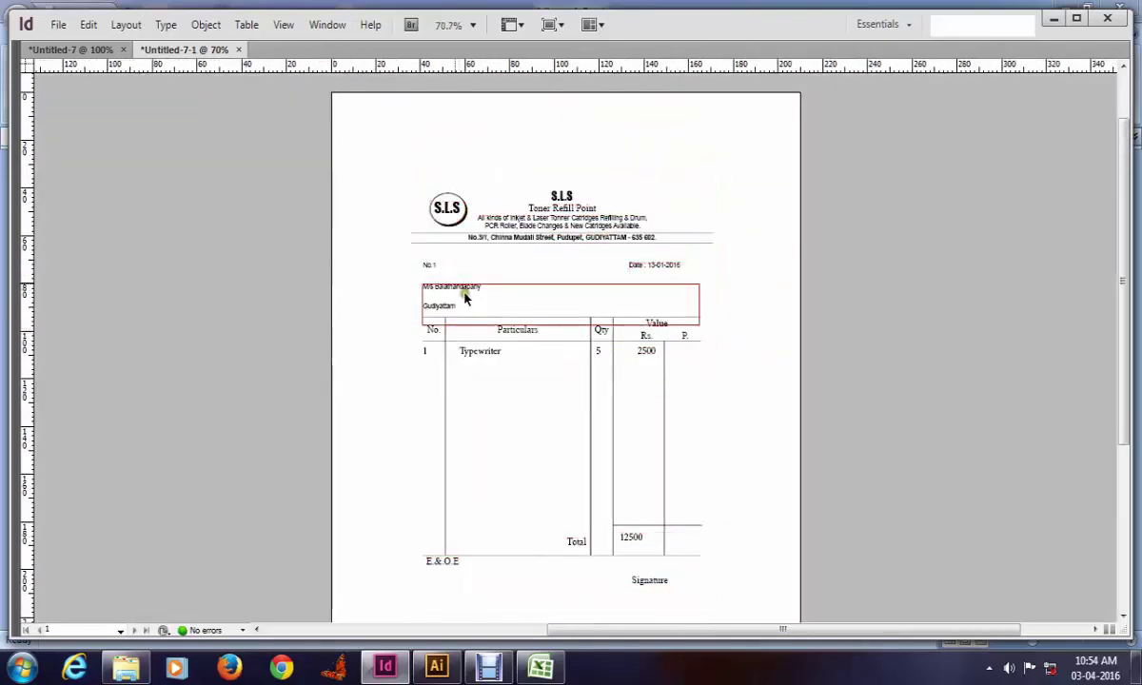
{"action": "left_click_drag", "start_coordinate": [324, 164], "coordinate": [793, 531]}
{"action": "key", "text": "w"}
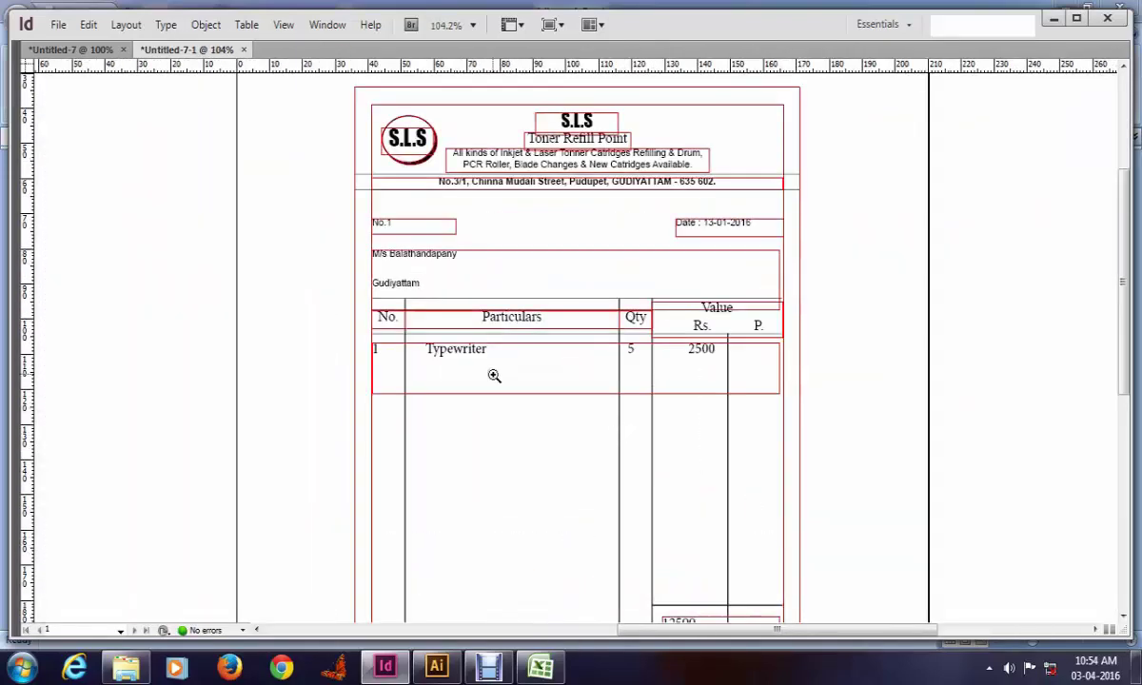
Step: In Excel, open the bill workbook from Recent Documents and select cell A3
{"action": "left_click", "coordinate": [540, 663]}
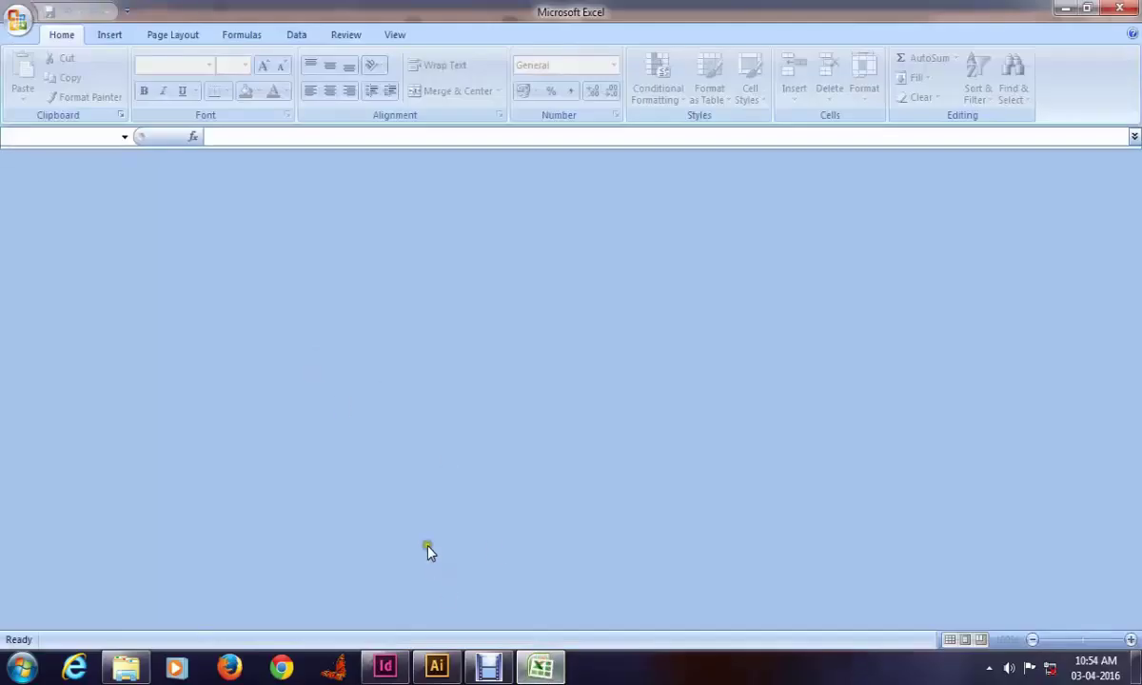
{"action": "left_click", "coordinate": [18, 20]}
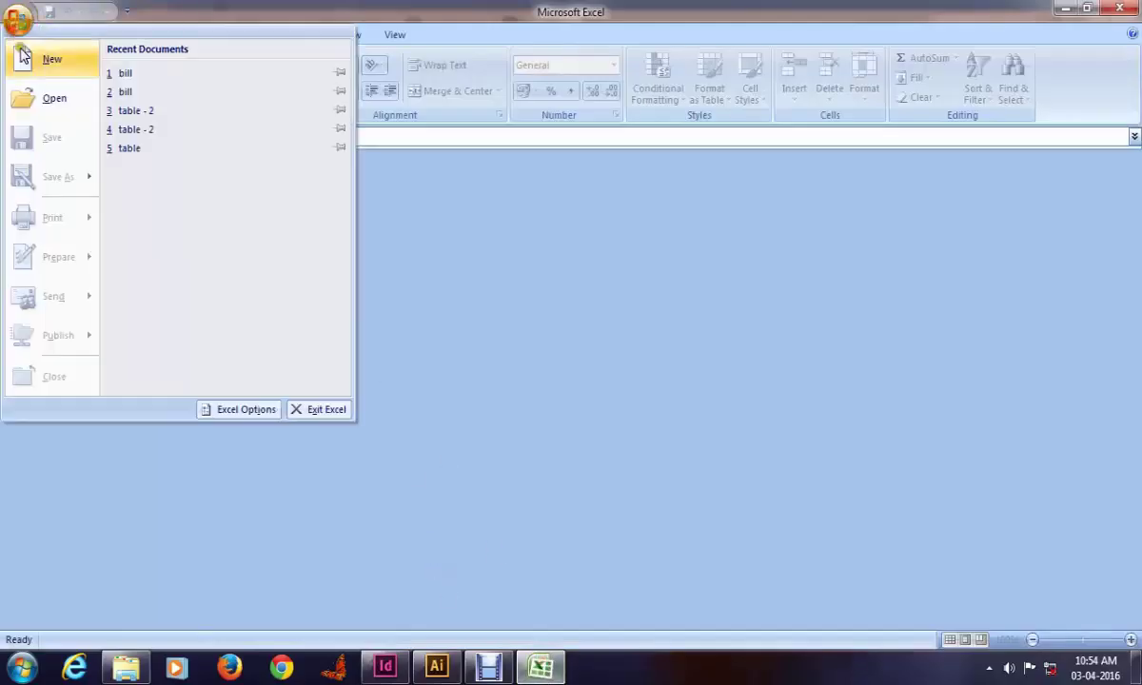
{"action": "left_click", "coordinate": [133, 92]}
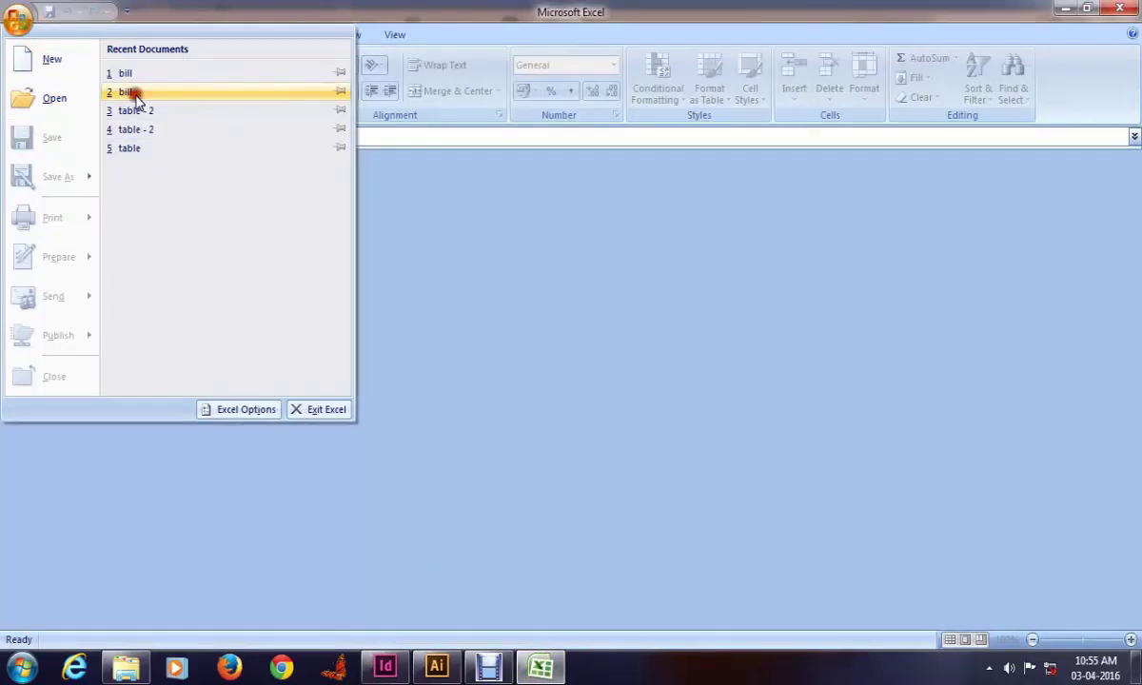
{"action": "left_click", "coordinate": [80, 218]}
{"action": "key", "text": "Left"}
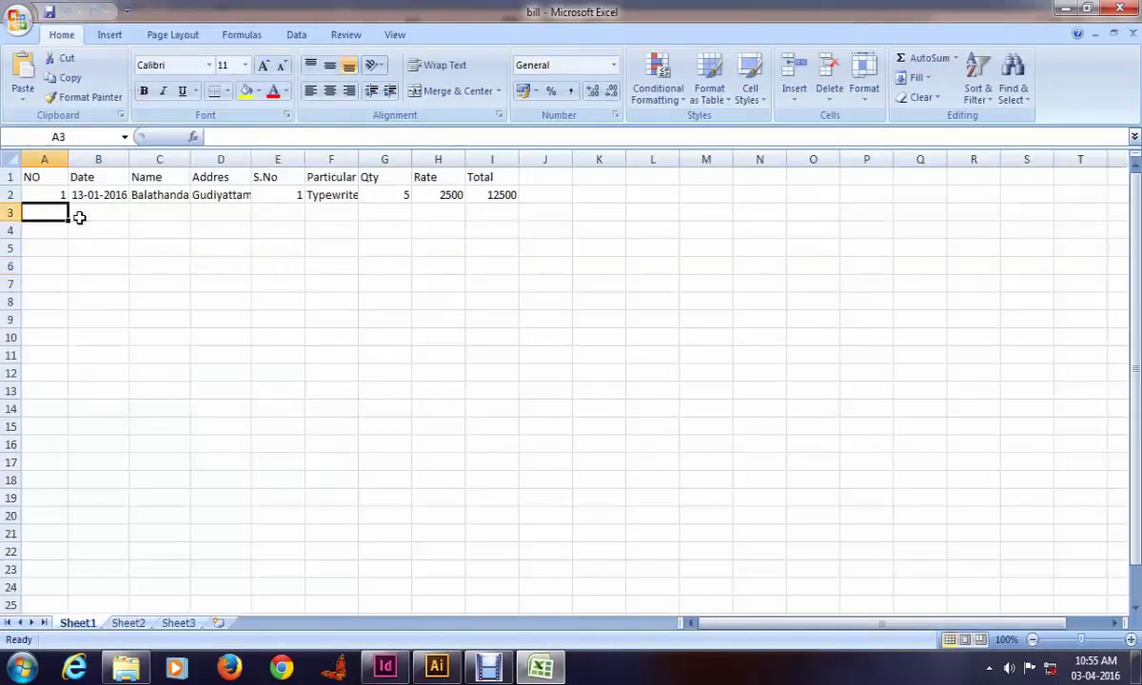
Step: Select the whole of row 2 holding the Typewriter invoice record
{"action": "type", "text": "2"}
{"action": "left_click", "coordinate": [80, 218]}
{"action": "key", "text": "Left"}
{"action": "key", "text": "Up"}
{"action": "left_click", "coordinate": [12, 196]}
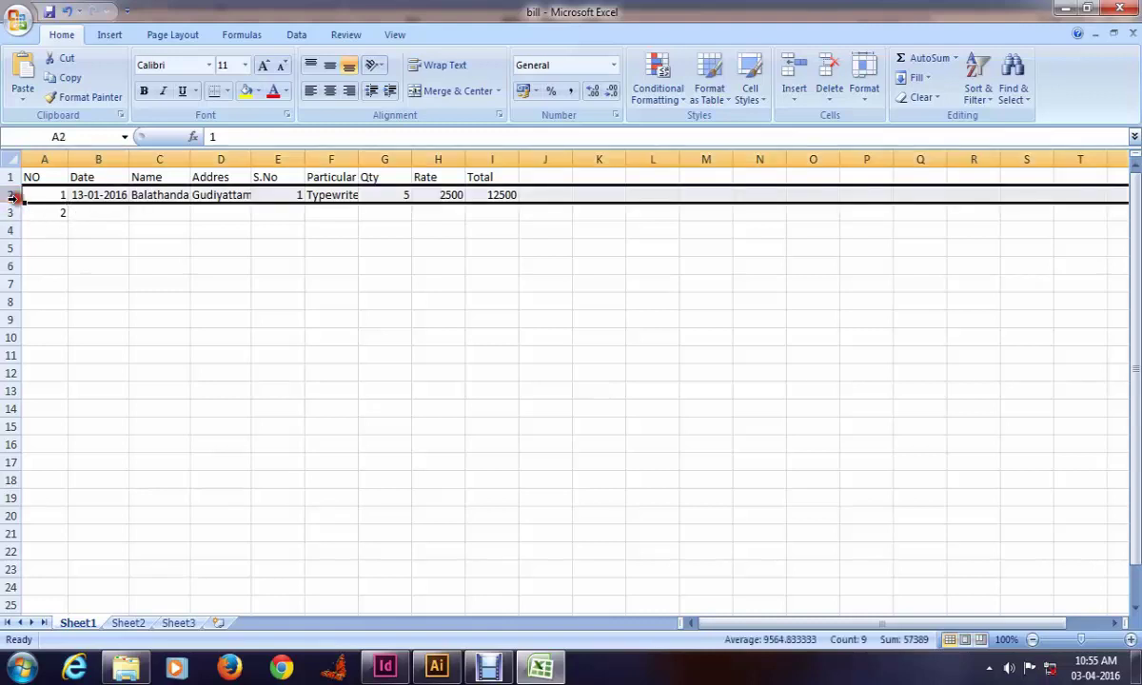
{"action": "left_click", "coordinate": [26, 195]}
{"action": "left_click", "coordinate": [10, 194]}
{"action": "key", "text": "ctrl+a"}
{"action": "left_click", "coordinate": [69, 204]}
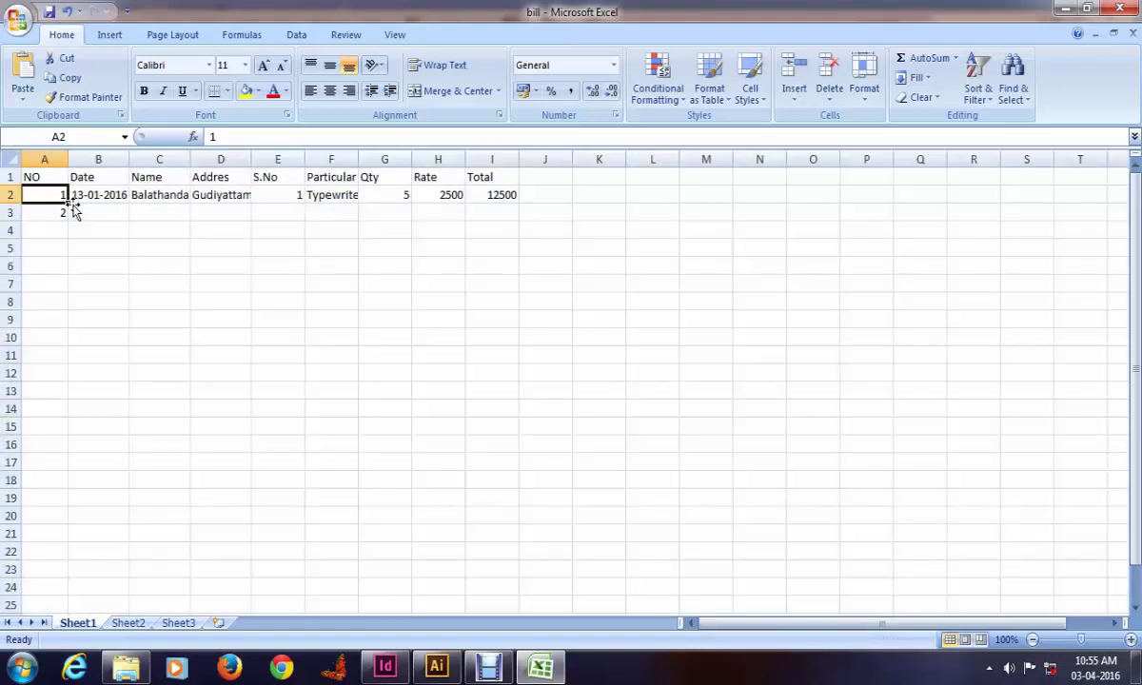
{"action": "key", "text": "ctrl+space"}
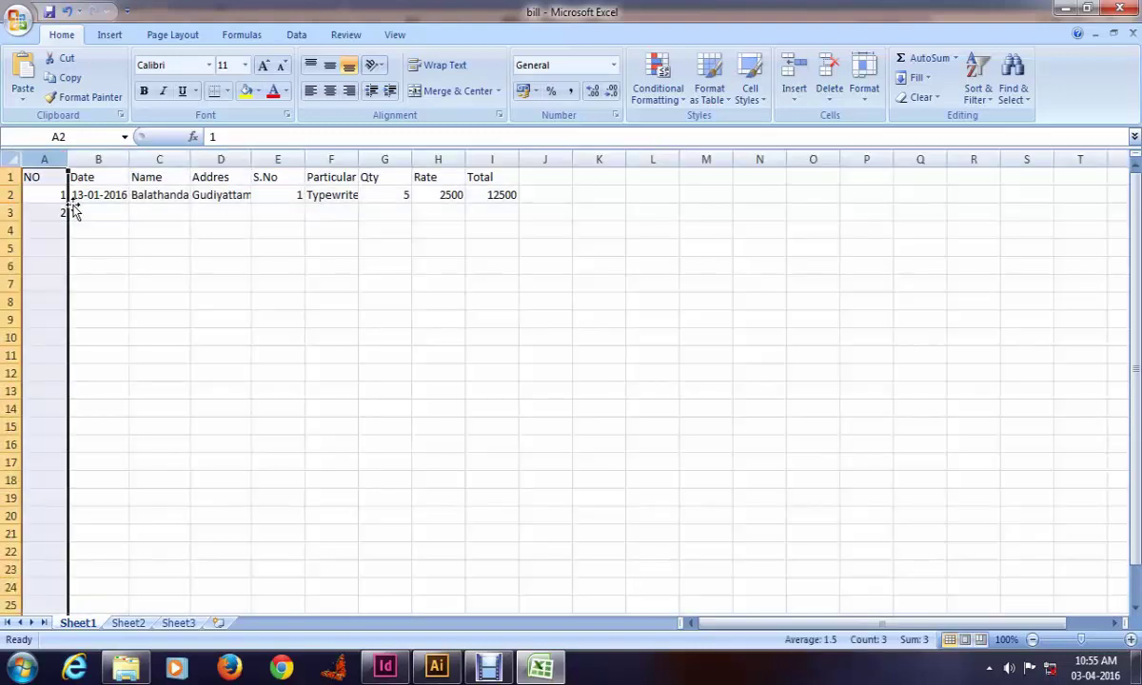
{"action": "key", "text": "Up"}
{"action": "key", "text": "Down"}
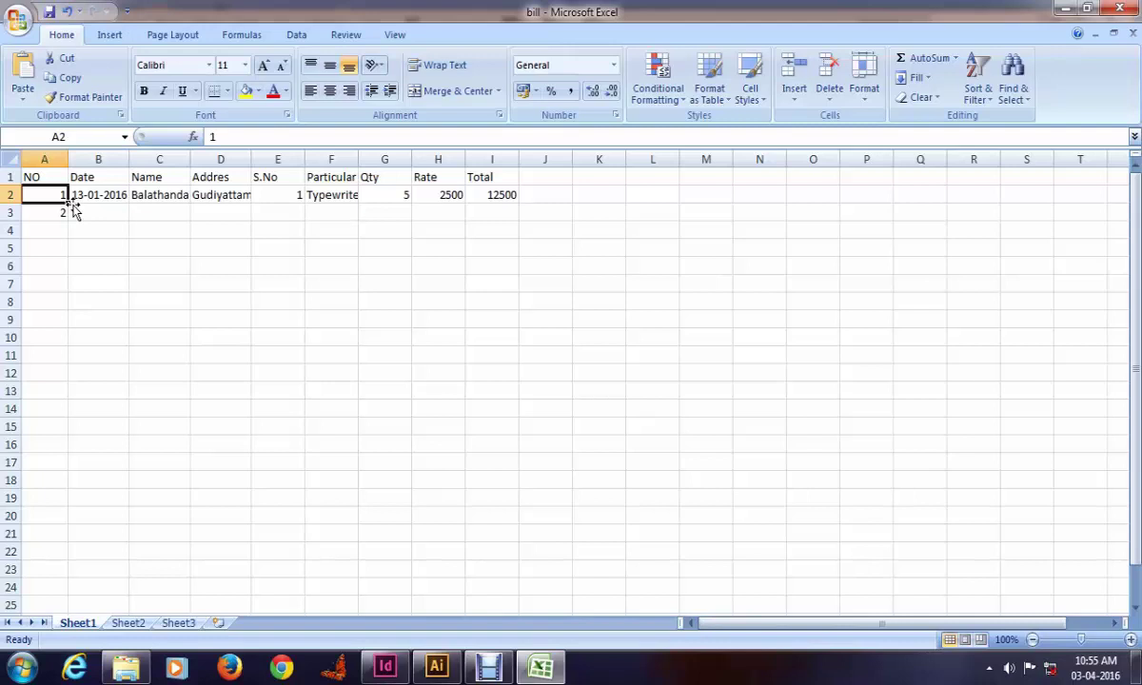
{"action": "key", "text": "shift+space"}
Step: Copy row 2 and paste it into rows 3, 4 and 5
{"action": "key", "text": "ctrl+c"}
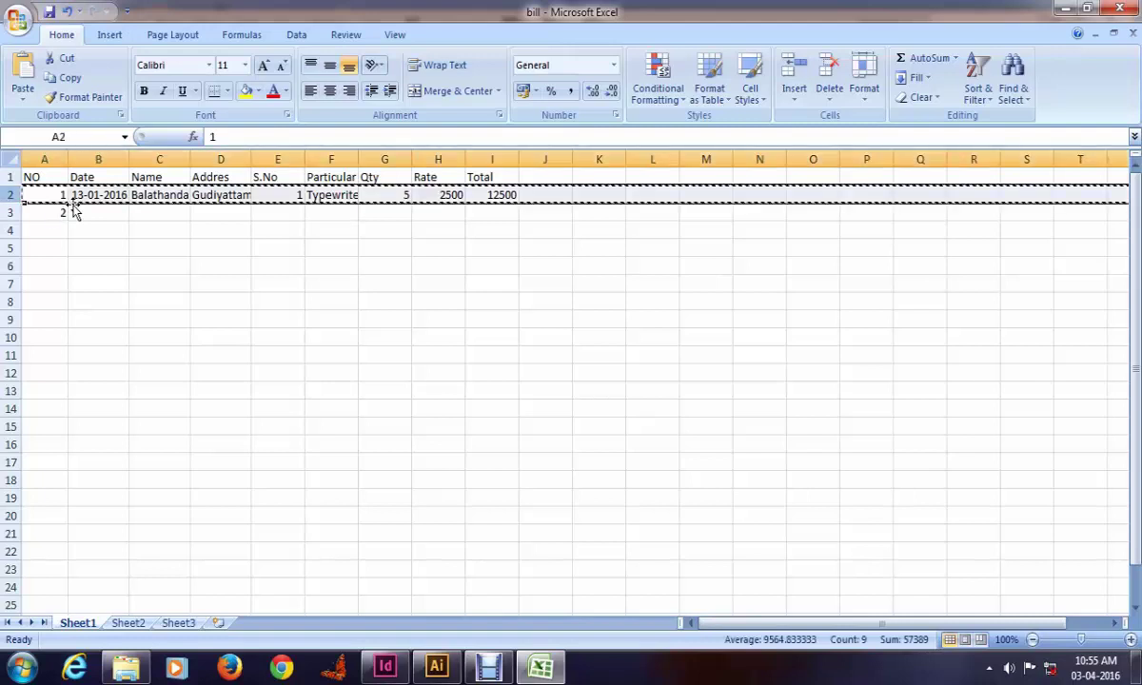
{"action": "key", "text": "Down"}
{"action": "key", "text": "ctrl+v"}
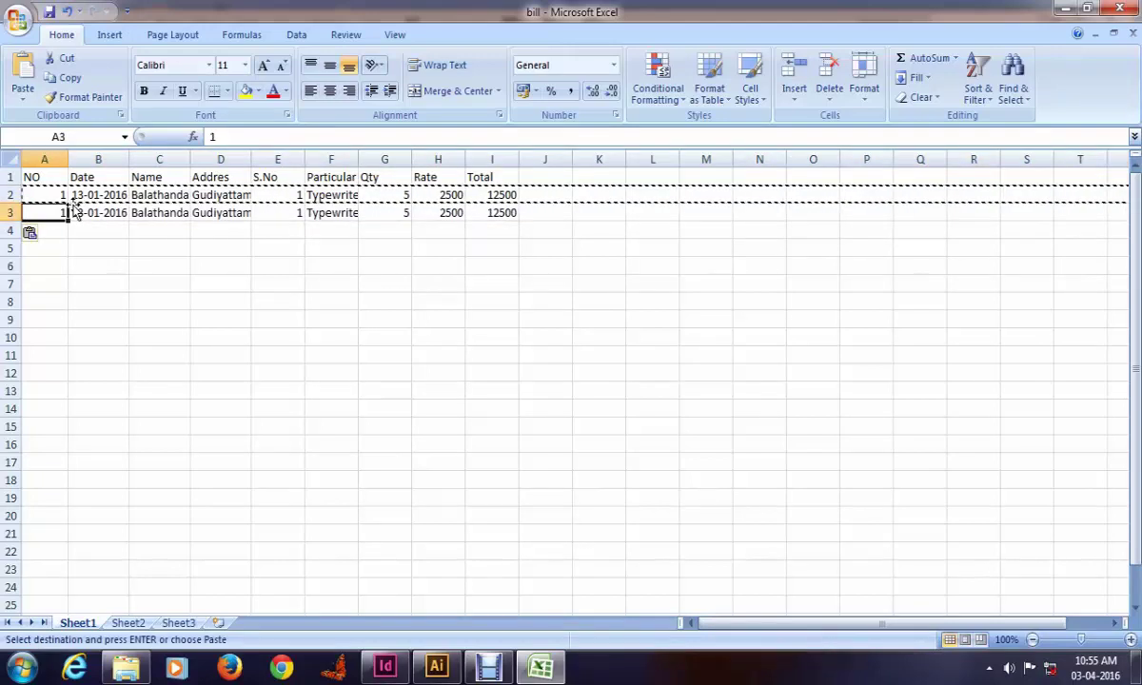
{"action": "key", "text": "Down"}
{"action": "key", "text": "Up"}
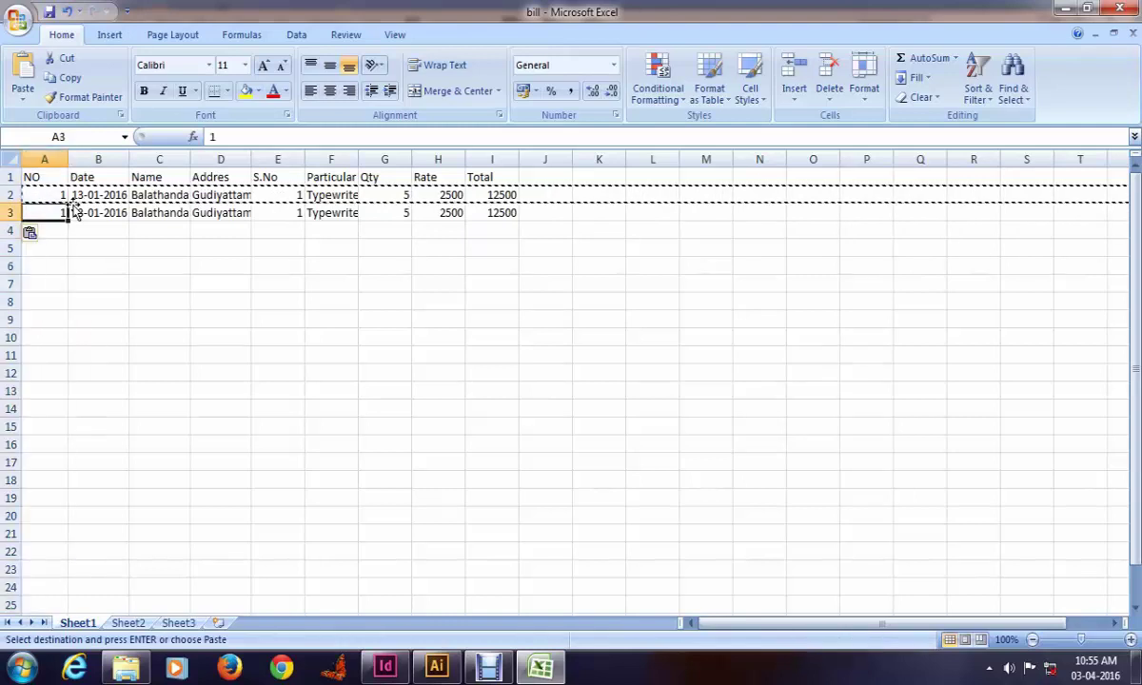
{"action": "key", "text": "Down"}
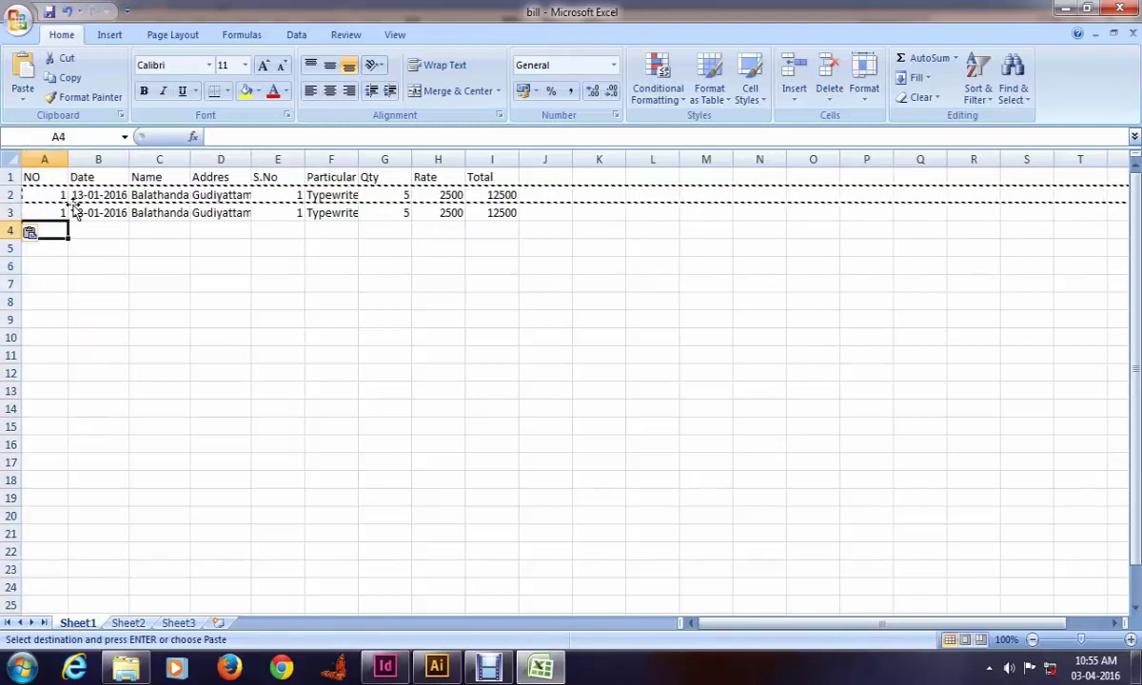
{"action": "key", "text": "ctrl+v"}
{"action": "key", "text": "Down"}
{"action": "key", "text": "ctrl+v"}
{"action": "key", "text": "Escape"}
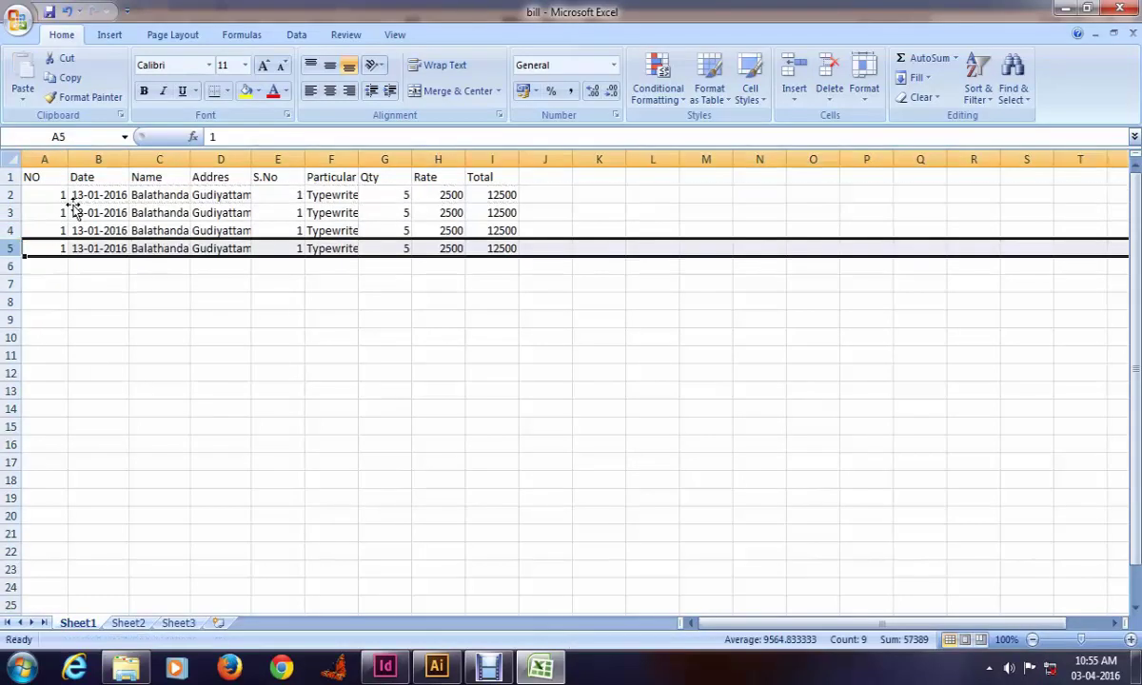
{"action": "key", "text": "Up"}
{"action": "key", "text": "Up"}
Step: Enter 2 in cells A3, A4 and A5
{"action": "type", "text": "2"}
{"action": "key", "text": "Return"}
{"action": "type", "text": "2"}
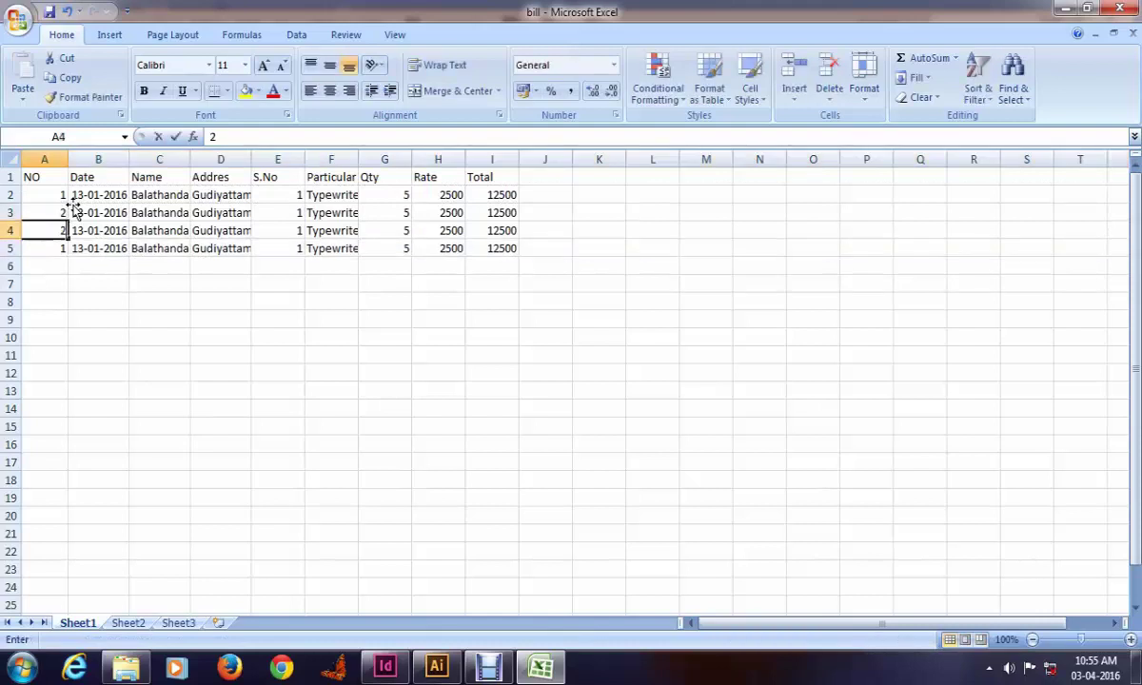
{"action": "key", "text": "Return"}
{"action": "type", "text": "2"}
{"action": "key", "text": "Up"}
{"action": "key", "text": "Right"}
{"action": "key", "text": "Up"}
{"action": "key", "text": "Right"}
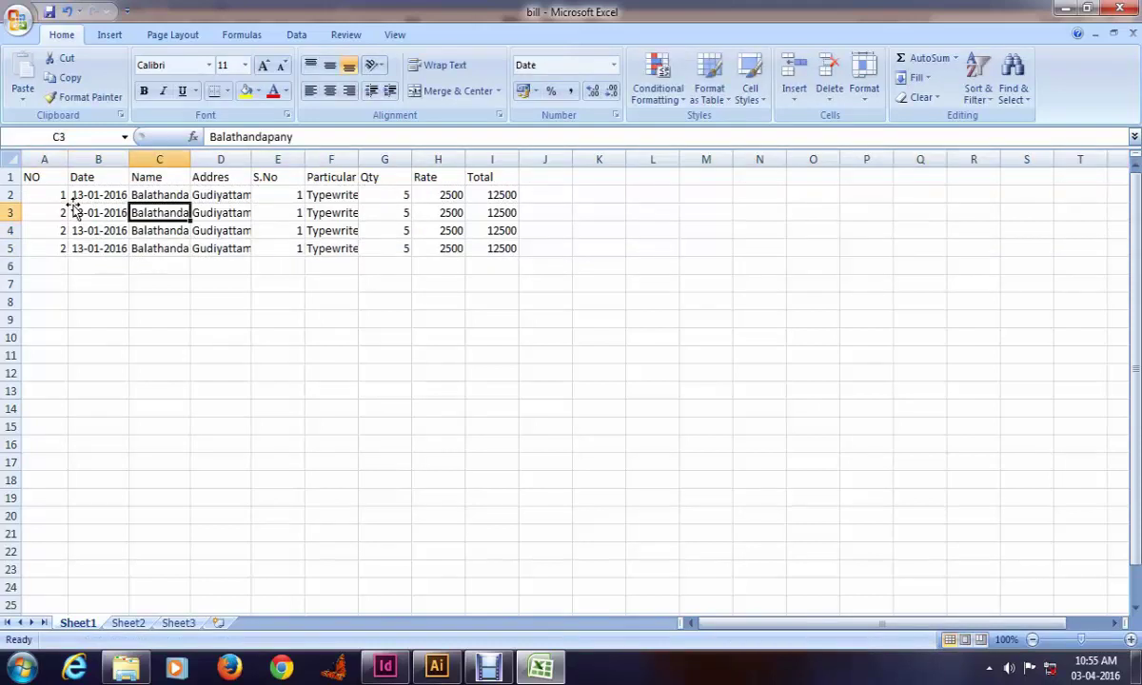
Step: Enter three new customer names in cells C3 to C5
{"action": "type", "text": "Kotha"}
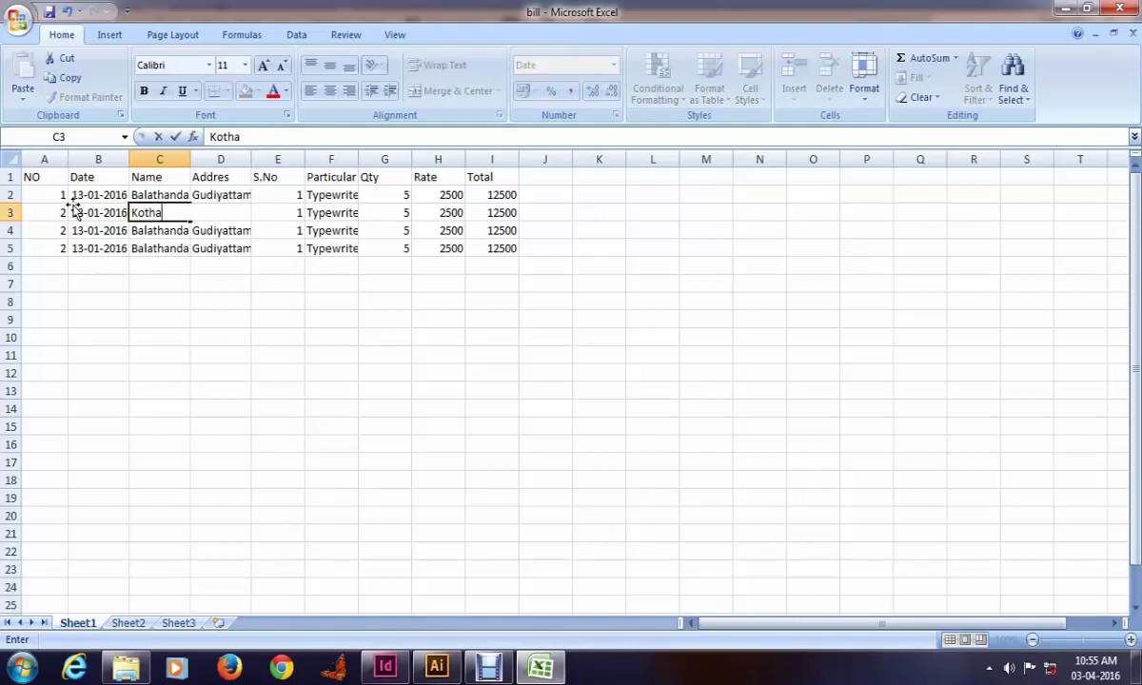
{"action": "type", "text": "nda"}
{"action": "key", "text": "Return"}
{"action": "type", "text": "B"}
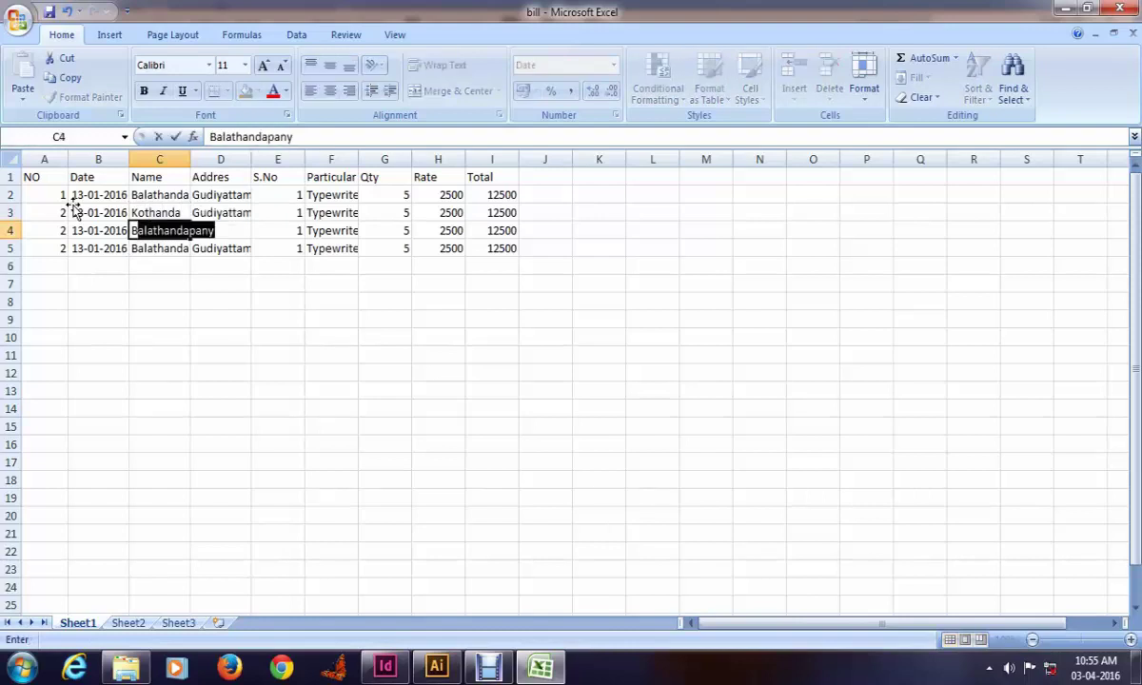
{"action": "type", "text": "alu"}
{"action": "key", "text": "Return"}
{"action": "type", "text": "Ra"}
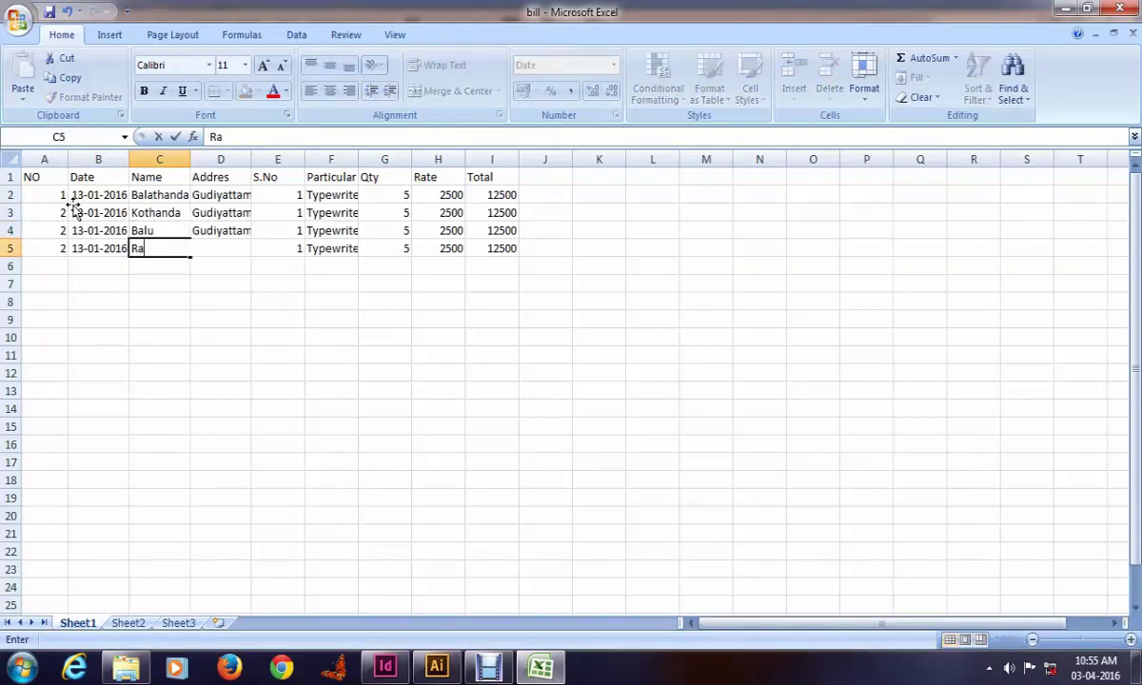
{"action": "type", "text": "mu"}
{"action": "key", "text": "Tab"}
Step: Fill in new customer addresses in cells D3 to D5
{"action": "key", "text": "ctrl+d"}
{"action": "key", "text": "Up"}
{"action": "key", "text": "Up"}
{"action": "type", "text": "Ambu"}
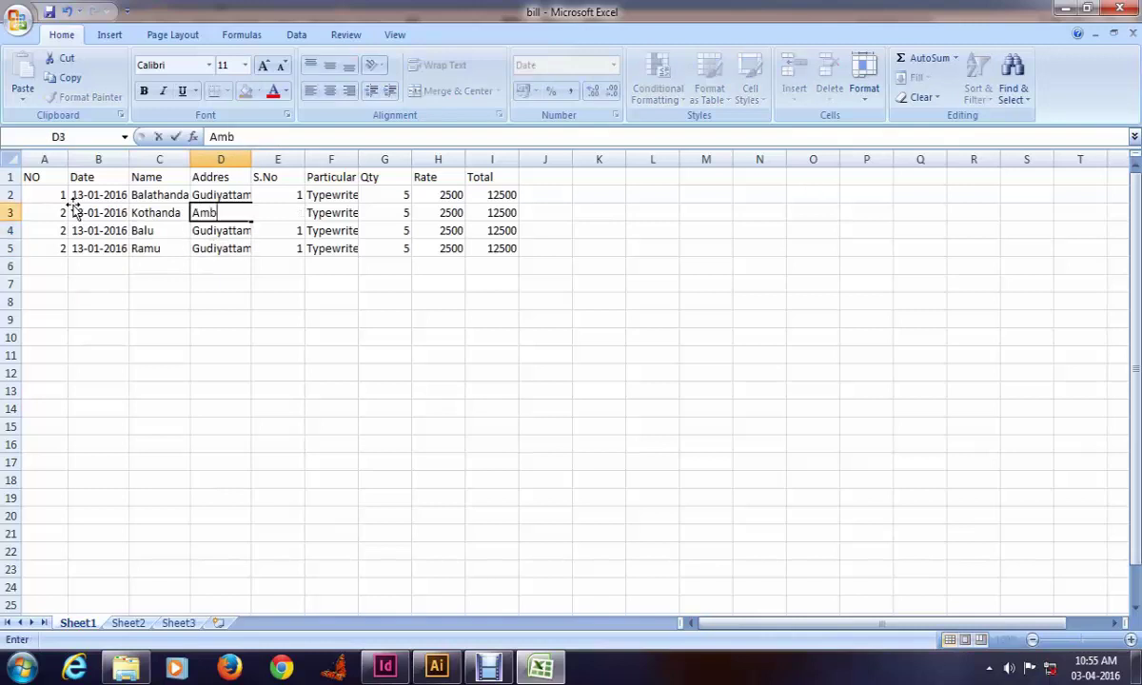
{"action": "key", "text": "Tab"}
{"action": "key", "text": "Left"}
{"action": "key", "text": "Down"}
{"action": "type", "text": "K"}
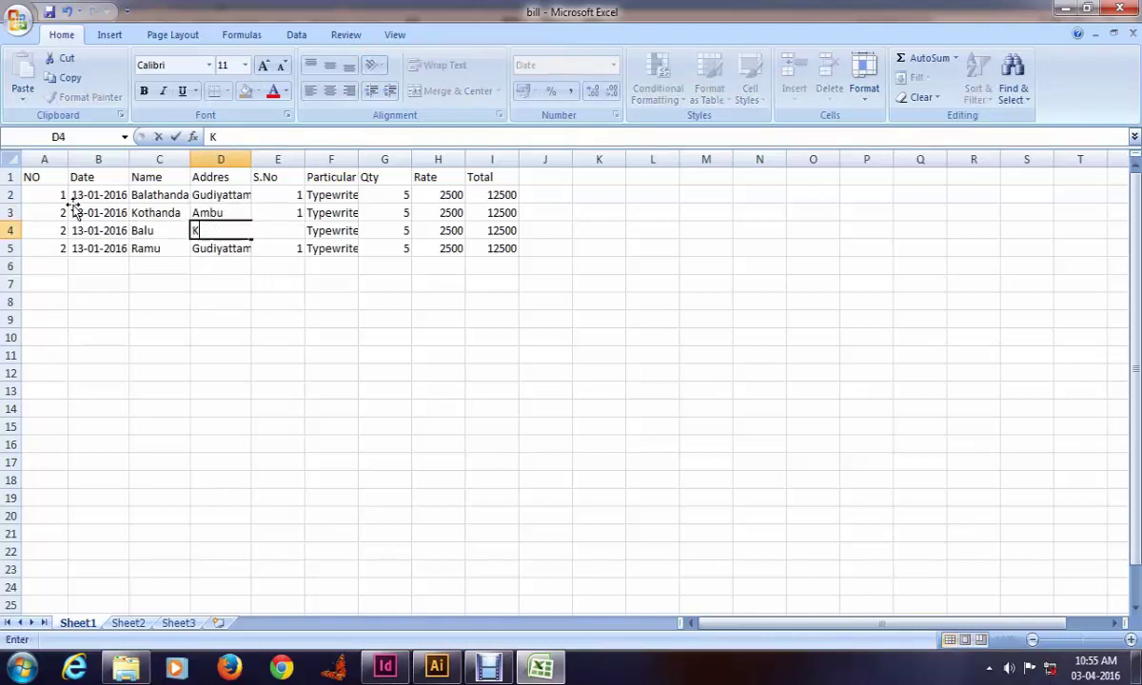
{"action": "type", "text": "atpadi"}
{"action": "key", "text": "Return"}
{"action": "type", "text": "Vaniyambi"}
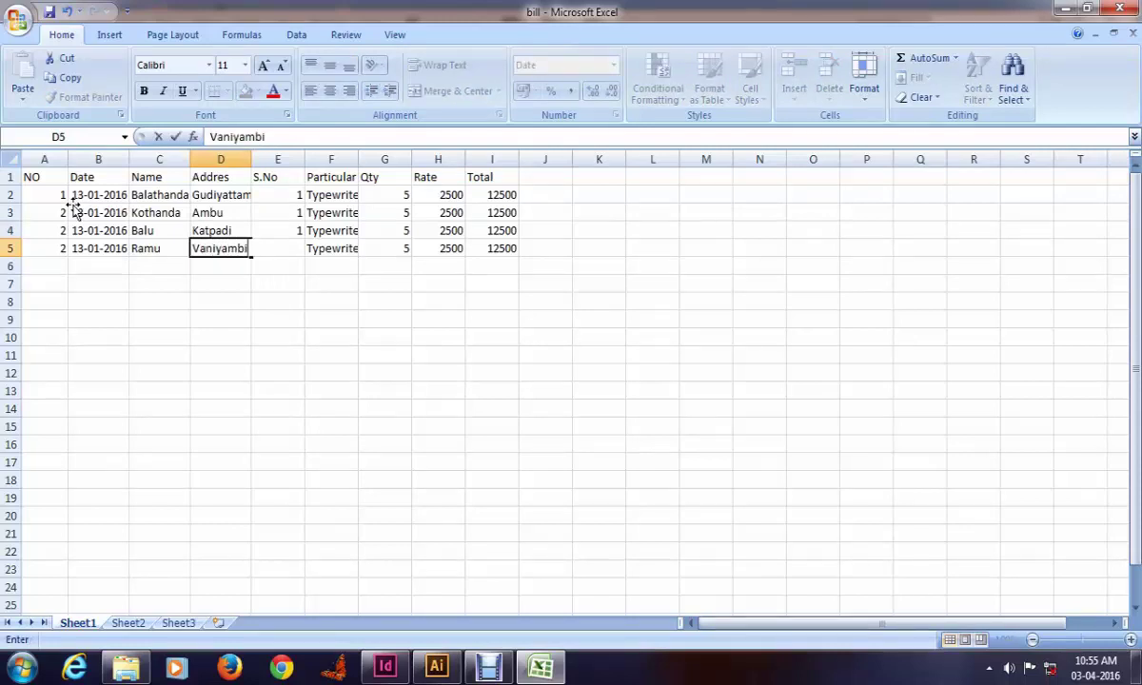
{"action": "key", "text": "Tab"}
{"action": "key", "text": "ctrl+d"}
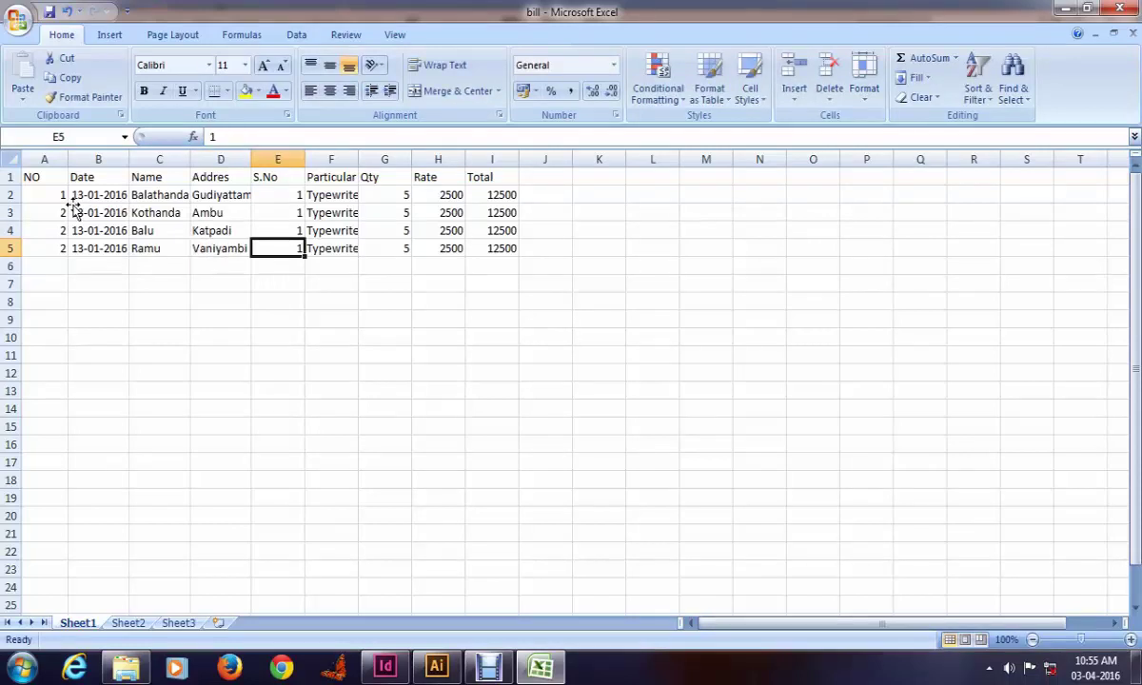
{"action": "key", "text": "Right"}
{"action": "key", "text": "Right"}
{"action": "key", "text": "Right"}
{"action": "key", "text": "Up"}
{"action": "key", "text": "Up"}
{"action": "key", "text": "Left"}
{"action": "key", "text": "Left"}
{"action": "key", "text": "Left"}
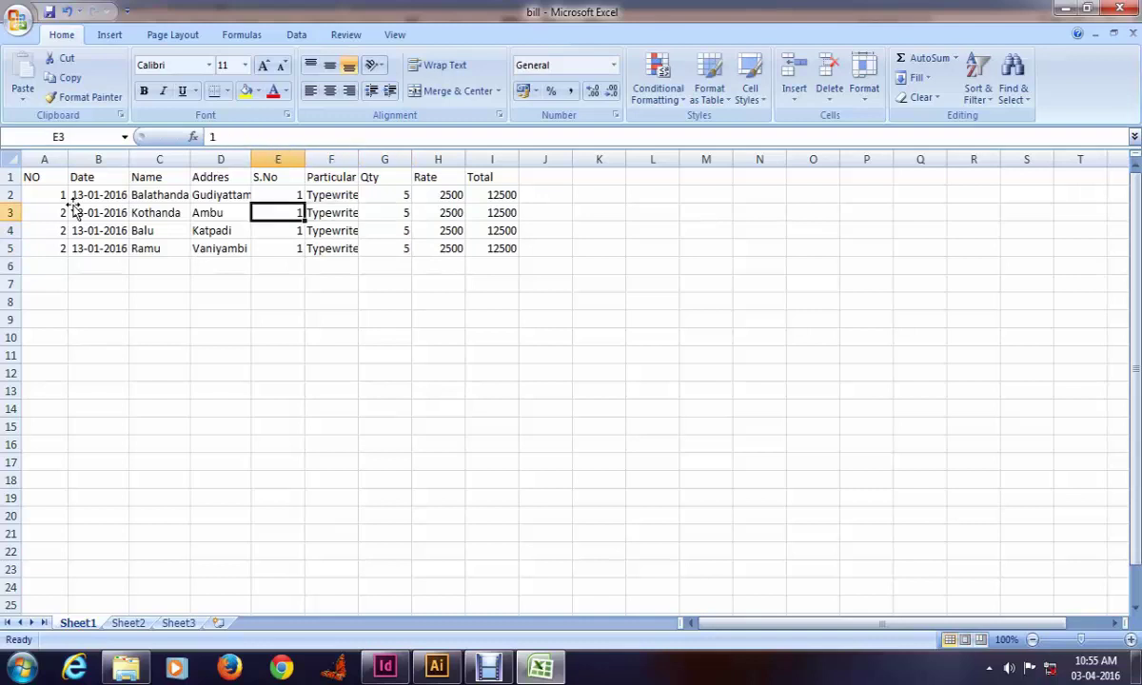
Step: Number the remaining S.No cells 2, 3 and 5
{"action": "type", "text": "2"}
{"action": "key", "text": "Return"}
{"action": "type", "text": "3"}
{"action": "key", "text": "Return"}
{"action": "type", "text": "5"}
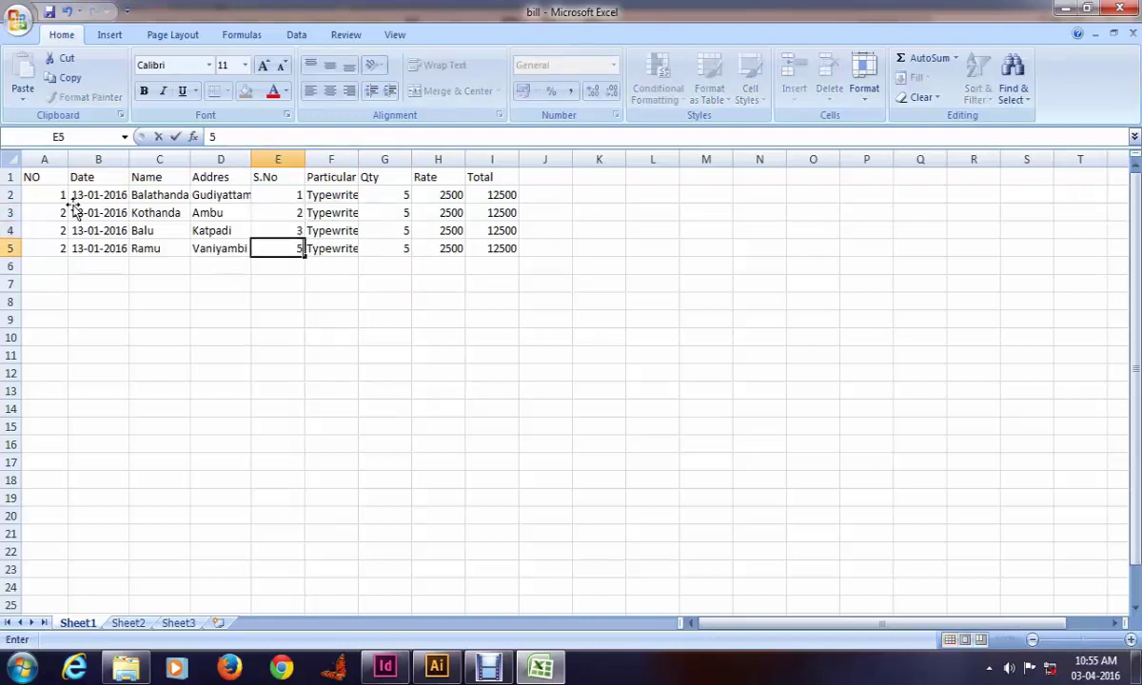
{"action": "key", "text": "Right"}
{"action": "key", "text": "Right"}
{"action": "key", "text": "Right"}
Step: Enter quantities 10, 25 and 2 in G3 to G5 so the totals recalculate
{"action": "key", "text": "Up"}
{"action": "key", "text": "Left"}
{"action": "key", "text": "Up"}
{"action": "key", "text": "Left"}
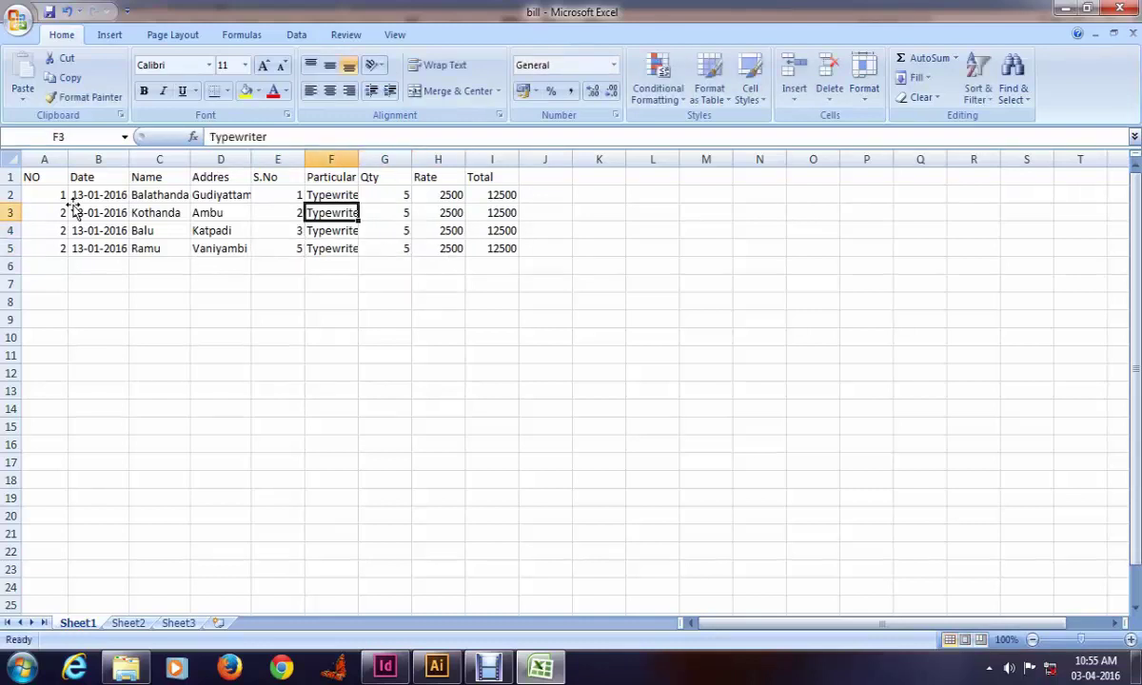
{"action": "key", "text": "Right"}
{"action": "type", "text": "10"}
{"action": "key", "text": "Return"}
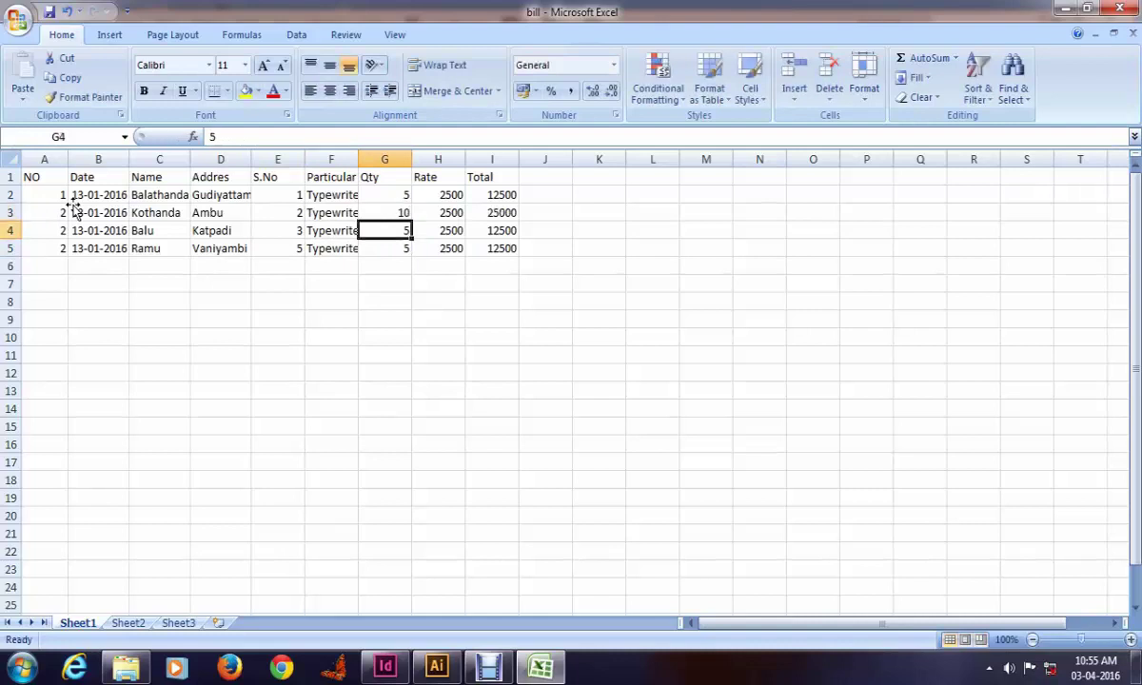
{"action": "type", "text": "25"}
{"action": "key", "text": "Return"}
{"action": "type", "text": "52"}
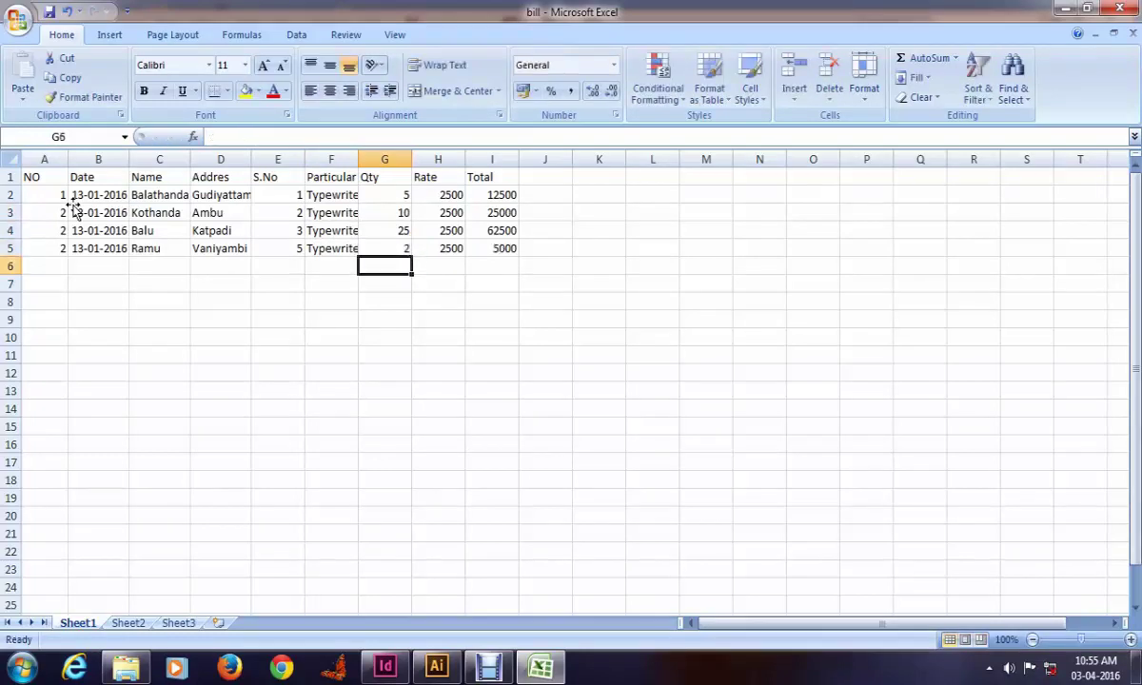
{"action": "type", "text": "2"}
{"action": "key", "text": "Tab"}
{"action": "key", "text": "Tab"}
{"action": "key", "text": "Left"}
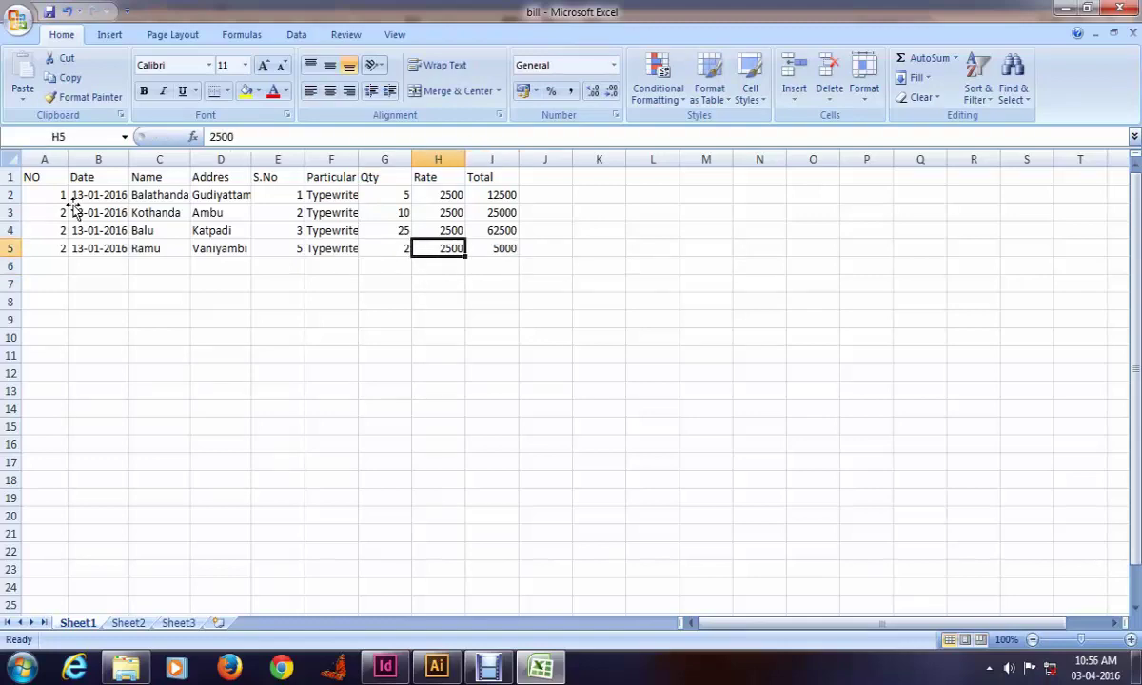
Step: Save the active sheet over bill.csv in CSV (MS-DOS) format, keeping the CSV format
{"action": "left_click", "coordinate": [19, 21]}
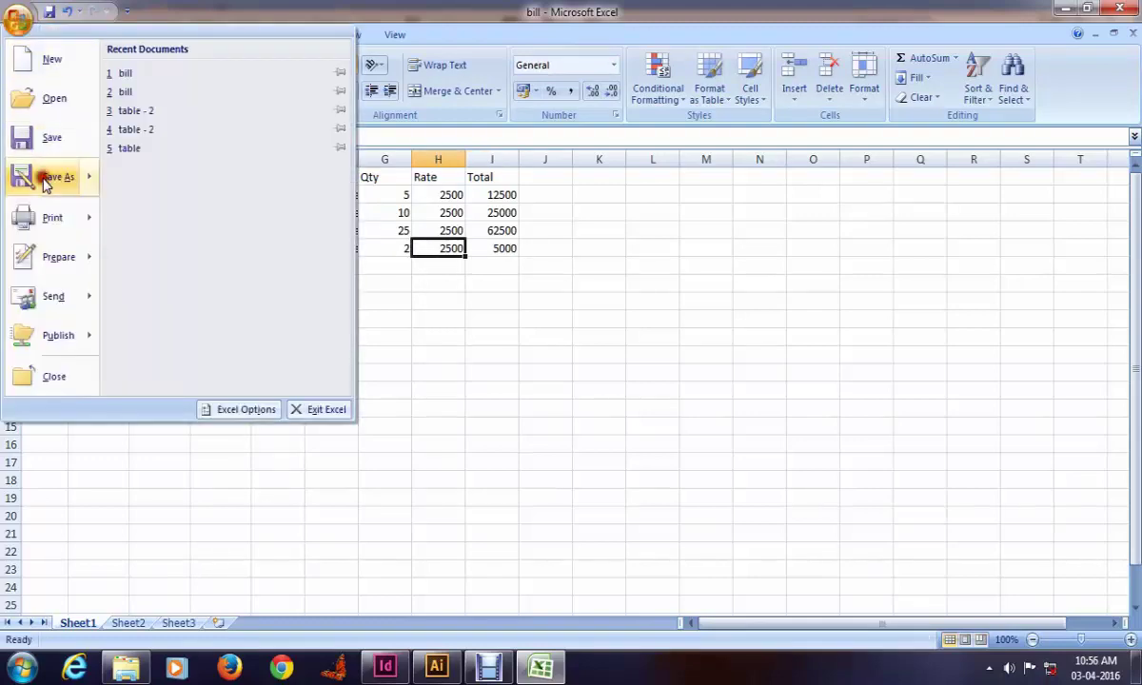
{"action": "left_click", "coordinate": [46, 176]}
{"action": "left_click", "coordinate": [275, 321]}
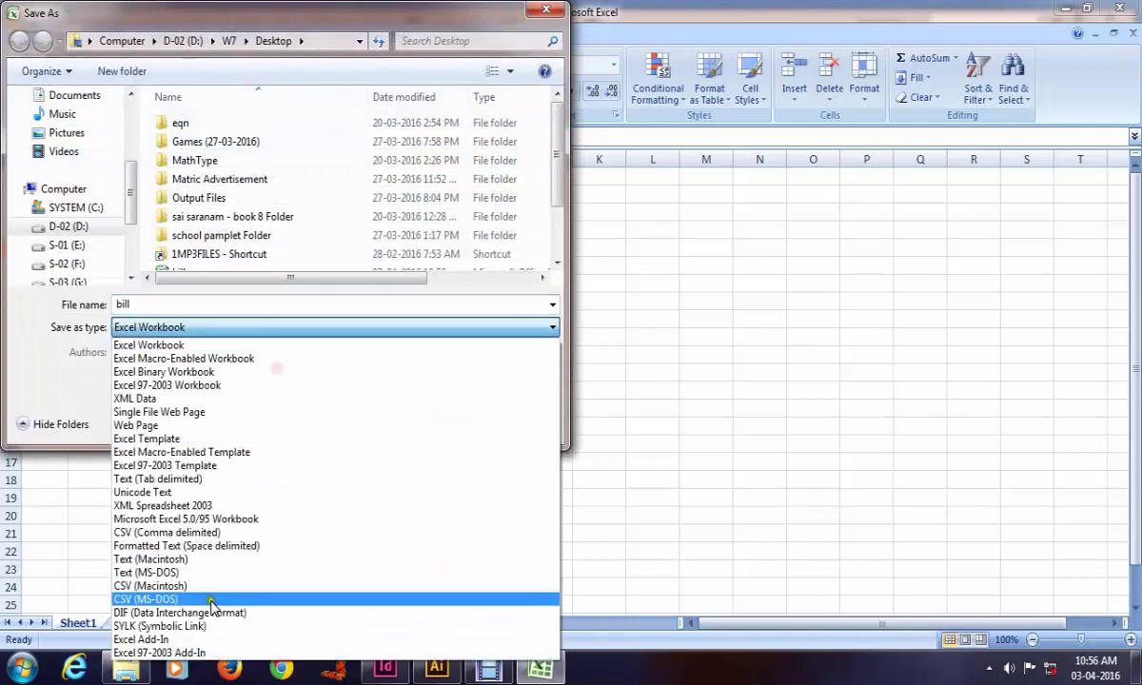
{"action": "left_click", "coordinate": [152, 600]}
{"action": "left_click", "coordinate": [407, 402]}
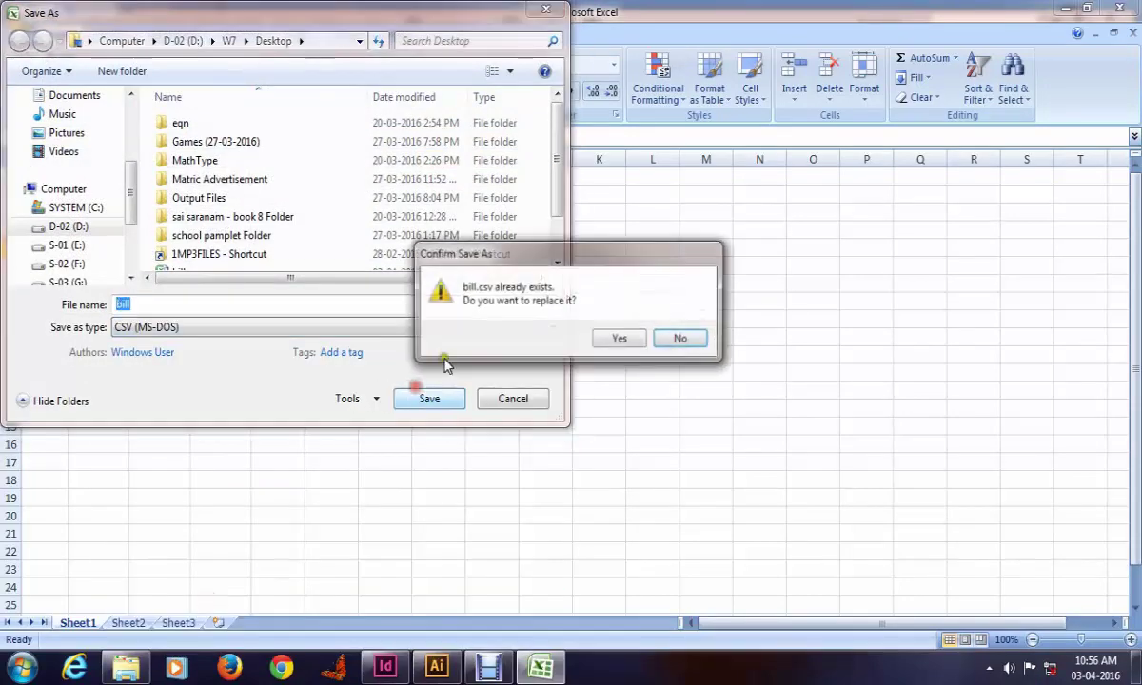
{"action": "left_click", "coordinate": [617, 340]}
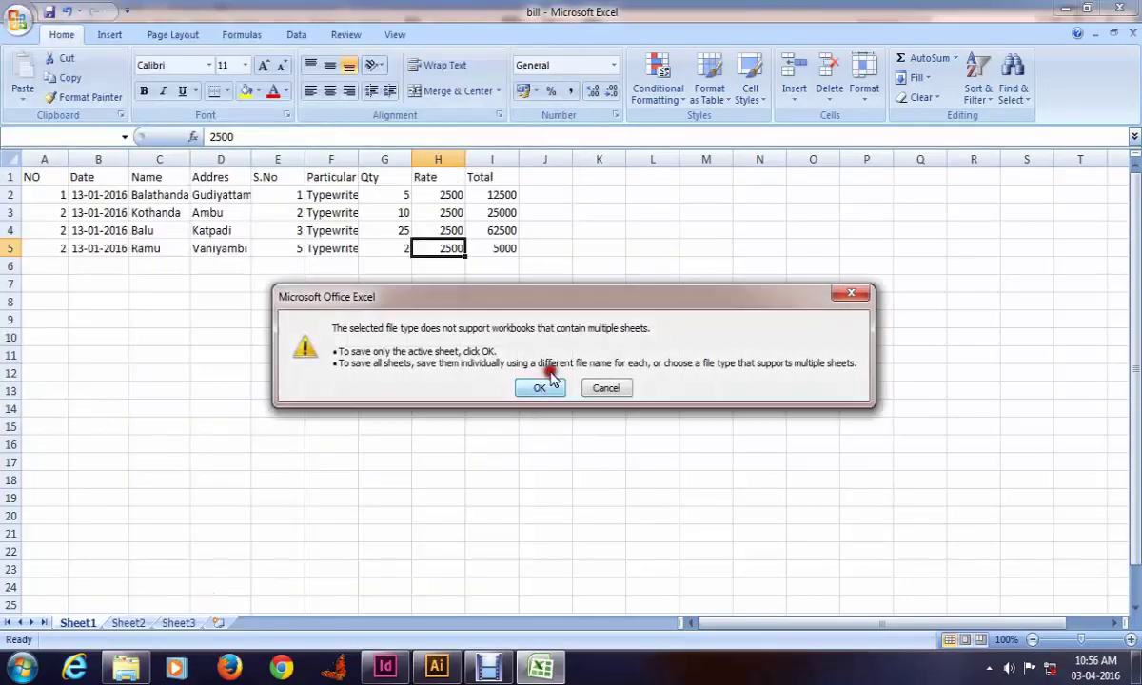
{"action": "left_click", "coordinate": [539, 389]}
{"action": "left_click", "coordinate": [557, 394]}
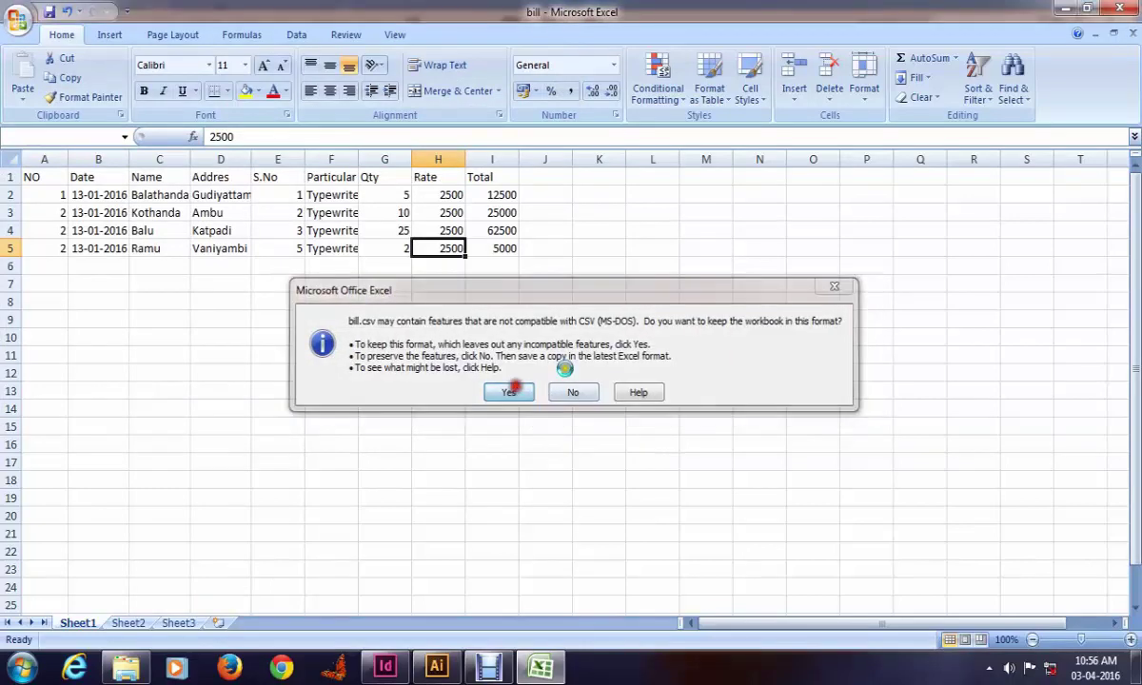
Step: Close the bill workbook without saving again and return to InDesign
{"action": "left_click", "coordinate": [1133, 36]}
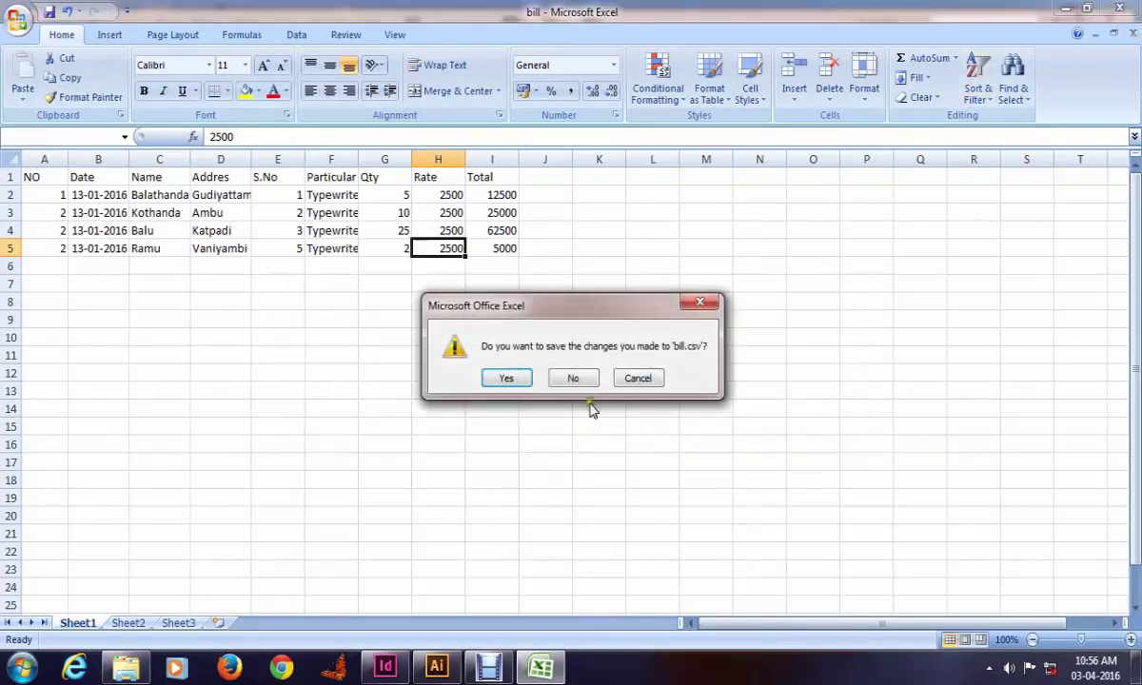
{"action": "left_click", "coordinate": [514, 379]}
{"action": "left_click", "coordinate": [574, 393]}
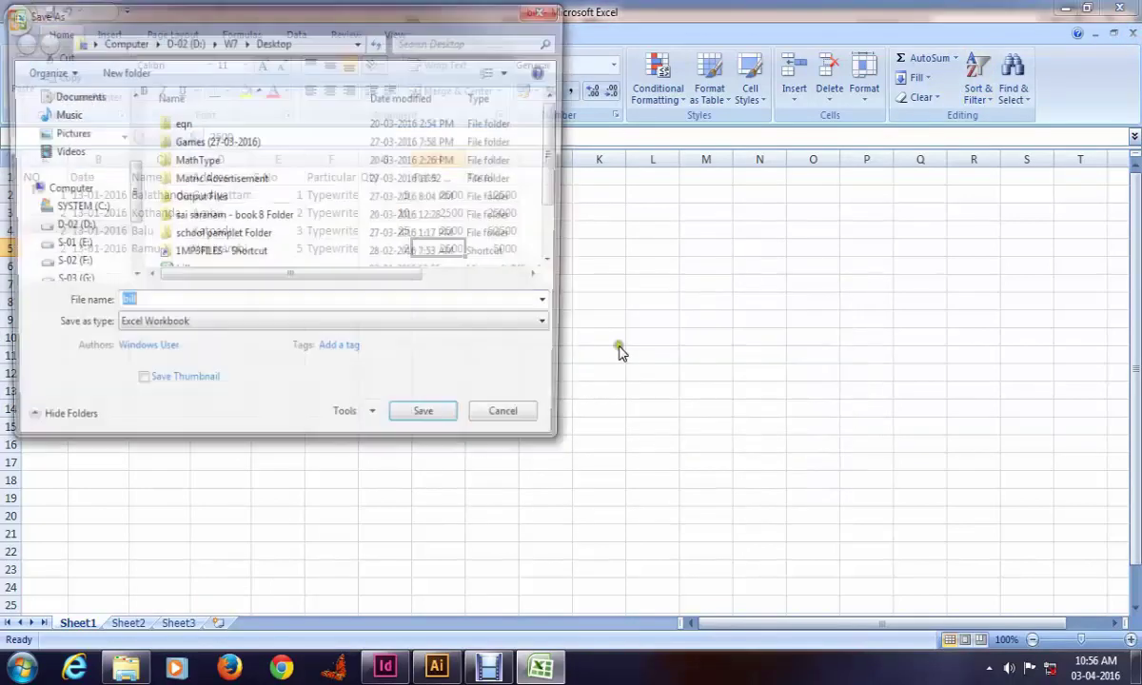
{"action": "left_click", "coordinate": [512, 420]}
{"action": "left_click", "coordinate": [574, 376]}
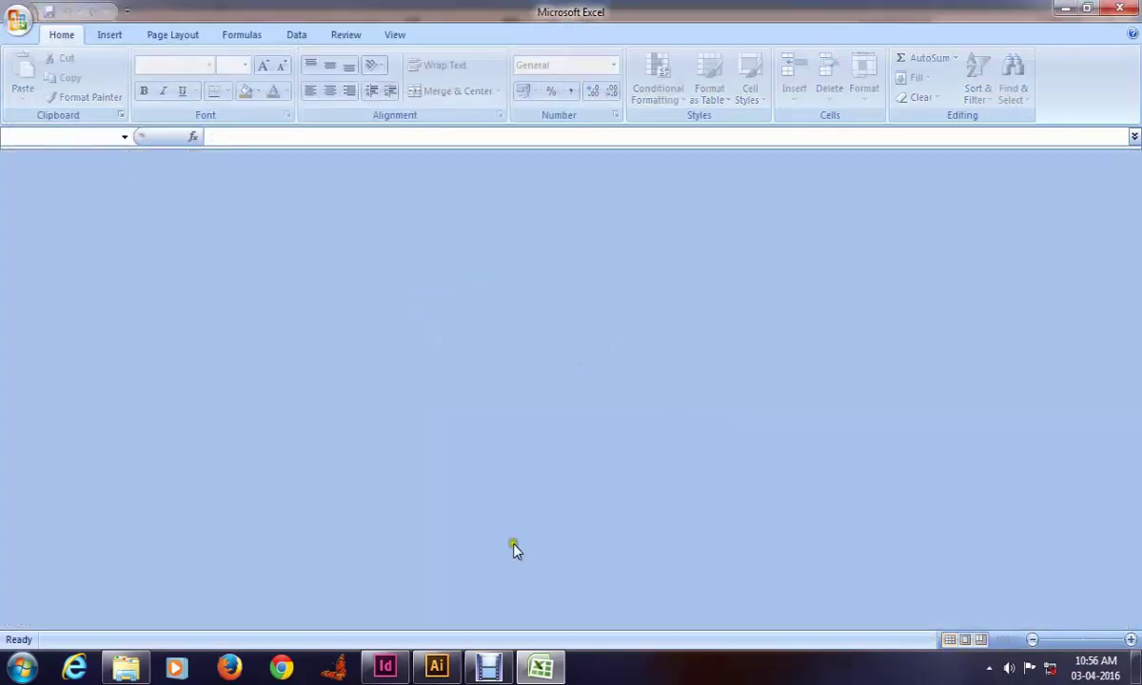
{"action": "left_click", "coordinate": [384, 667]}
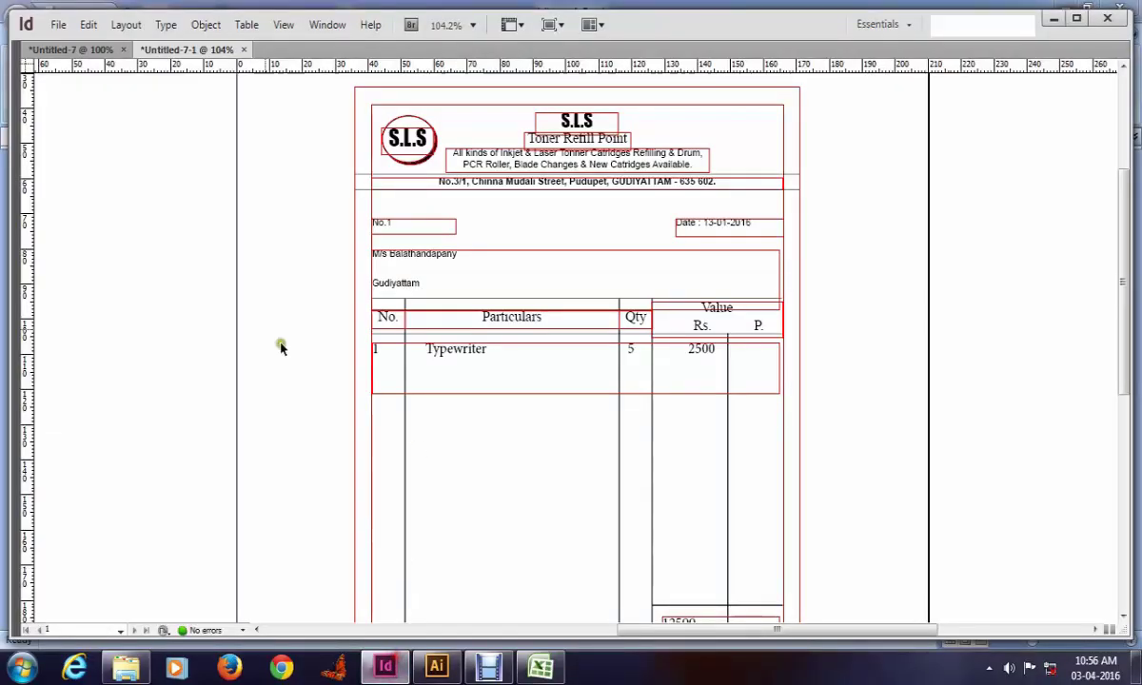
Step: Close Untitled-7-1 without saving and restore the panels, hiding the Align panel
{"action": "key", "text": "ctrl+w"}
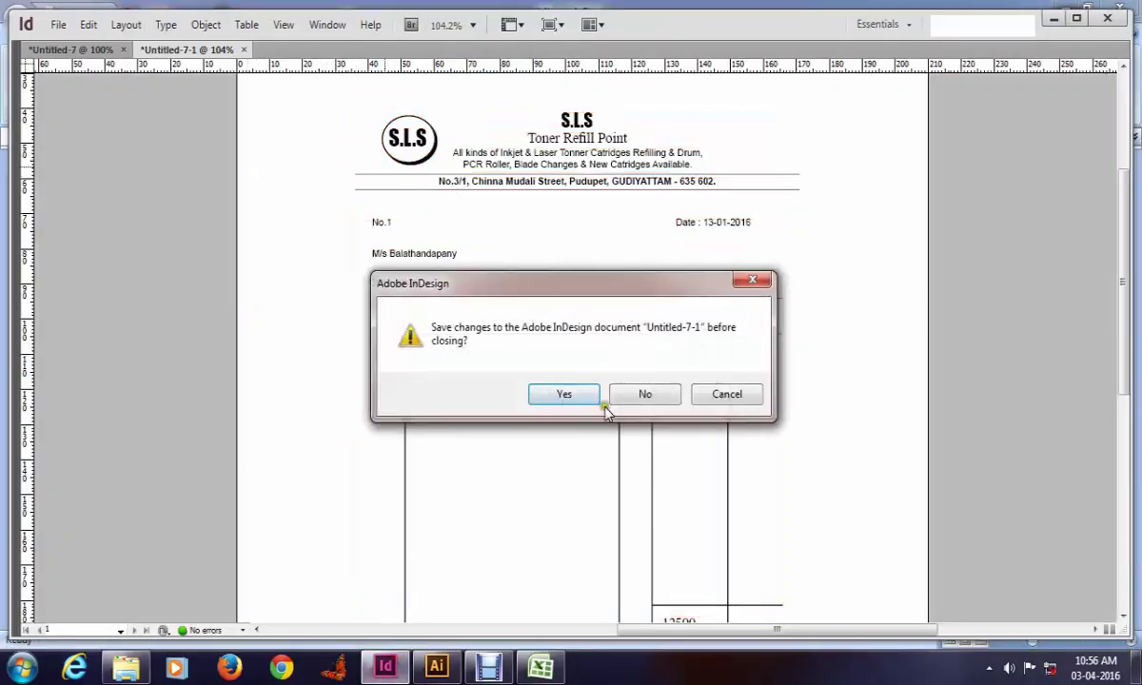
{"action": "left_click", "coordinate": [632, 390]}
{"action": "left_click", "coordinate": [213, 264]}
{"action": "key", "text": "ctrl+0"}
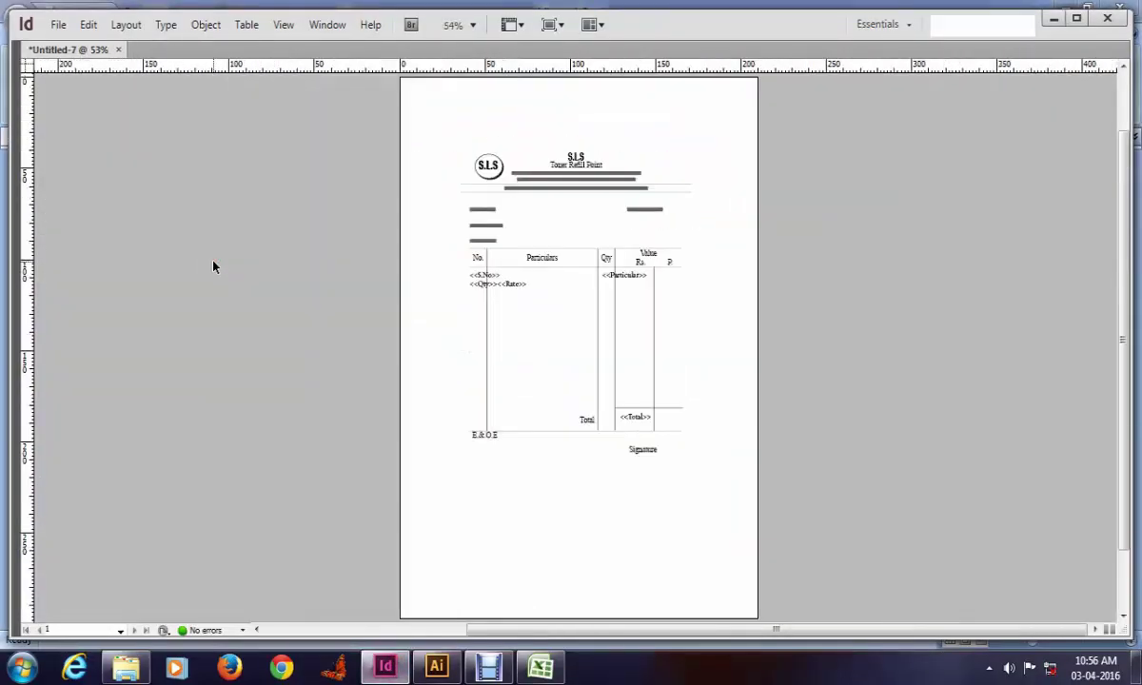
{"action": "key", "text": "w"}
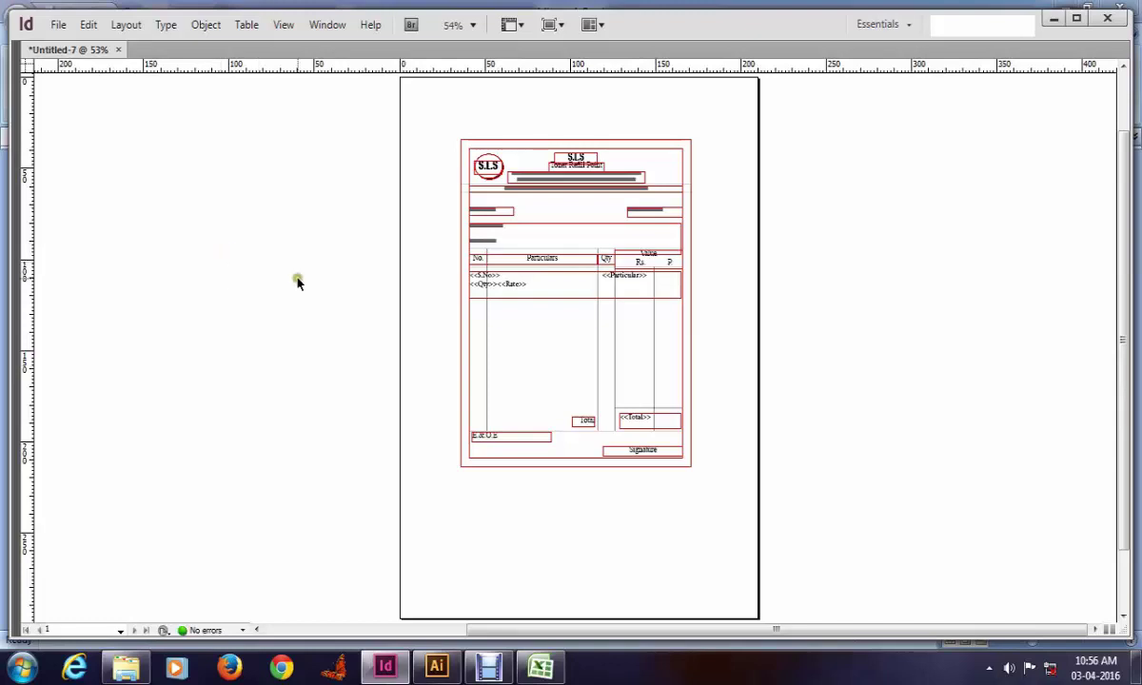
{"action": "key", "text": "Tab"}
{"action": "left_click_drag", "start_coordinate": [588, 265], "coordinate": [356, 164]}
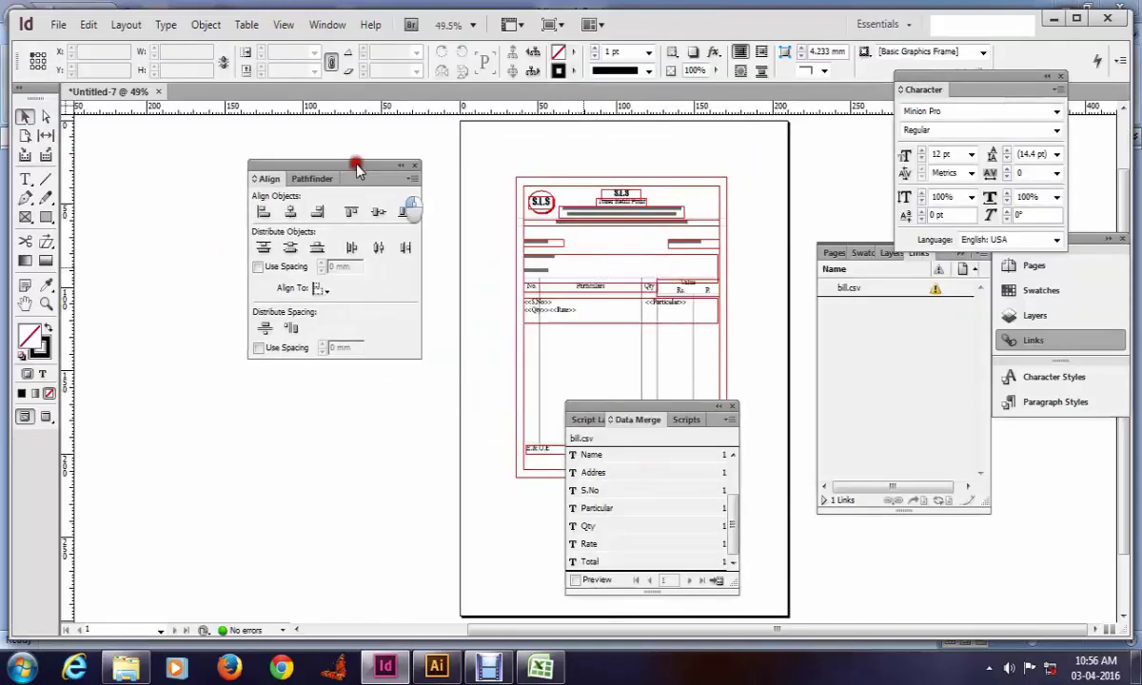
{"action": "key", "text": "shift+F7"}
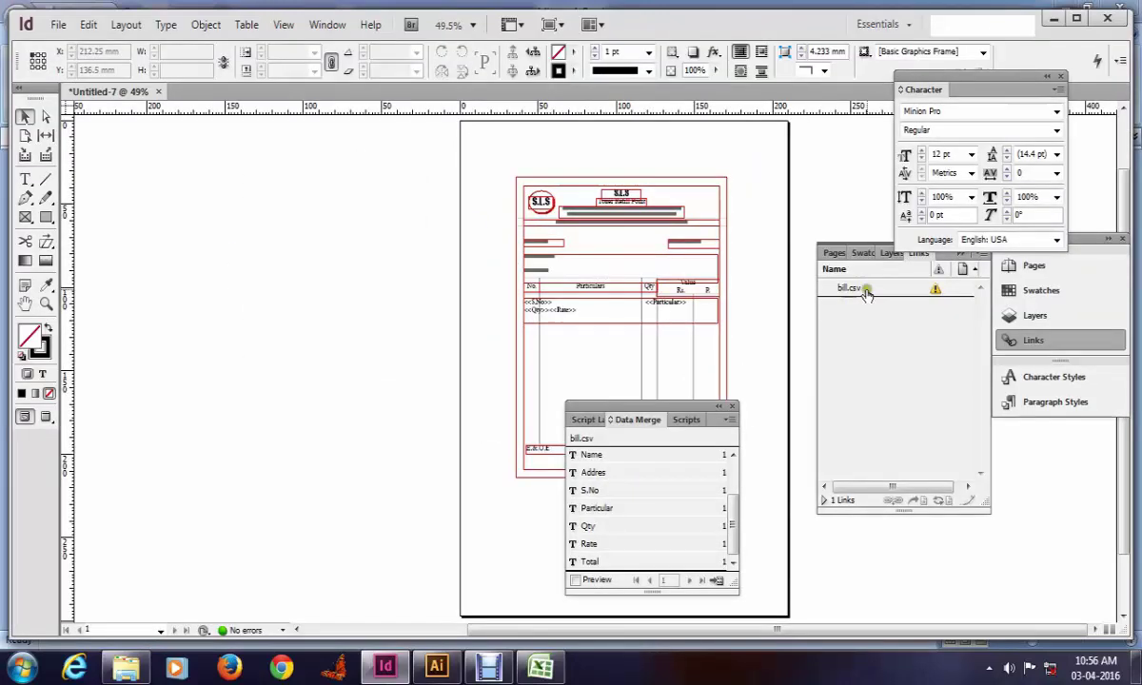
Step: Update the bill.csv link in the Links panel to the edited file
{"action": "left_click", "coordinate": [867, 288]}
{"action": "right_click", "coordinate": [894, 285]}
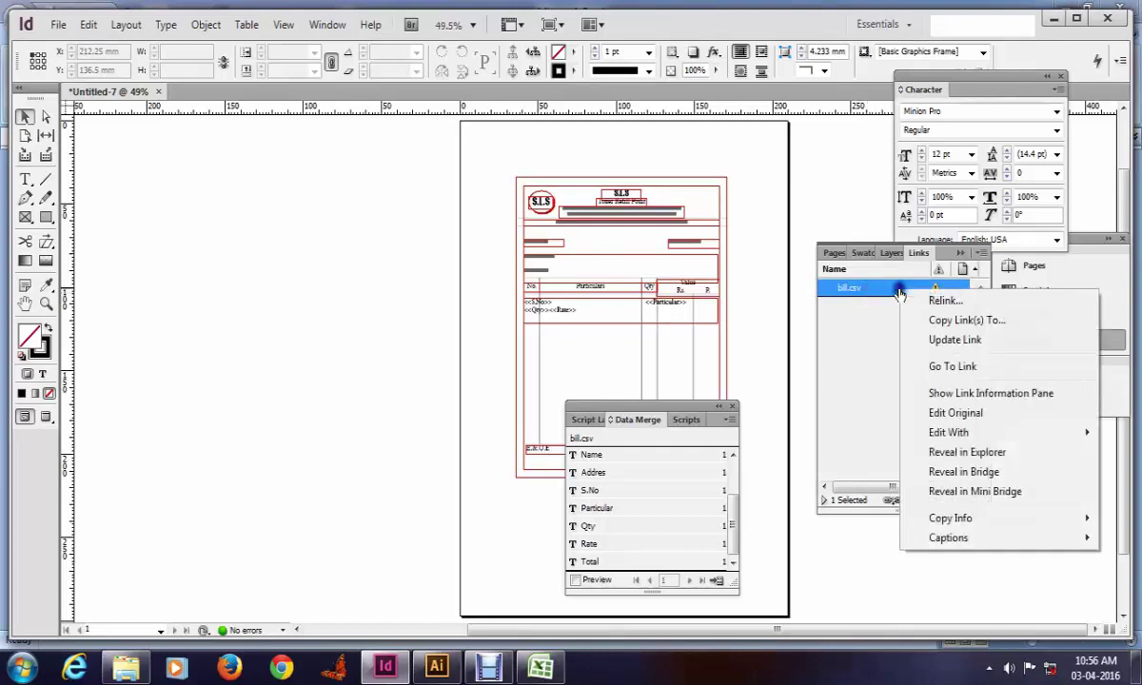
{"action": "left_click", "coordinate": [956, 341]}
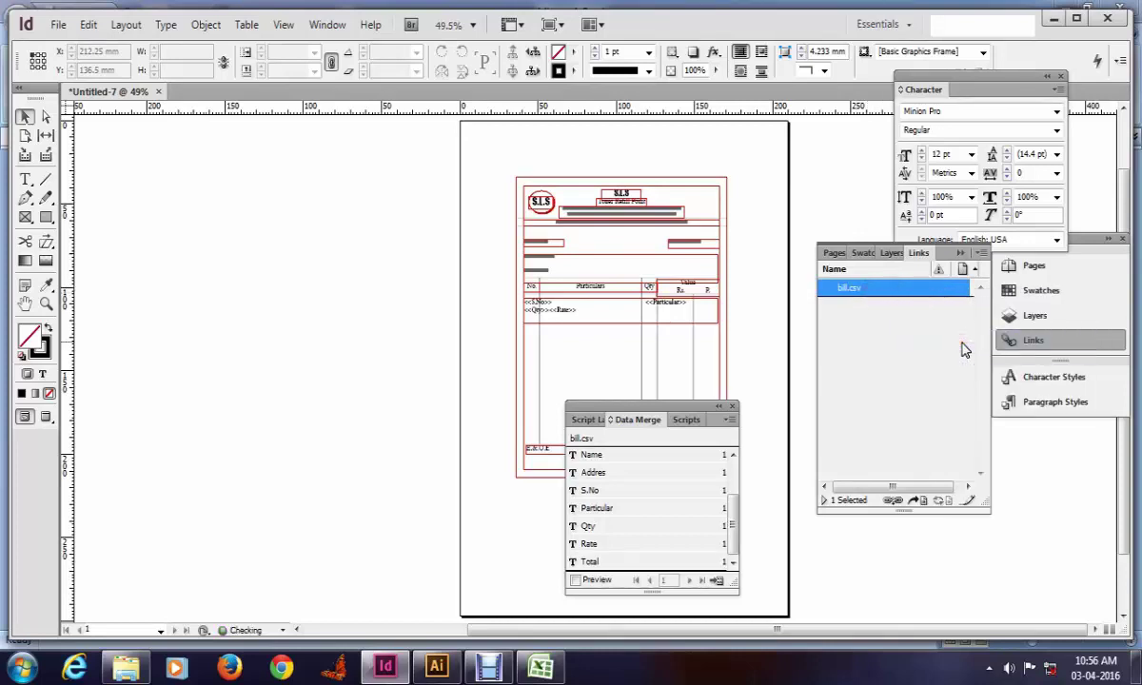
Step: Create a merged document from All Records of bill.csv and dismiss the overset text report
{"action": "key", "text": "z"}
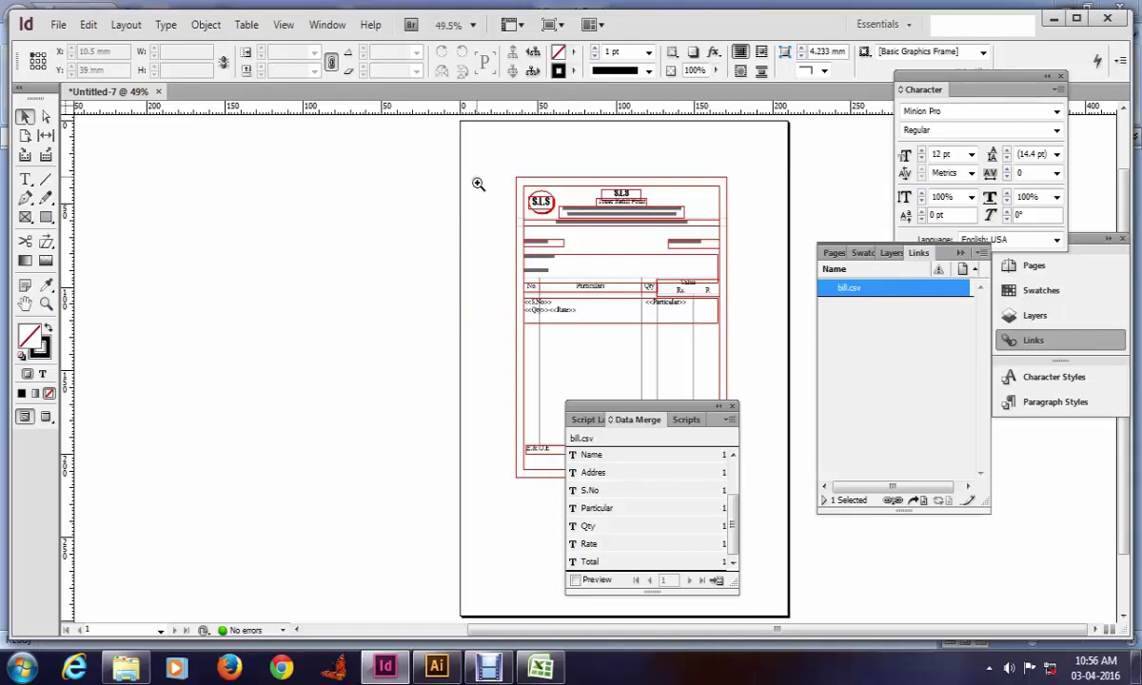
{"action": "left_click_drag", "start_coordinate": [443, 162], "coordinate": [776, 536]}
{"action": "left_click_drag", "start_coordinate": [559, 369], "coordinate": [474, 326]}
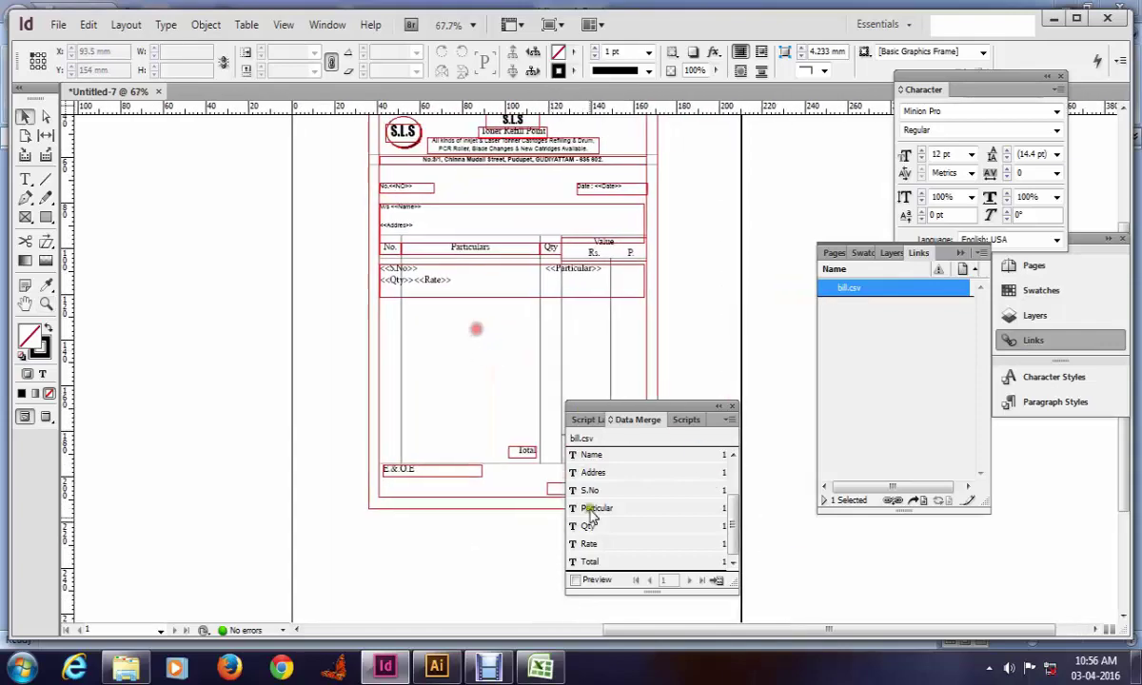
{"action": "left_click", "coordinate": [717, 579]}
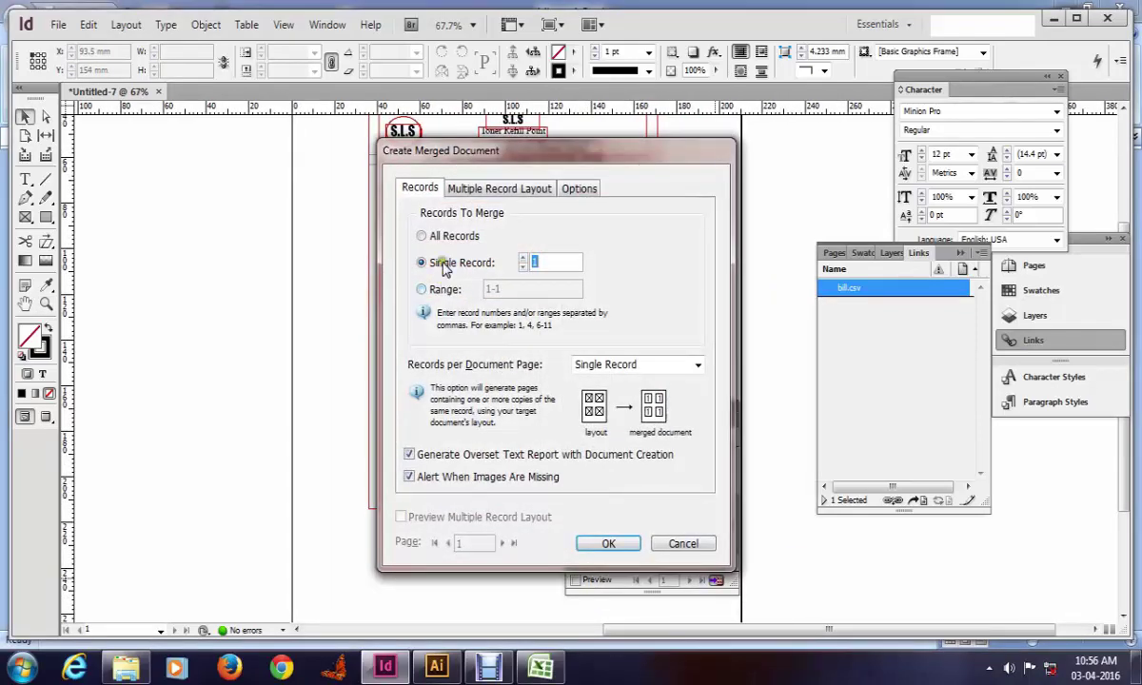
{"action": "left_click", "coordinate": [434, 239]}
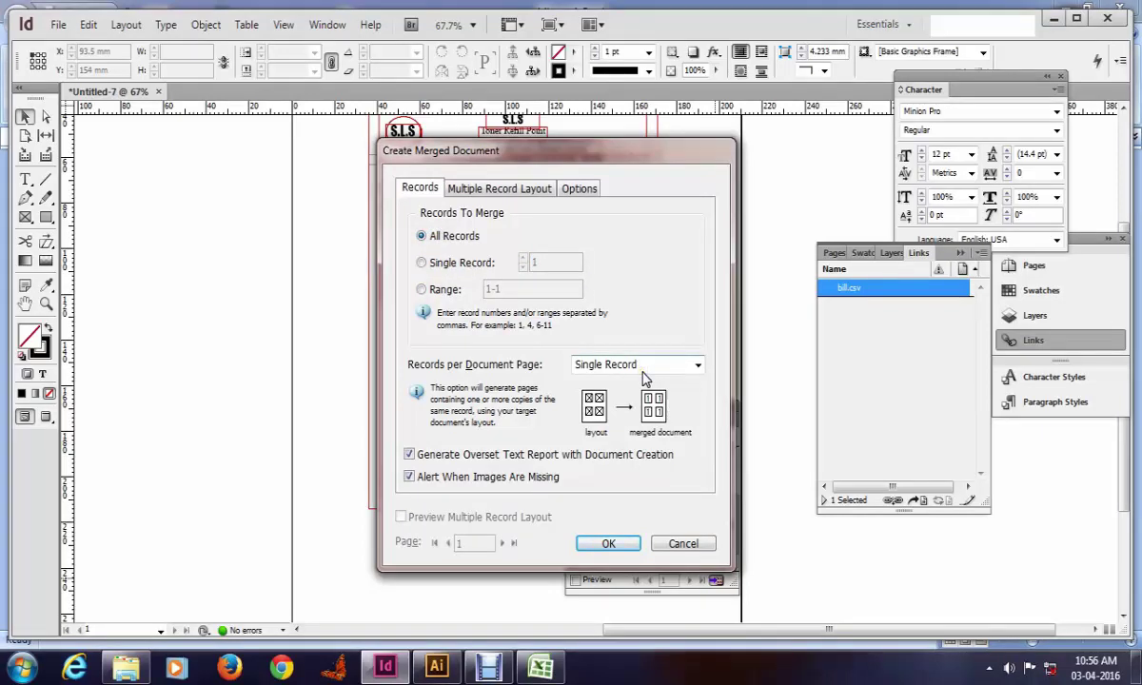
{"action": "left_click", "coordinate": [611, 545]}
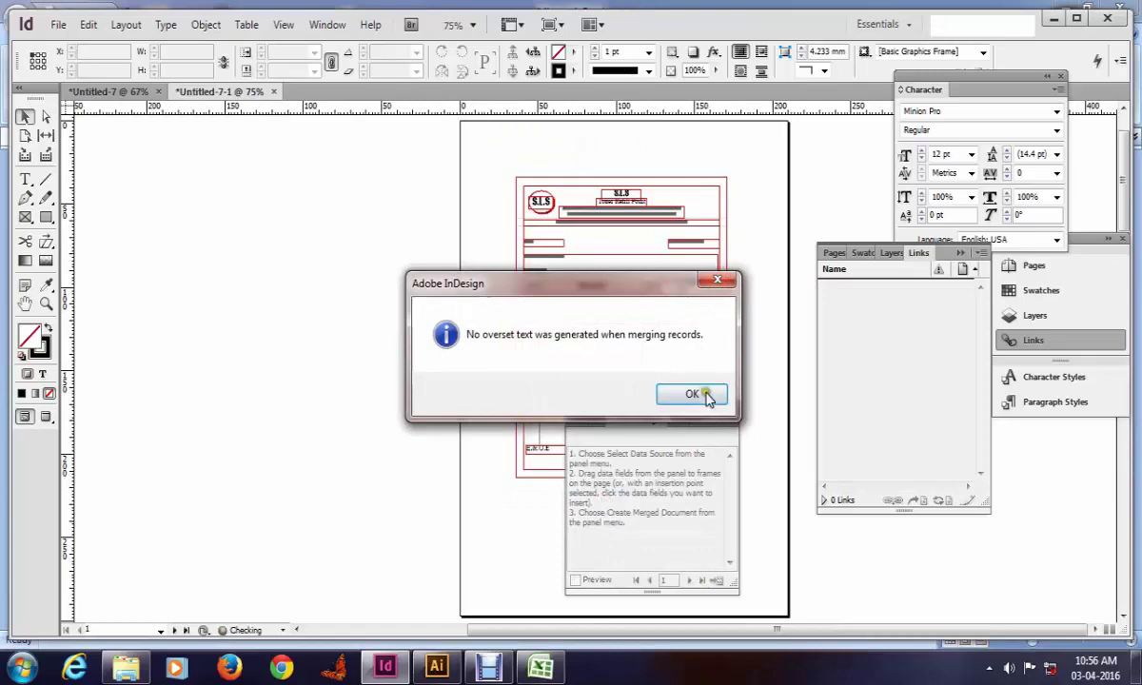
{"action": "left_click", "coordinate": [687, 392]}
{"action": "key", "text": "Tab"}
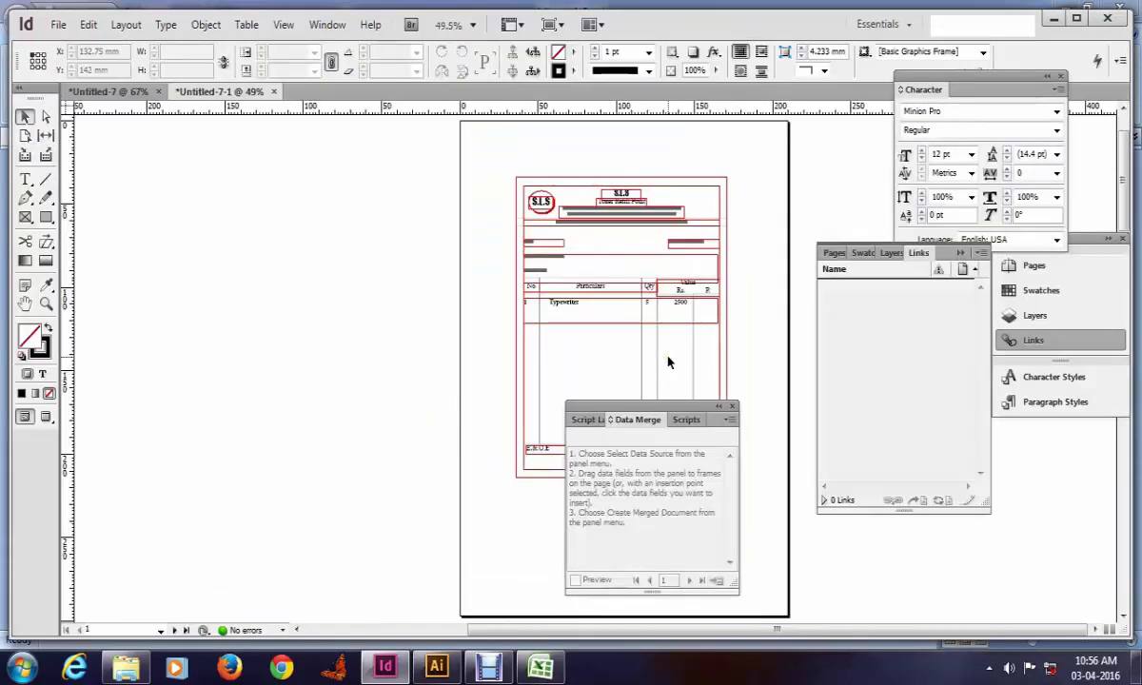